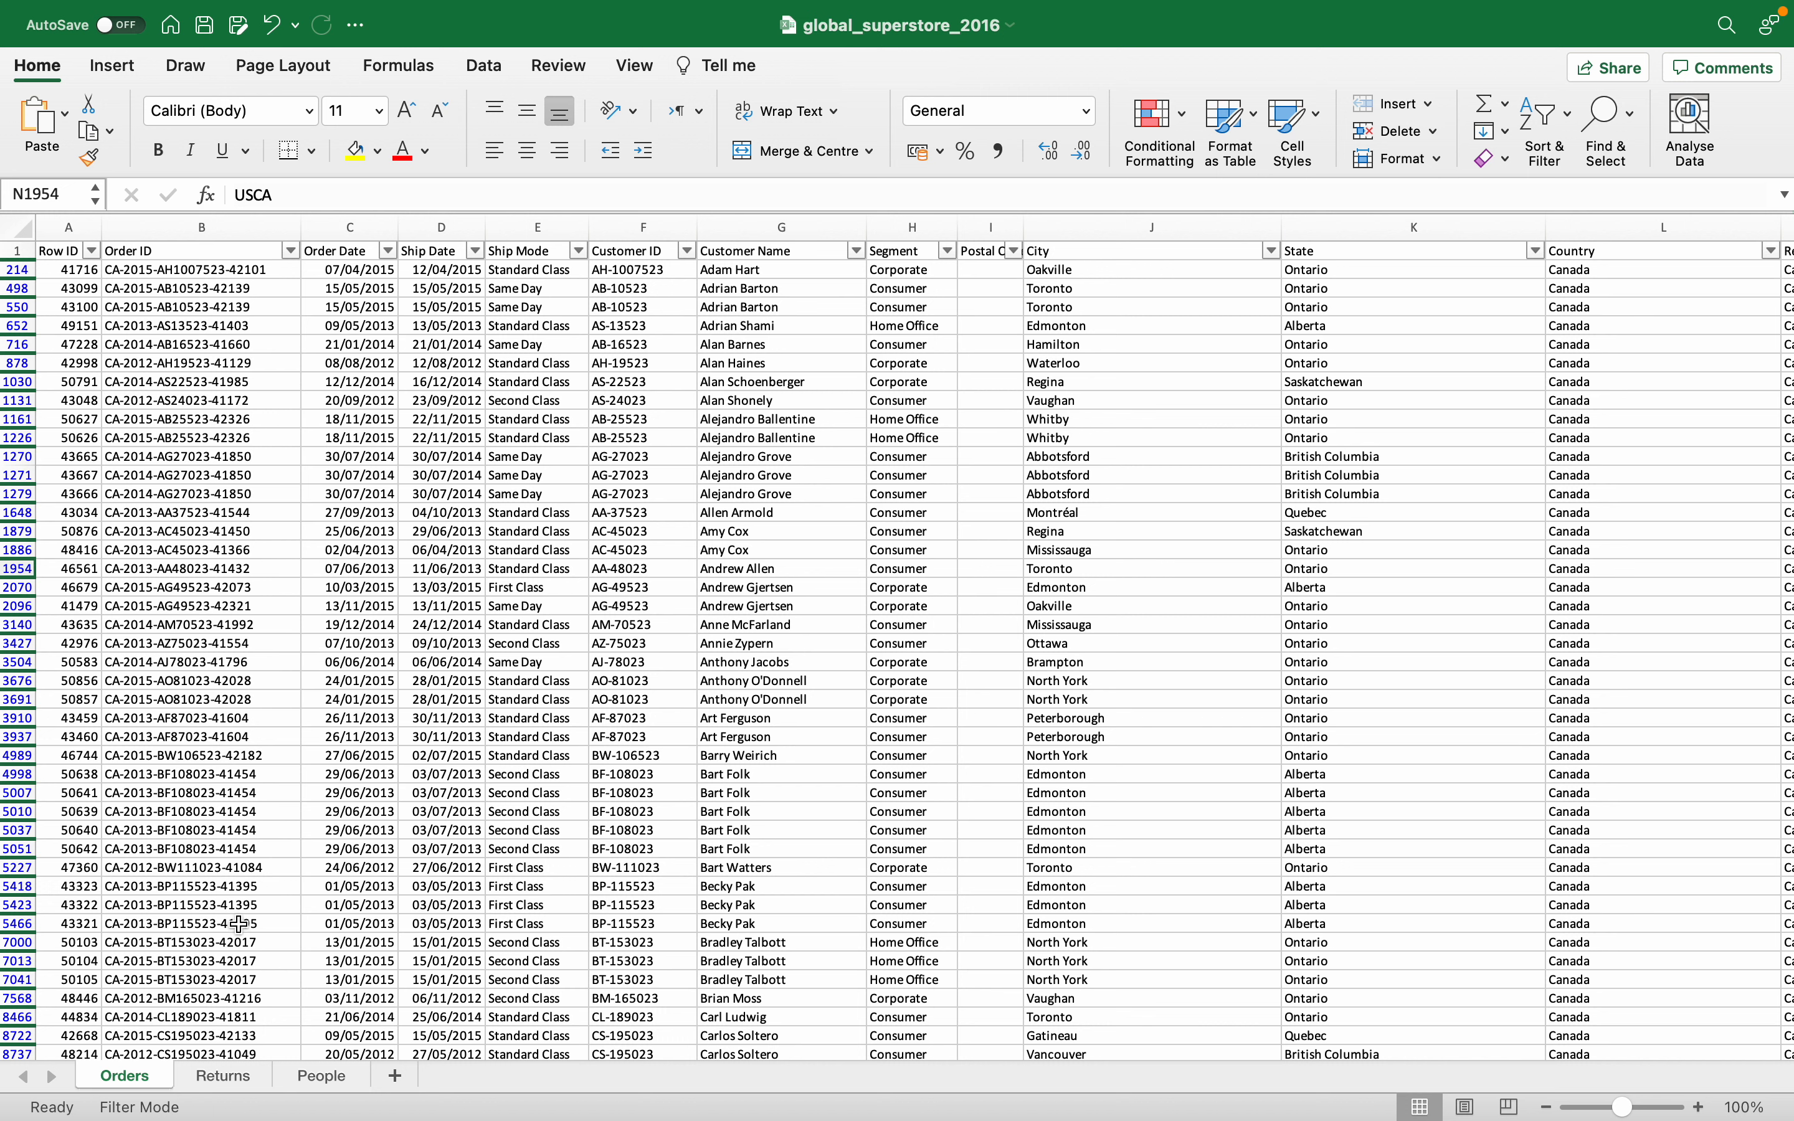
Look over the Returns and People sheets, and examine all columns of the Orders sheet through Order Priority.
left_click(219, 1087)
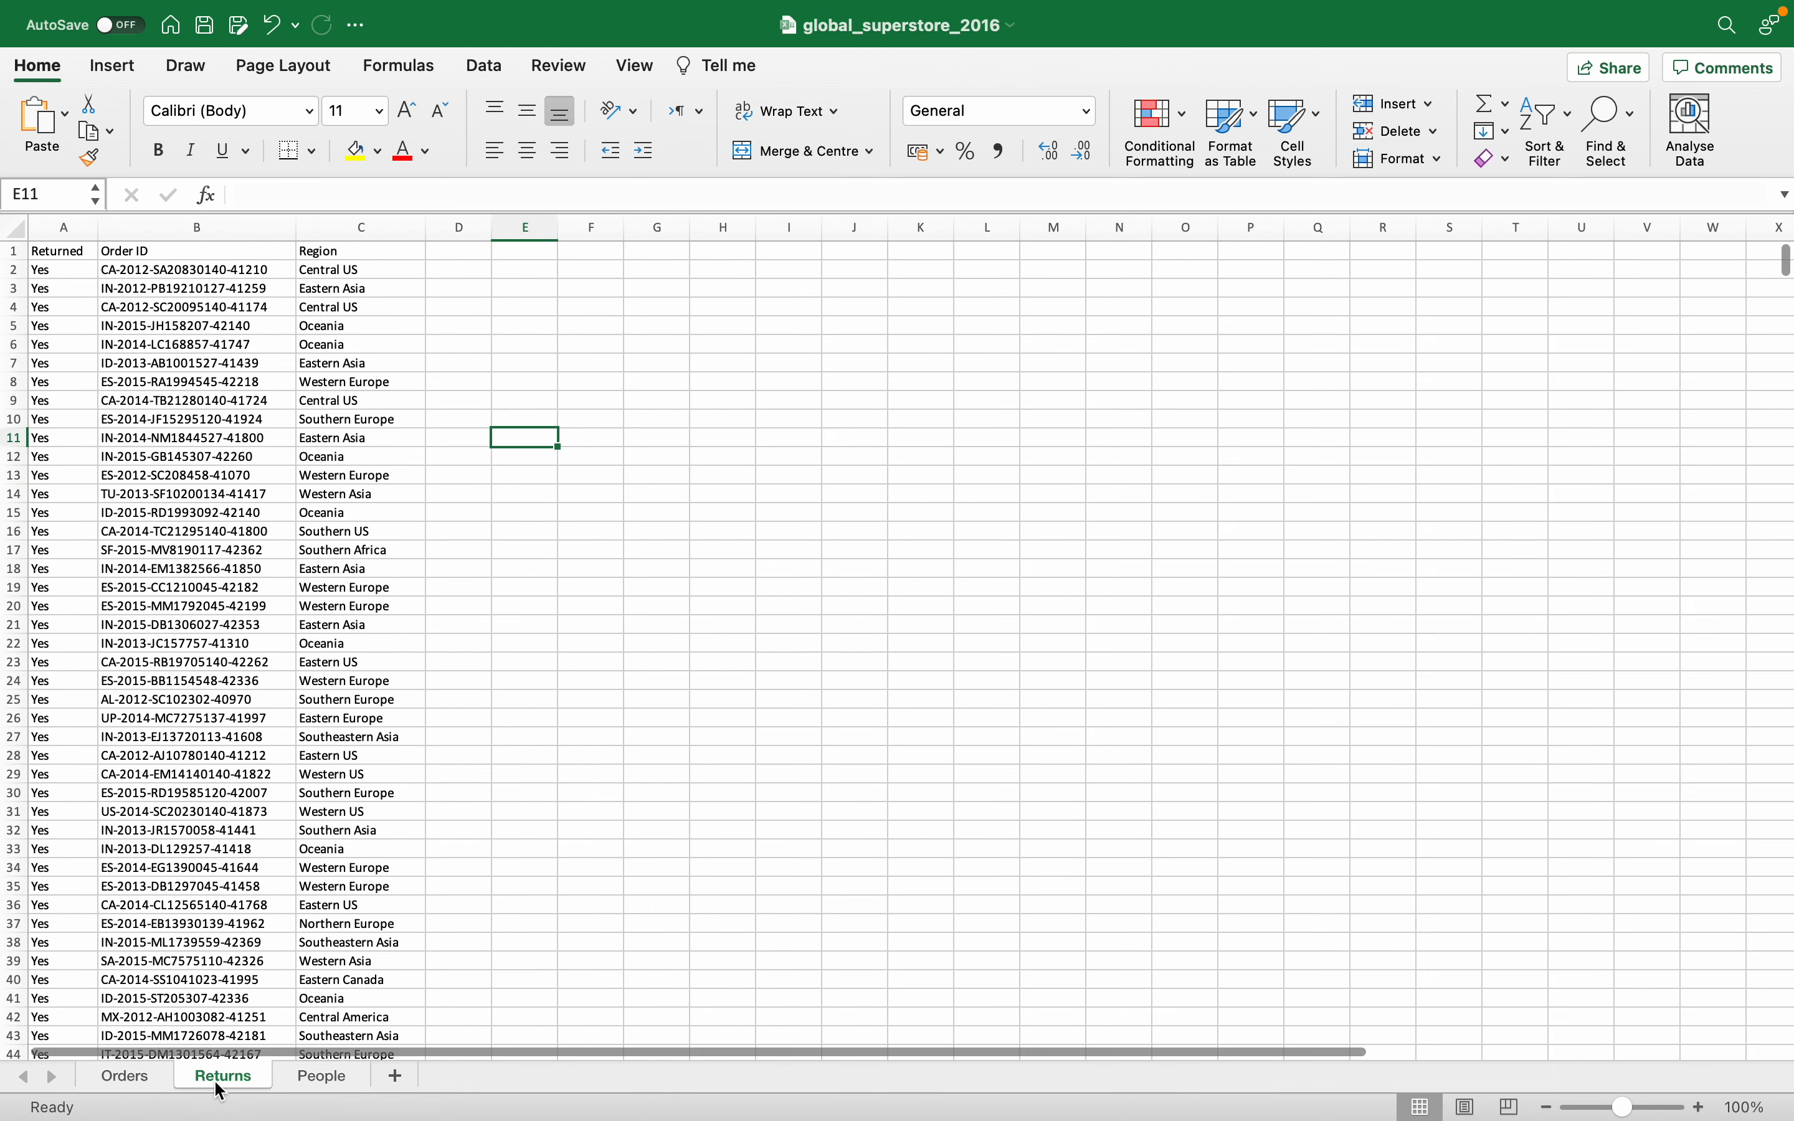
left_click(321, 1083)
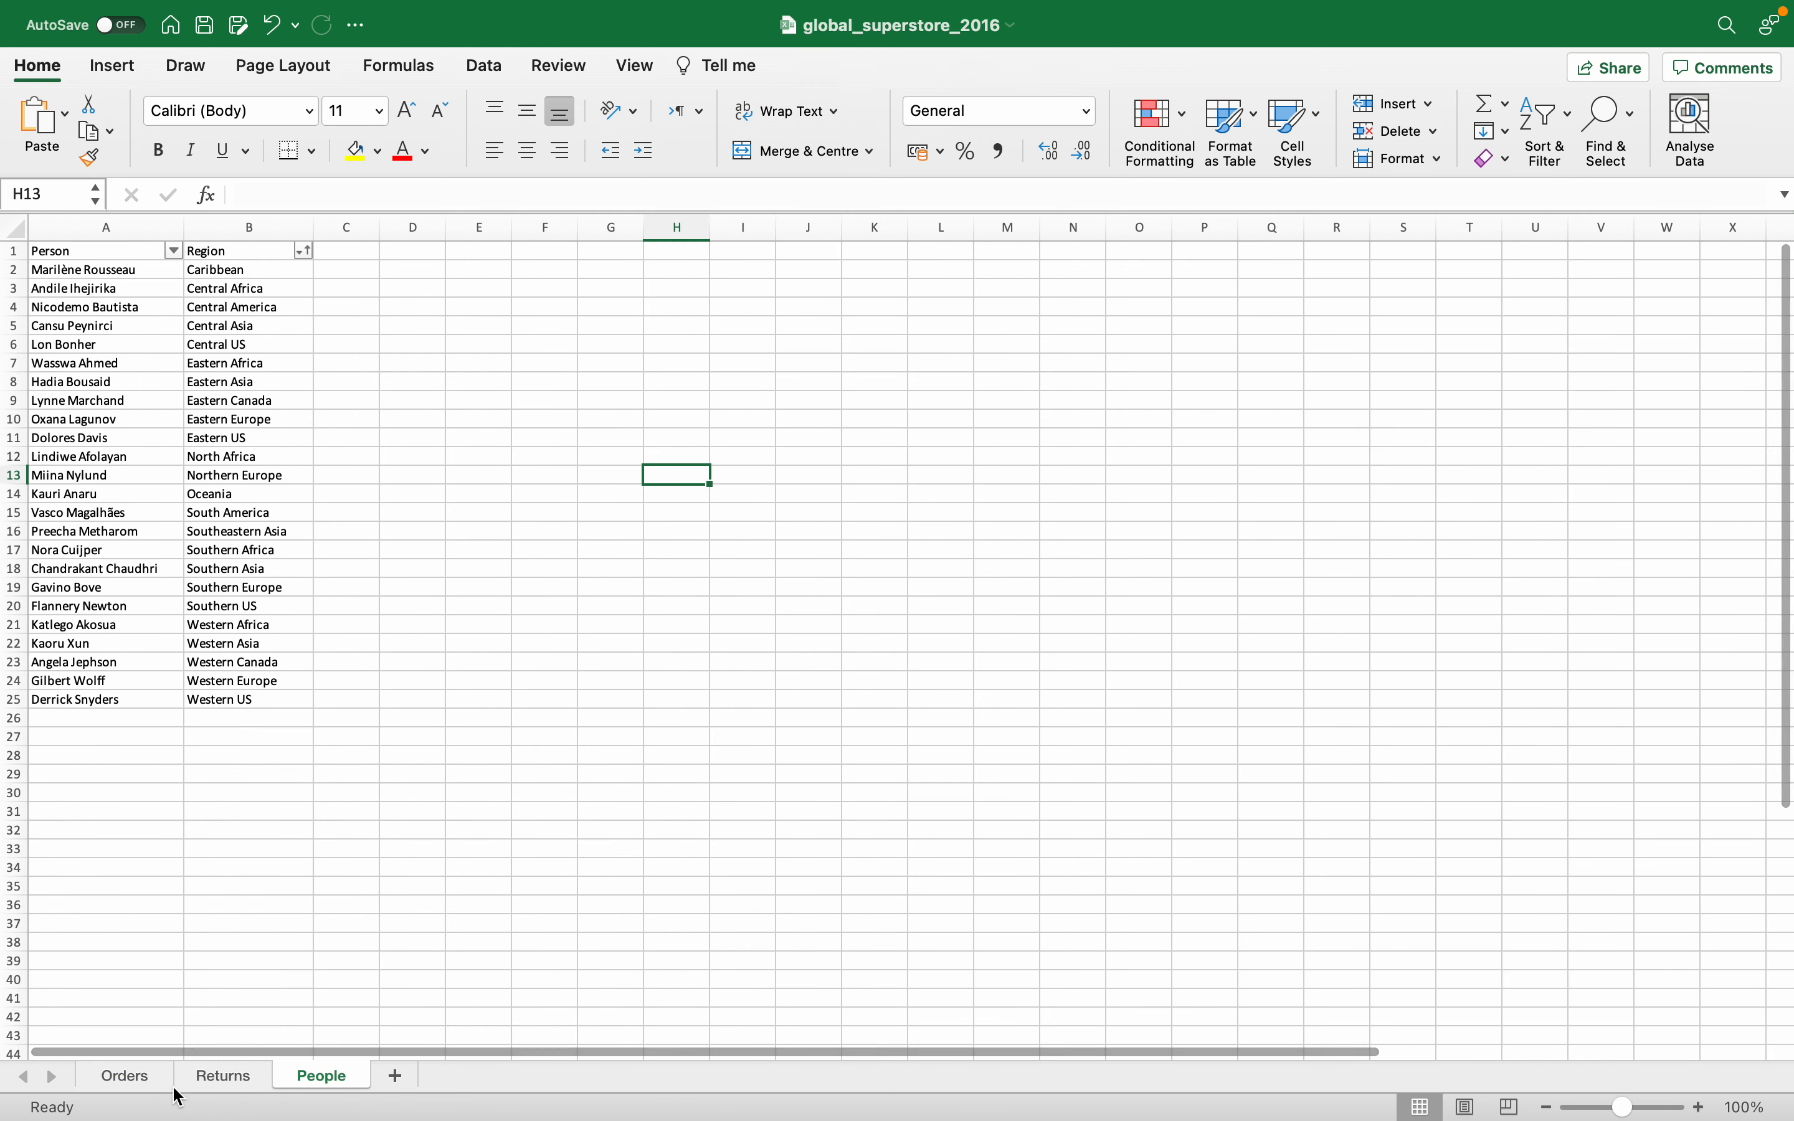
left_click(136, 1083)
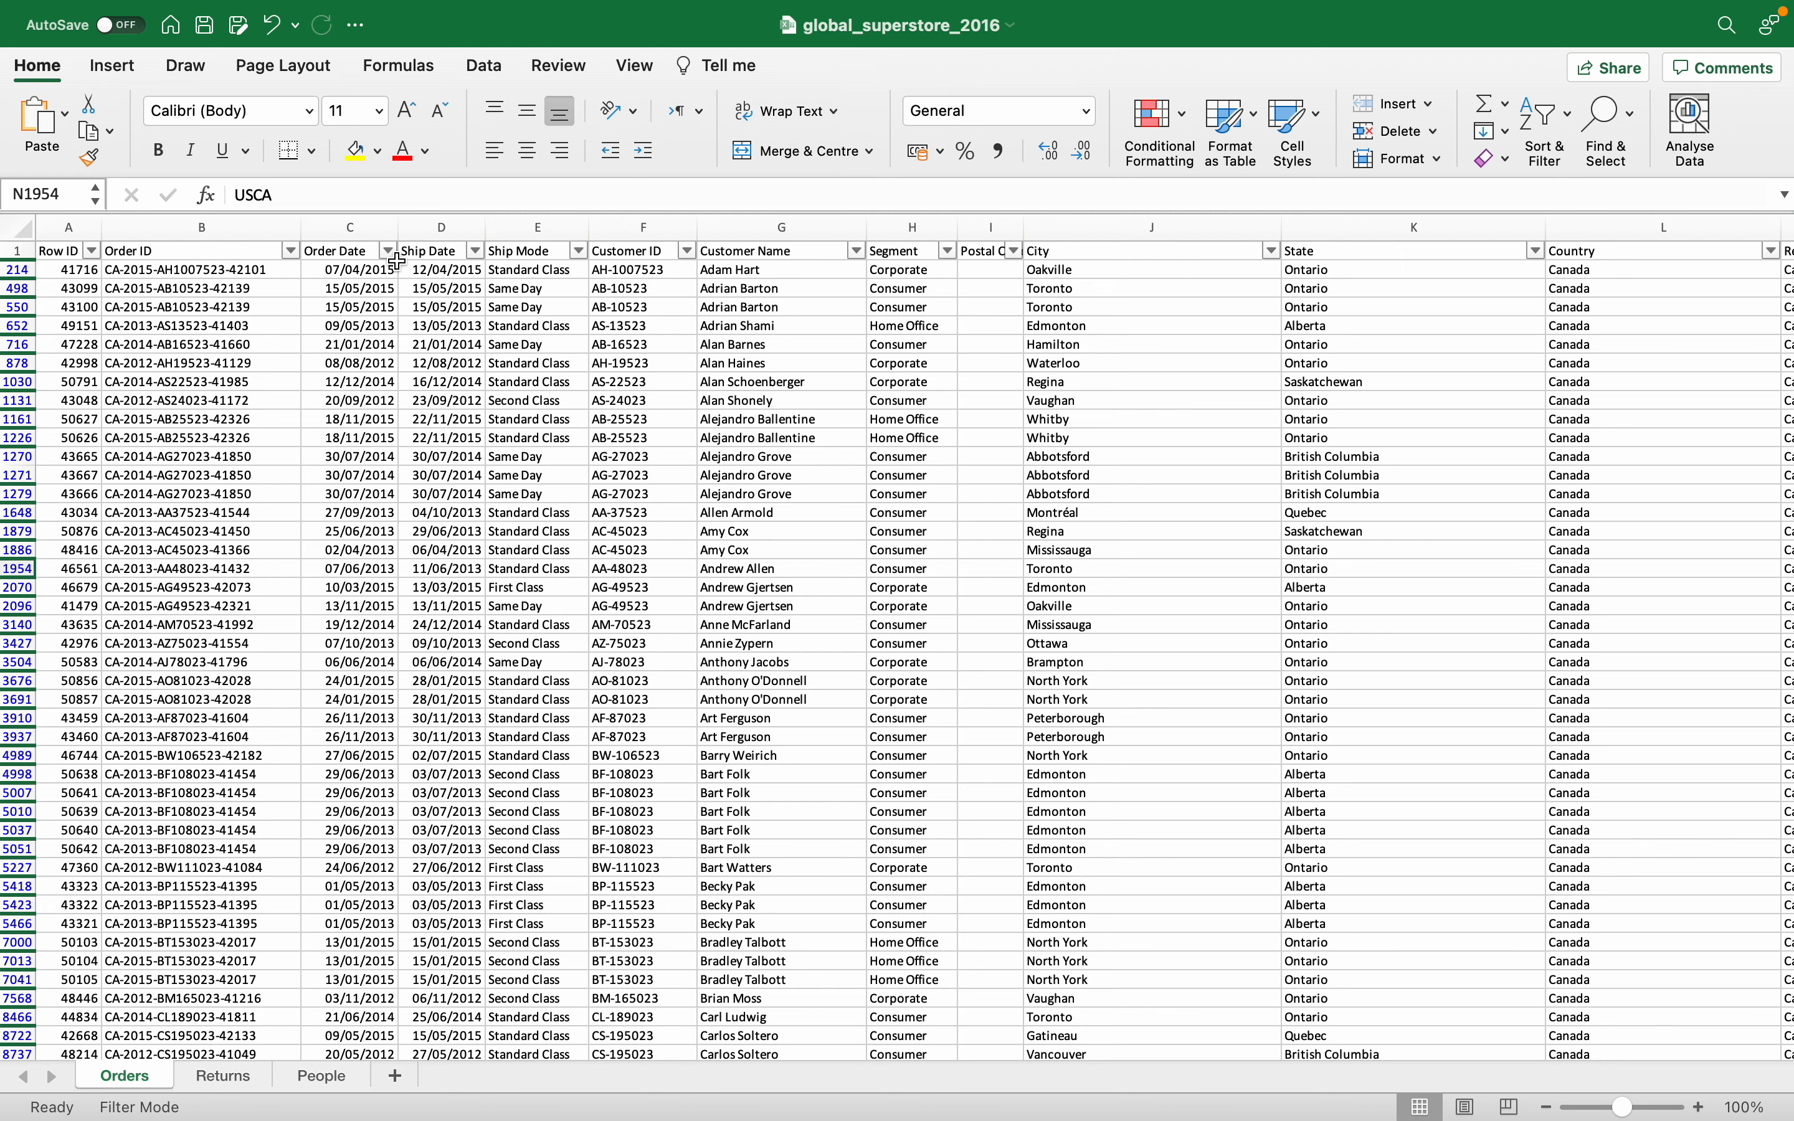
scroll(788, 317, "right", 6)
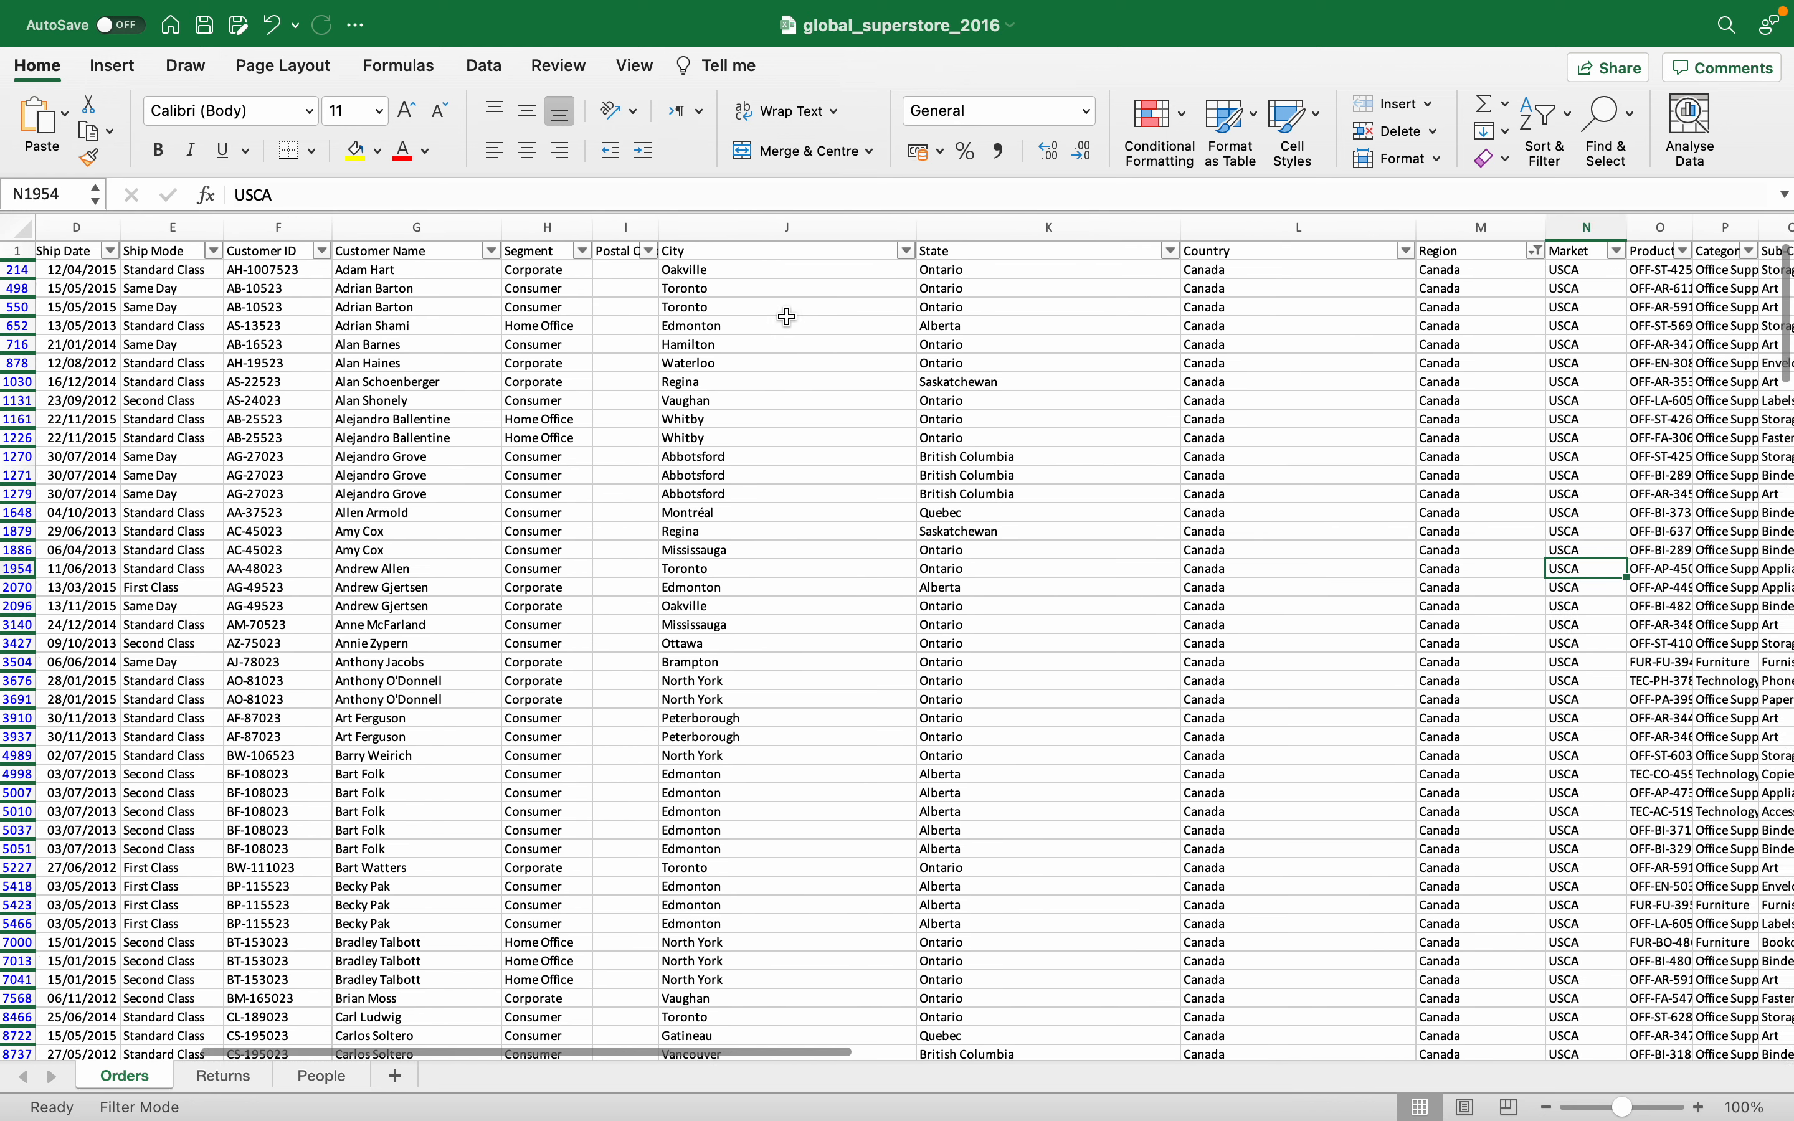
scroll(788, 316, "right", 3)
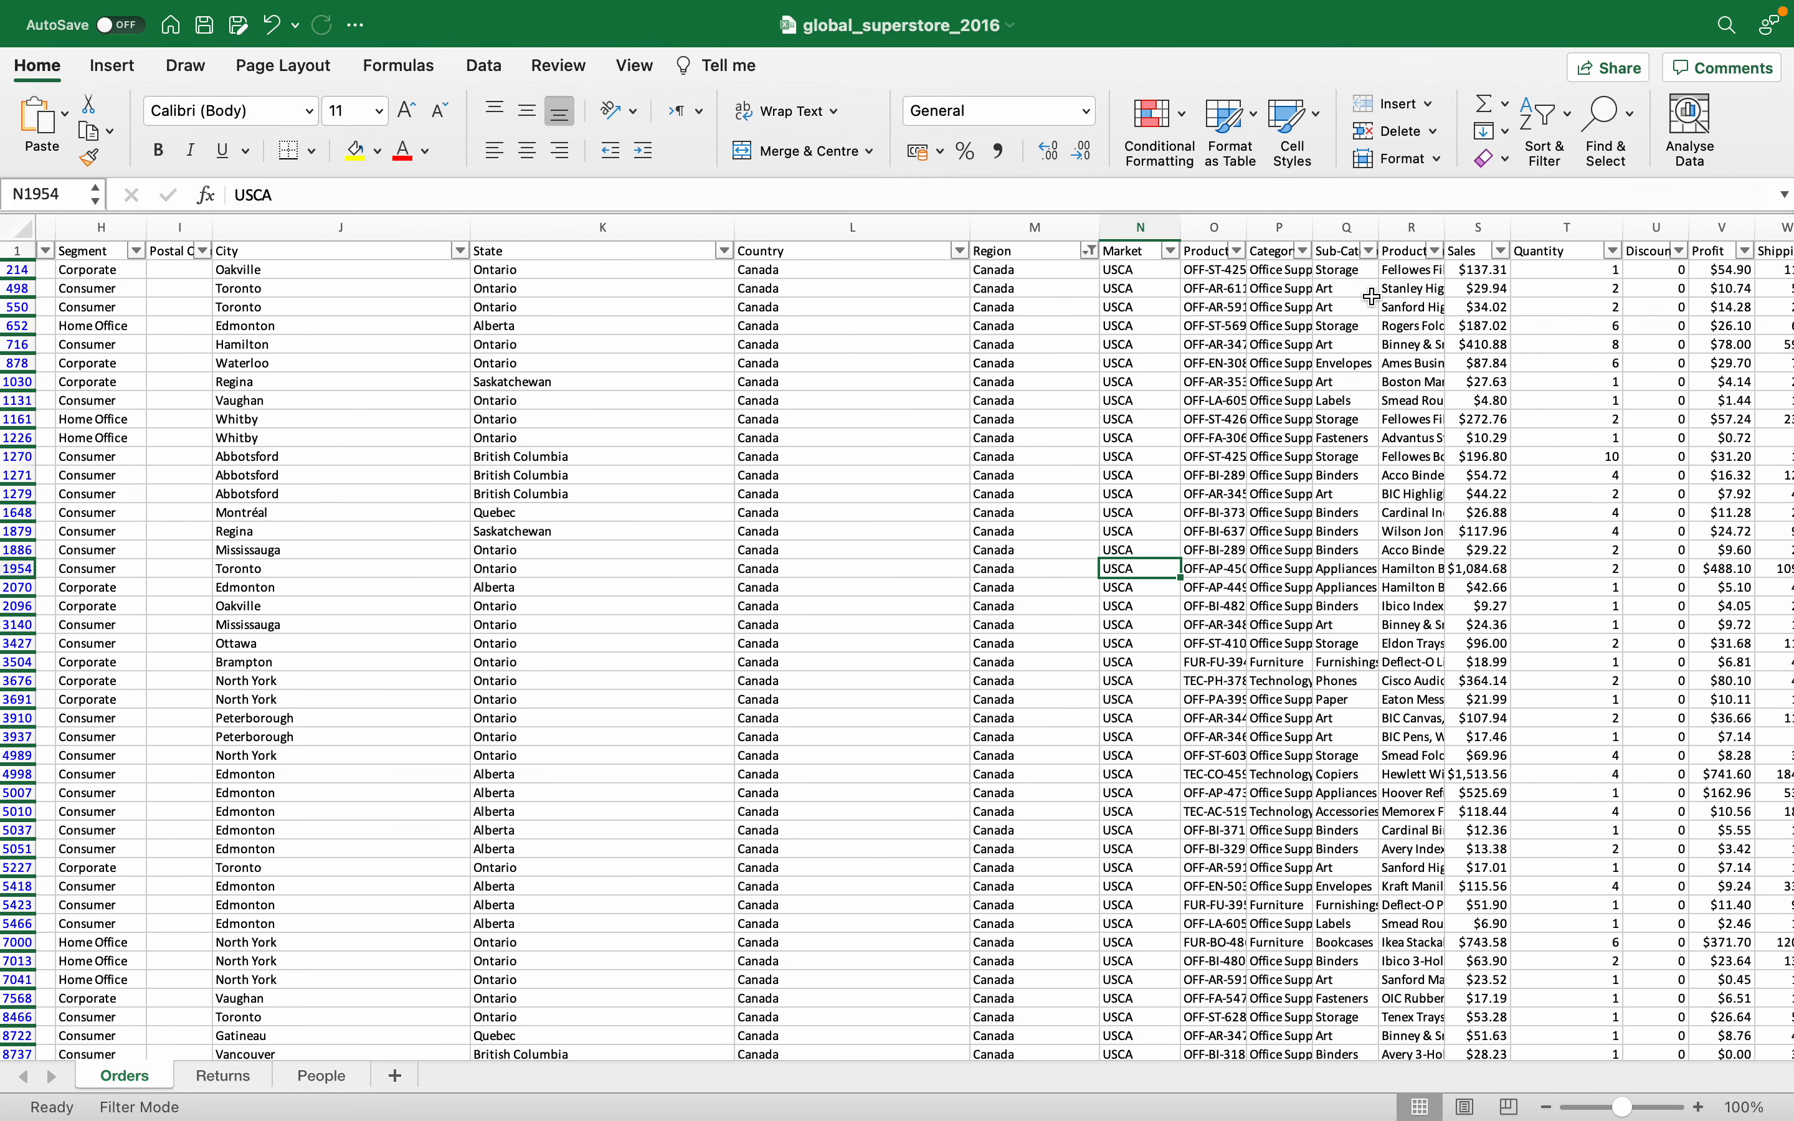
scroll(1372, 296, "right", 3)
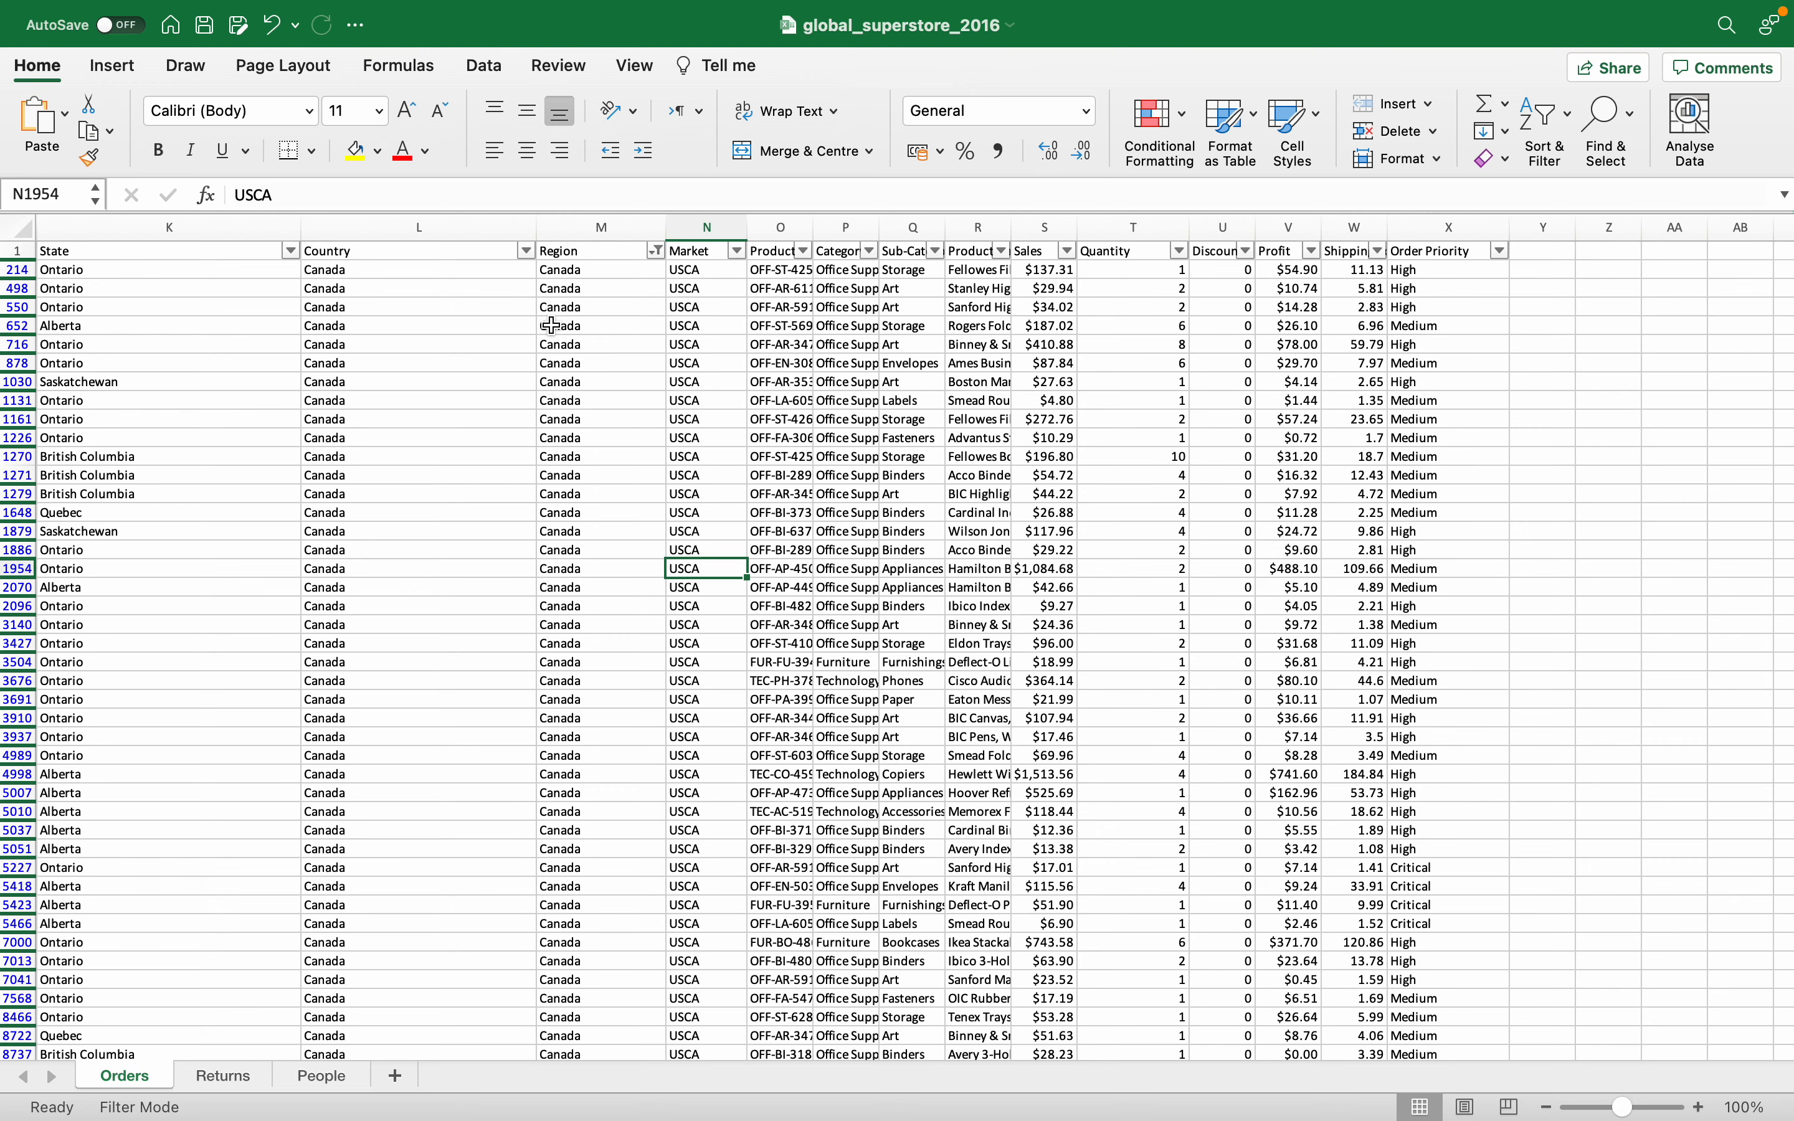
scroll(397, 338, "left", 10)
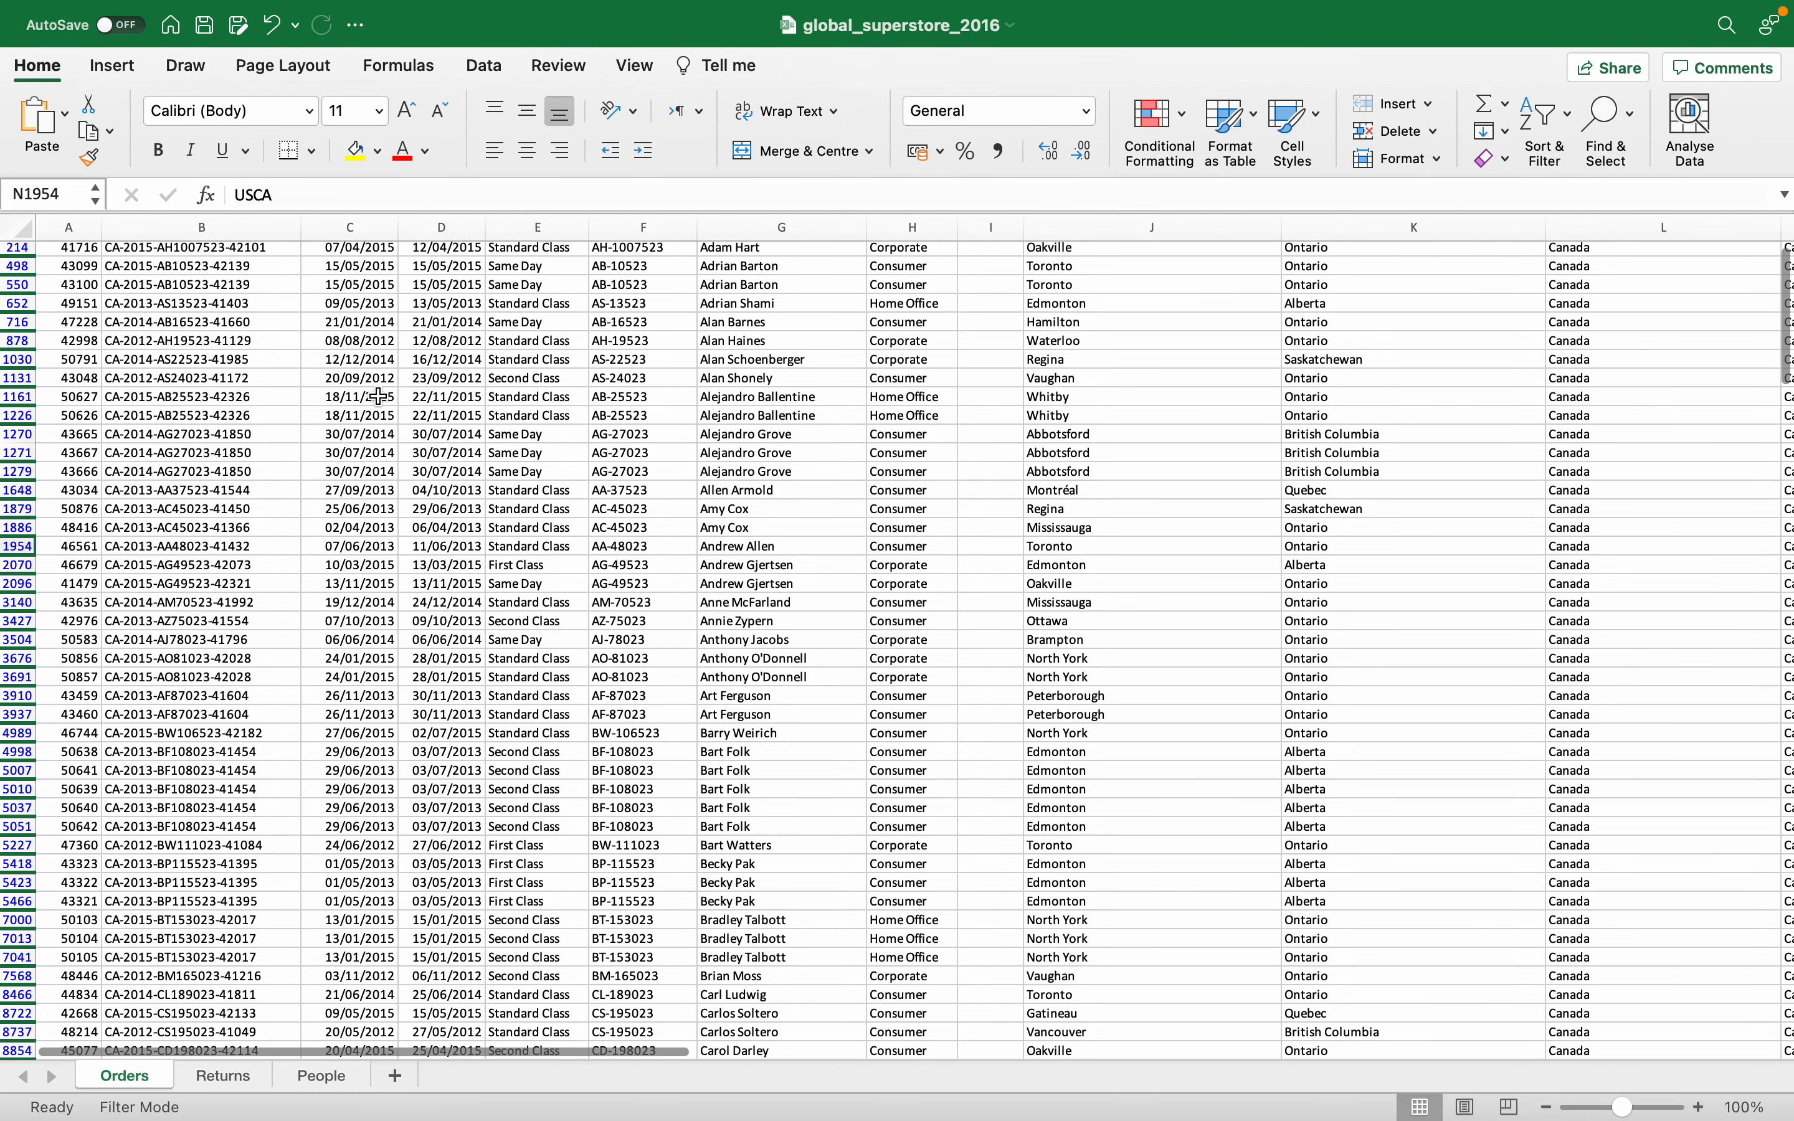
Compare the Order ID column of the Returns sheet with the Order ID column of the Orders sheet.
left_click(223, 1077)
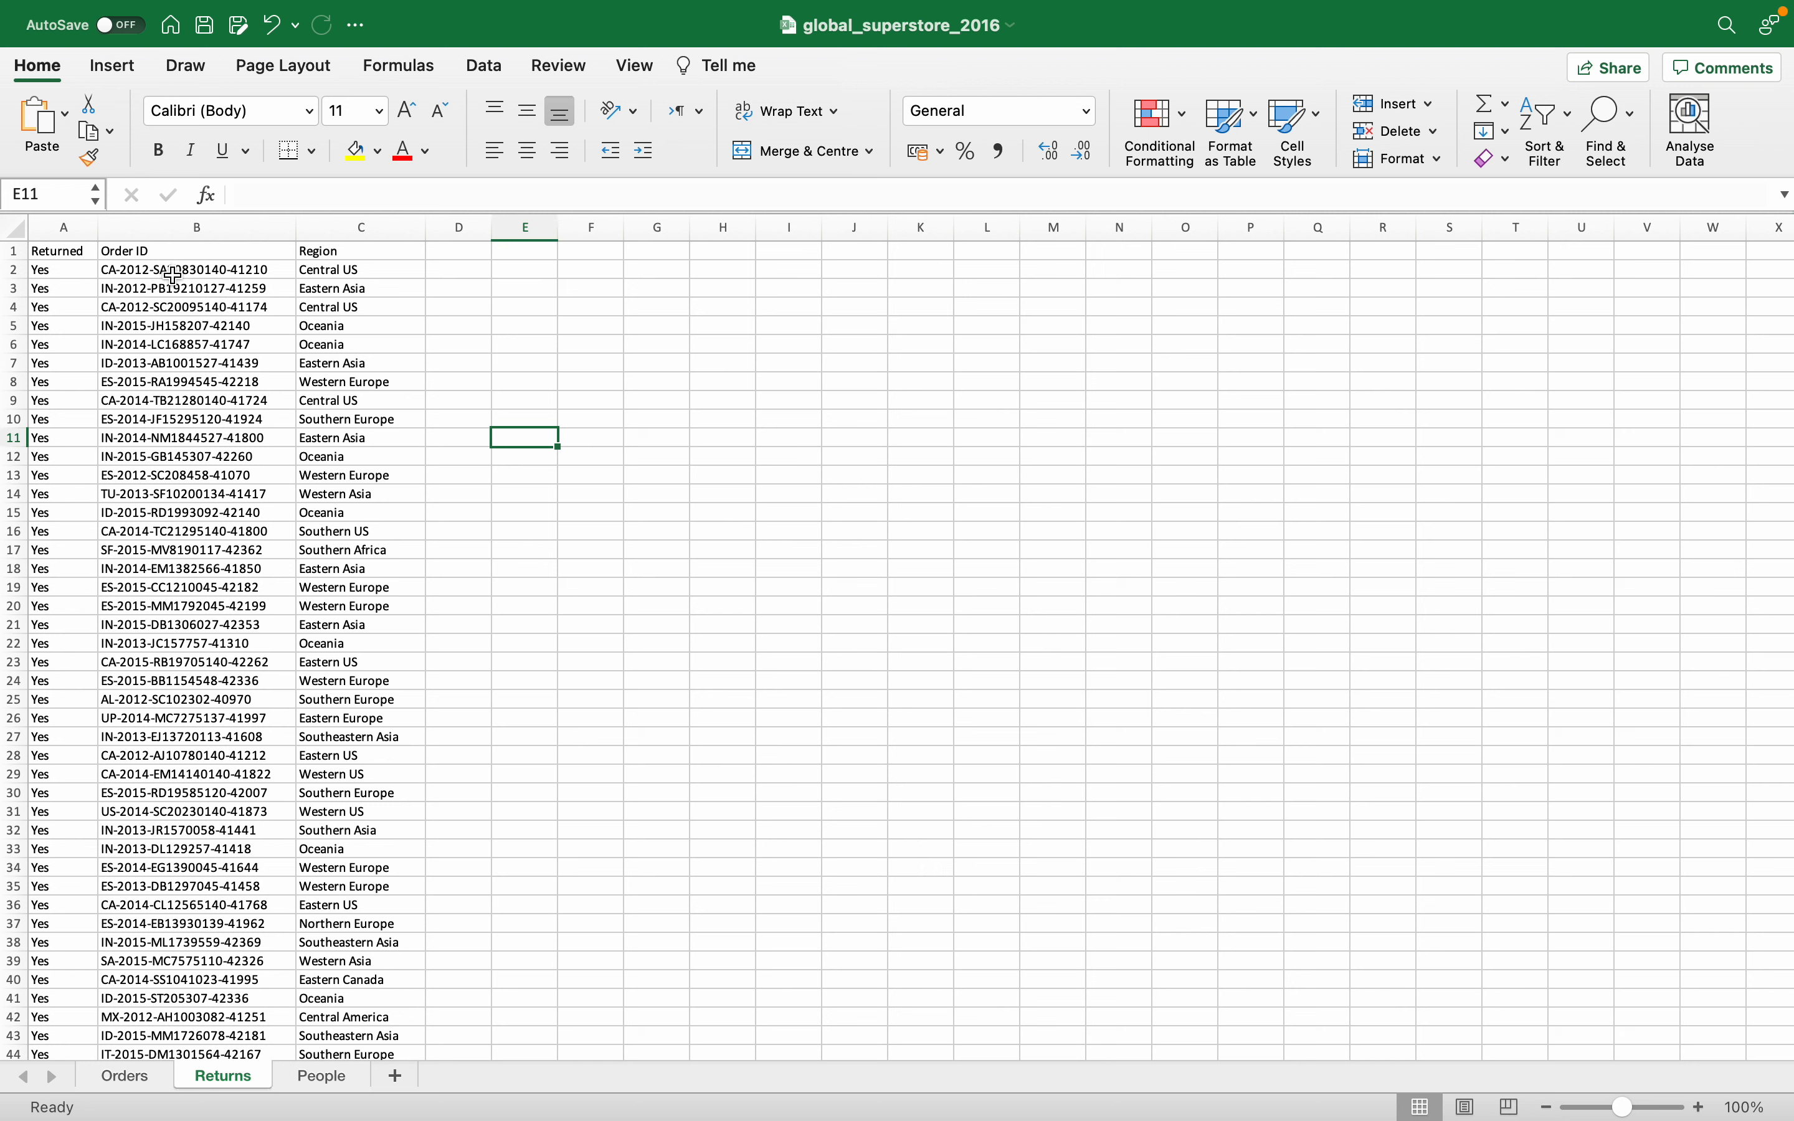
left_click(181, 229)
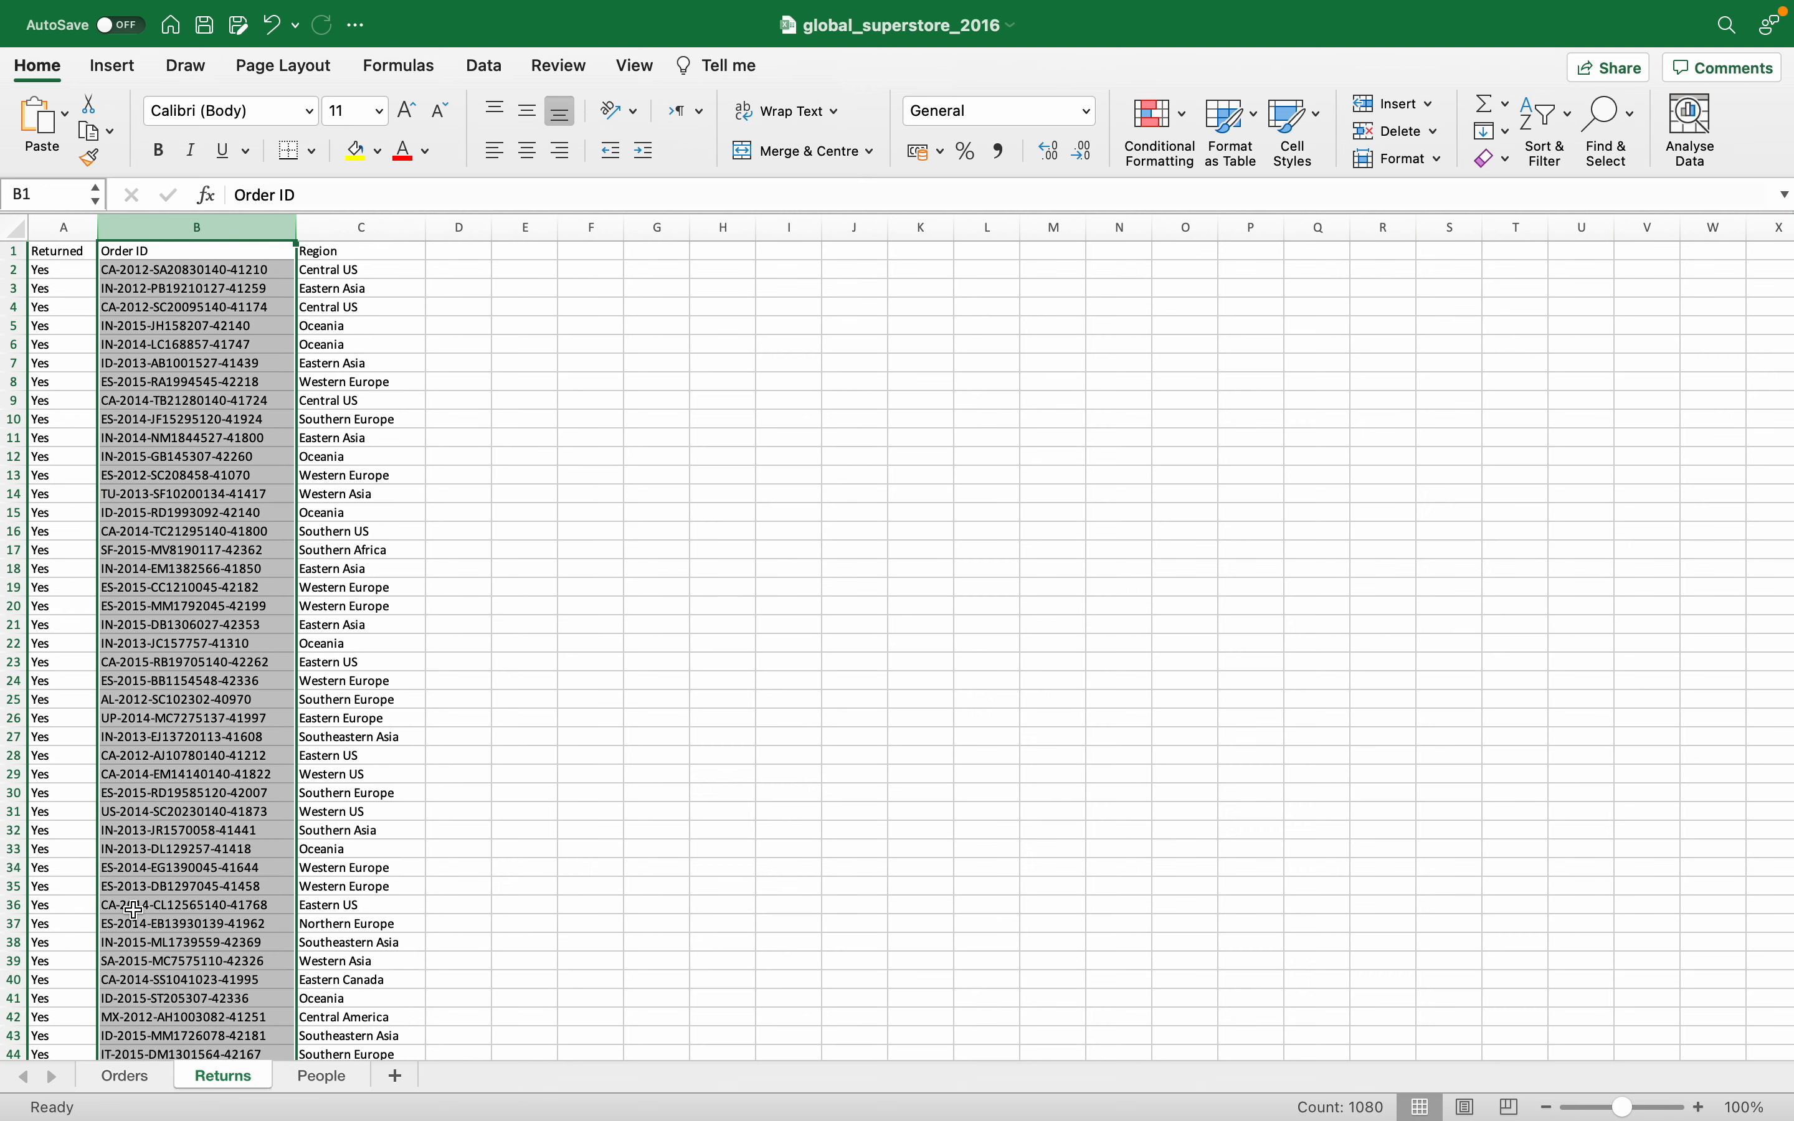
left_click(142, 1084)
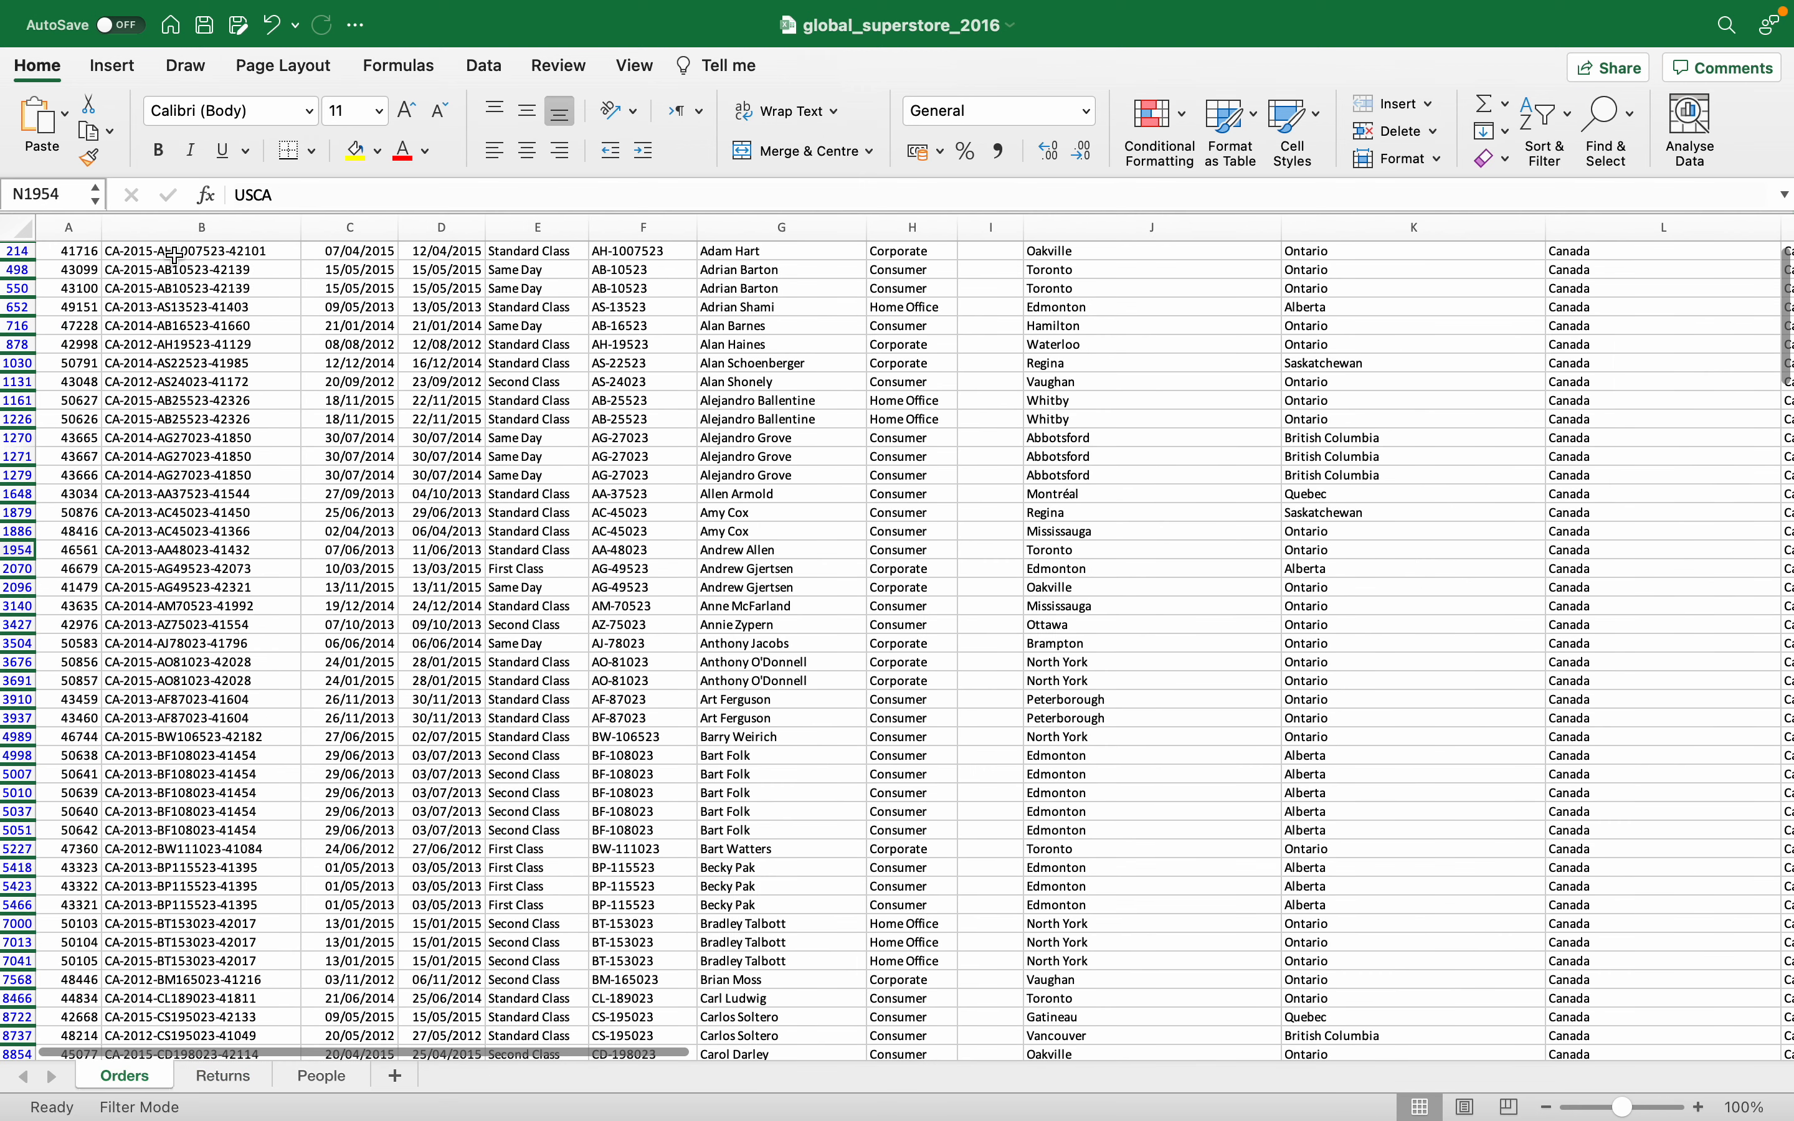
left_click(158, 662)
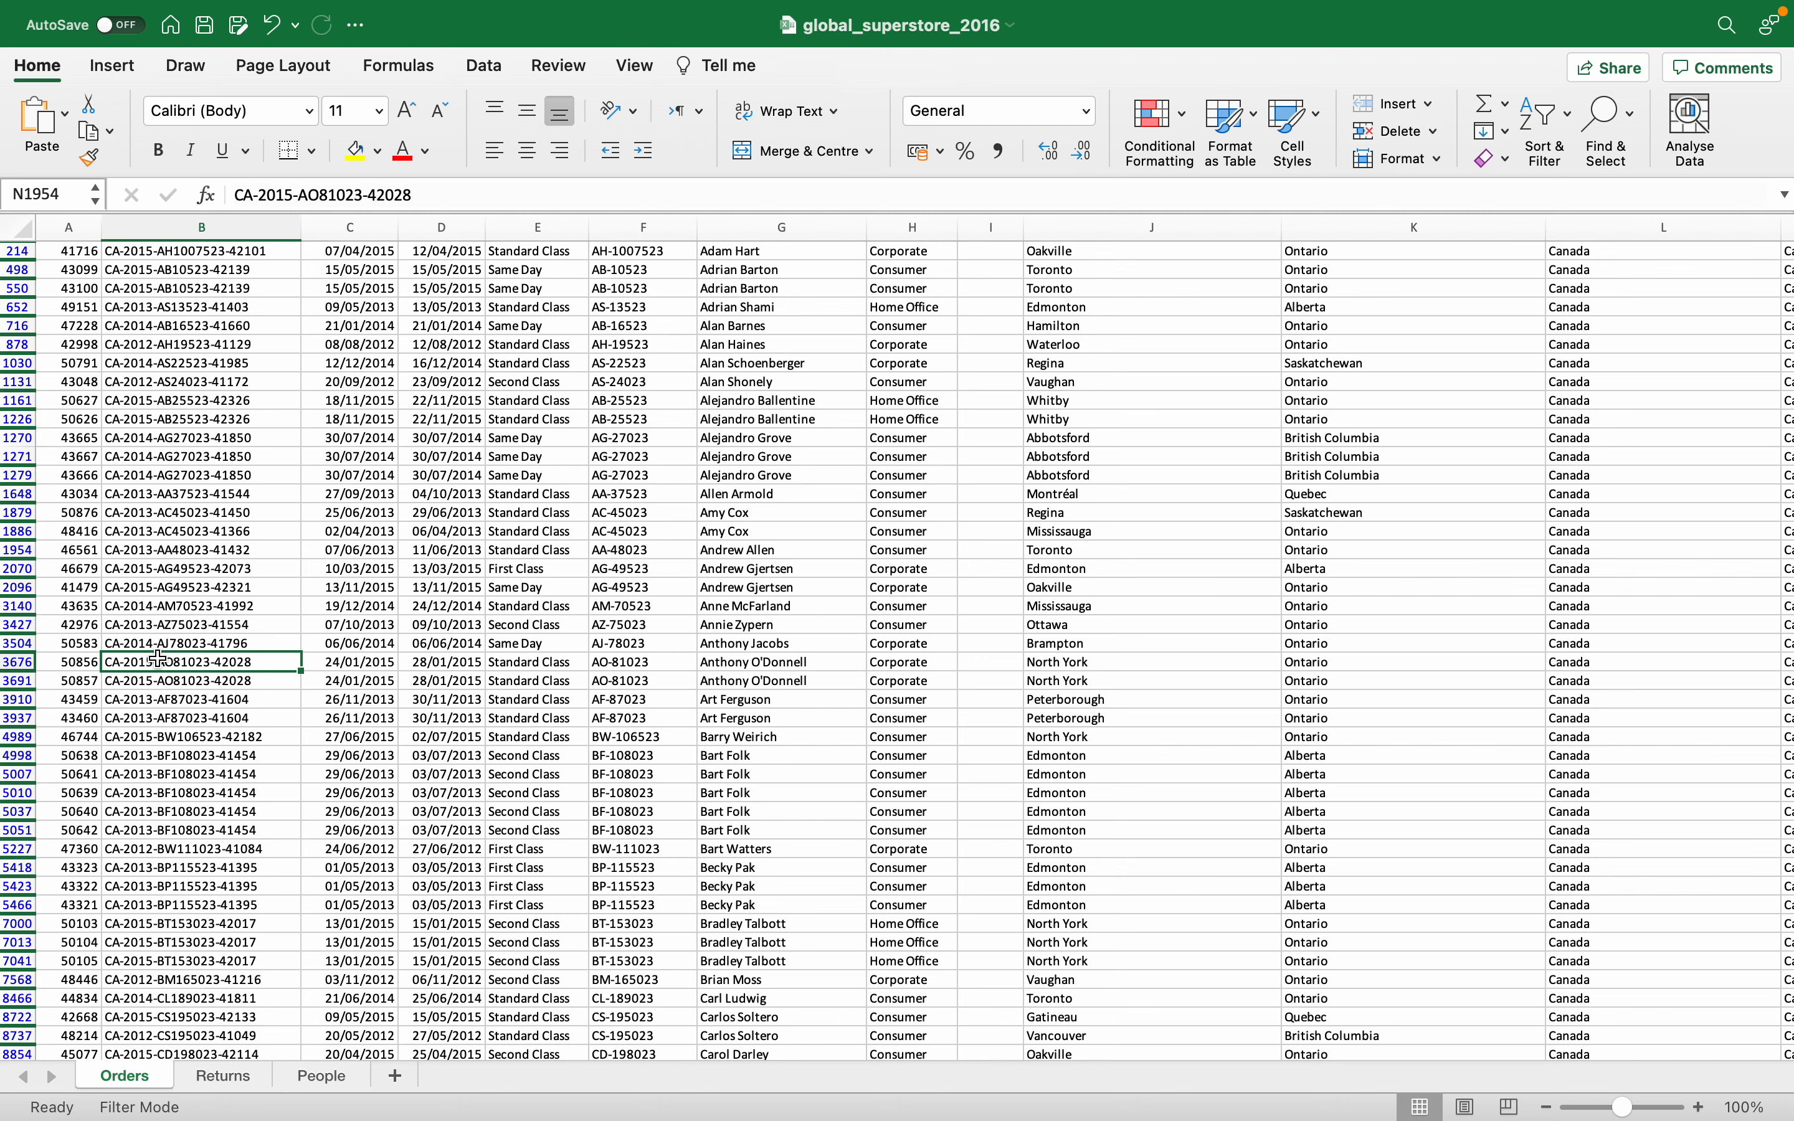
scroll(158, 371, "up", 1)
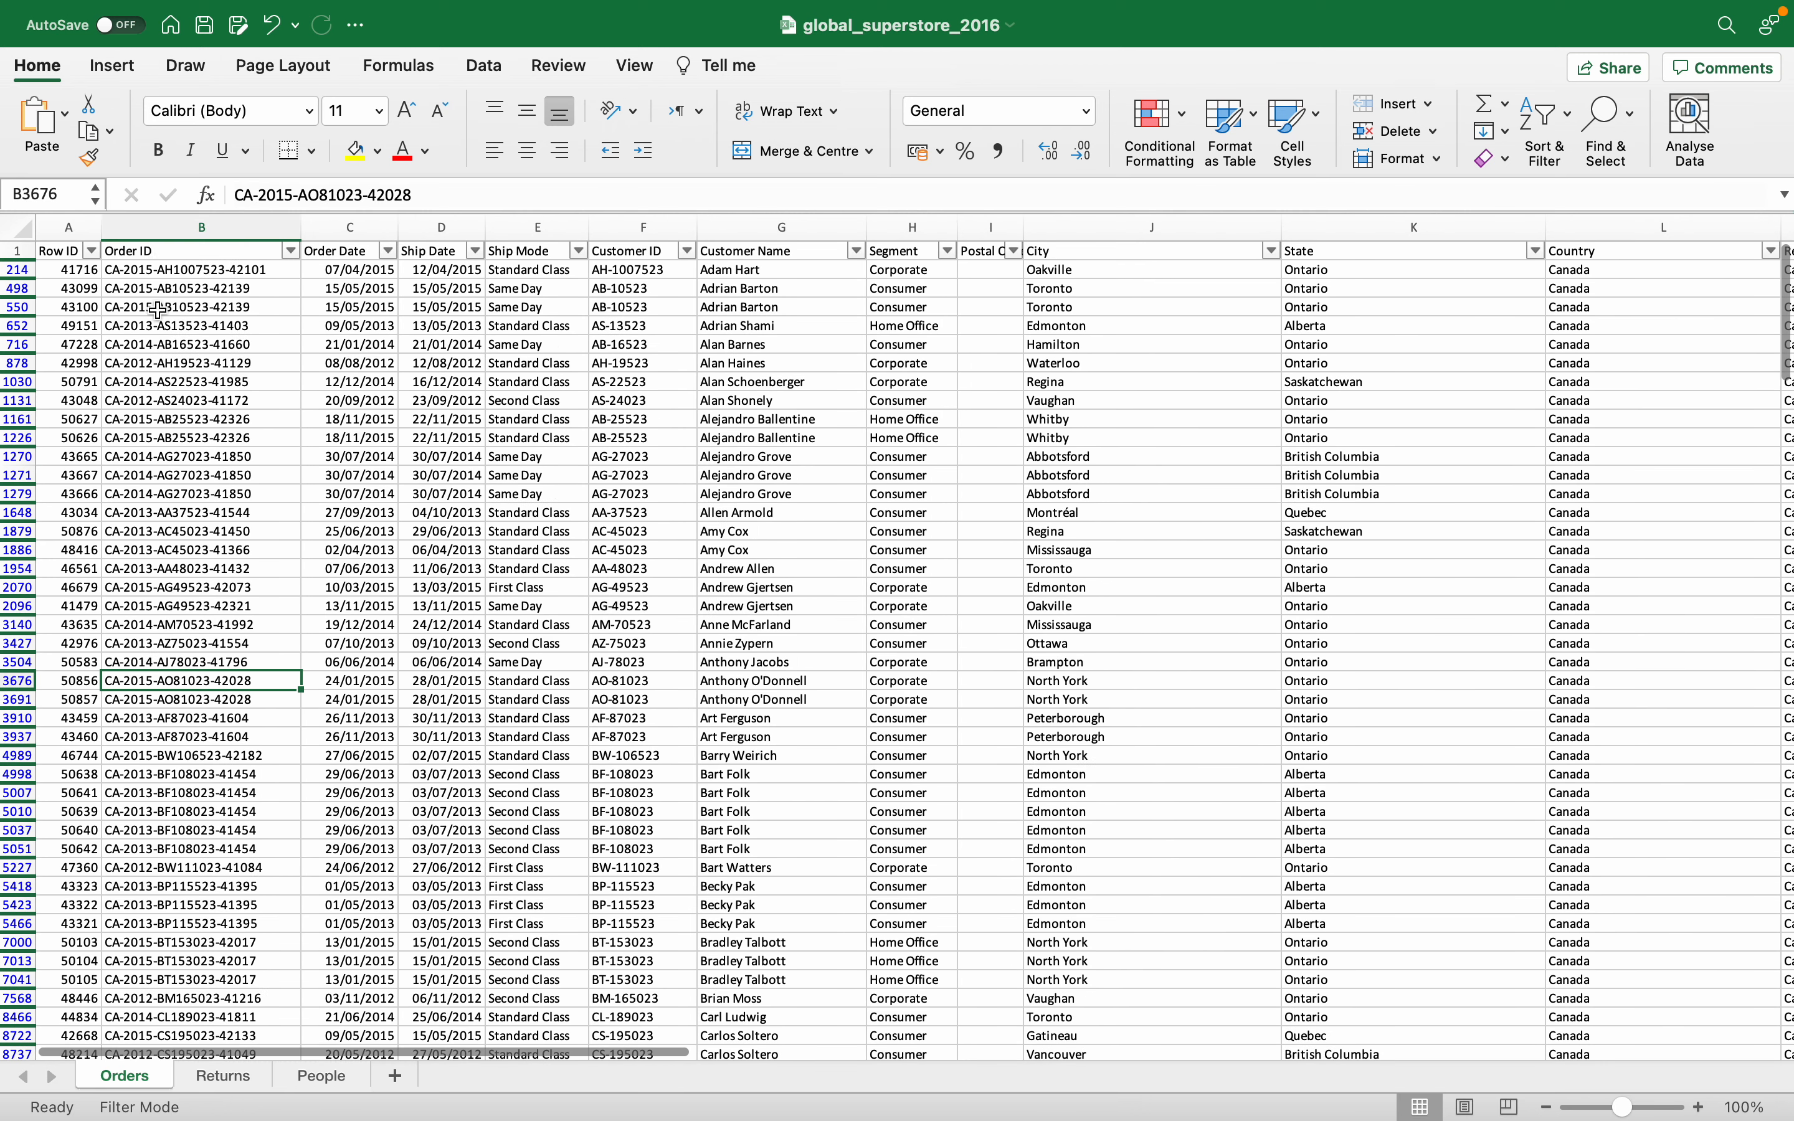
left_click(160, 222)
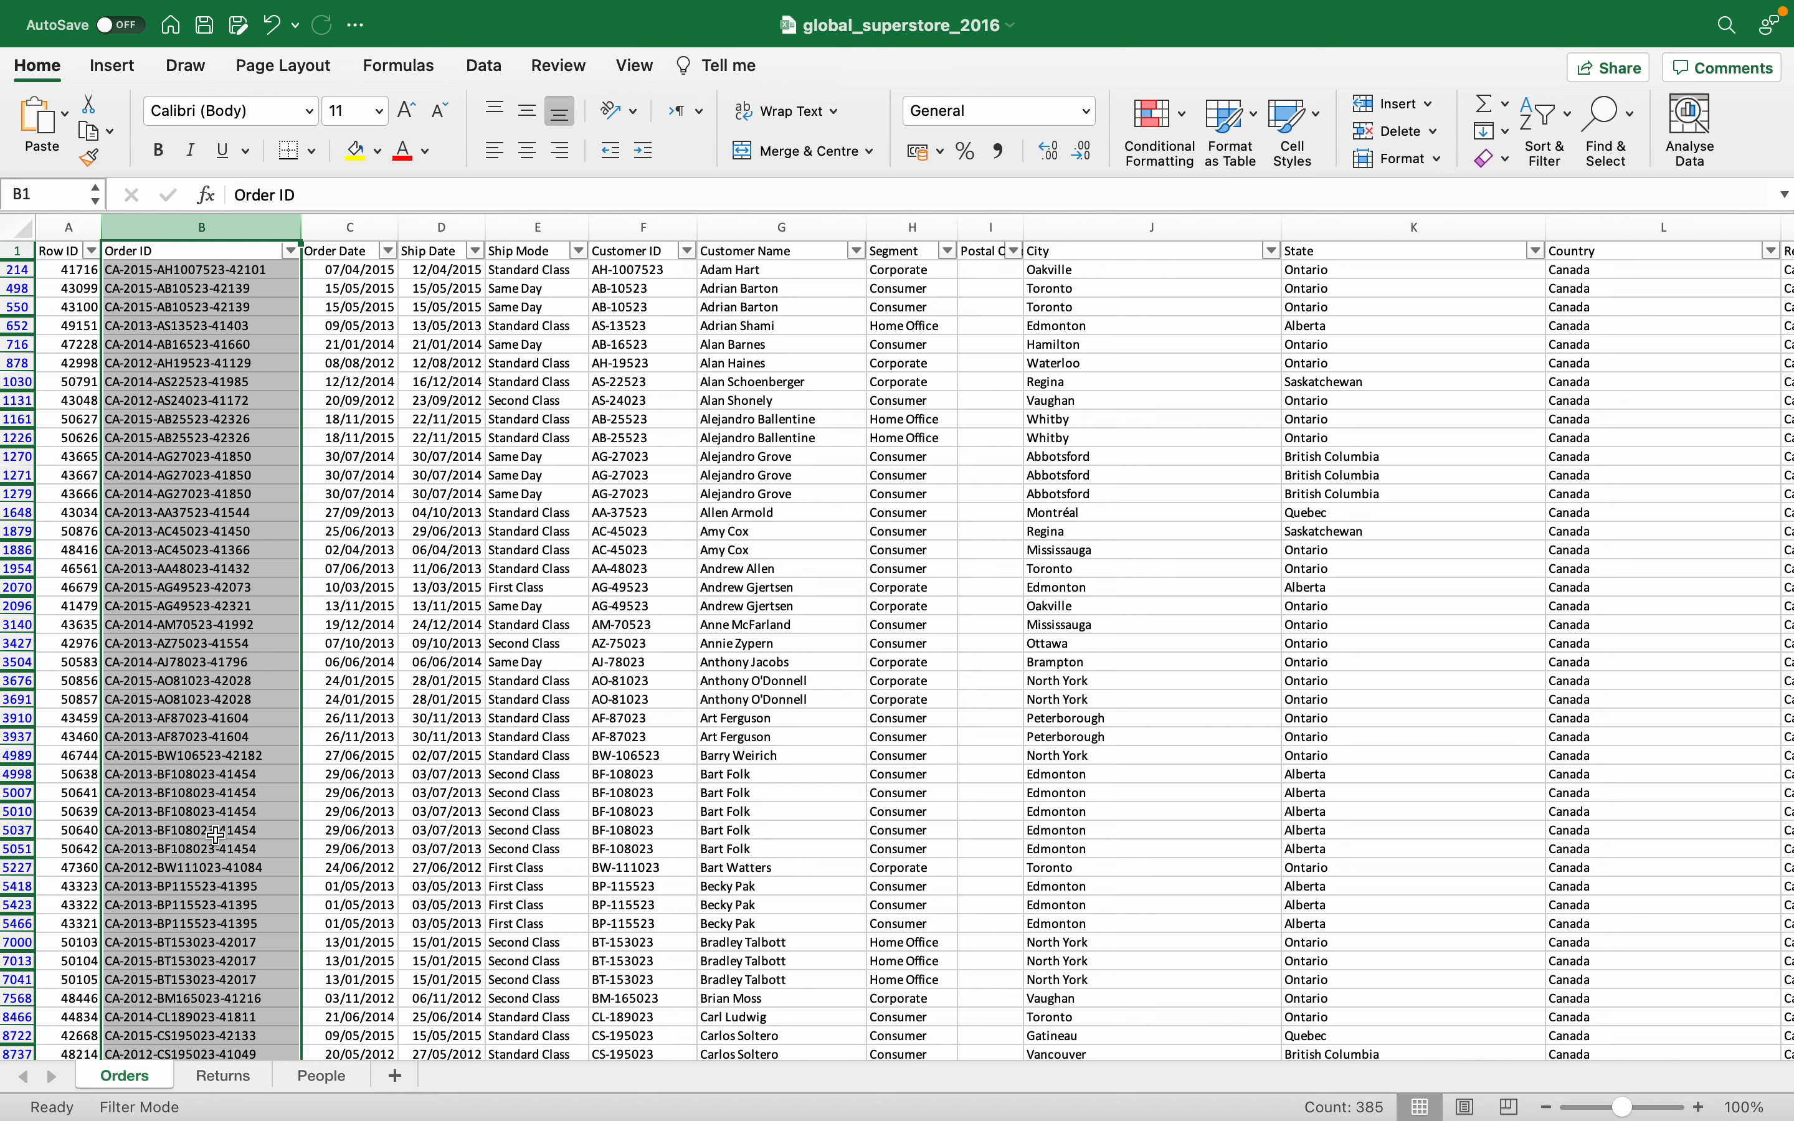
Examine the Region column in the Returns, People and Orders sheets as the field they share.
left_click(226, 1076)
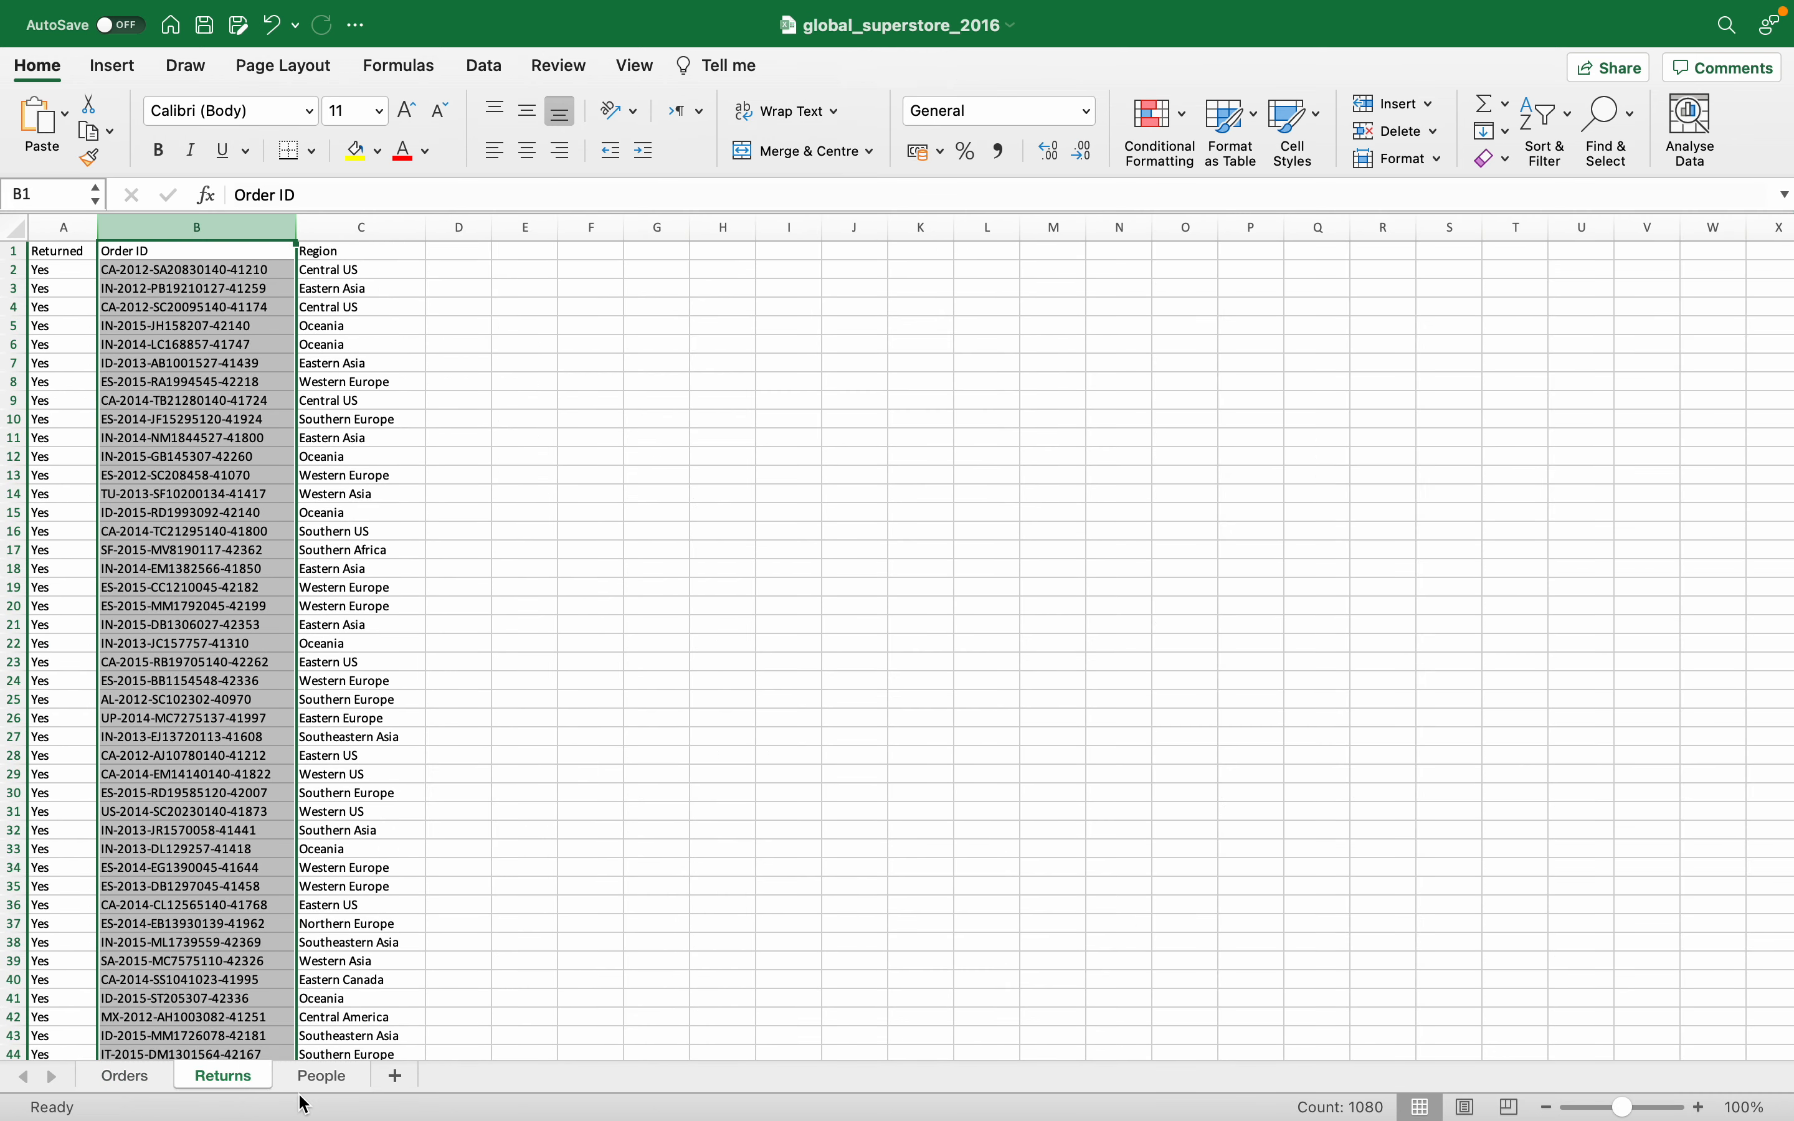
left_click(366, 230)
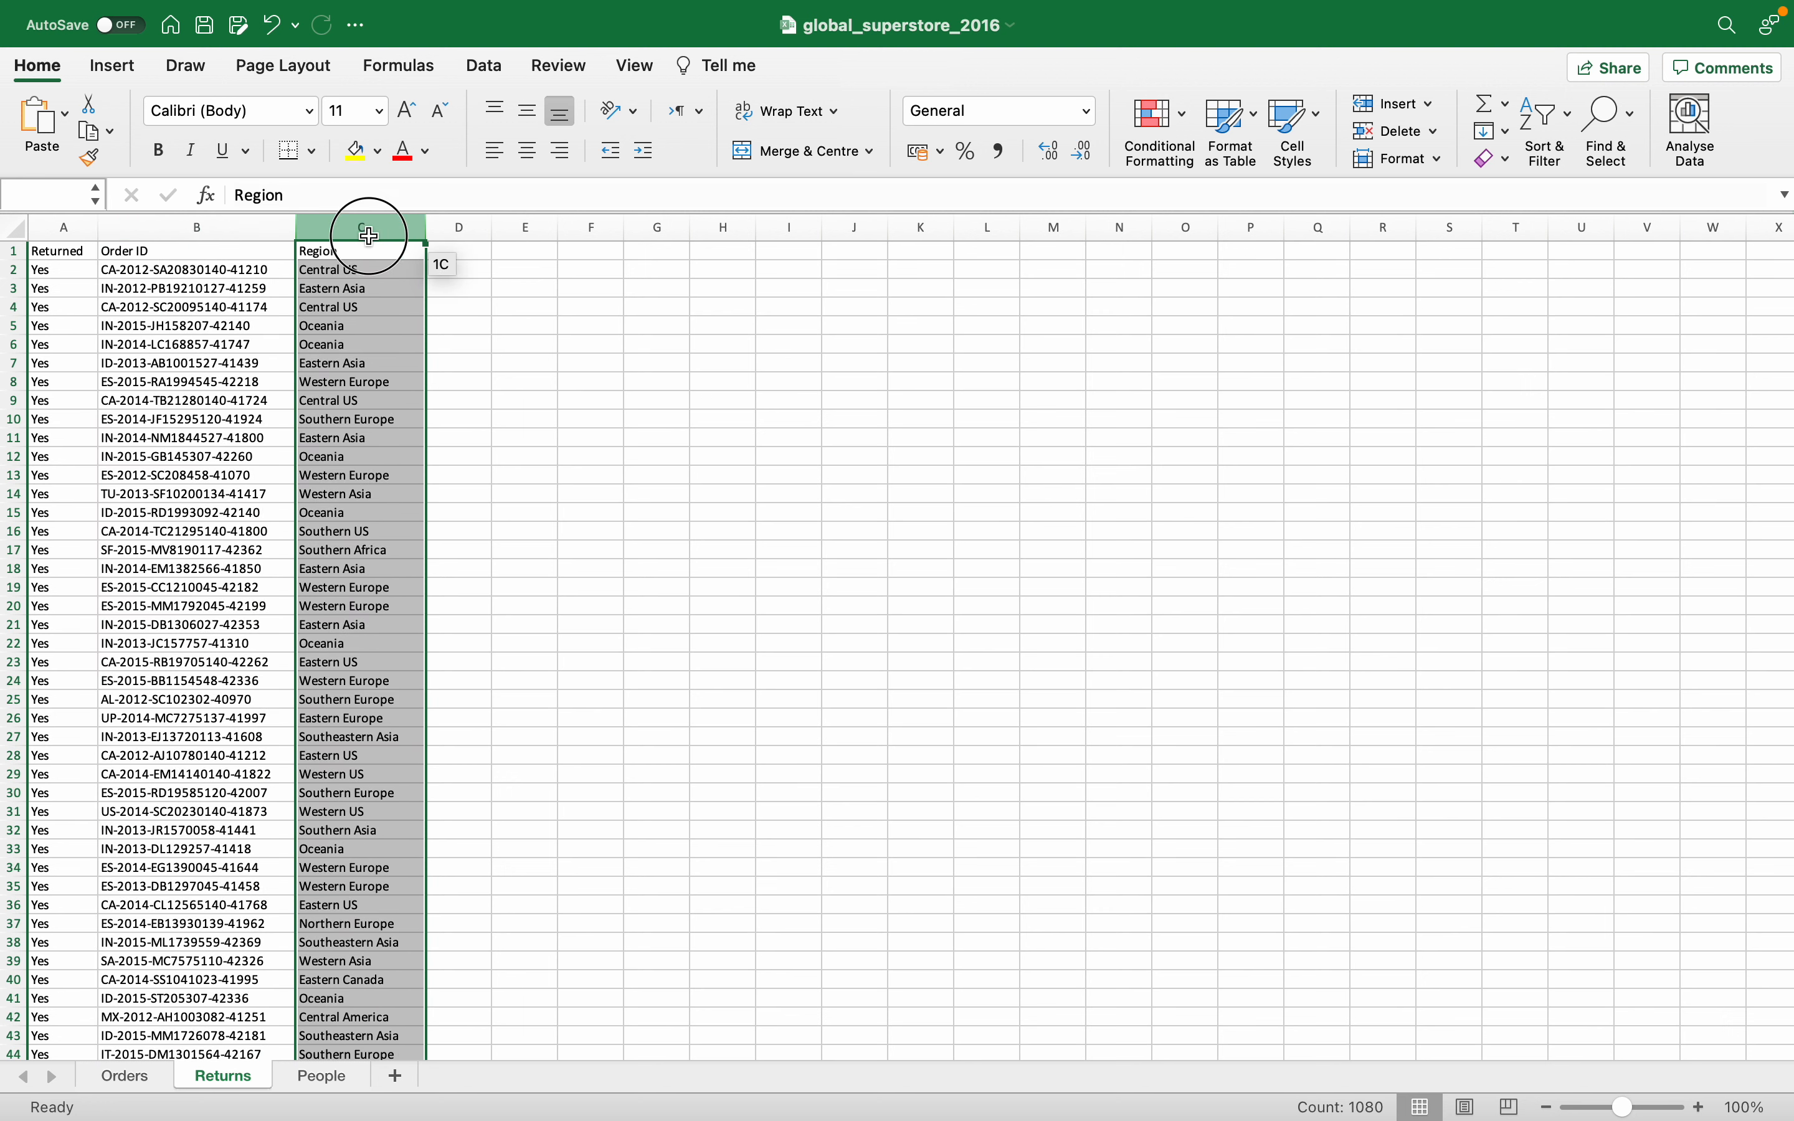
left_click(323, 1078)
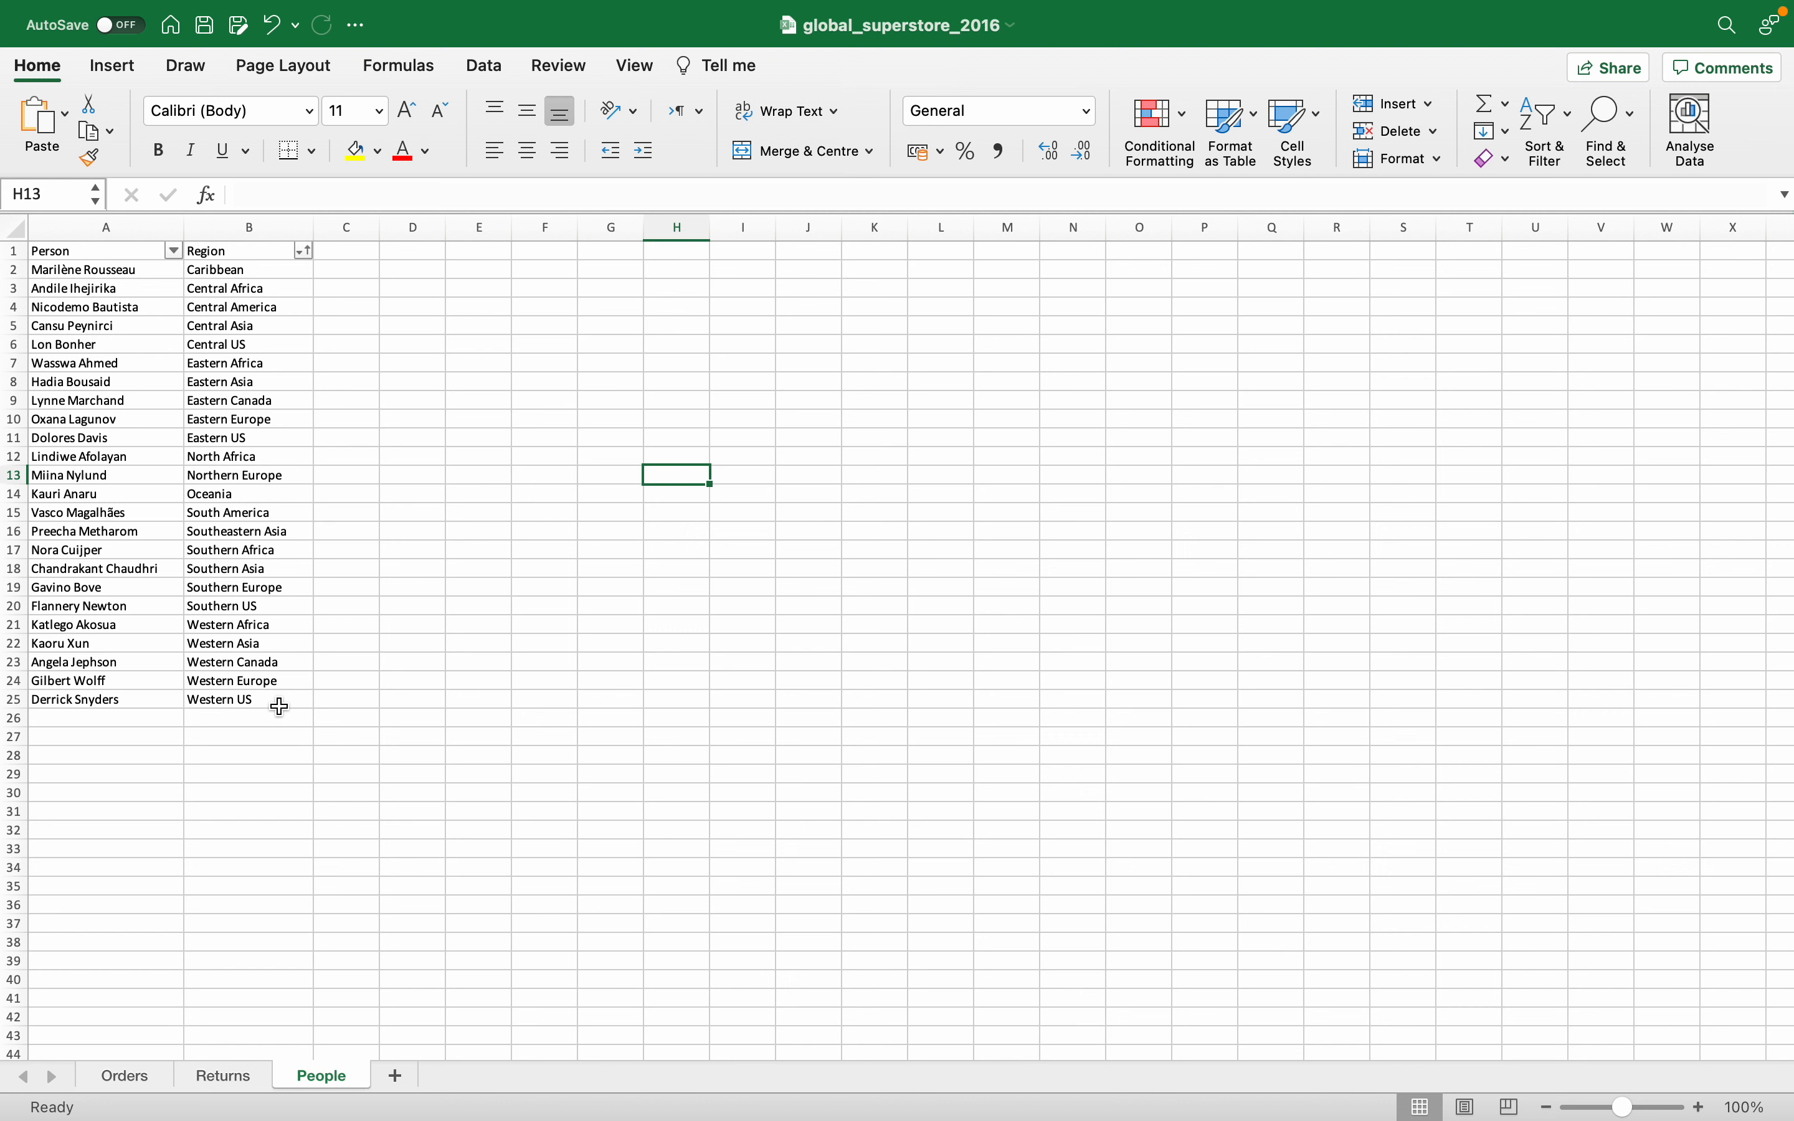
left_click(125, 1077)
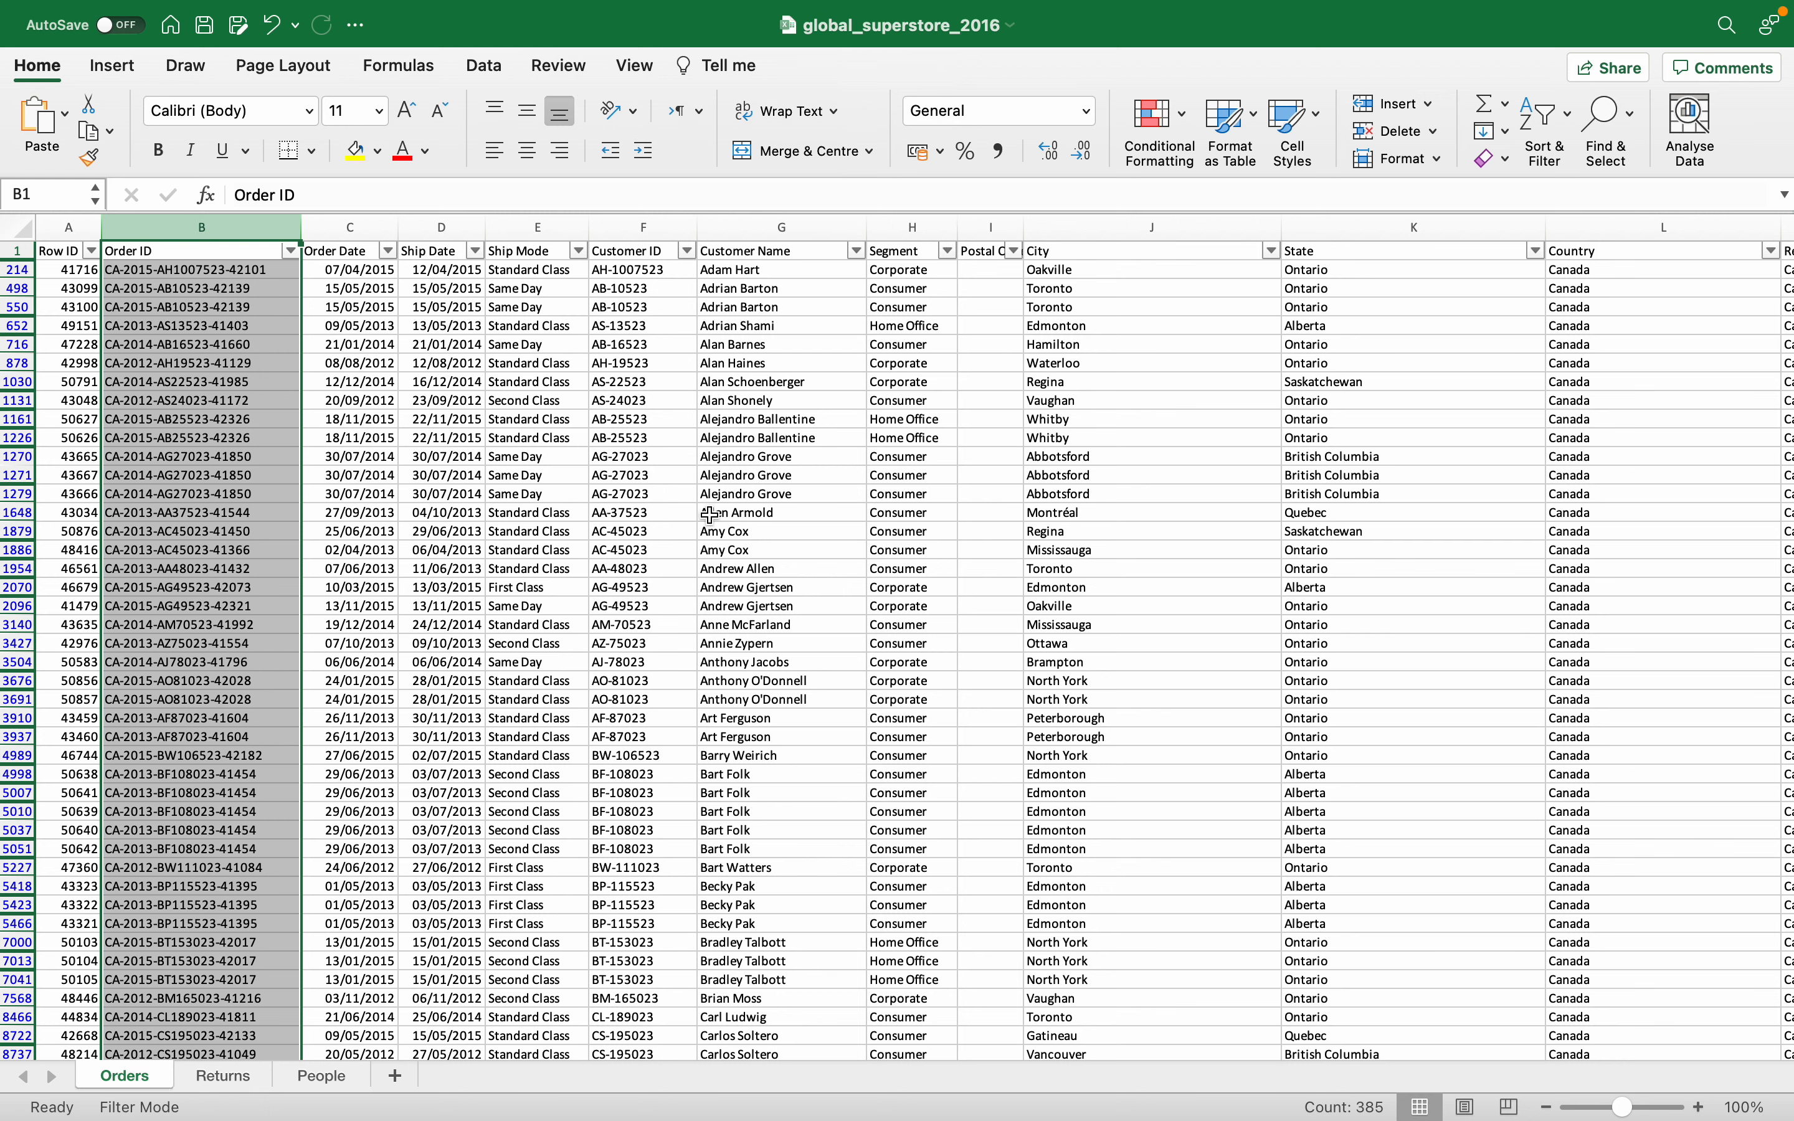
left_click(986, 406)
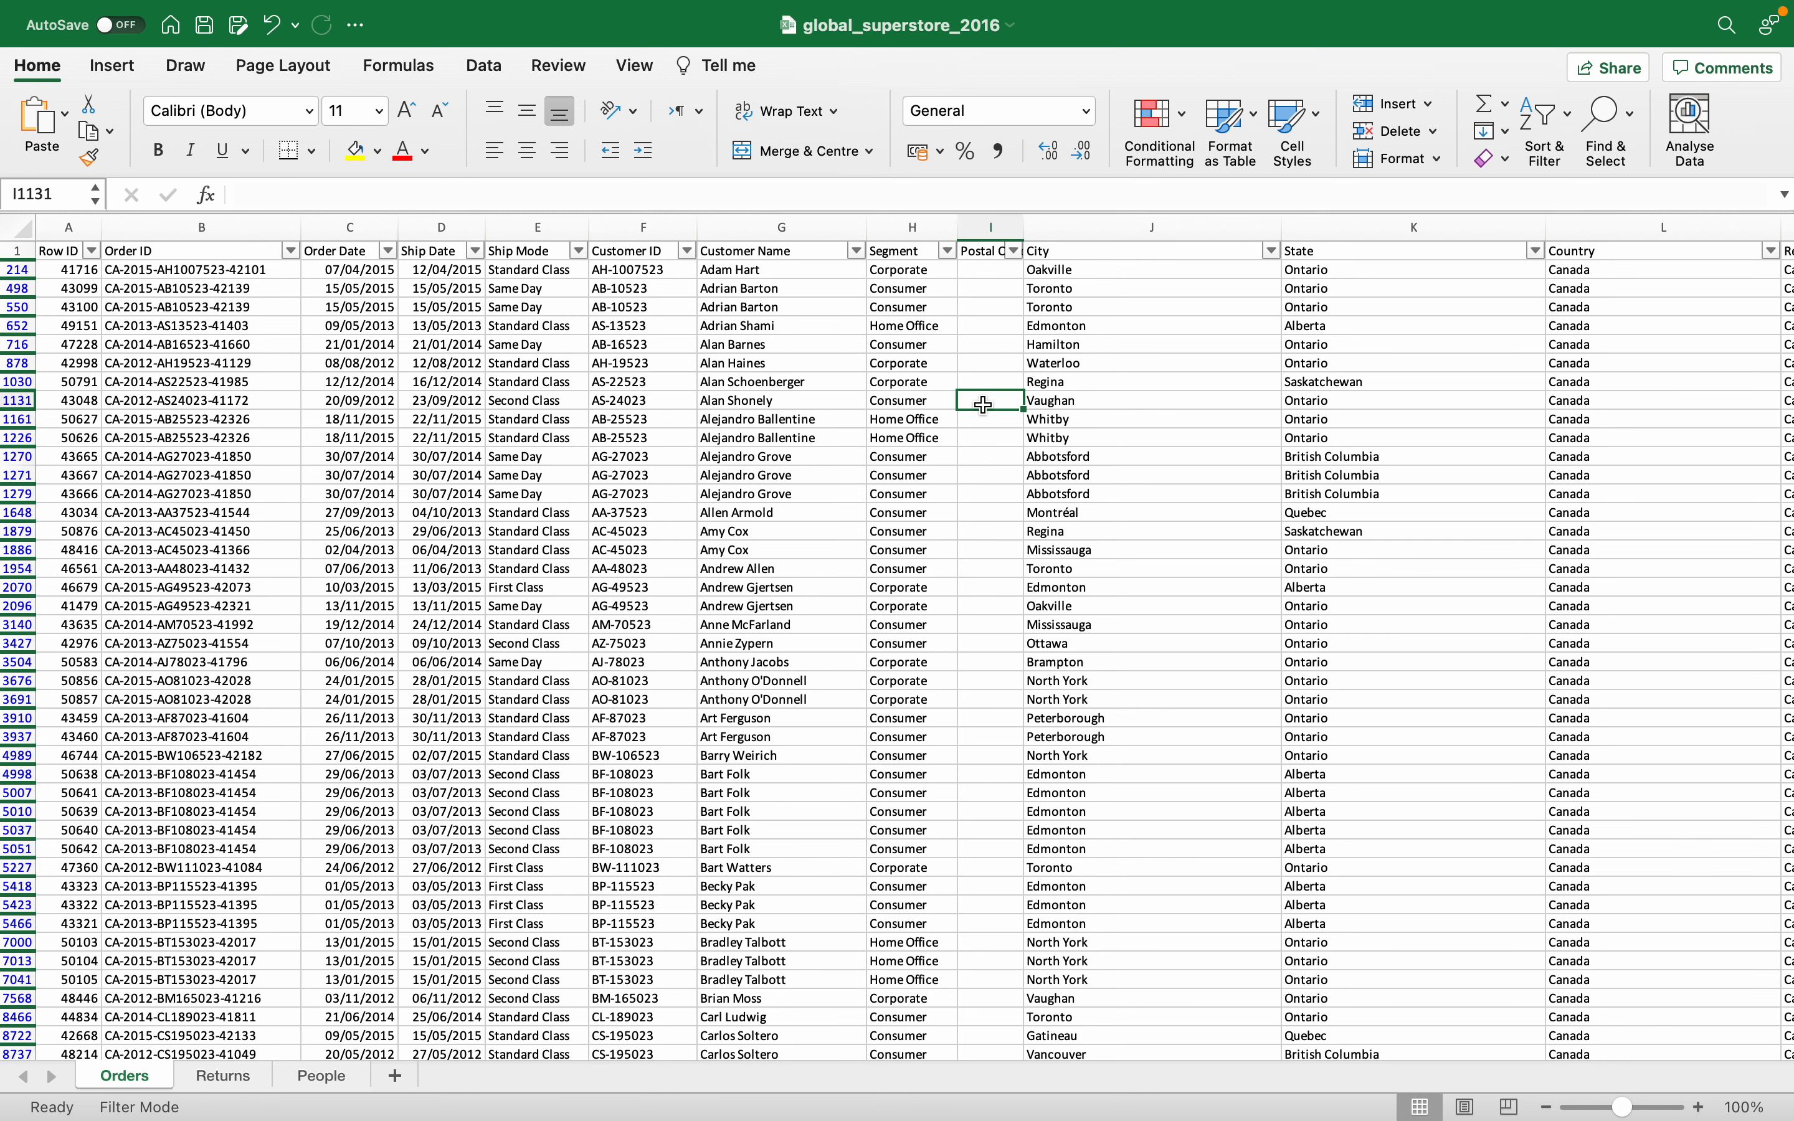
scroll(984, 405, "right", 2)
scroll(984, 405, "right", 3)
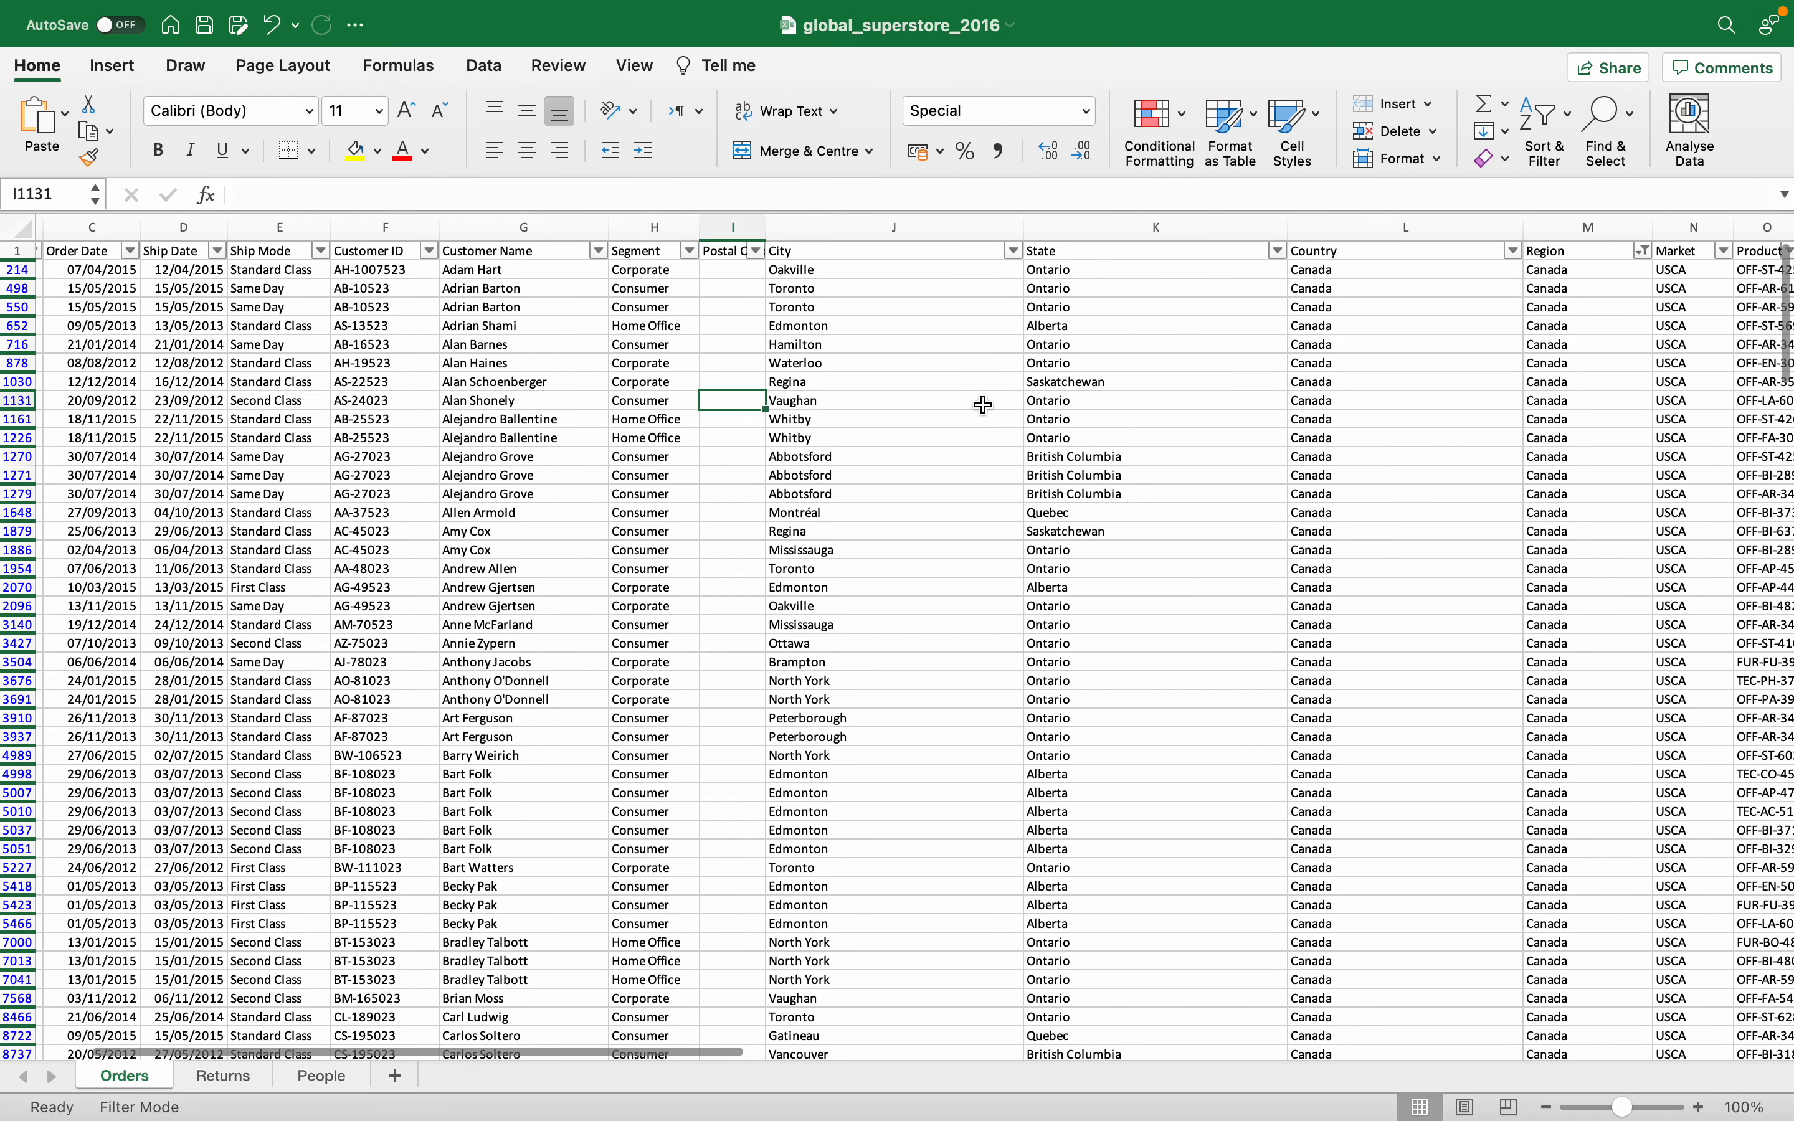
scroll(984, 405, "right", 5)
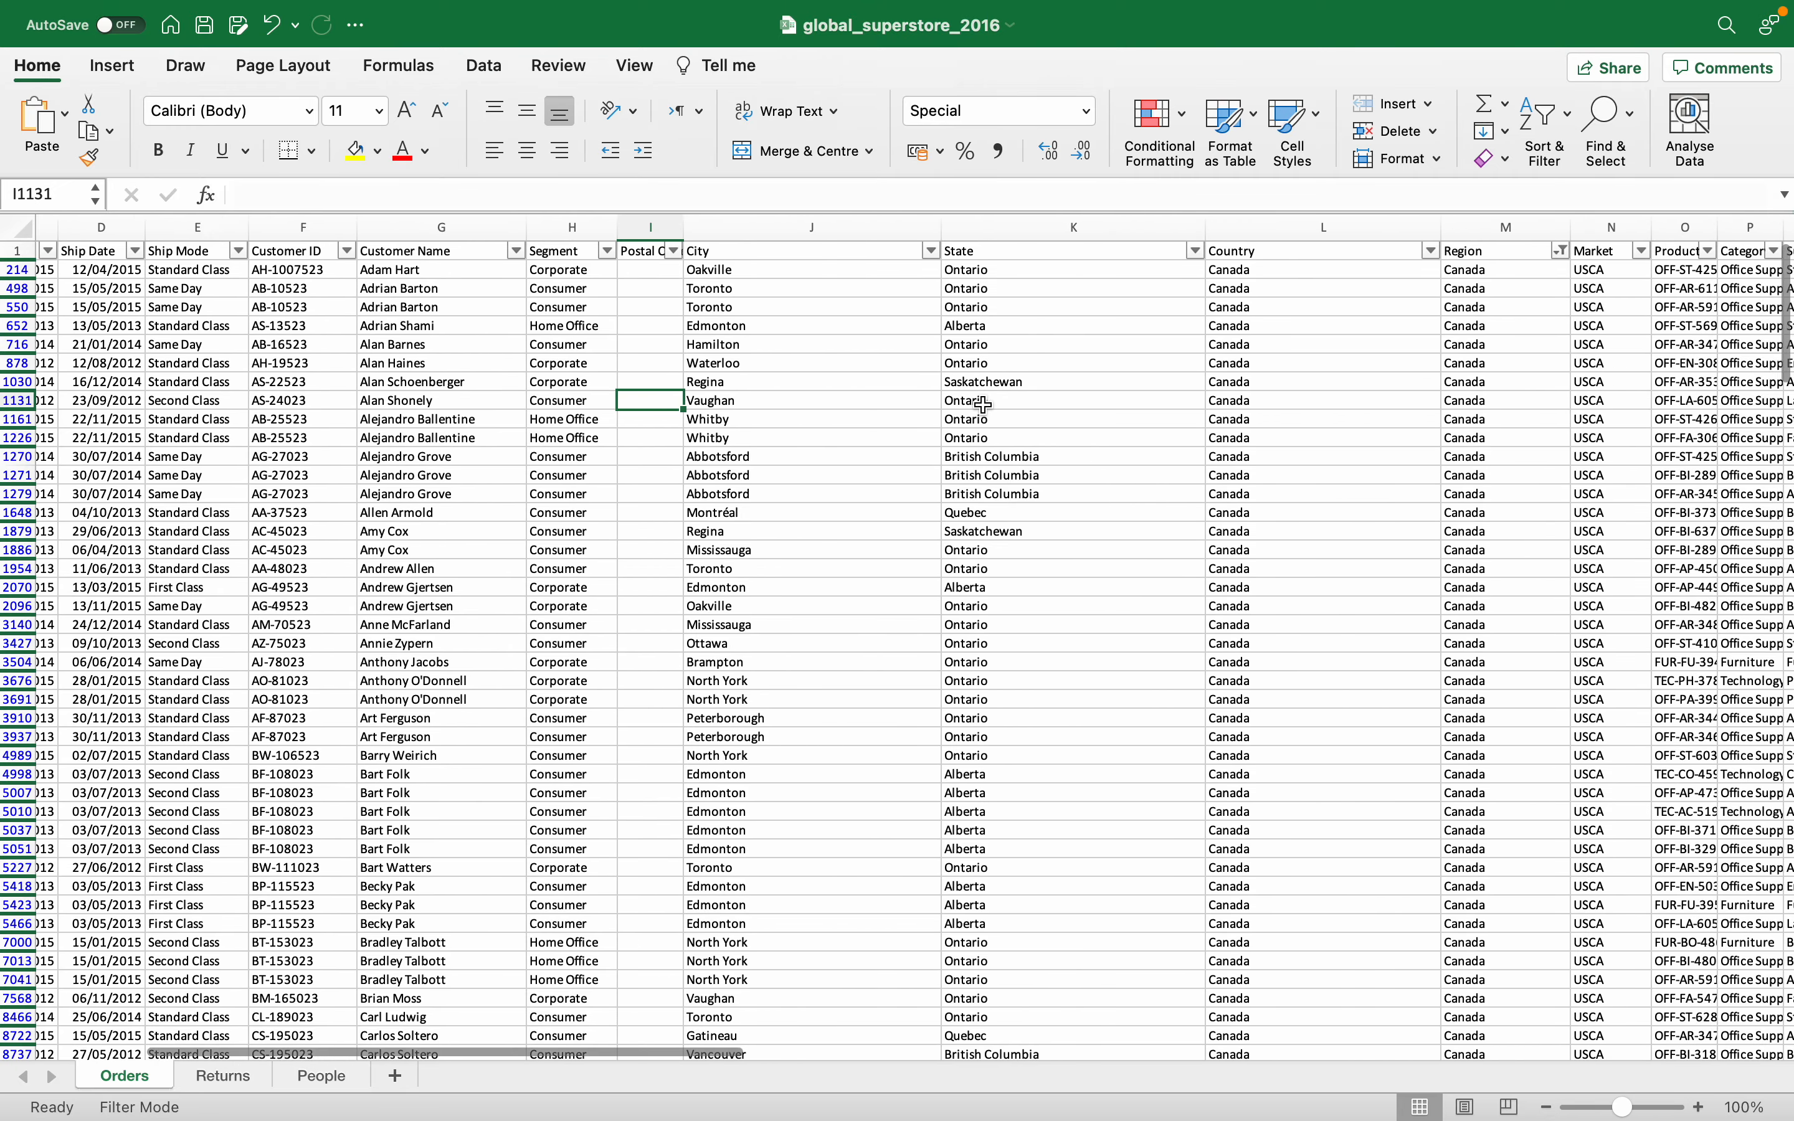
scroll(984, 405, "right", 5)
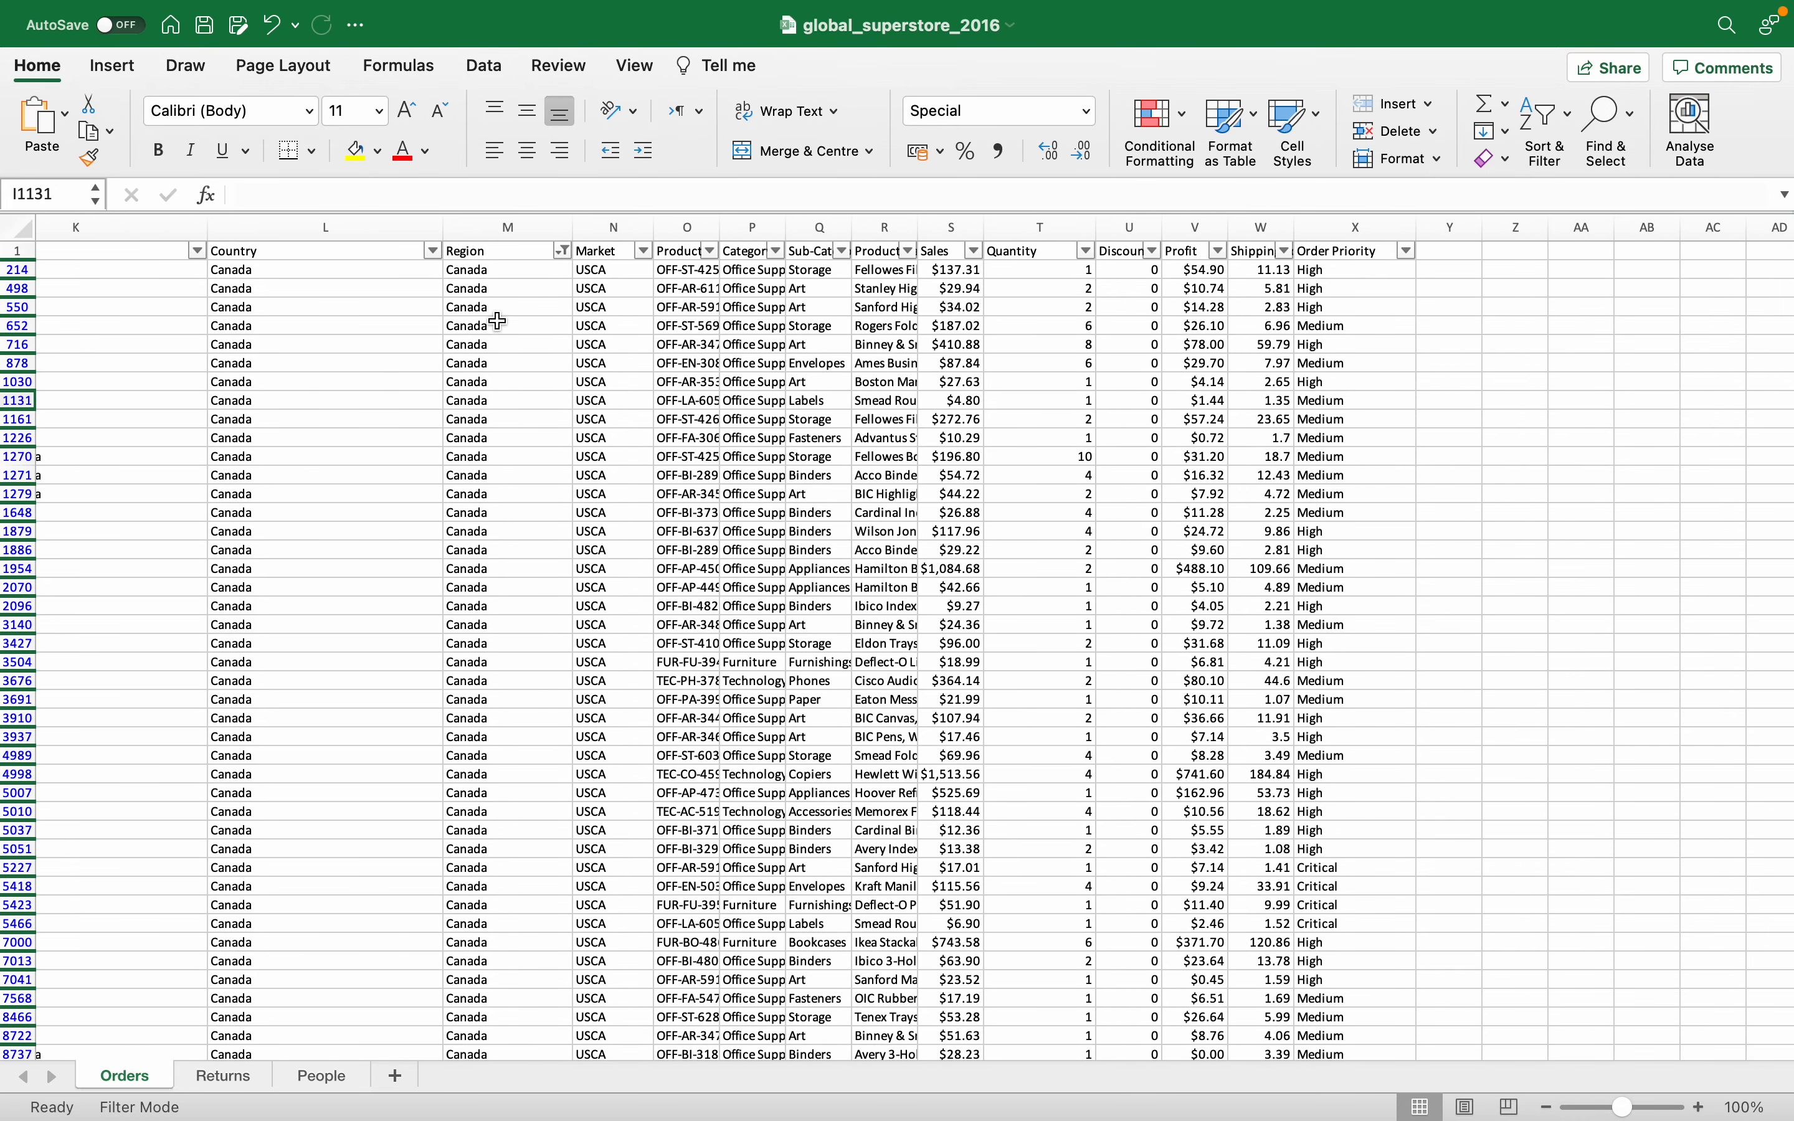
scroll(398, 345, "left", 3)
scroll(397, 345, "left", 1)
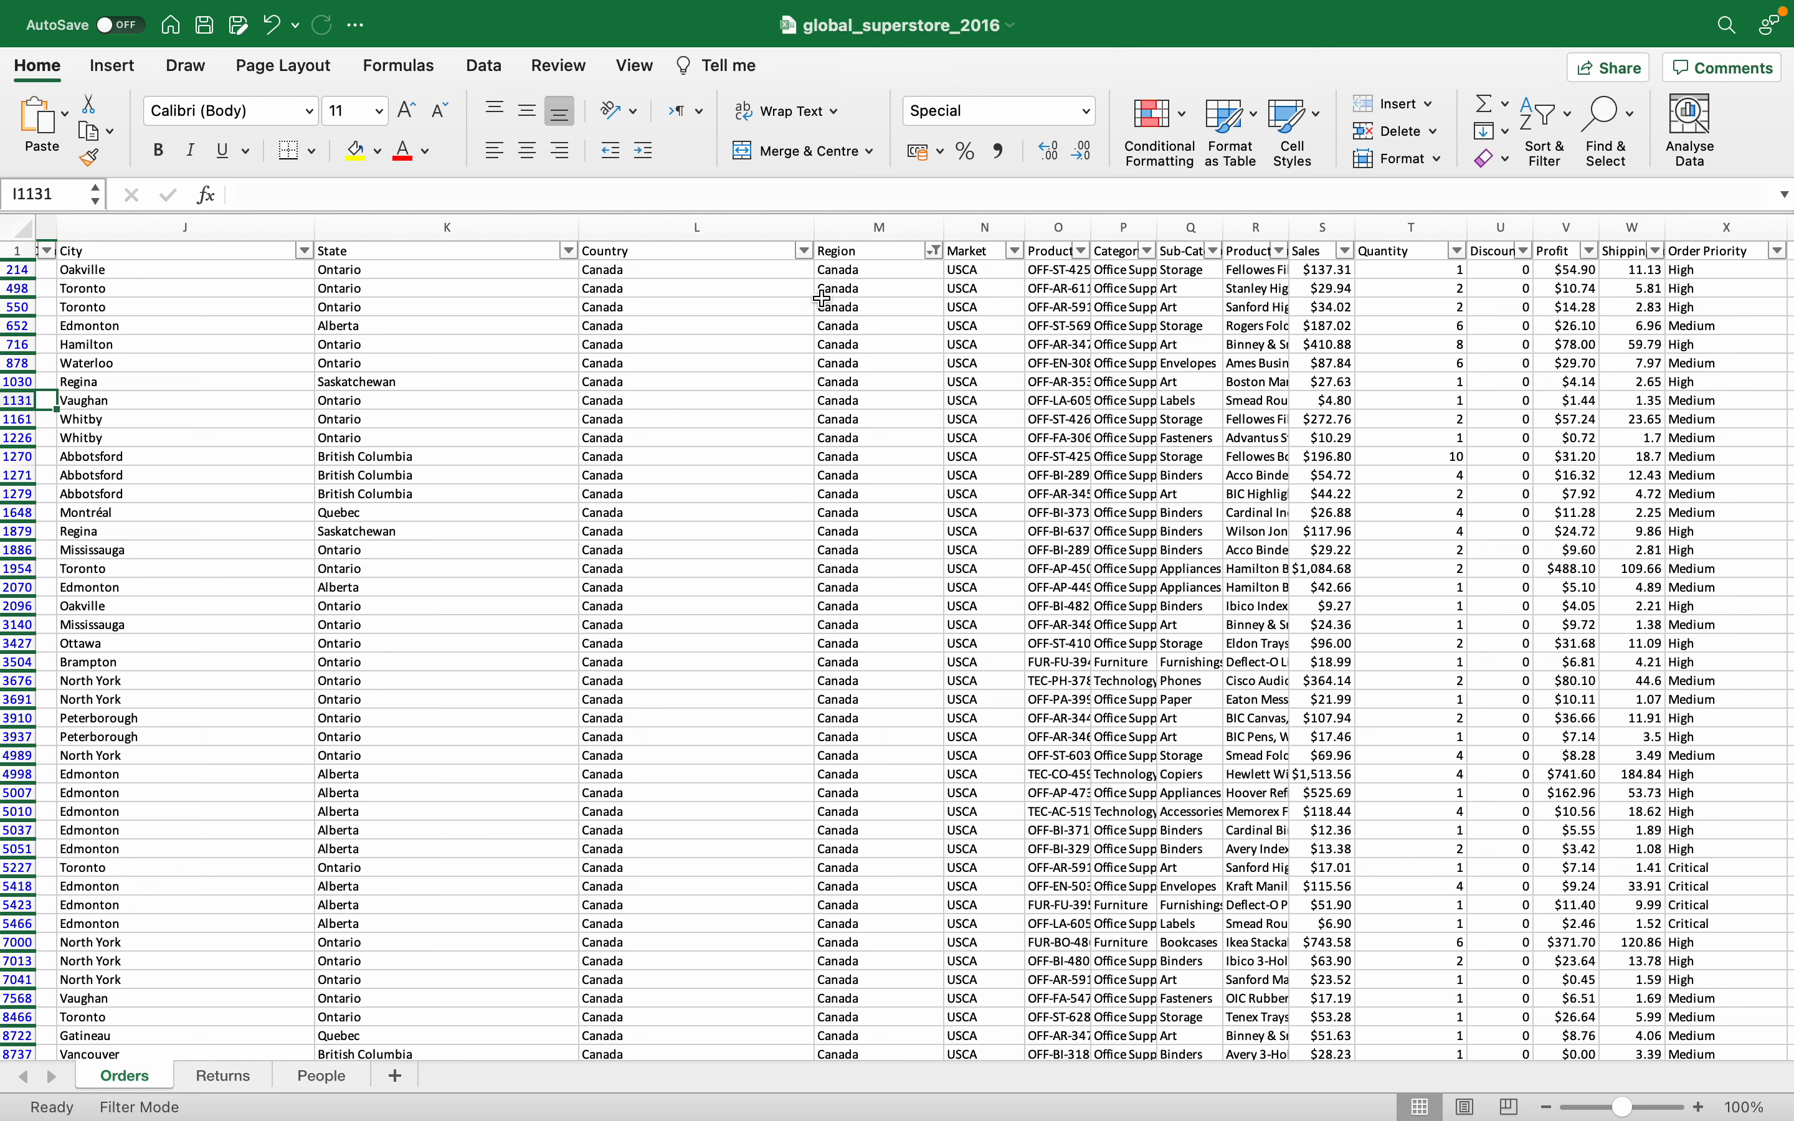
Reset the Region filter on the Orders sheet to all regions and restrict it to Canada again.
left_click(933, 250)
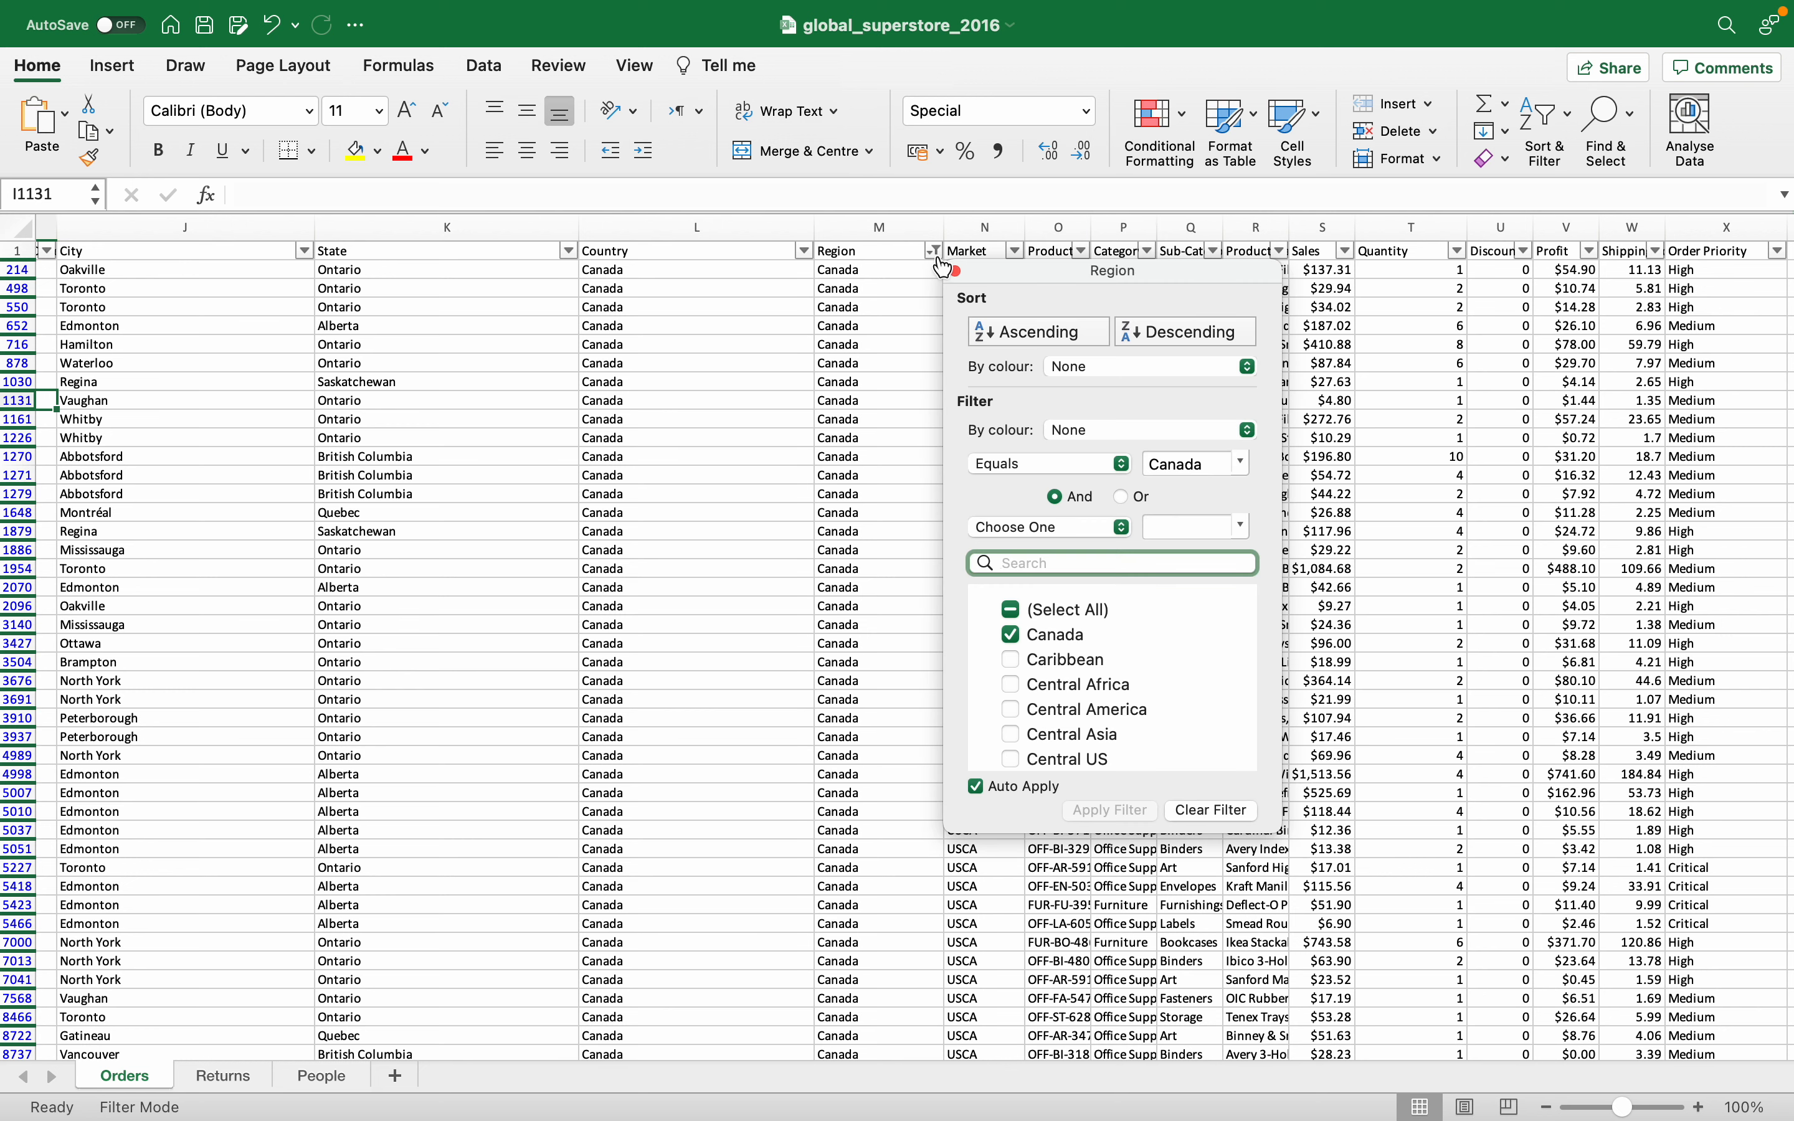
left_click(1012, 635)
left_click(1013, 635)
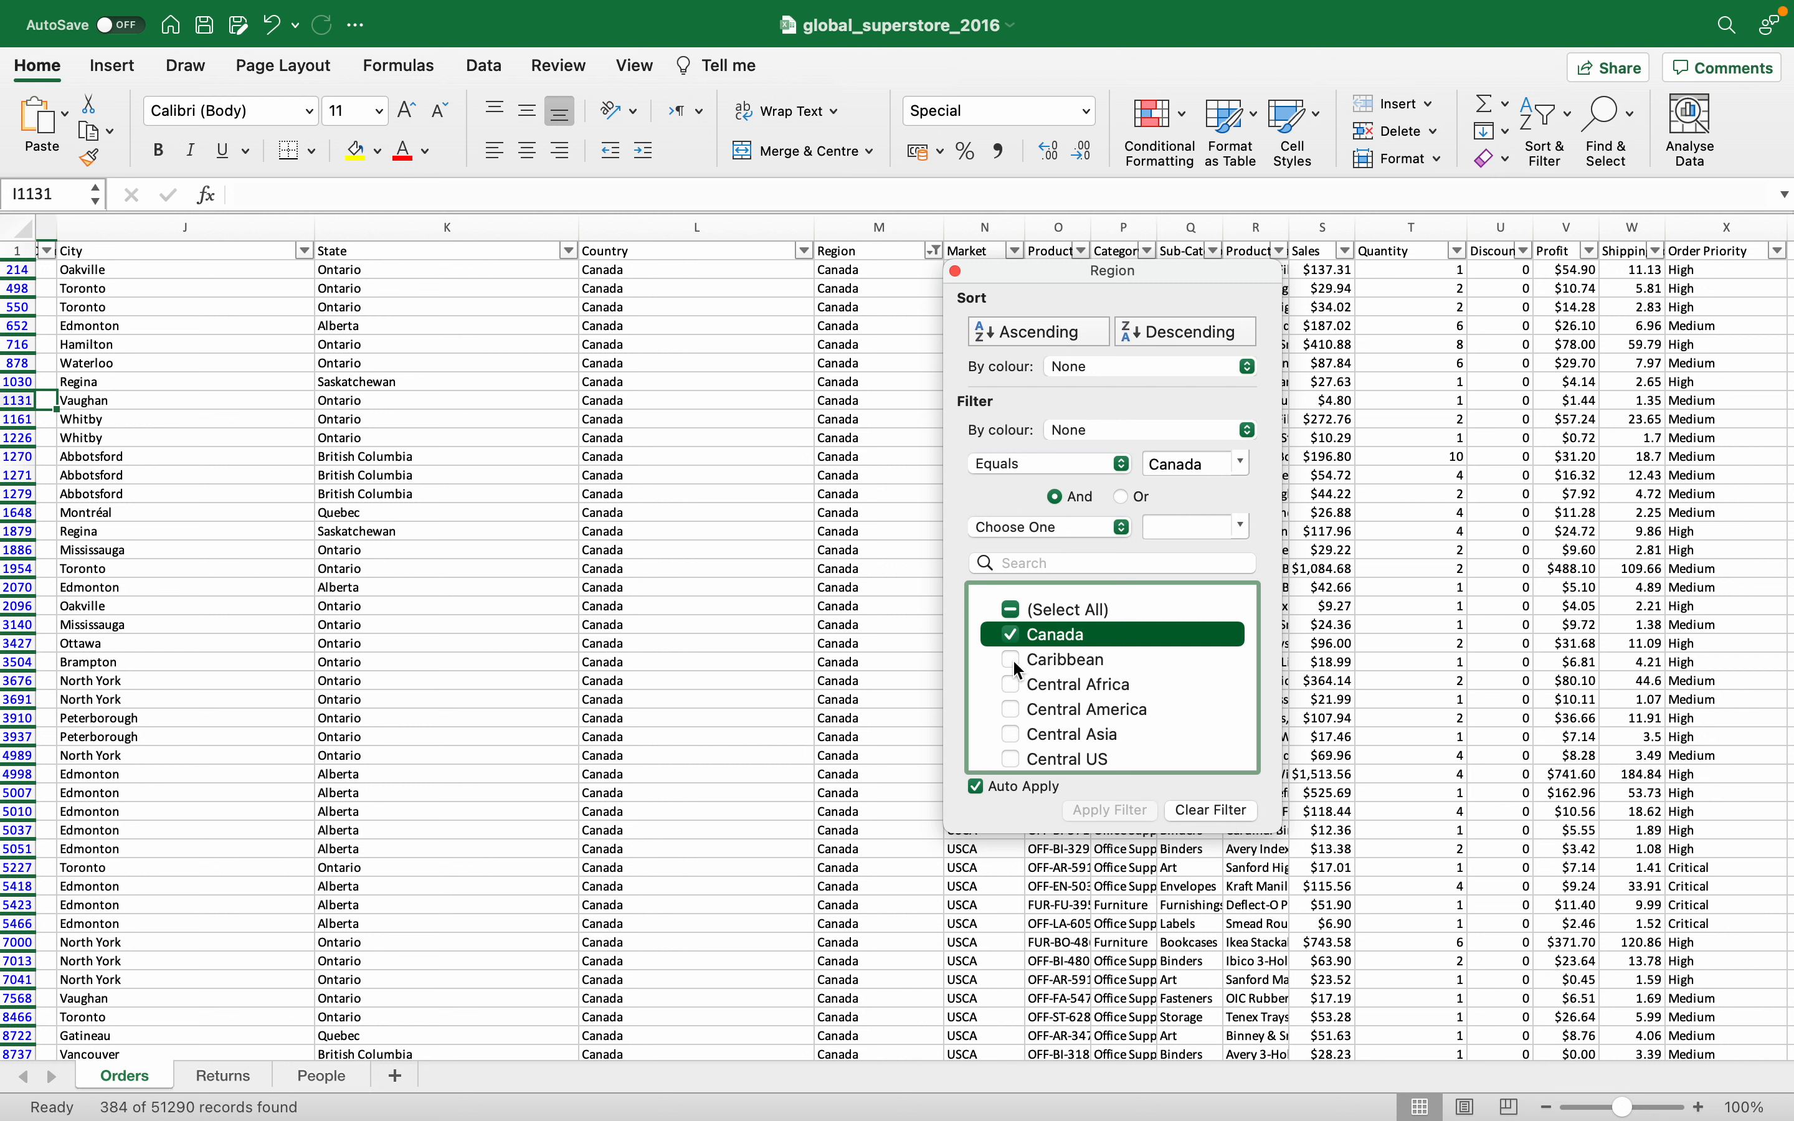
left_click(1011, 635)
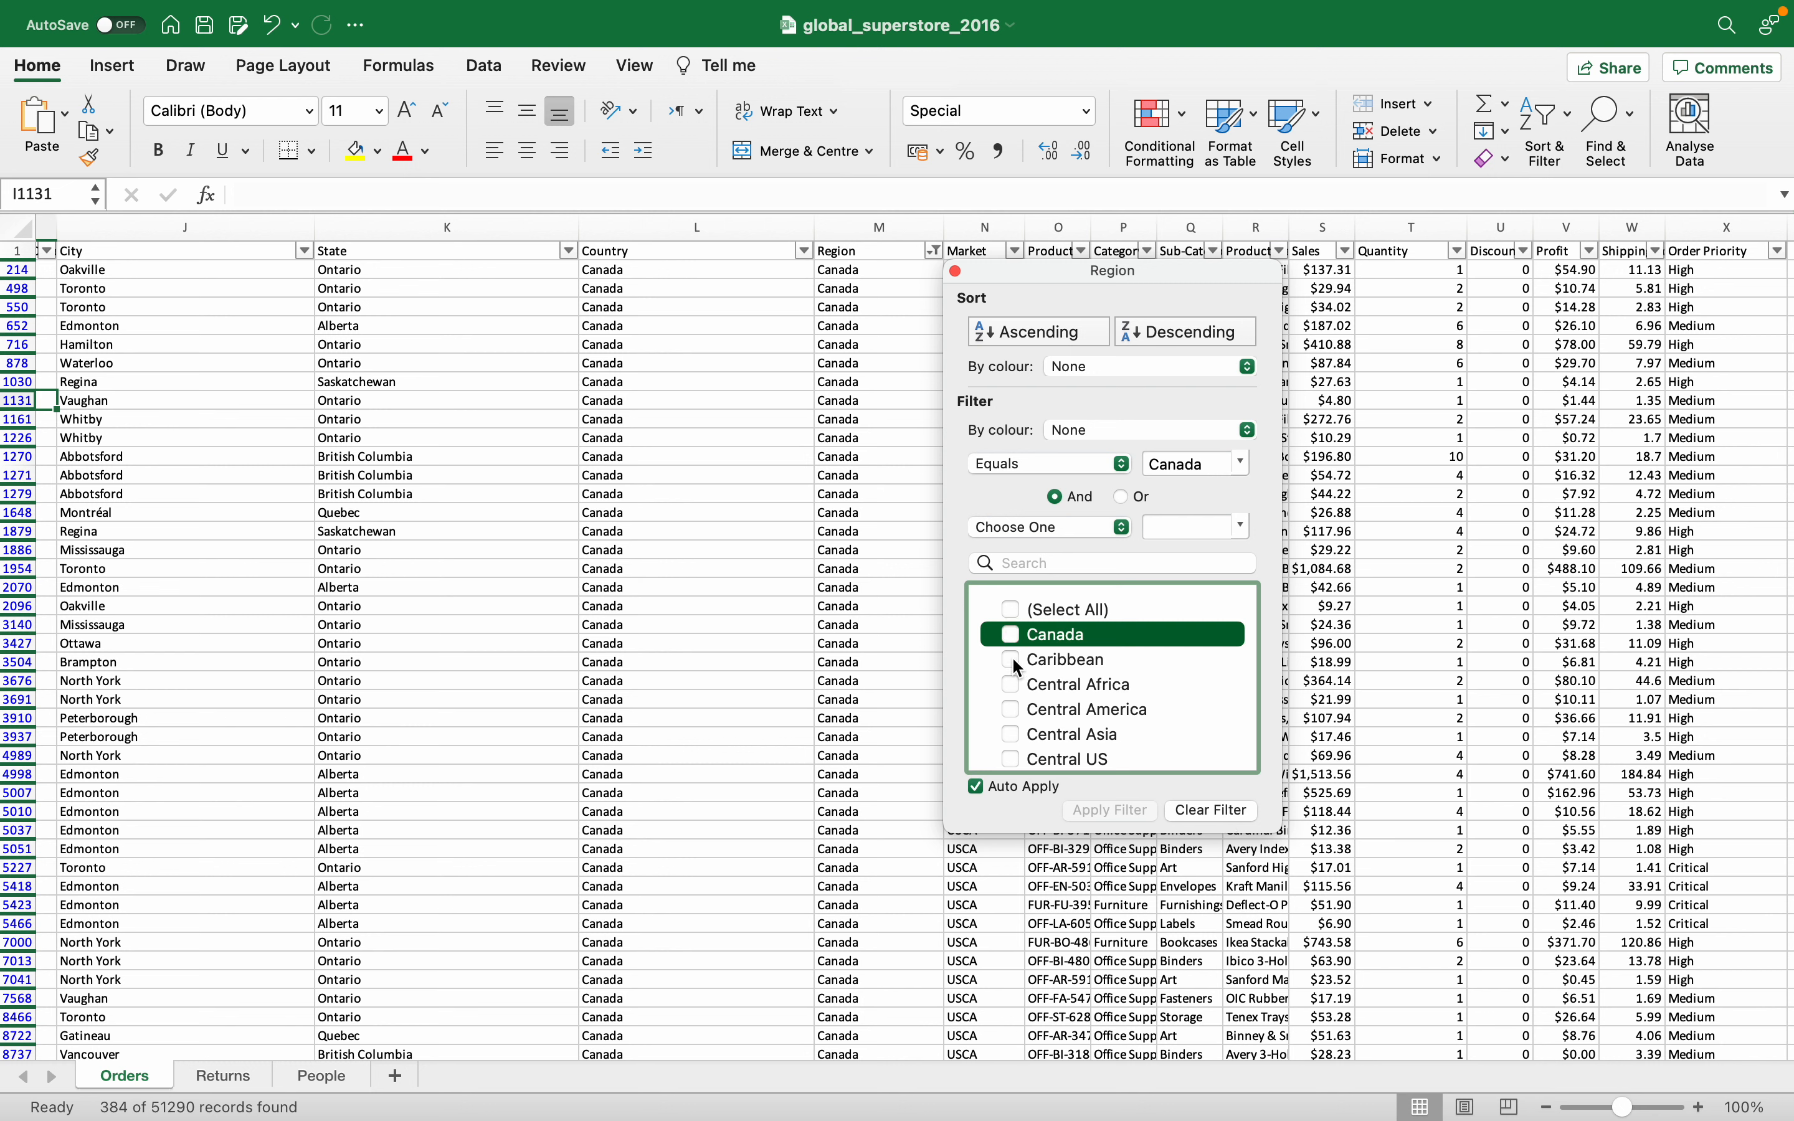
left_click(1012, 610)
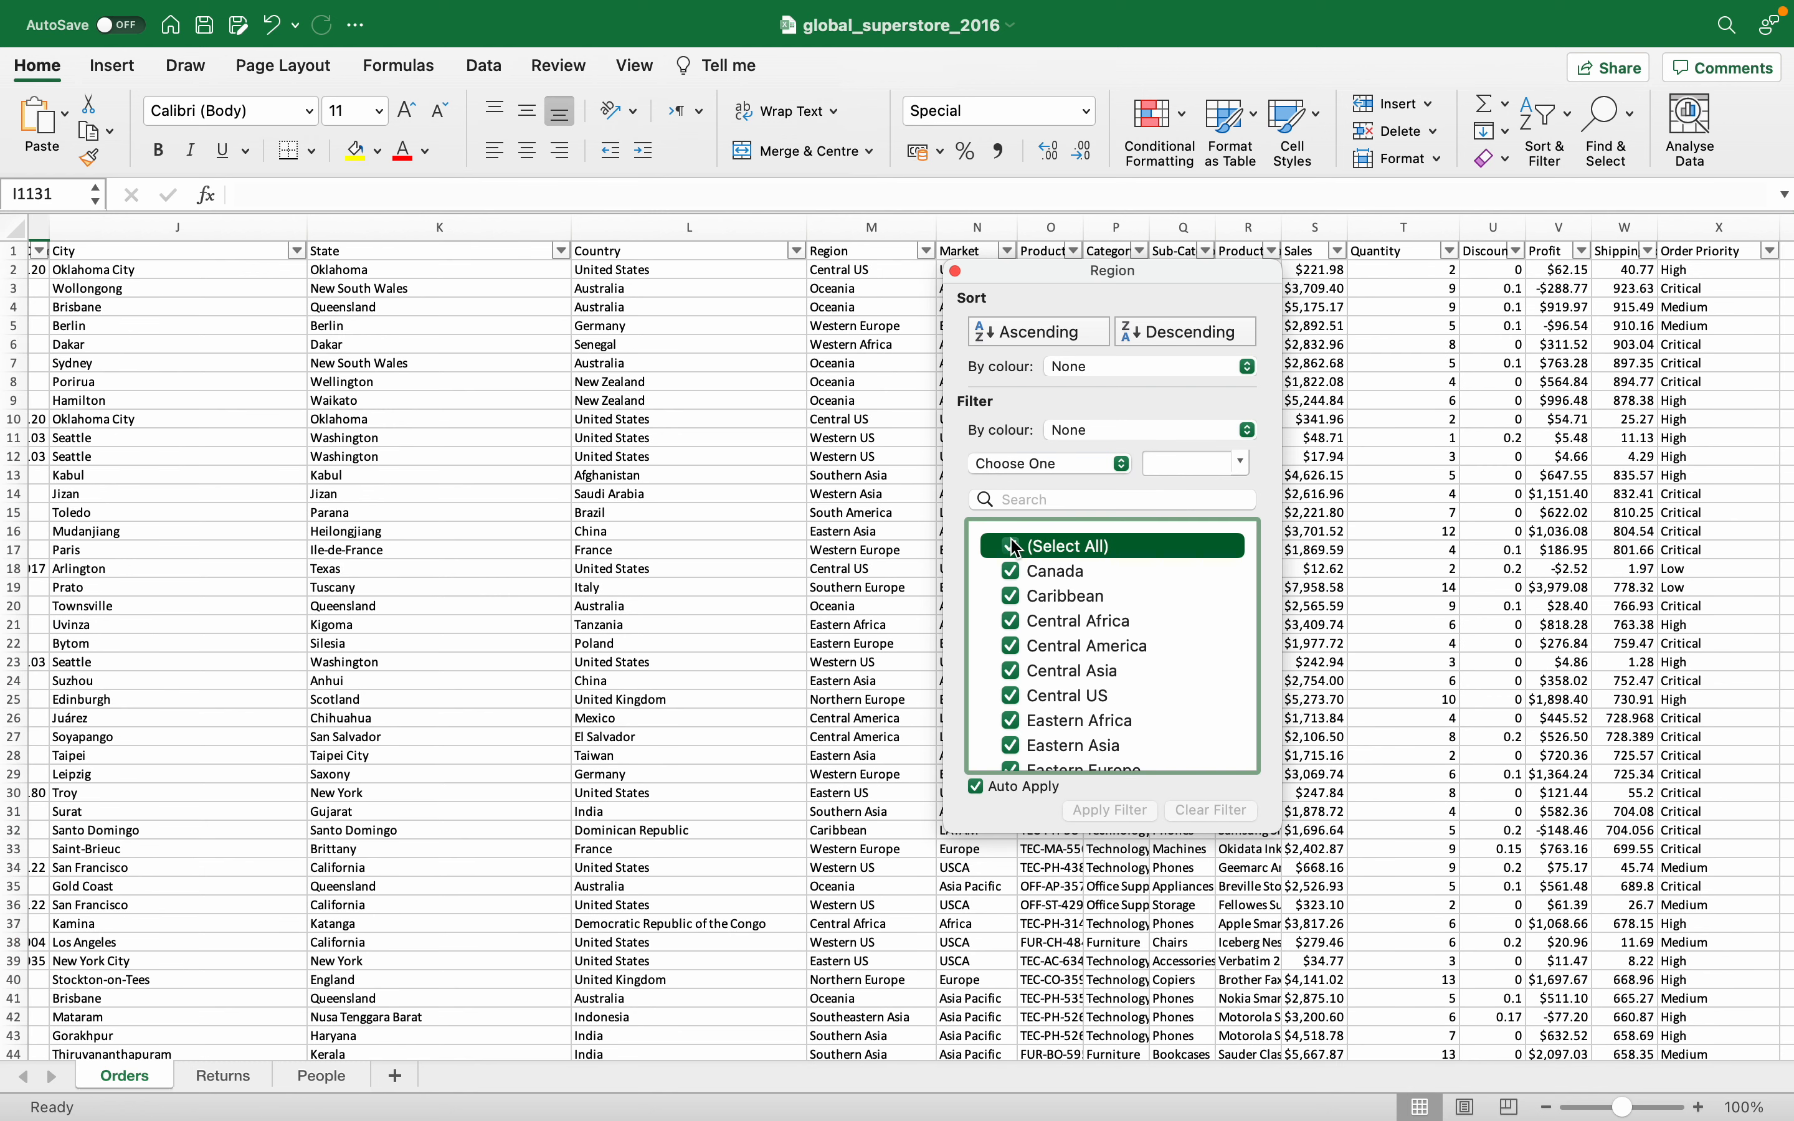
left_click(1012, 549)
left_click(1010, 571)
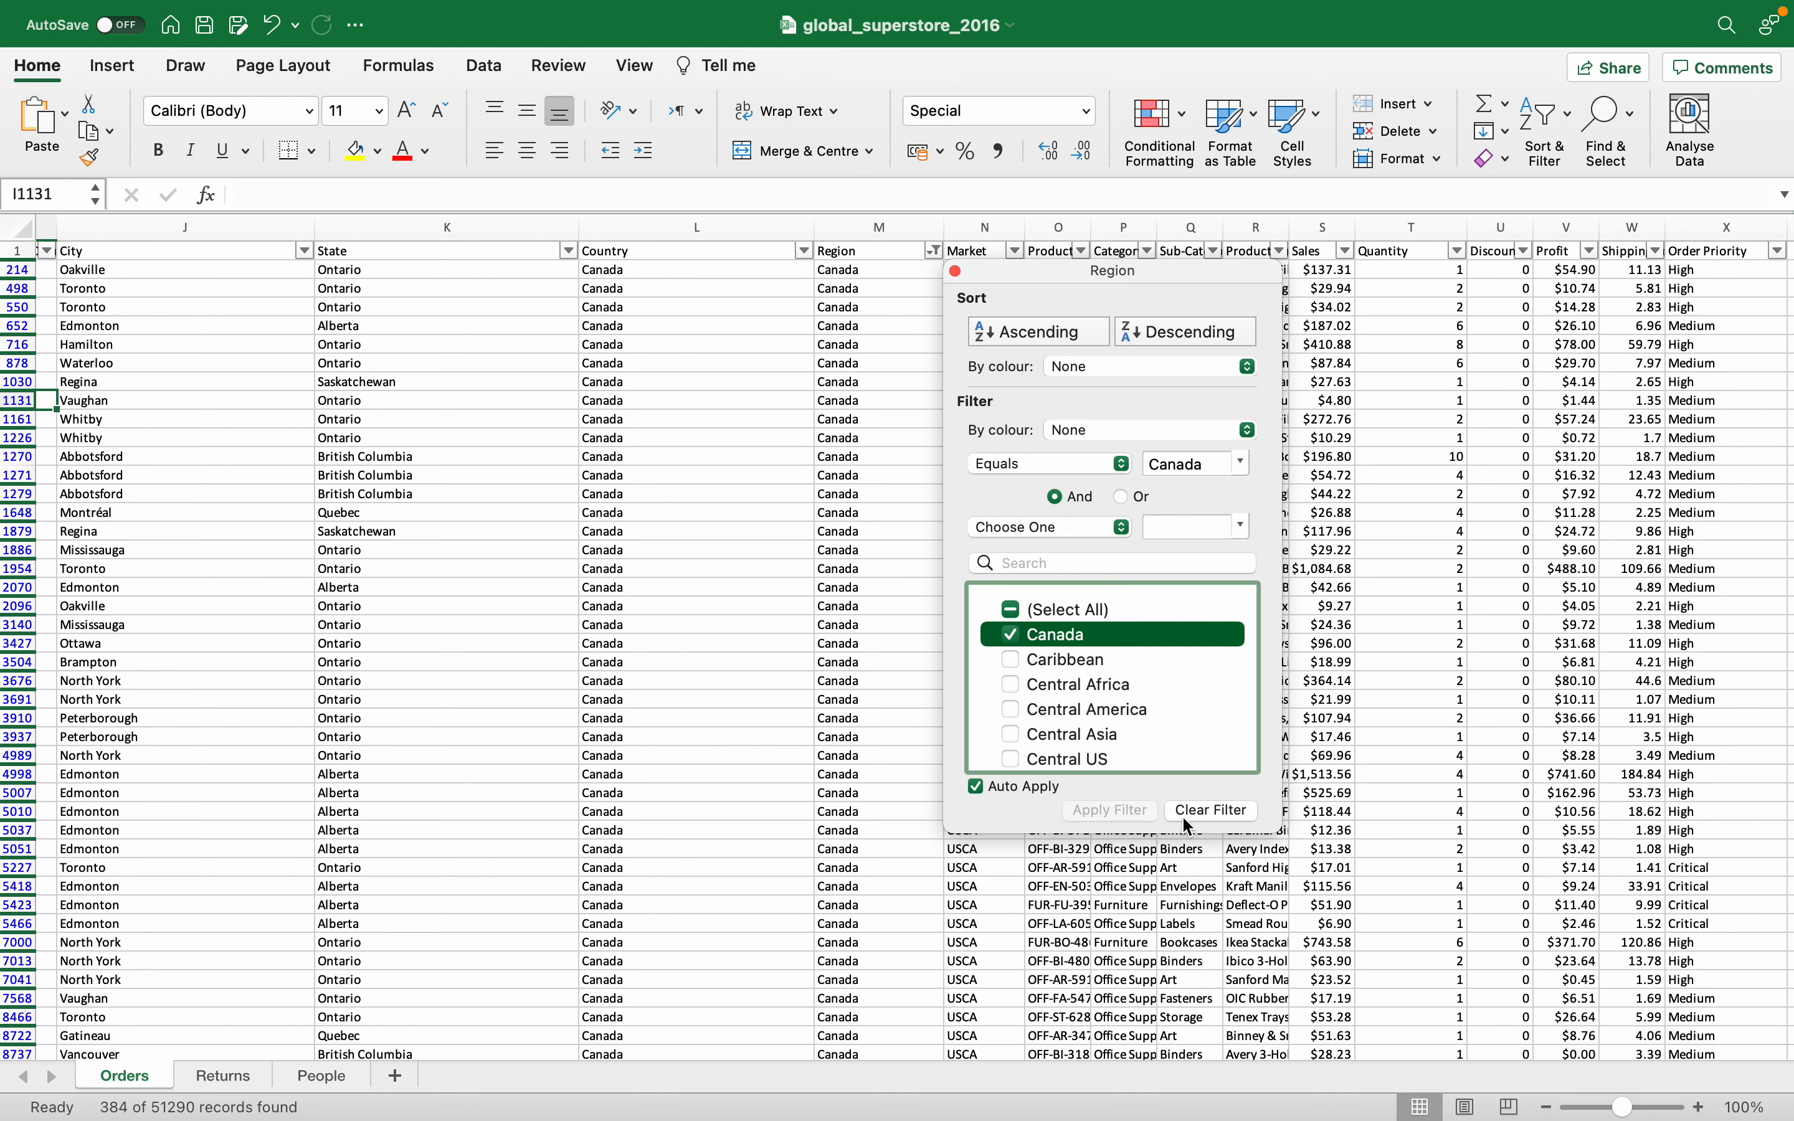
left_click(851, 283)
left_click(723, 268)
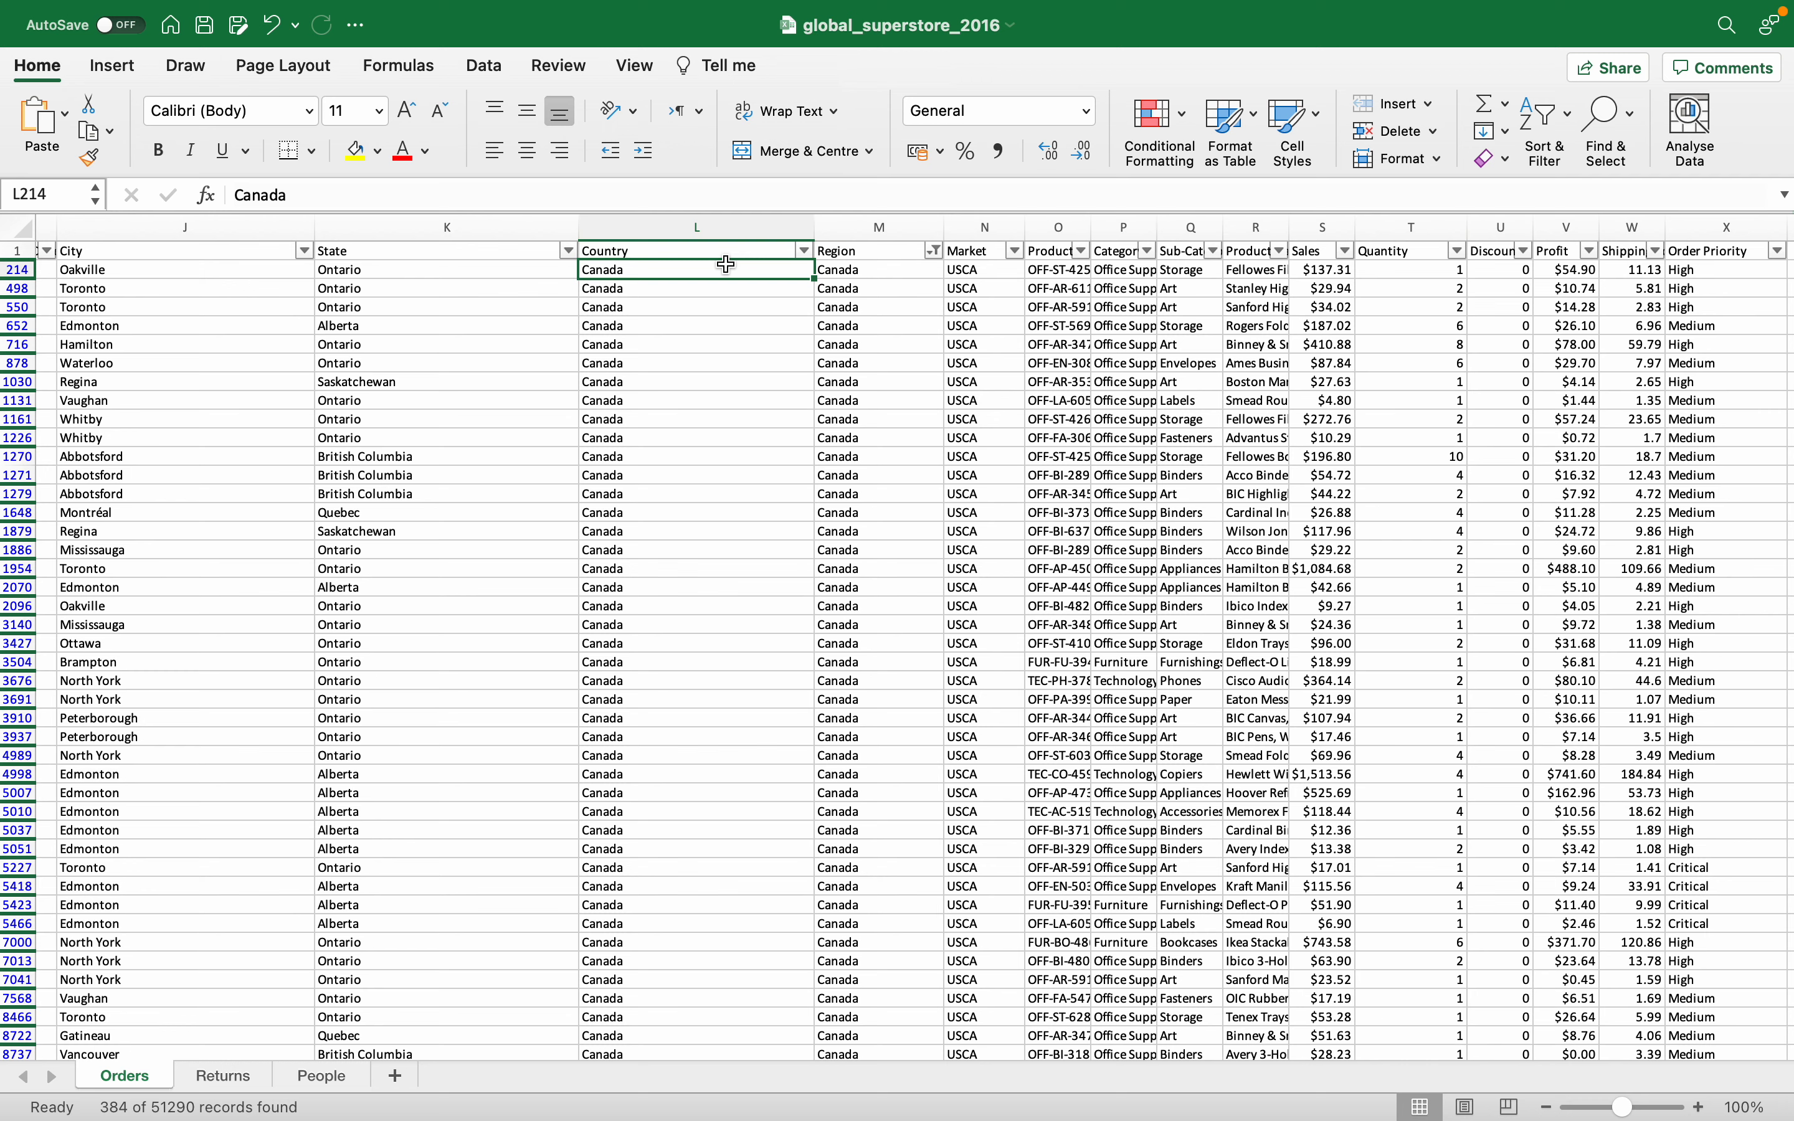
Review the first filtered Canada order across its columns from Country back to Row ID.
key("Left")
key("Left")
key("Left")
key("Left")
key("Left")
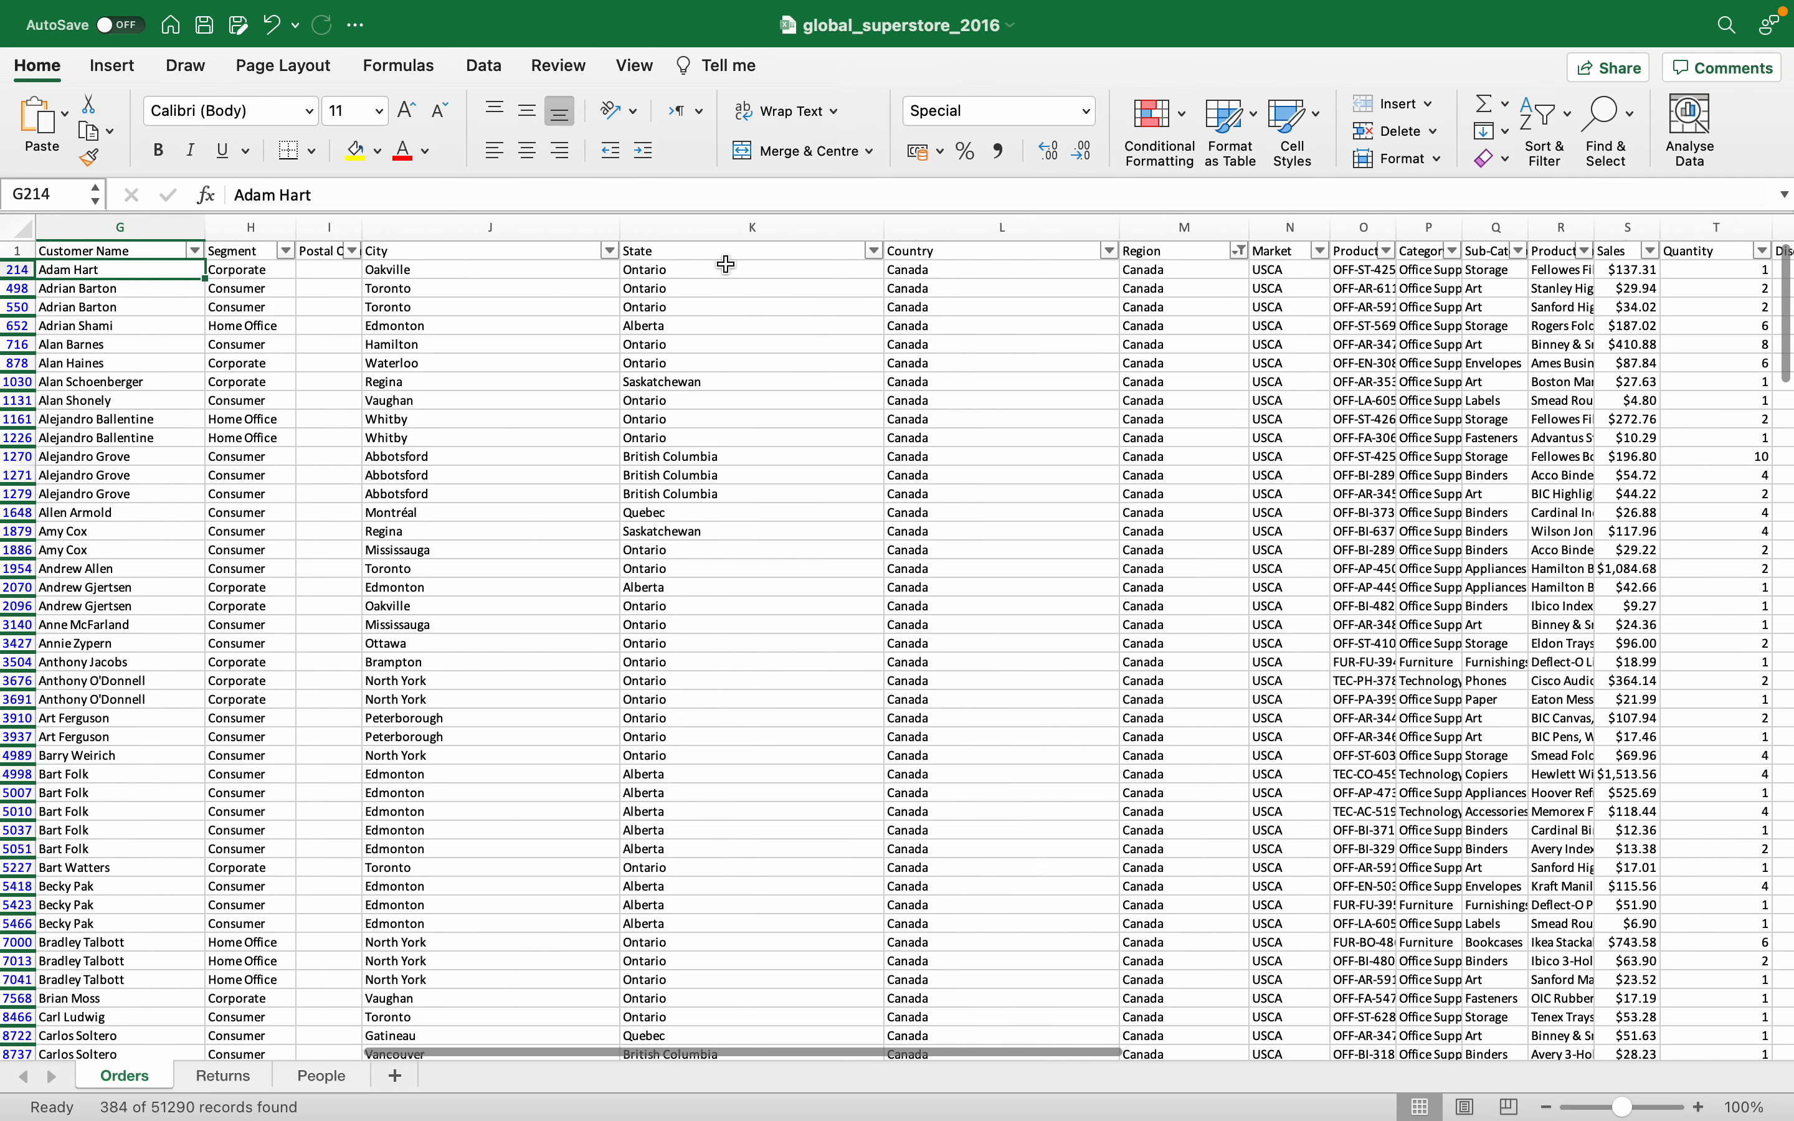
key("Left")
key("Left")
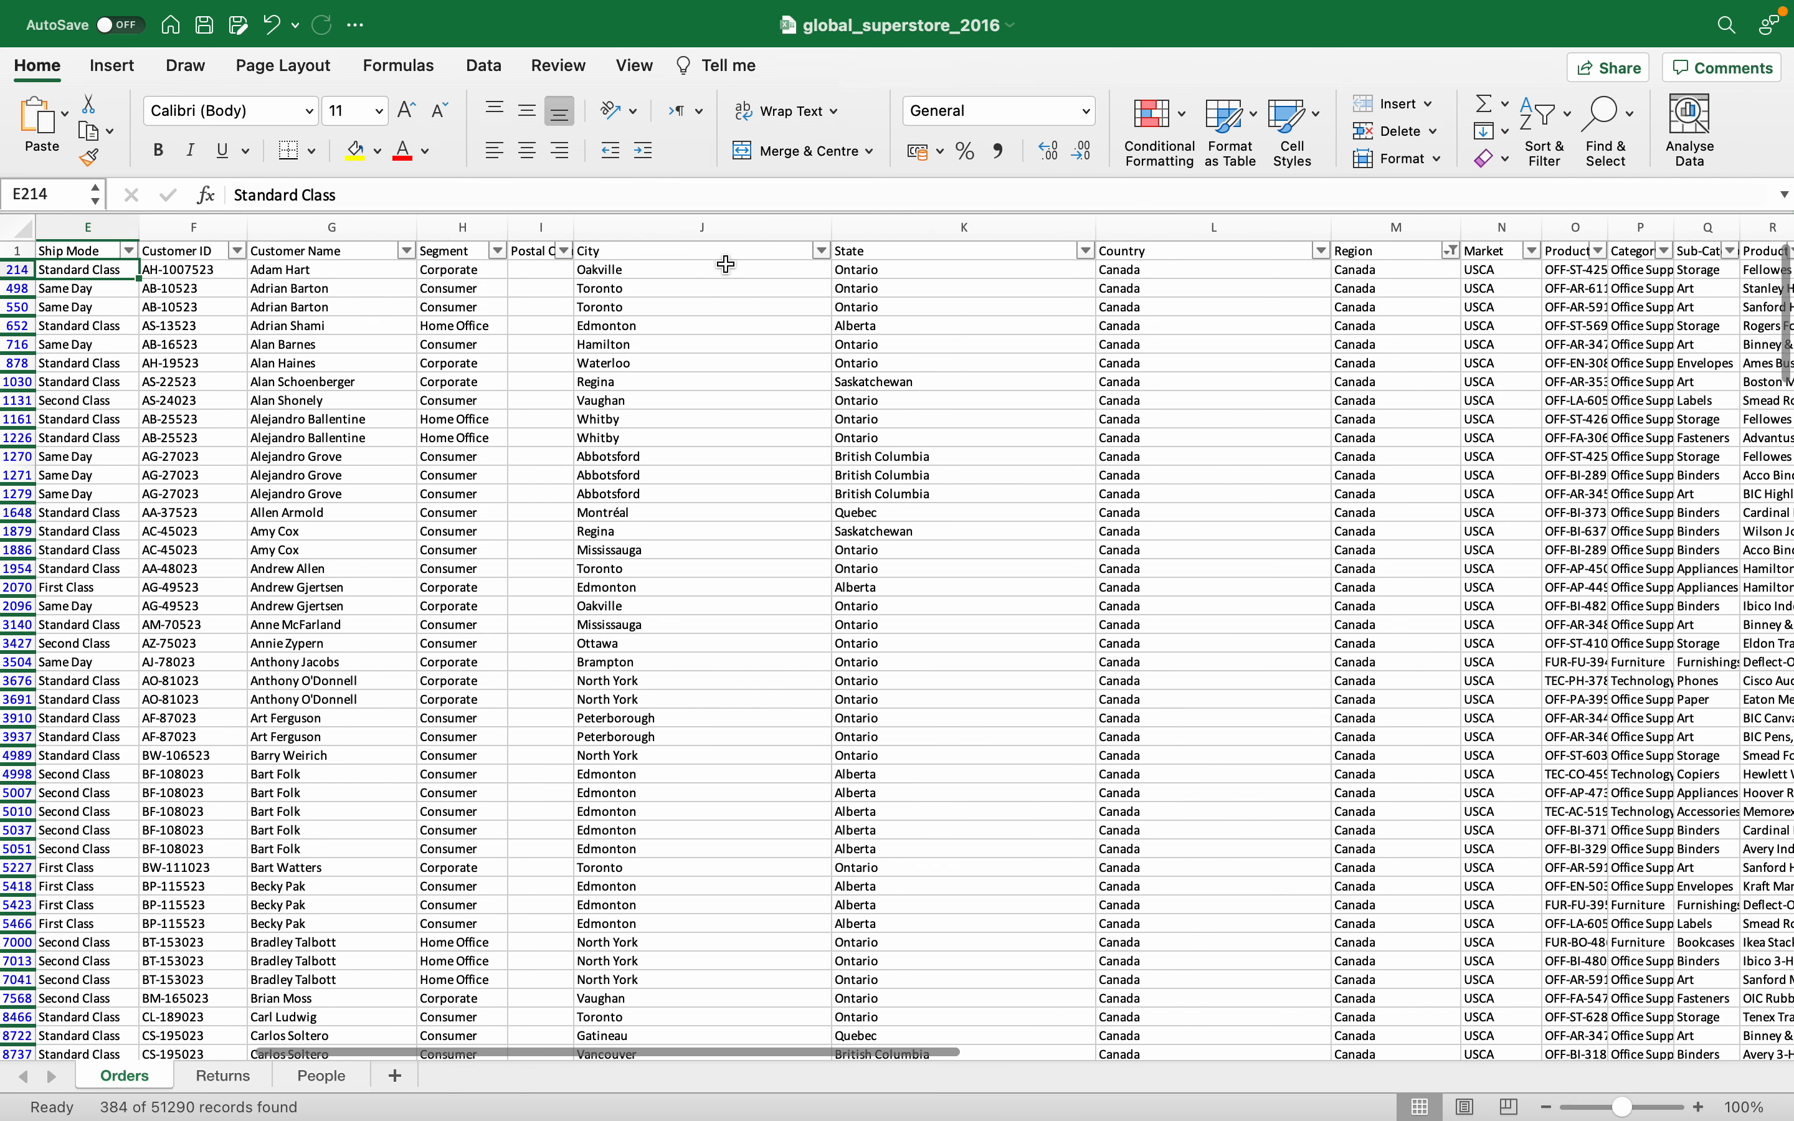
key("Left")
key("Left")
key("Left")
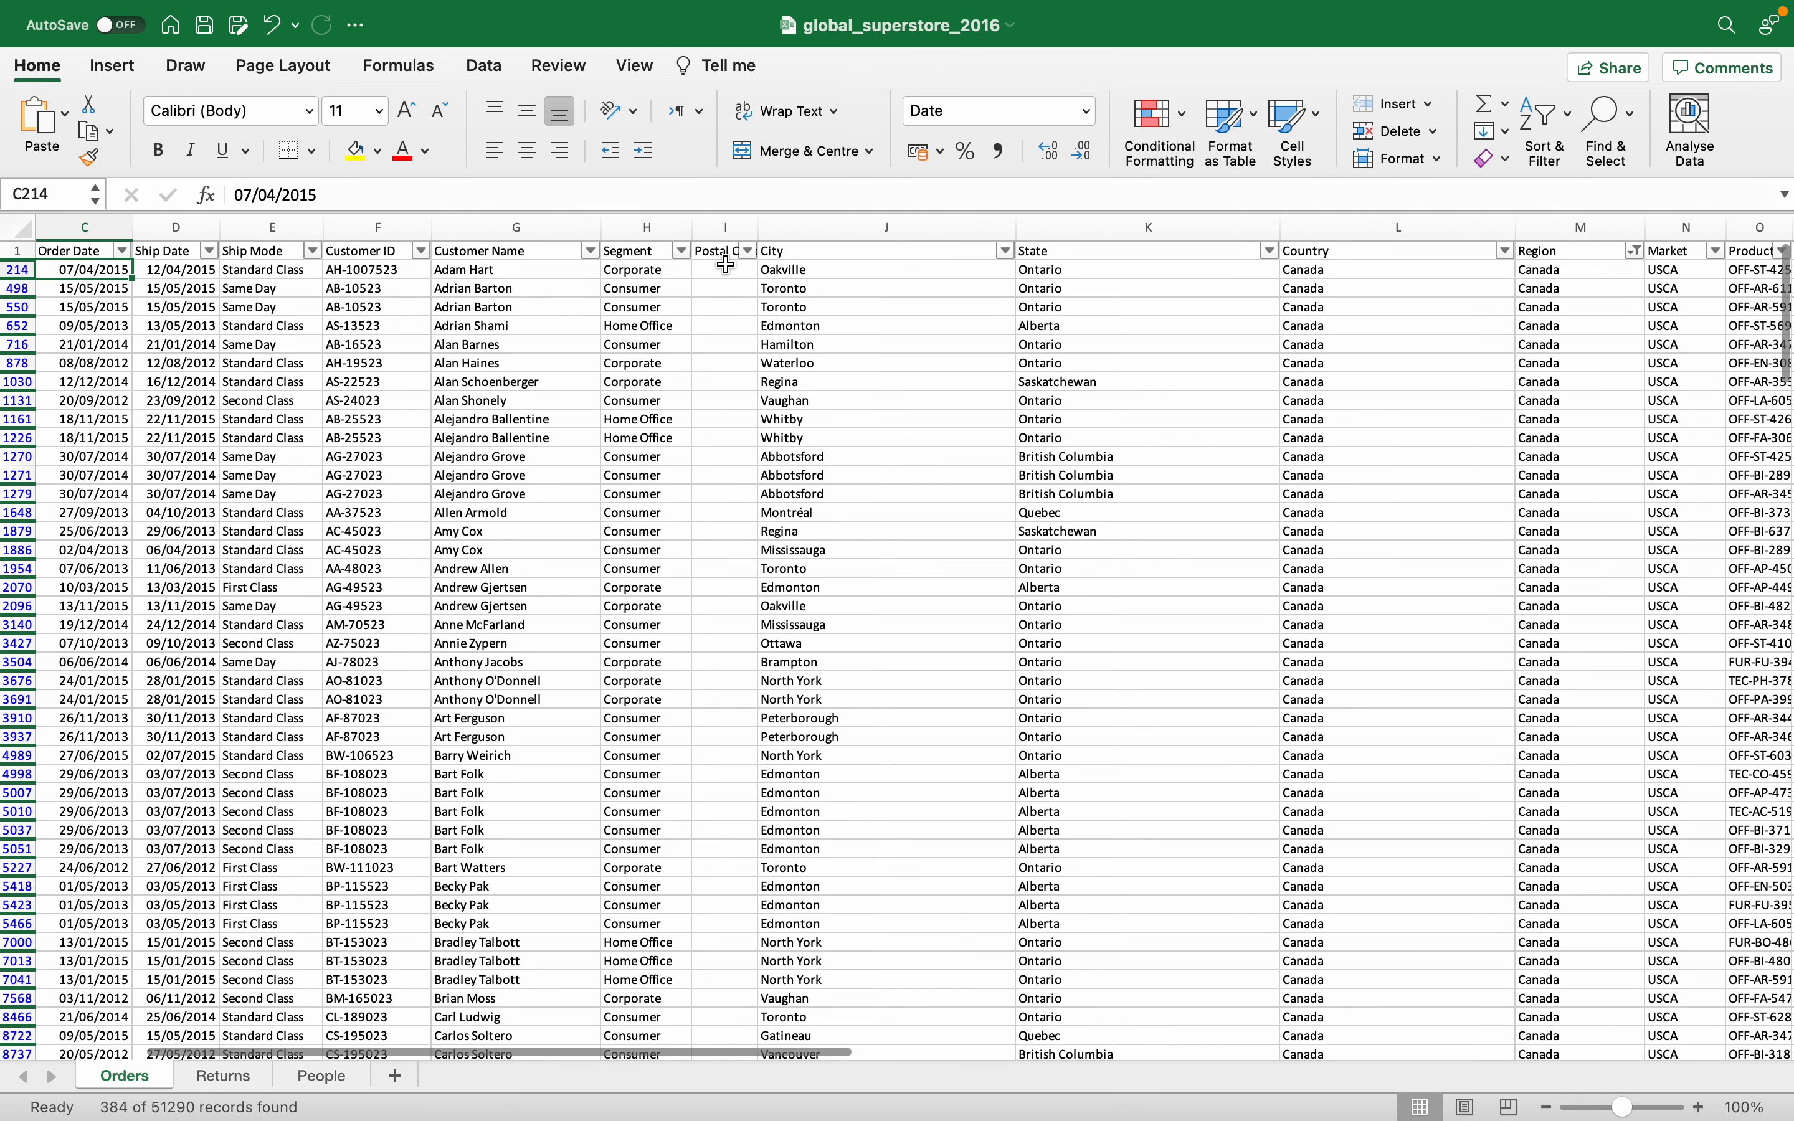
key("Left")
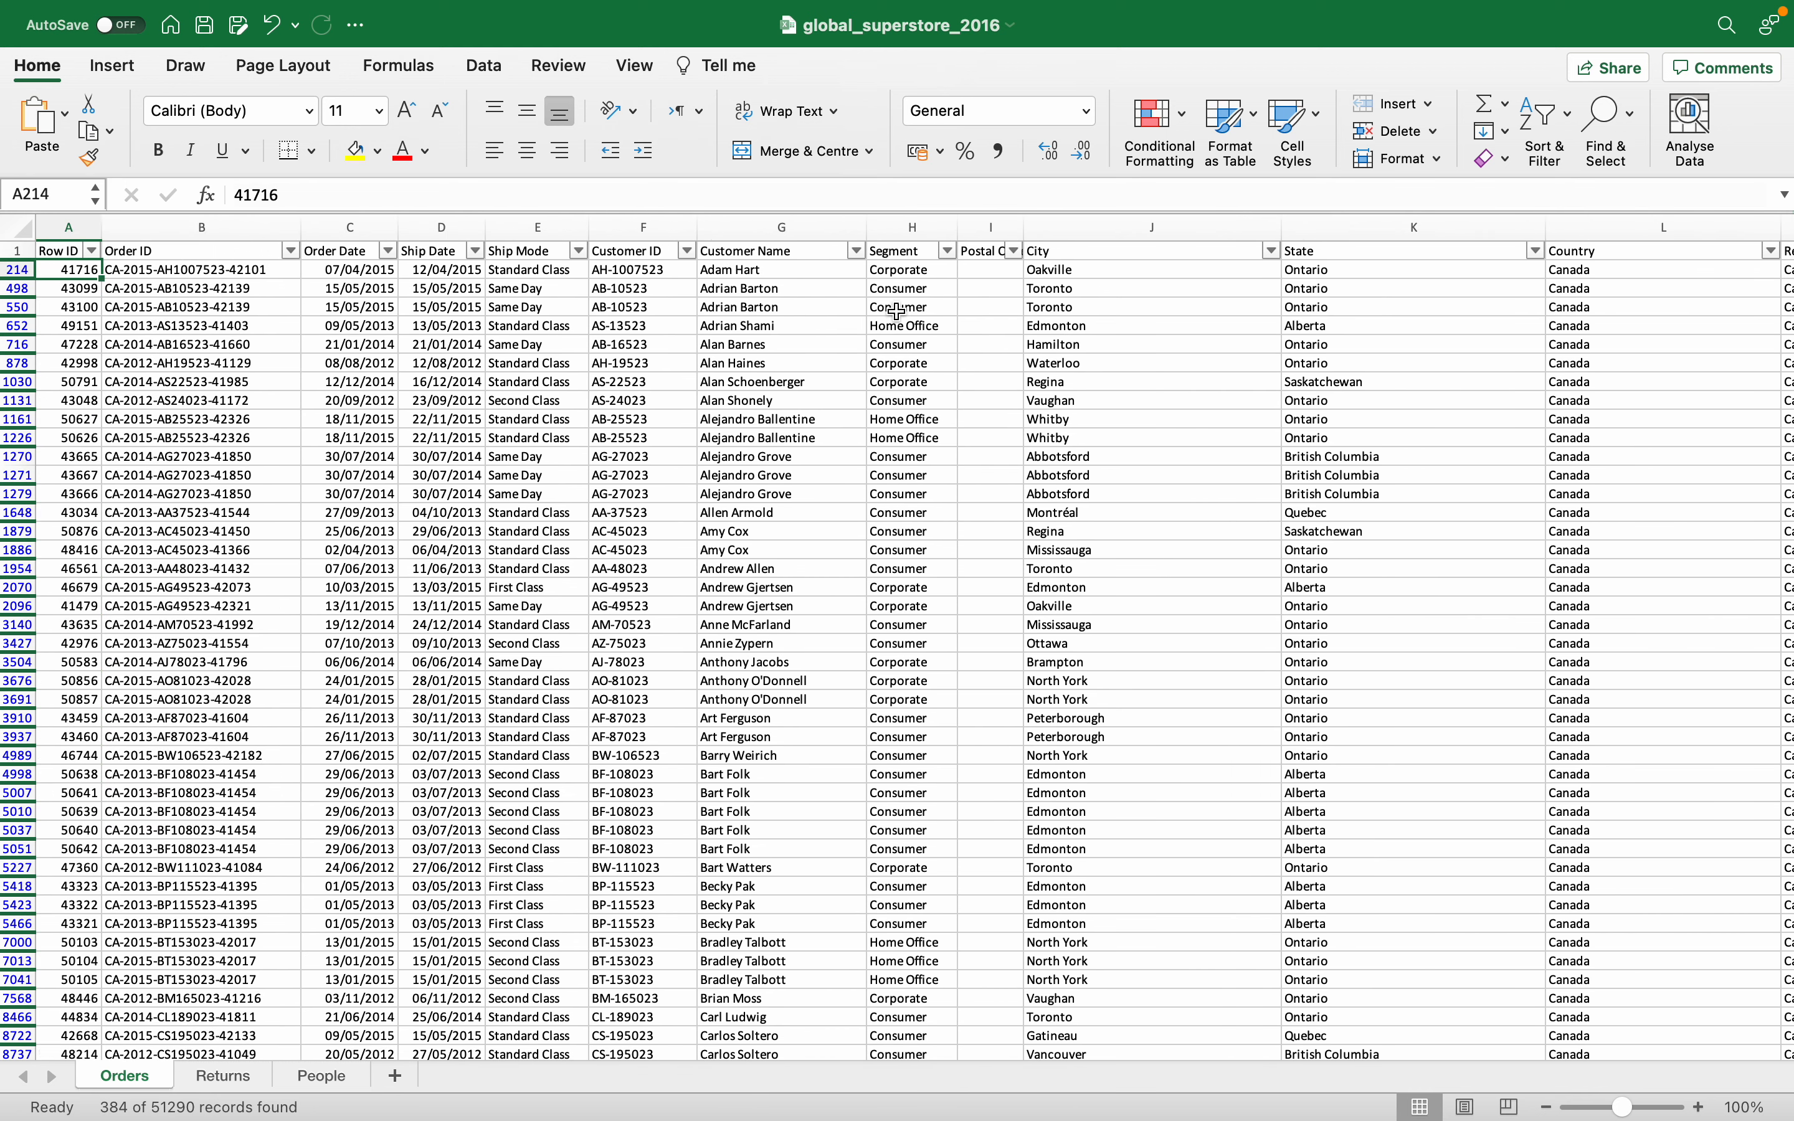
Switch to Safari with the QuickSight Analyses page.
left_click(951, 300)
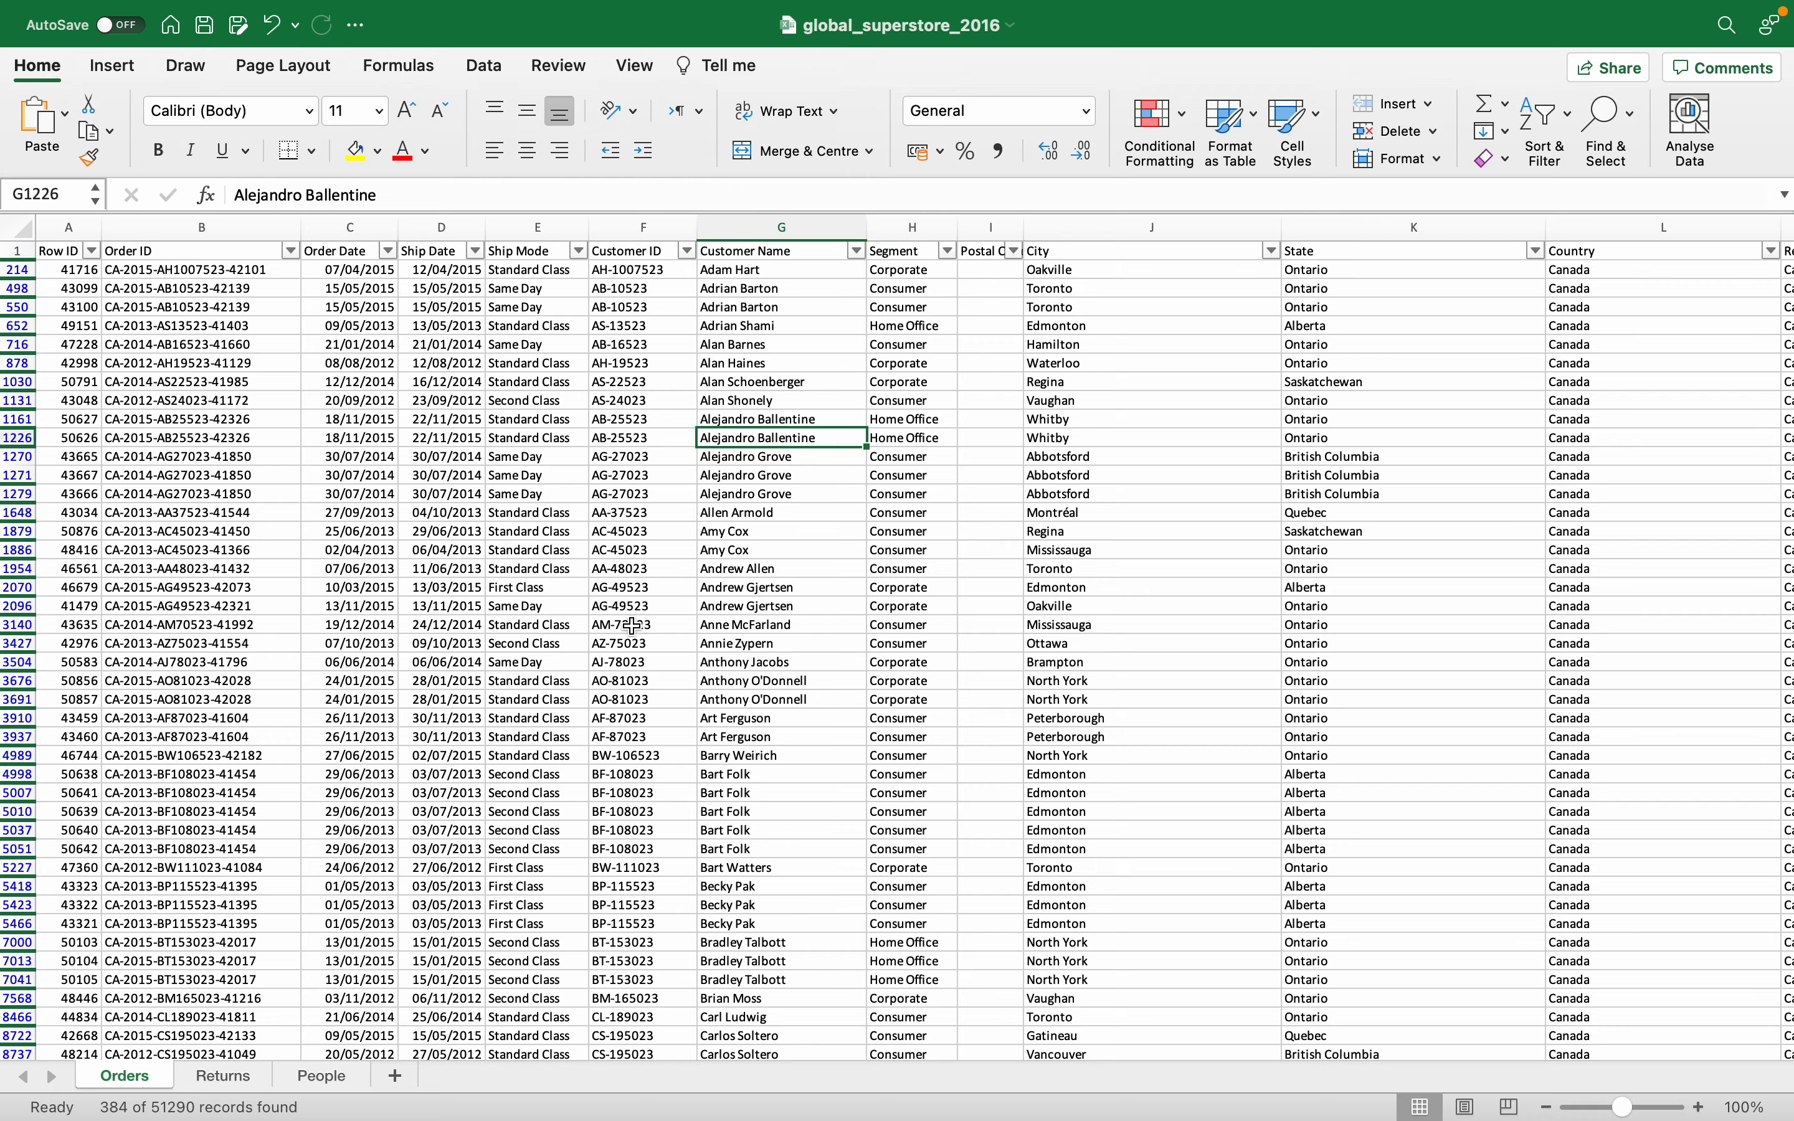
scroll(632, 622, "down", 5)
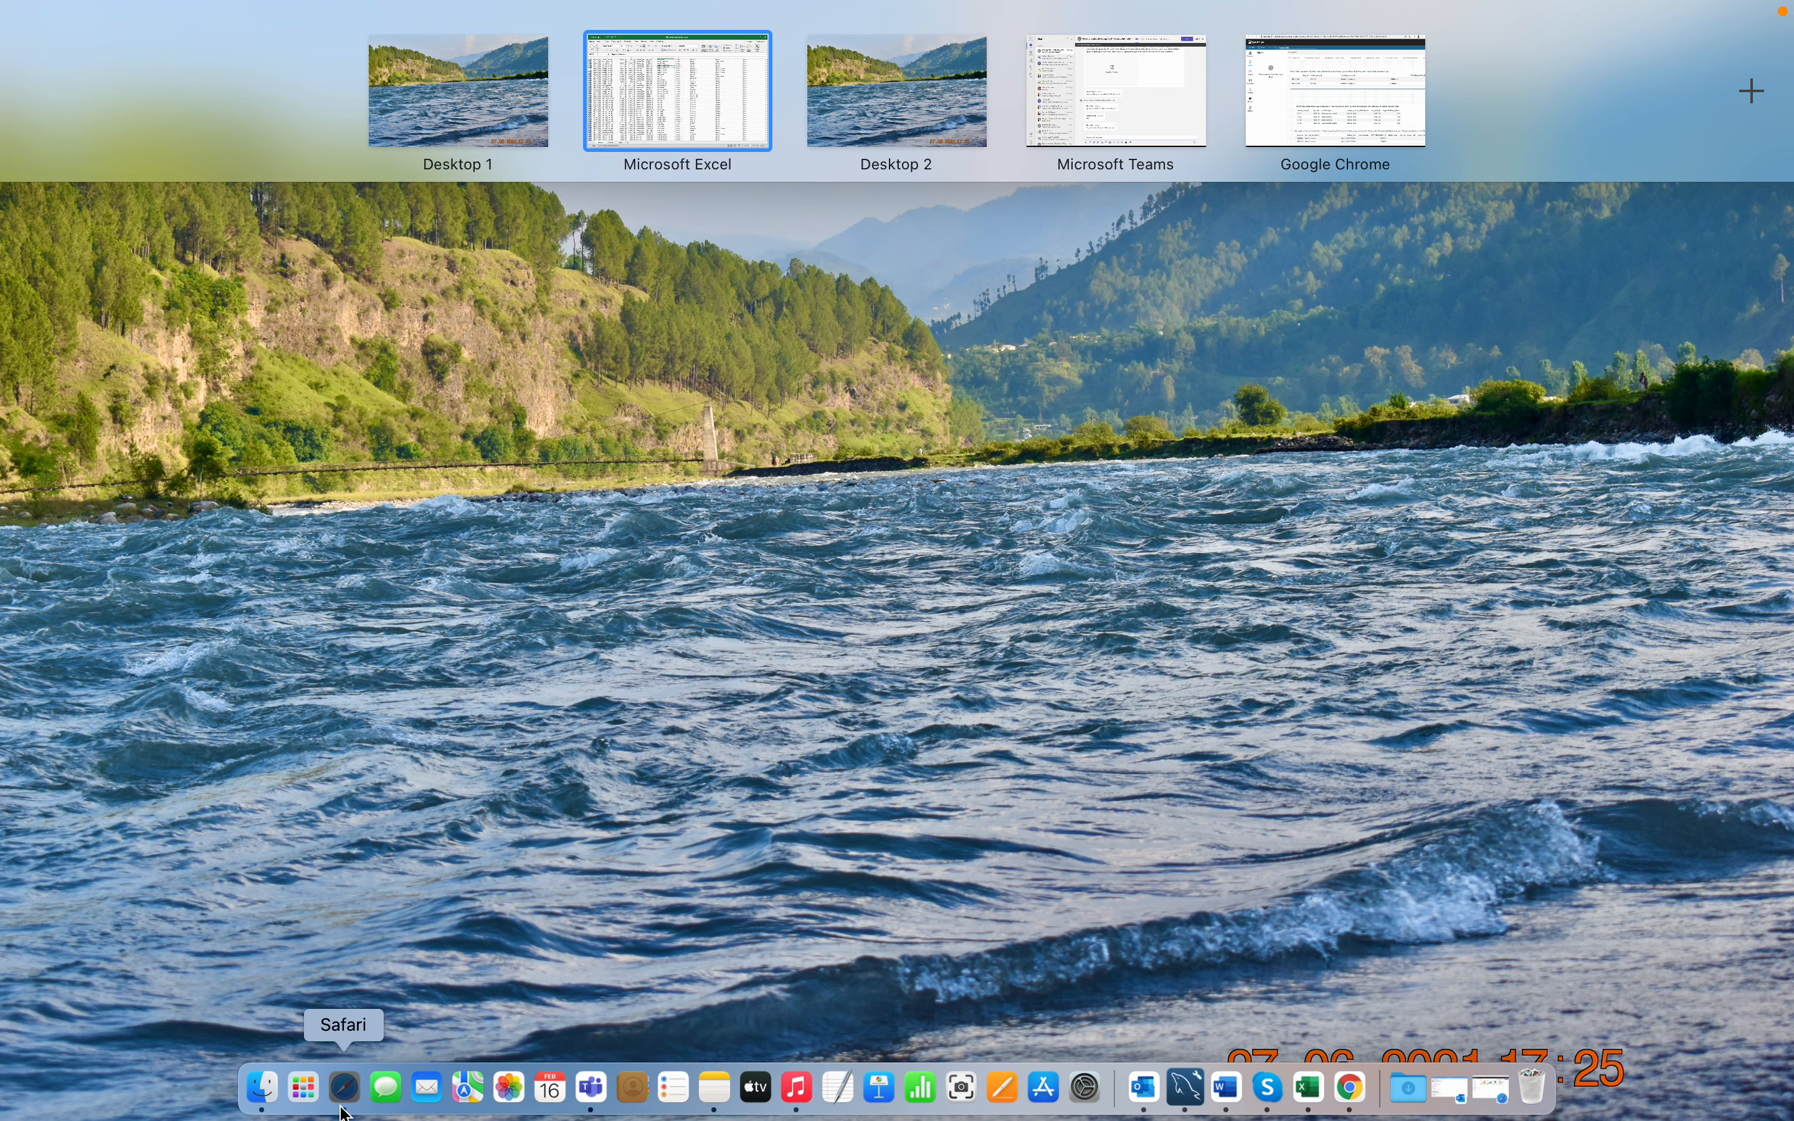
left_click(343, 1105)
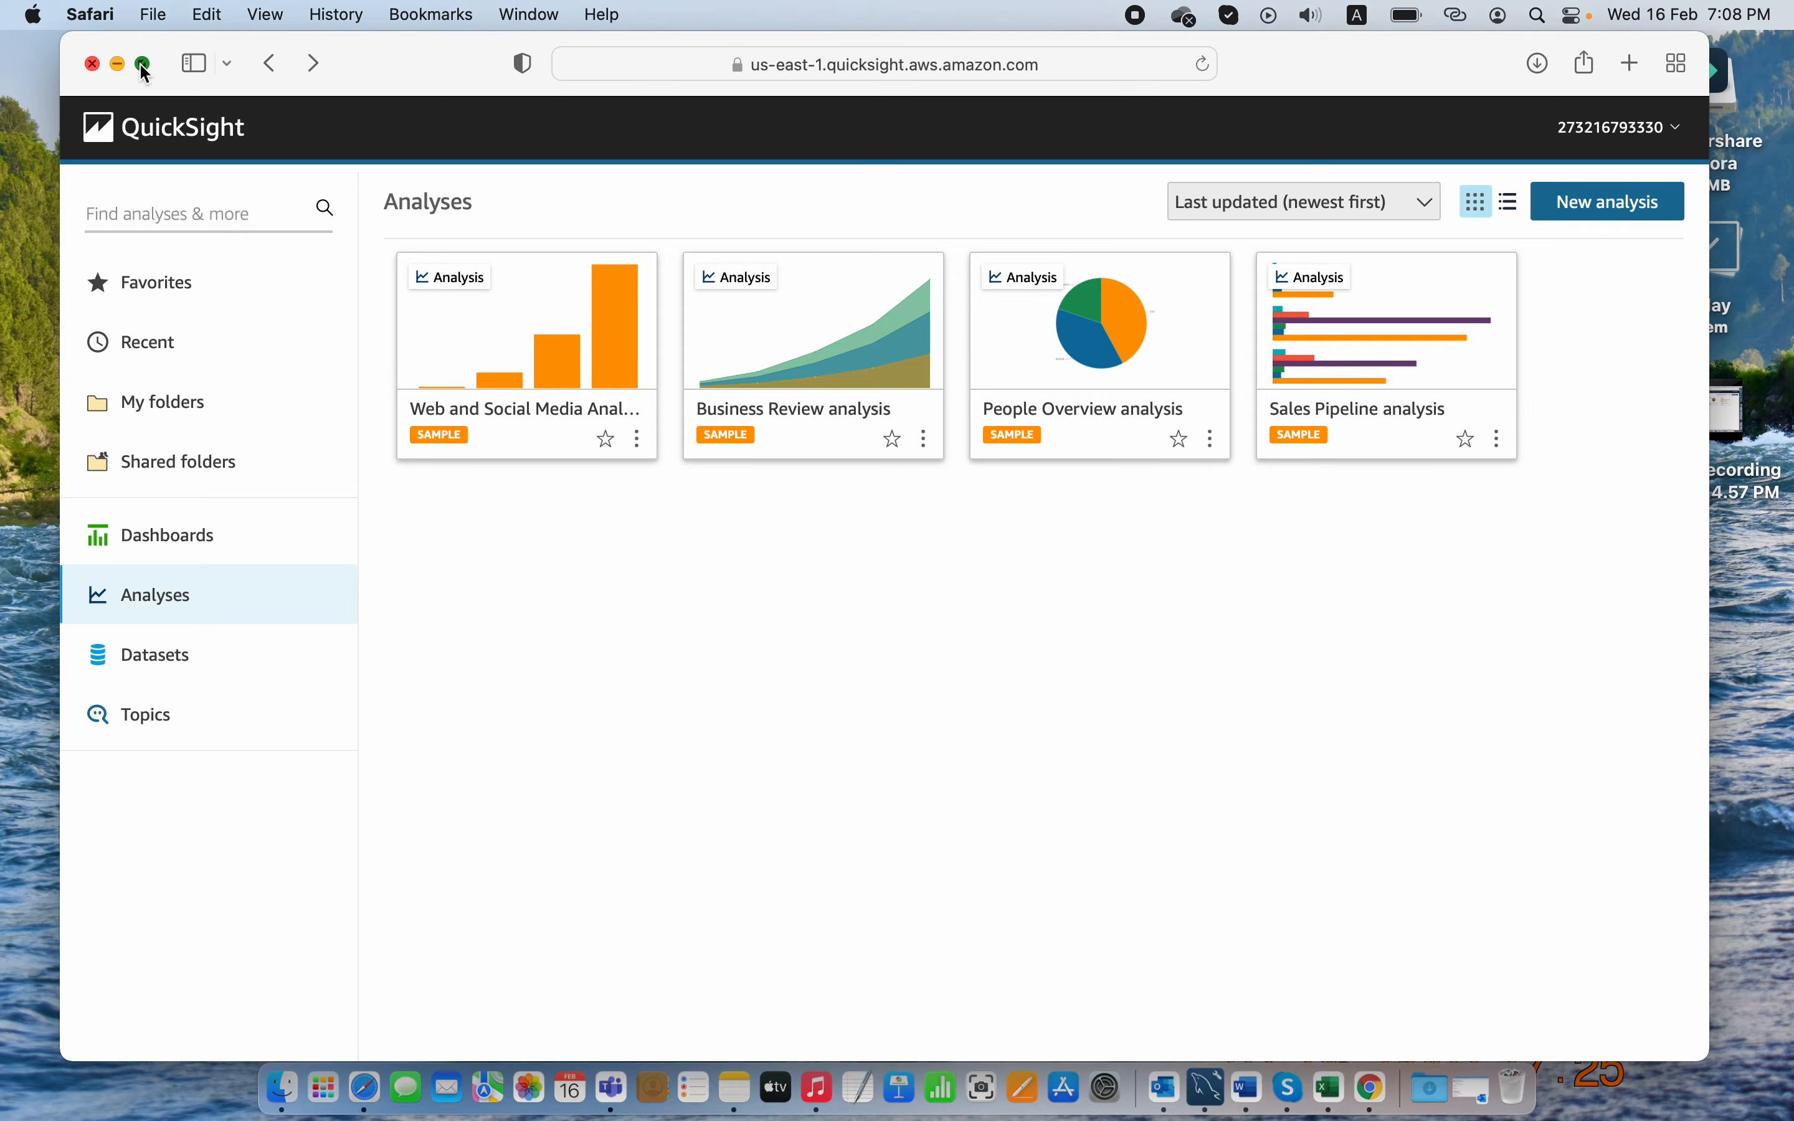
Open the global_superstore_2016 dataset for editing from the QuickSight datasets list, with the browser in full screen.
left_click(144, 63)
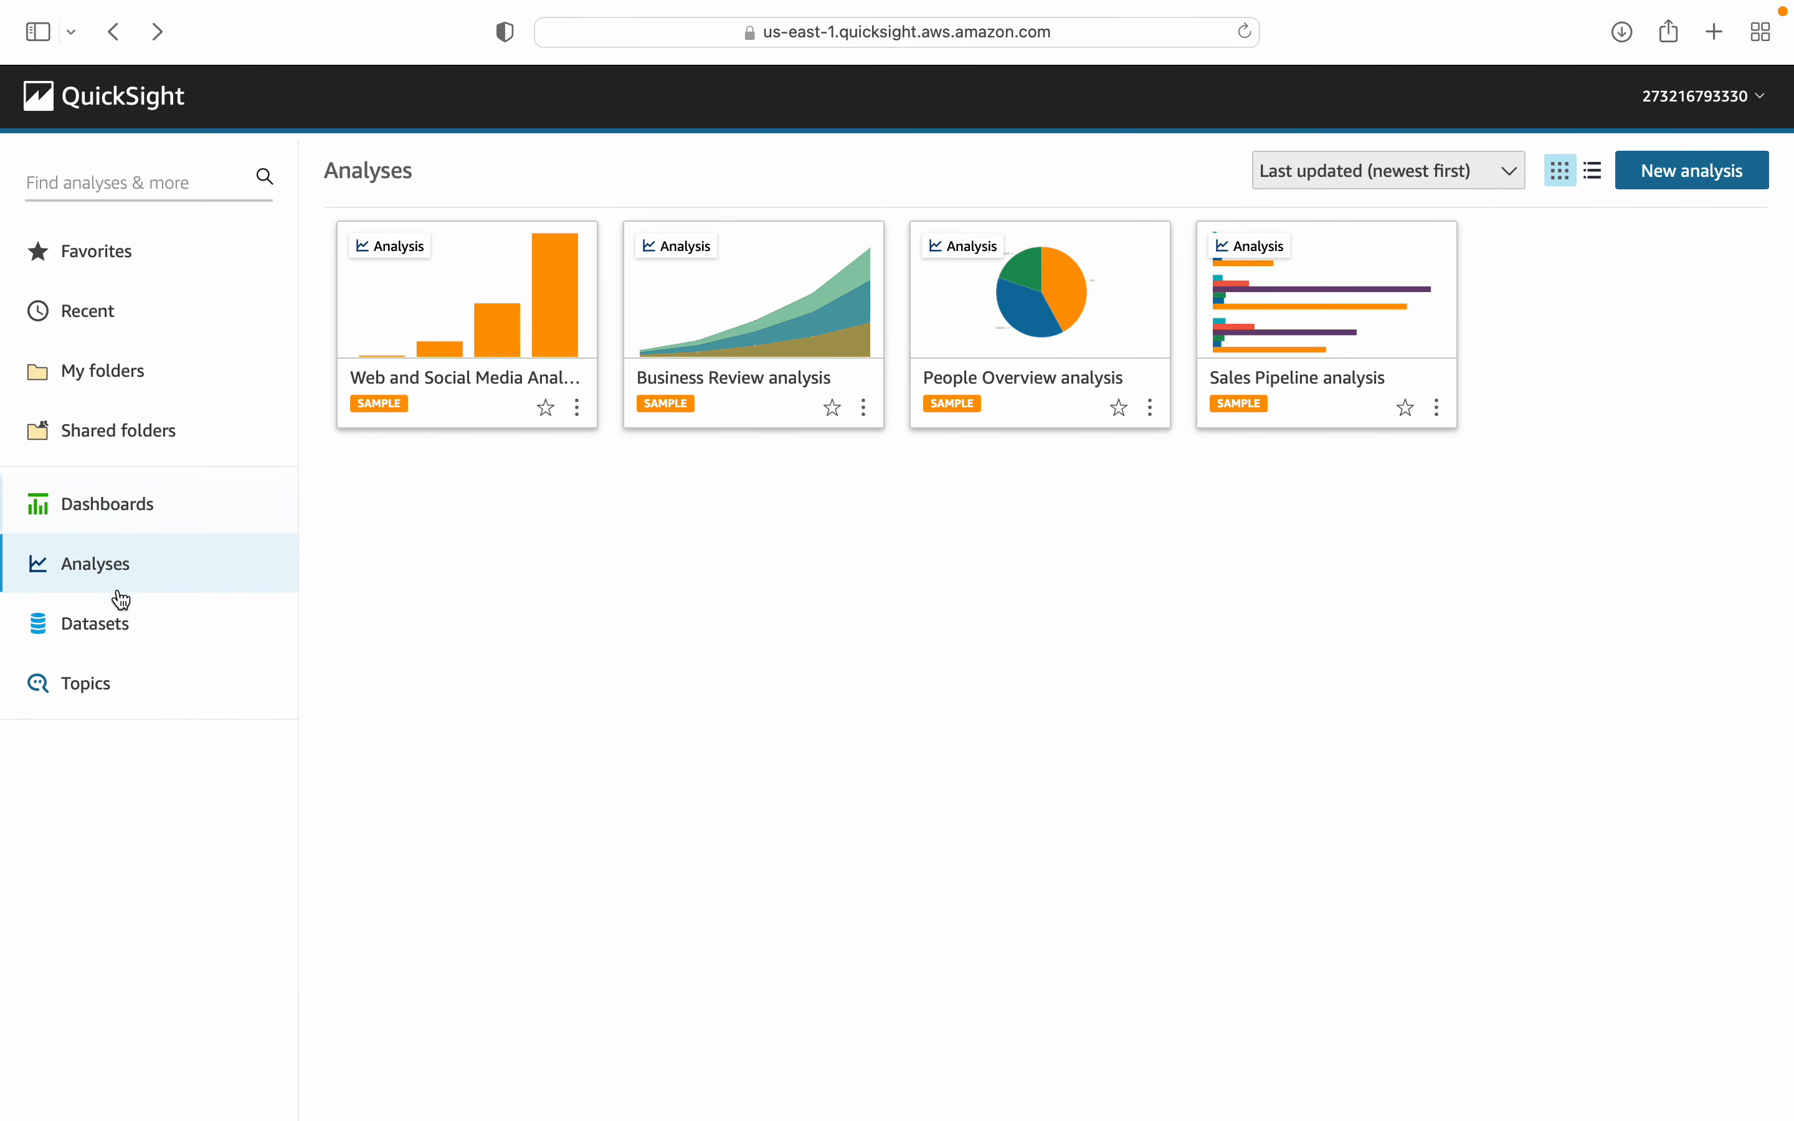
left_click(124, 622)
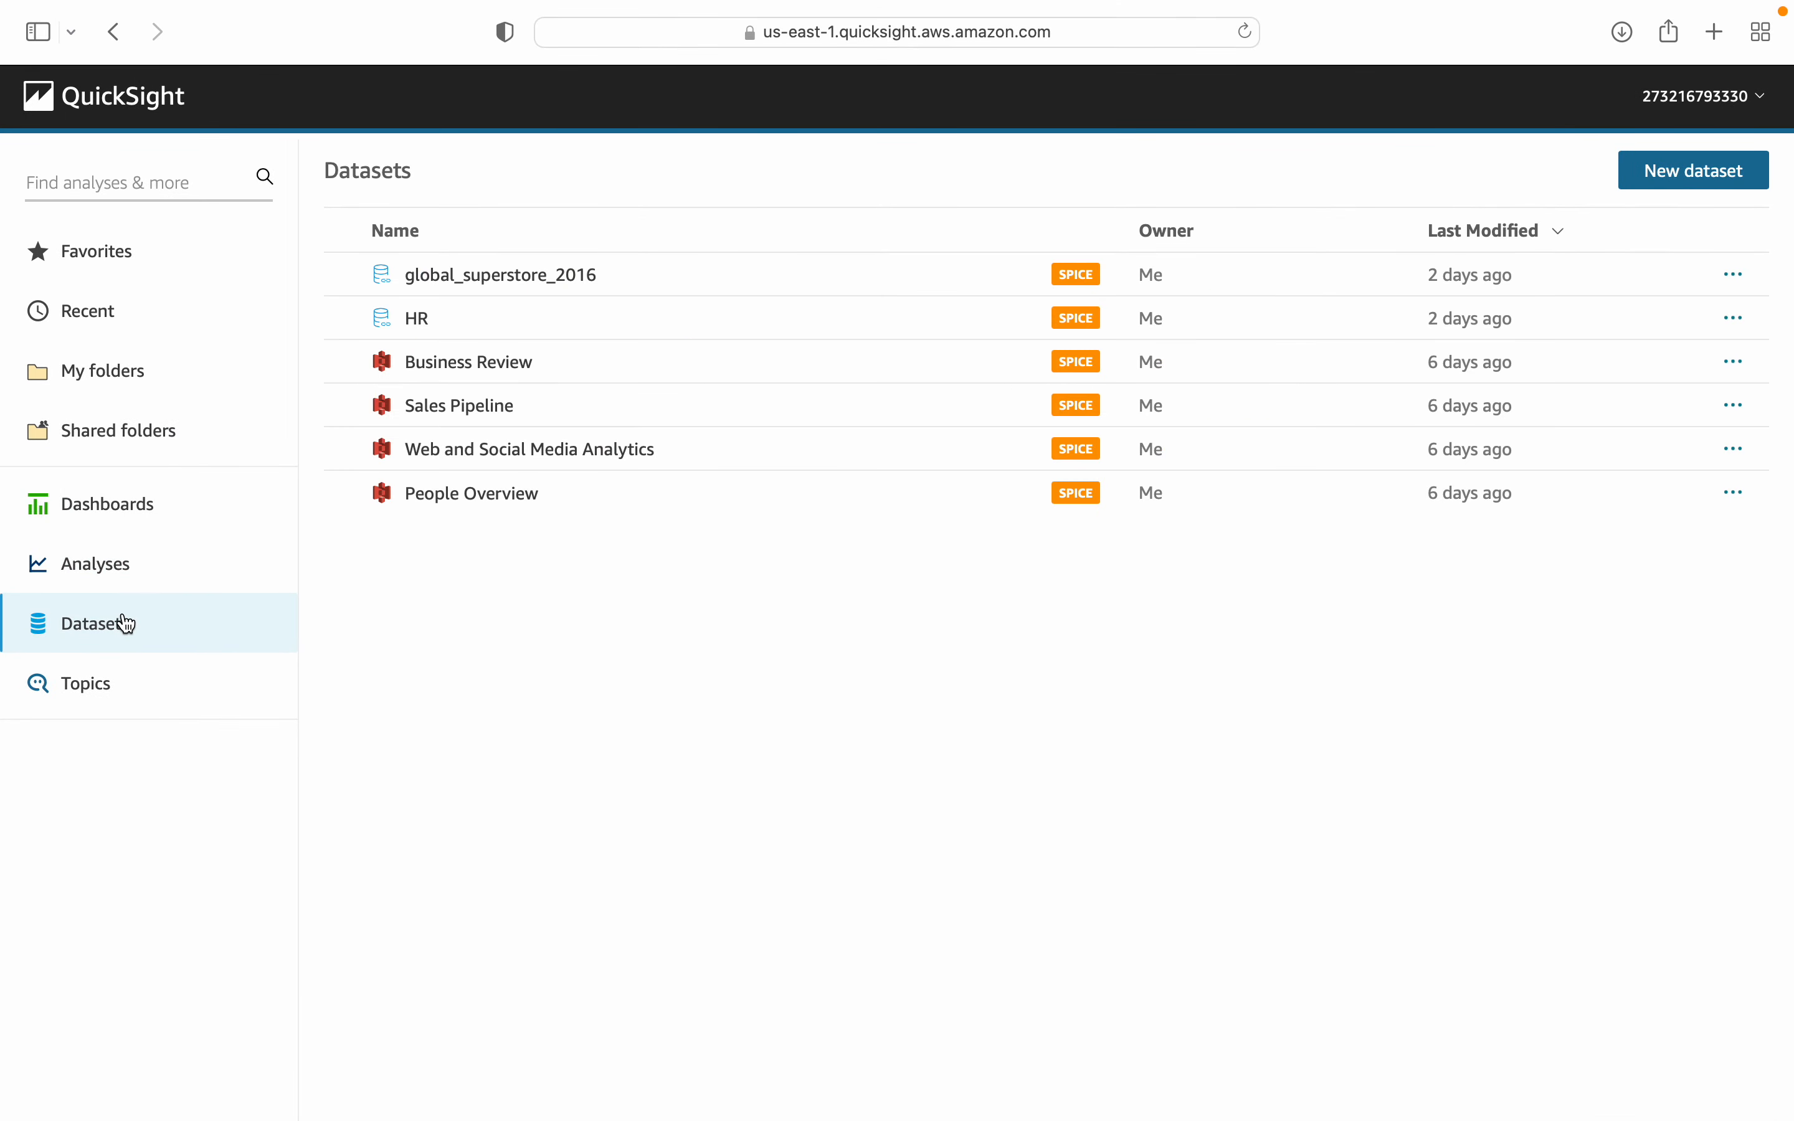
left_click(549, 283)
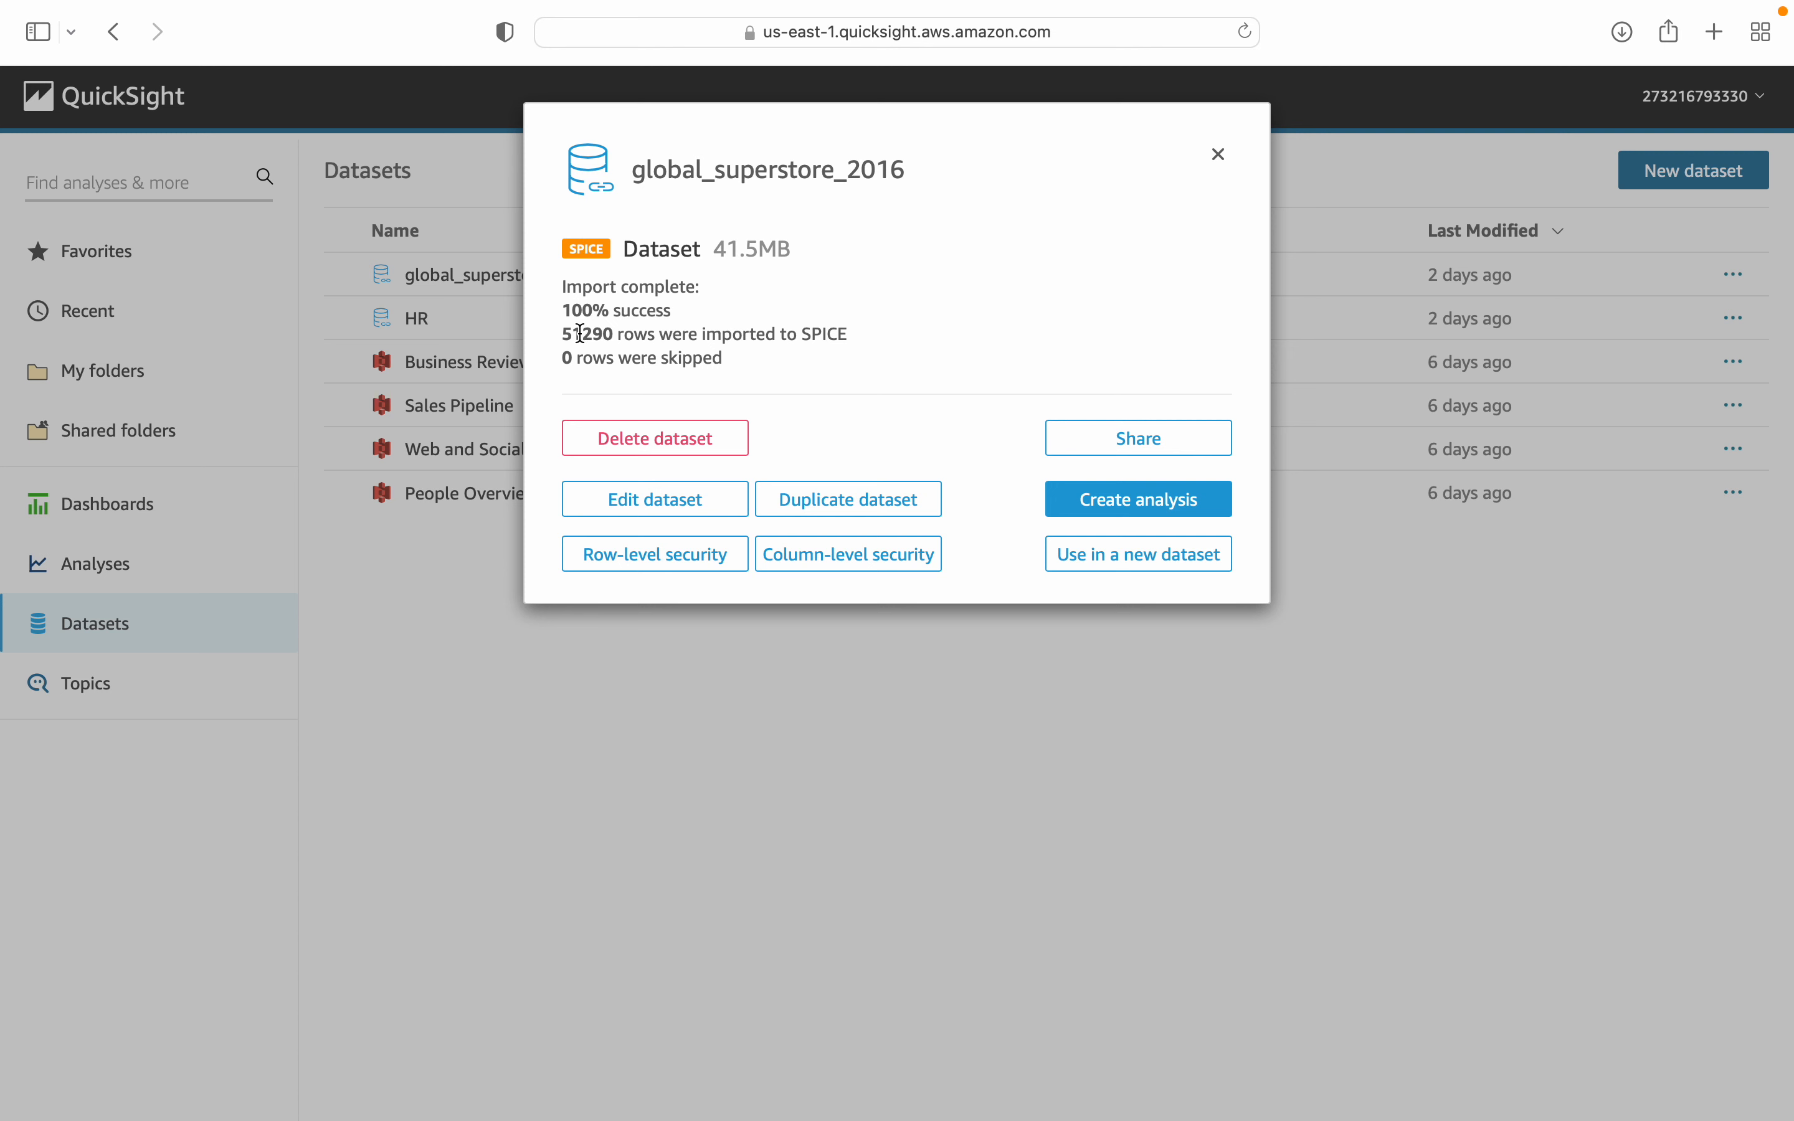
left_click(682, 511)
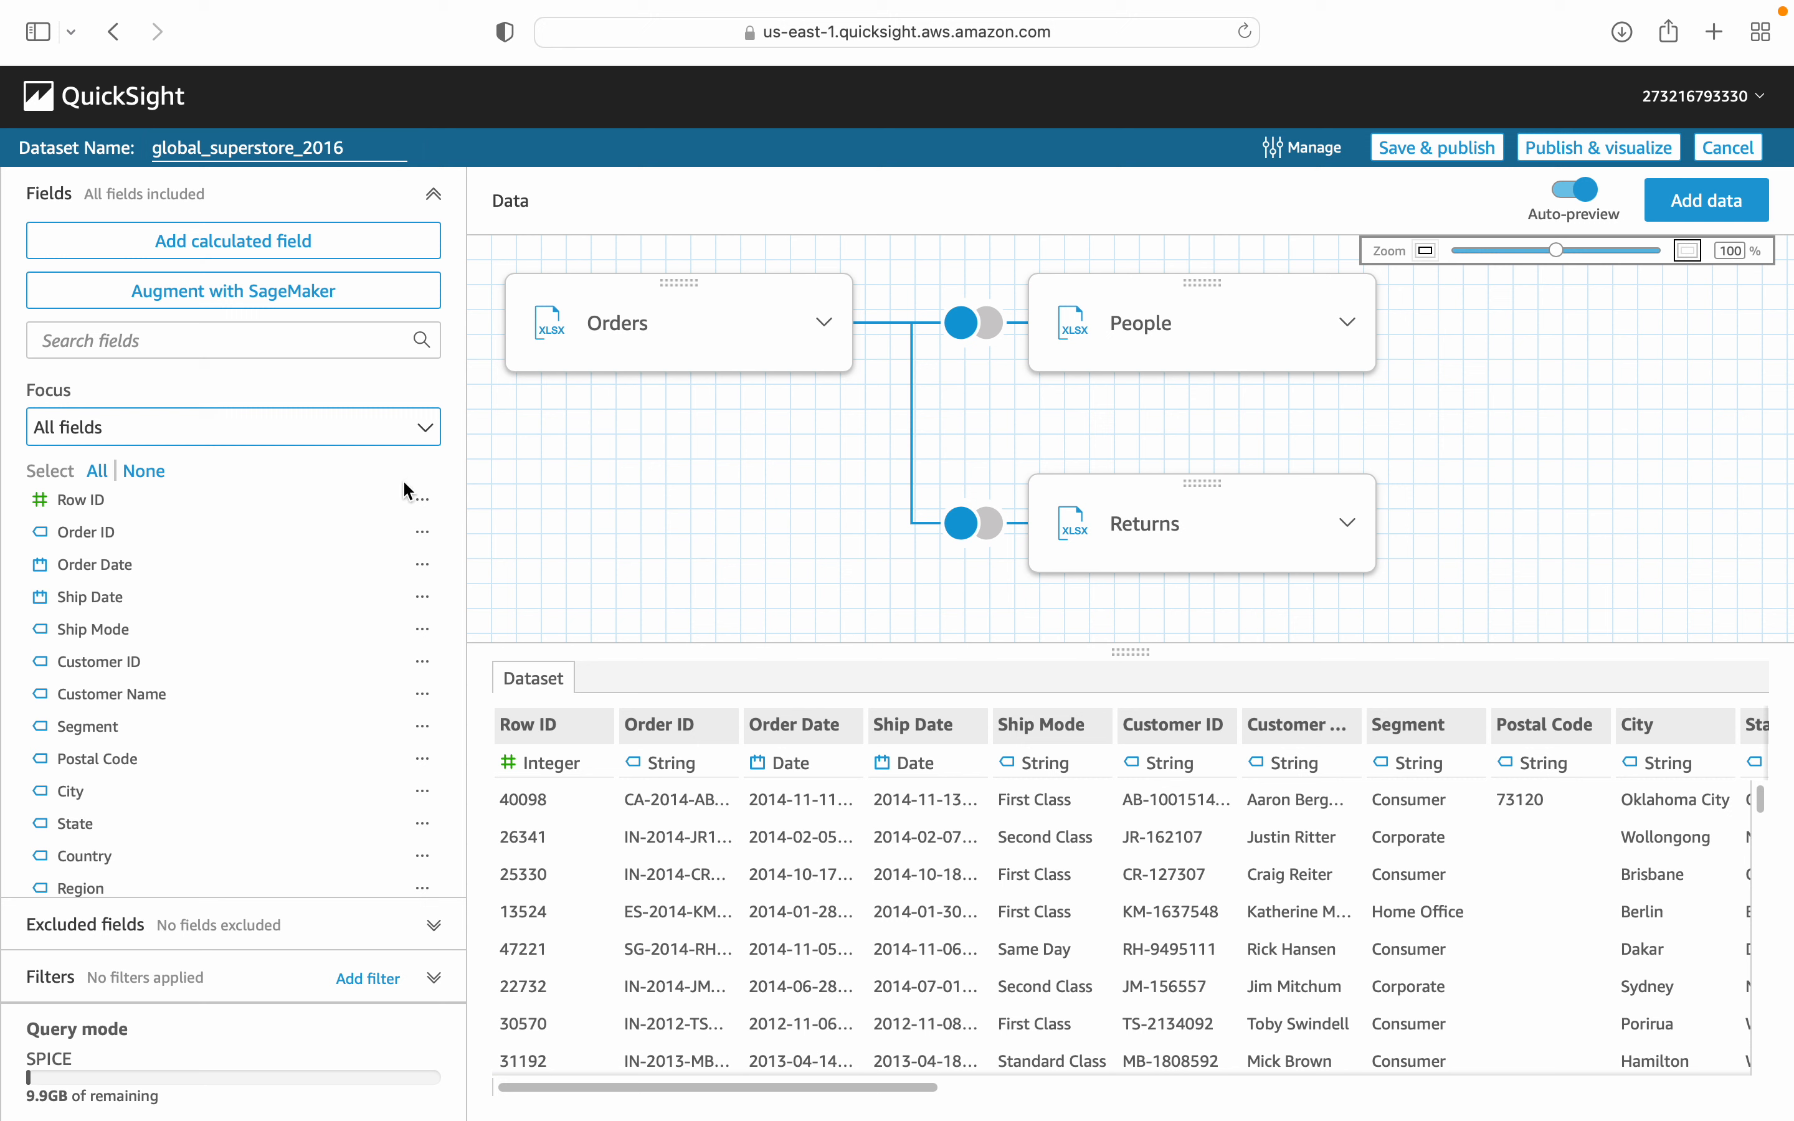
Try to change the data type of the Order ID field from the Orders table to Integer.
scroll(235, 647, "down", 5)
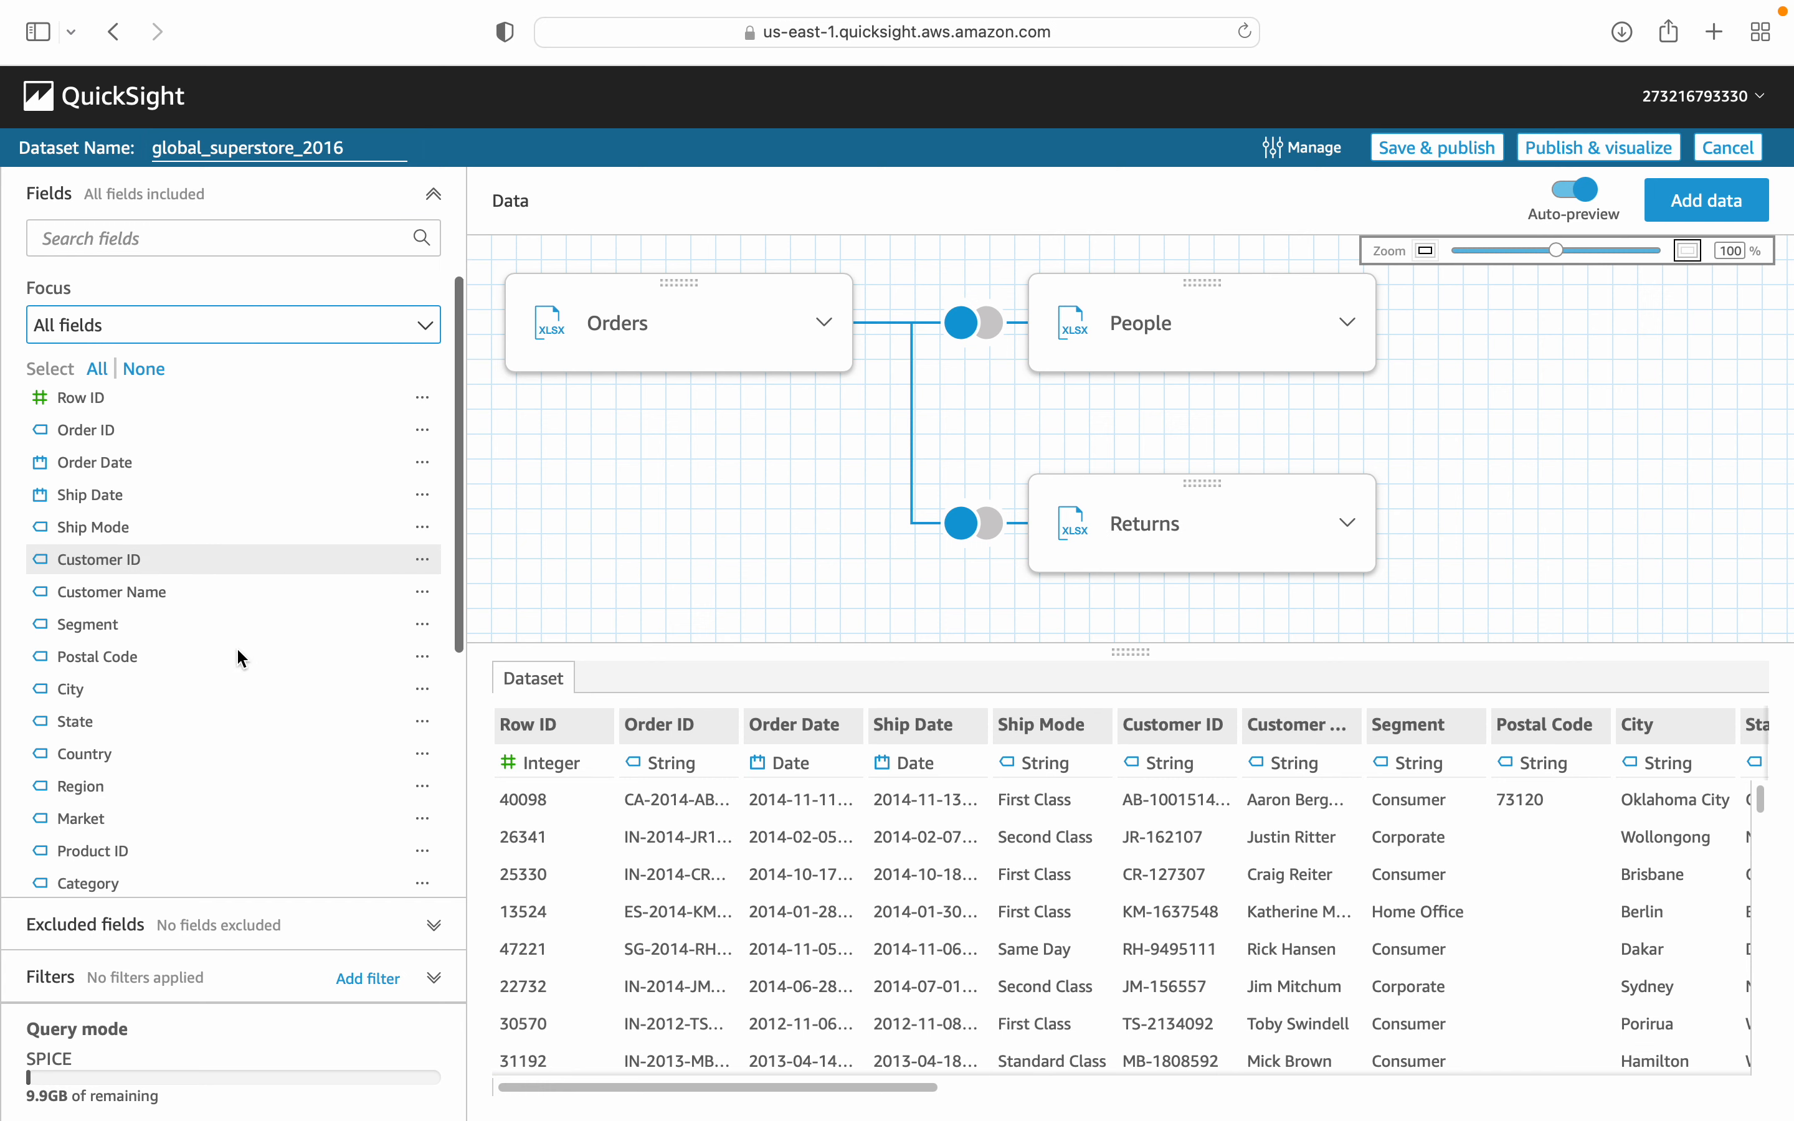
scroll(235, 658, "down", 3)
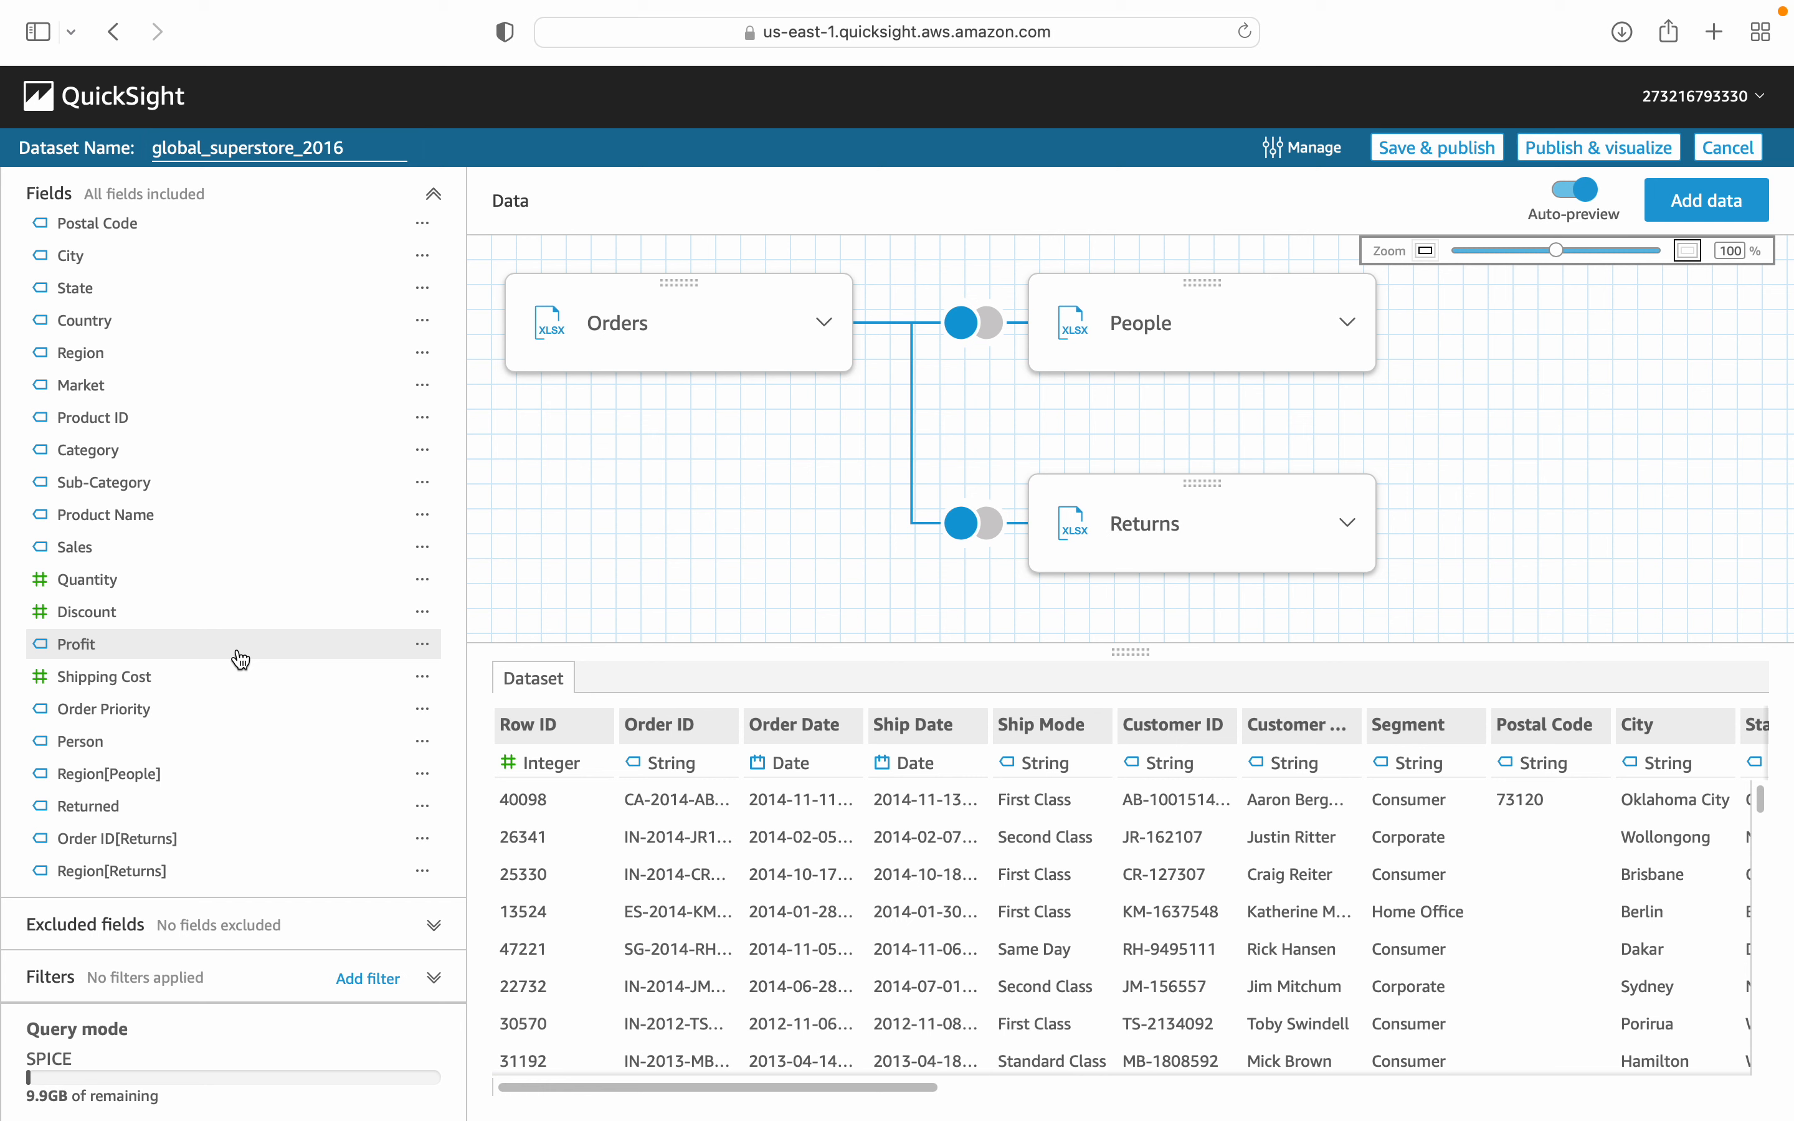
scroll(239, 658, "up", 10)
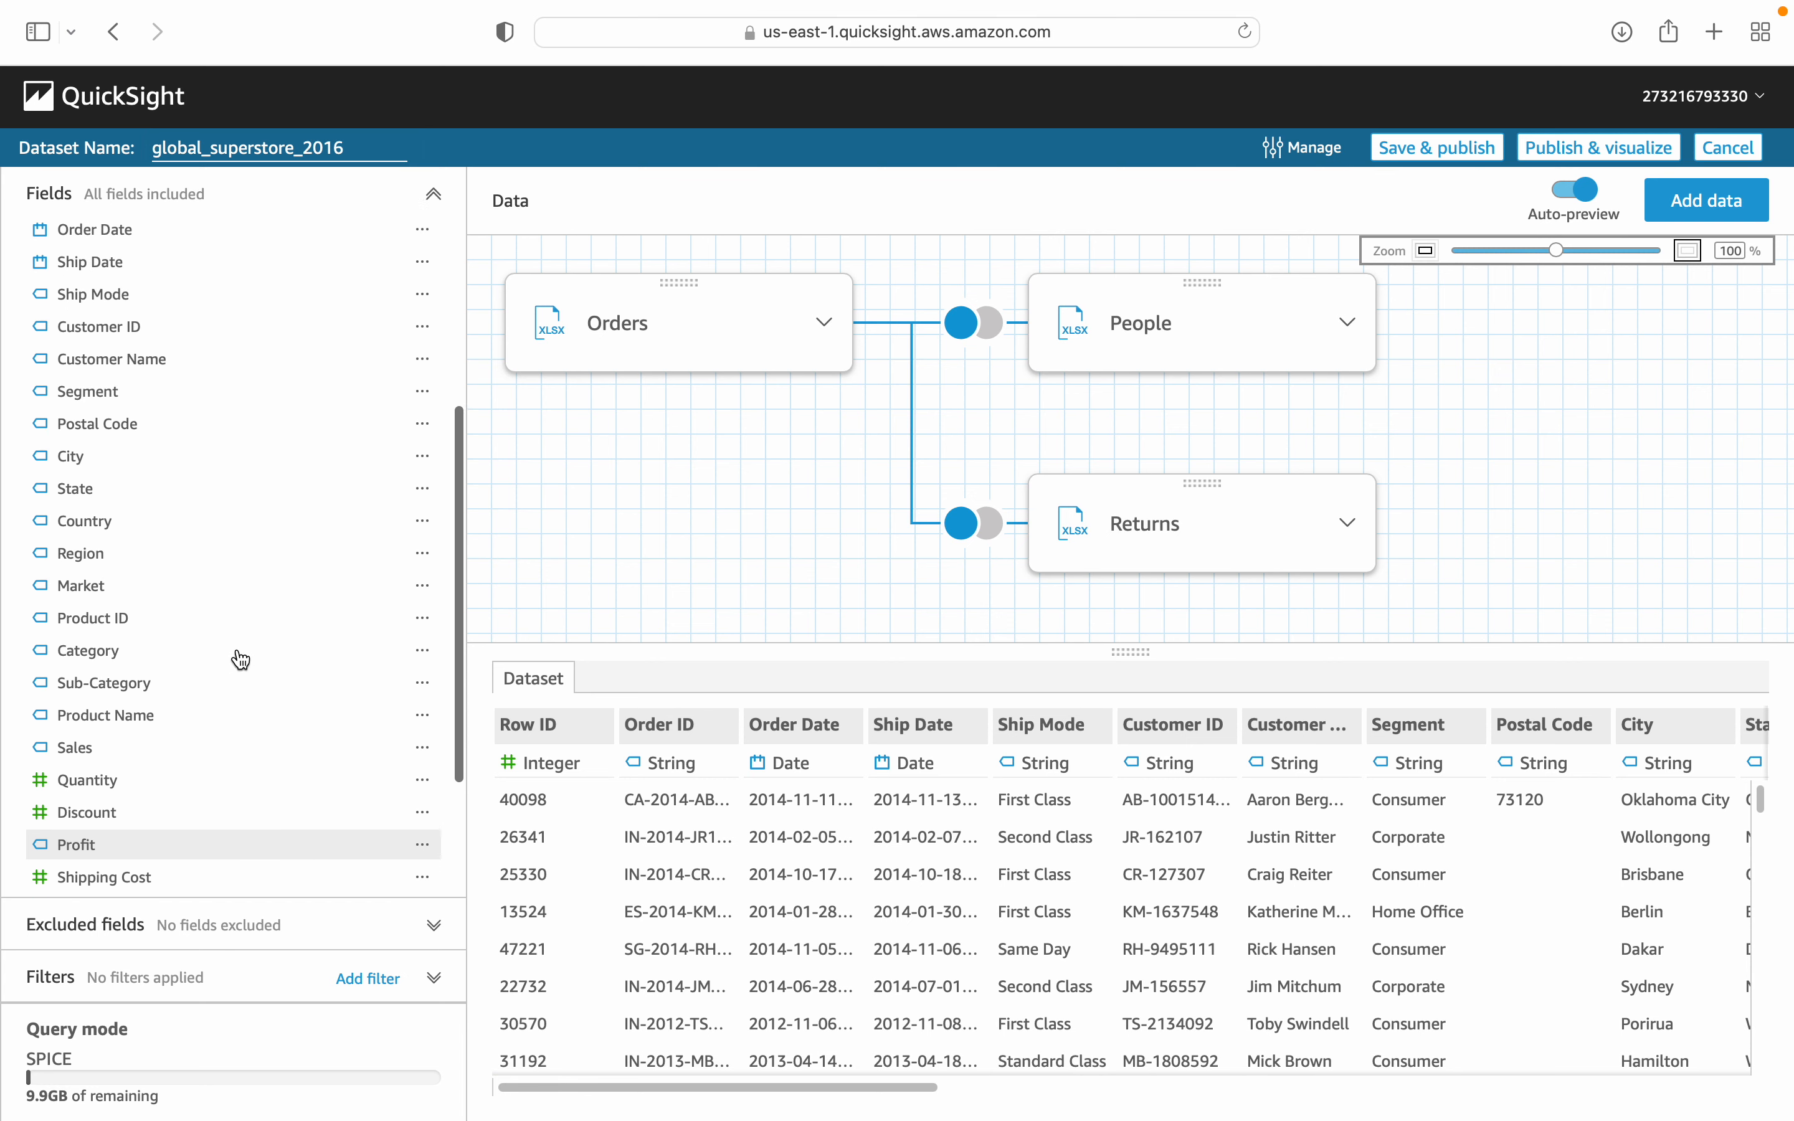
scroll(239, 658, "up", 3)
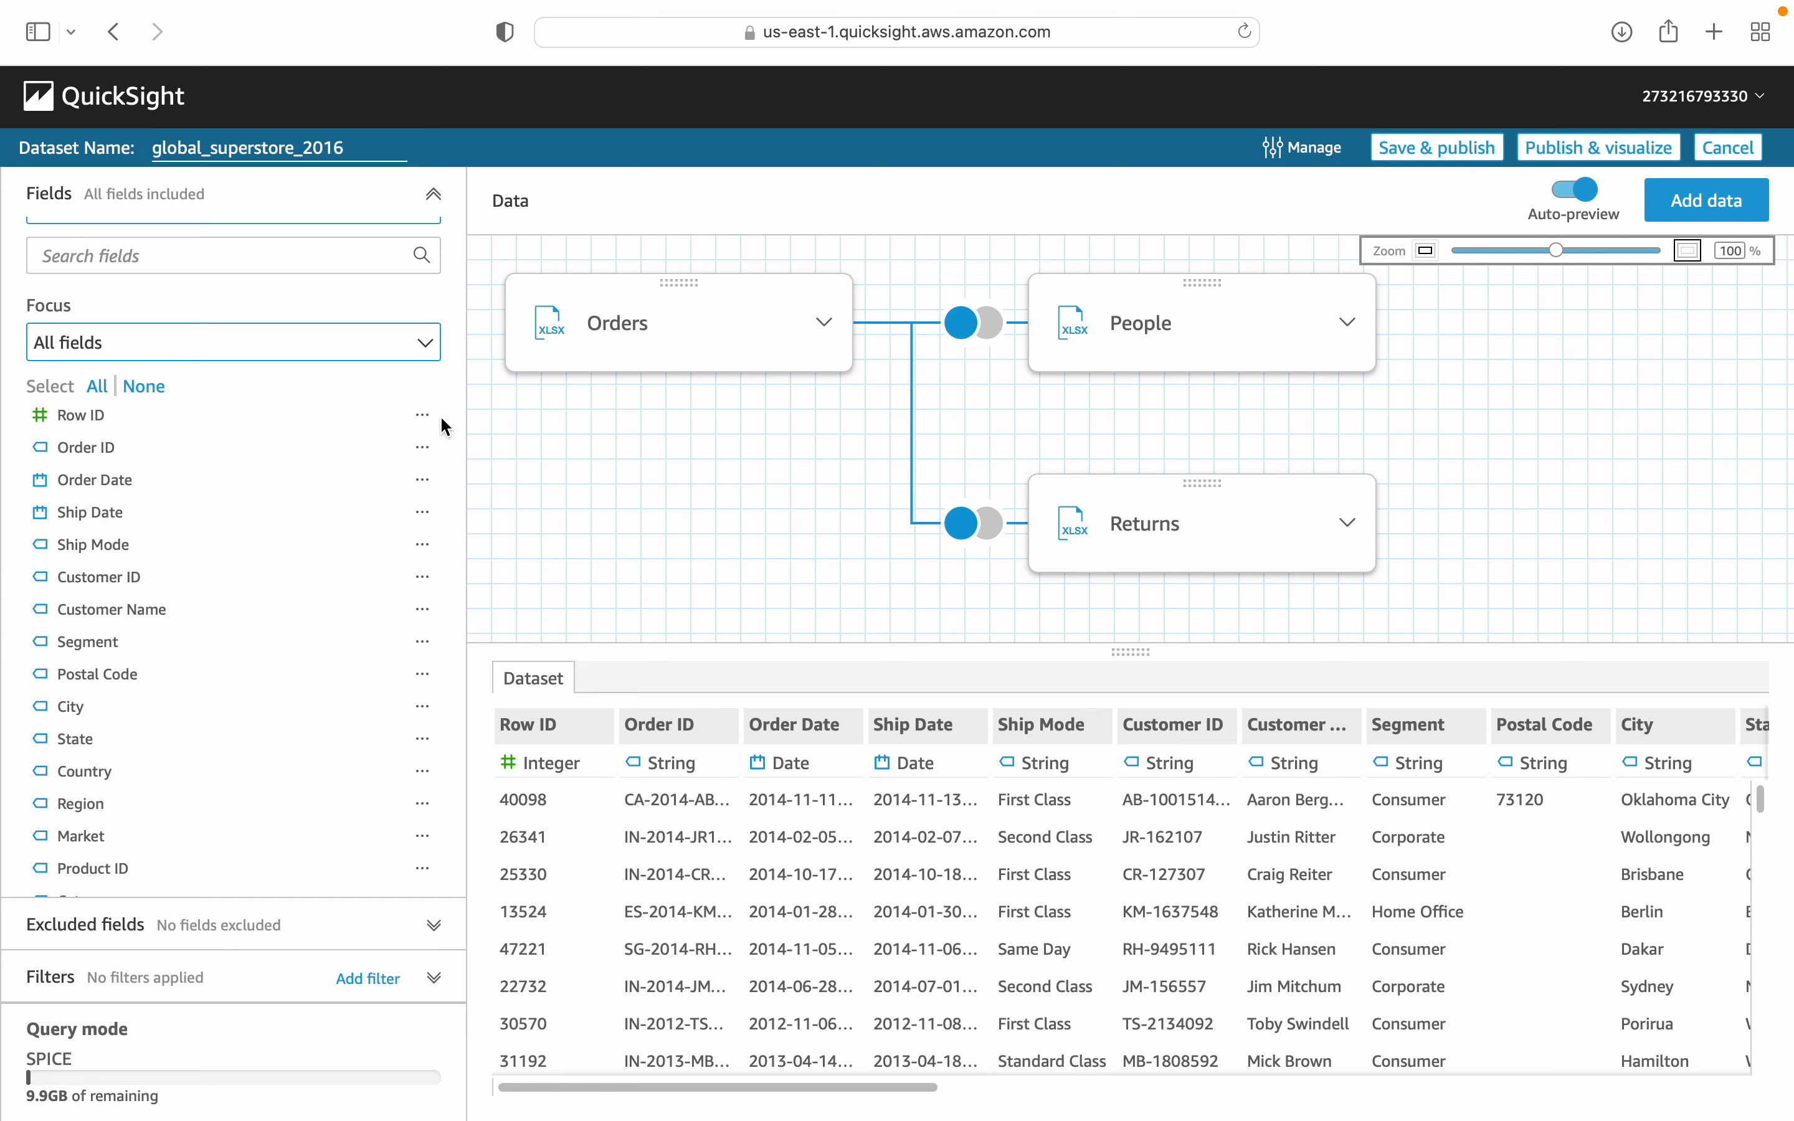
left_click(423, 447)
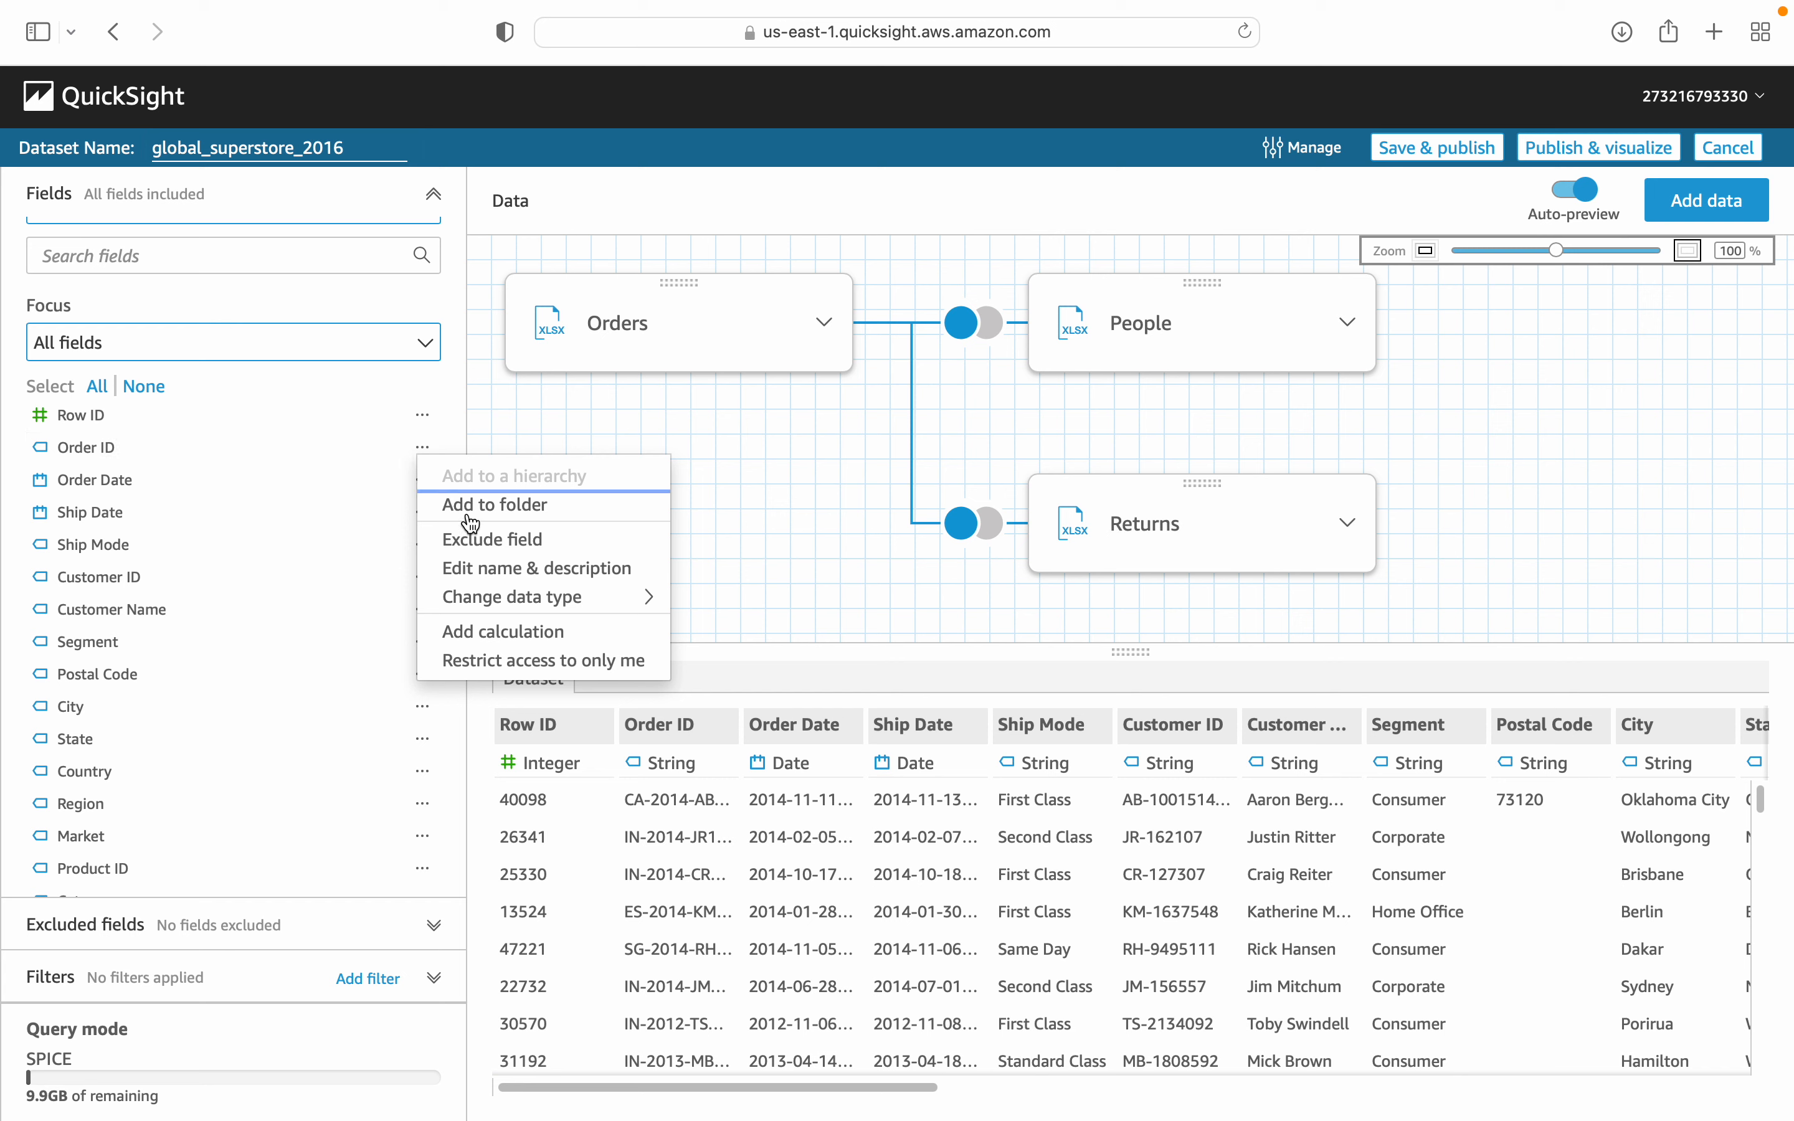
mouse_move(523, 595)
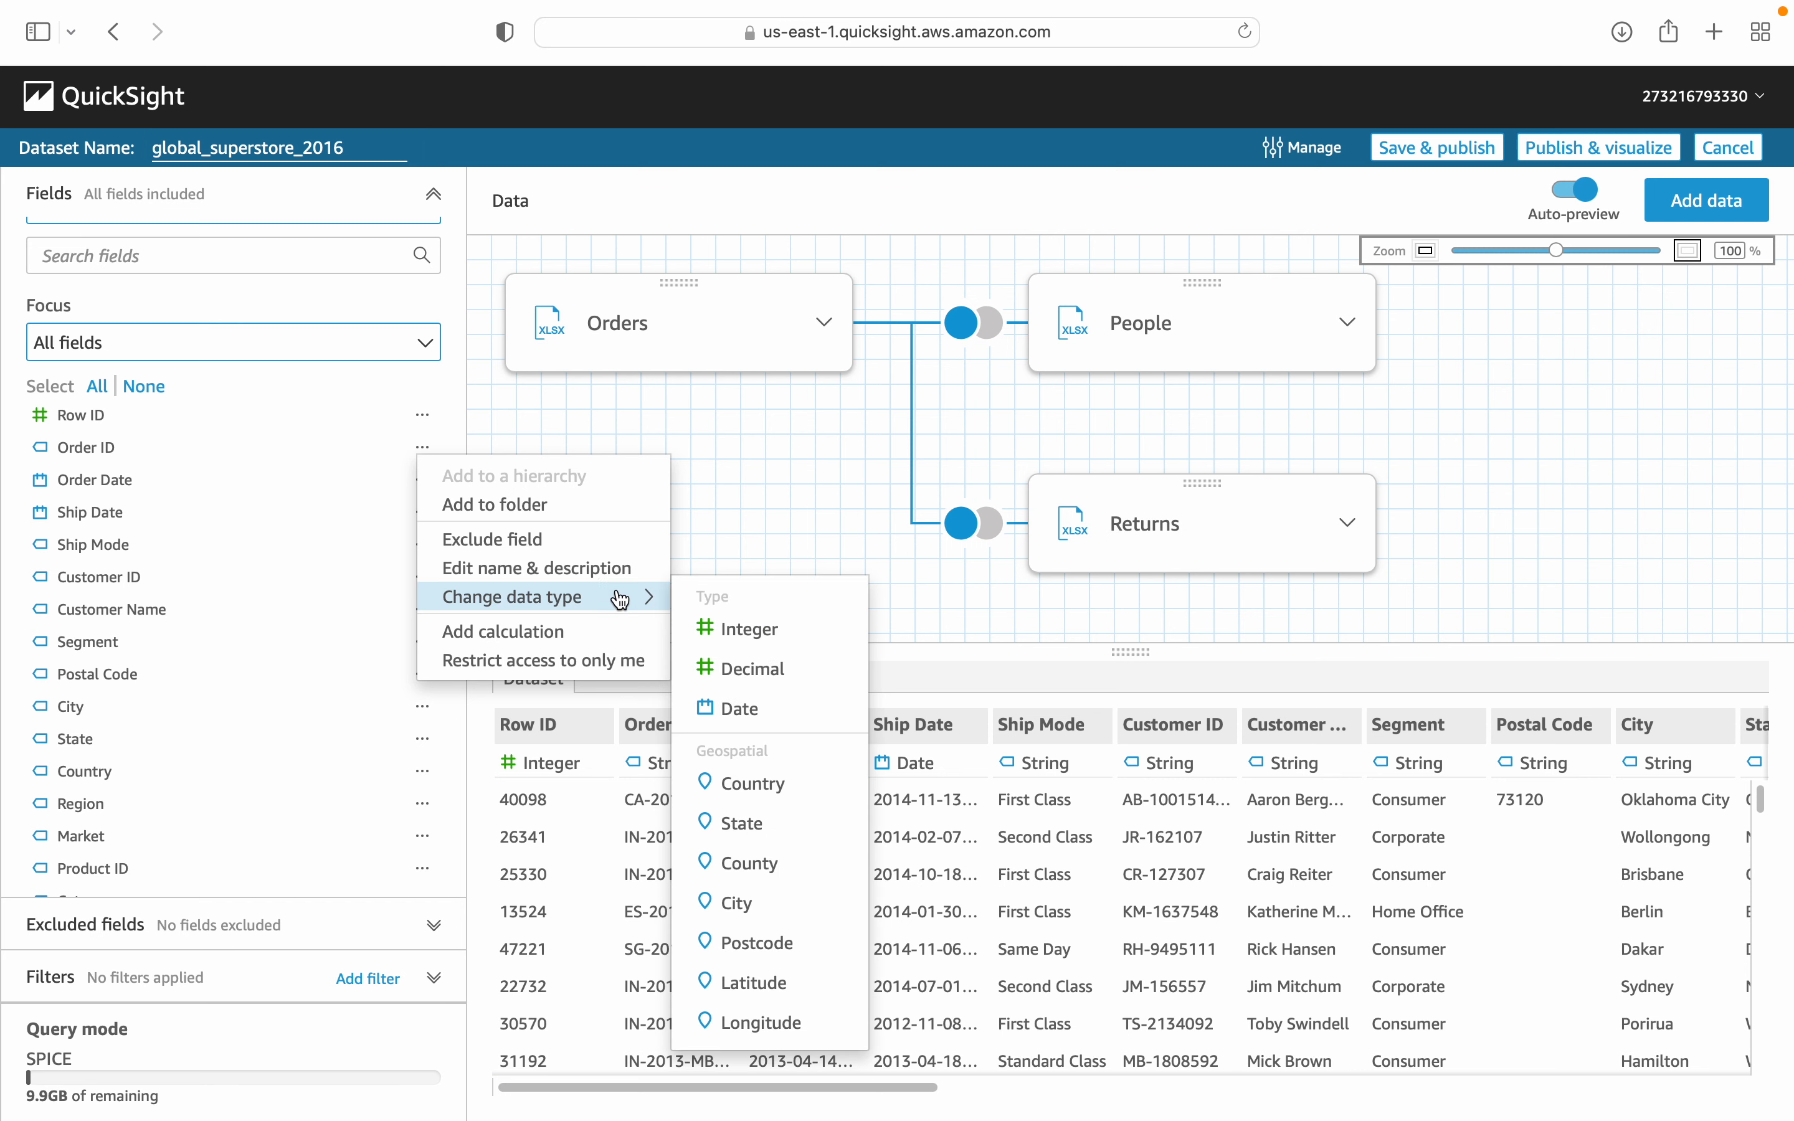
left_click(743, 629)
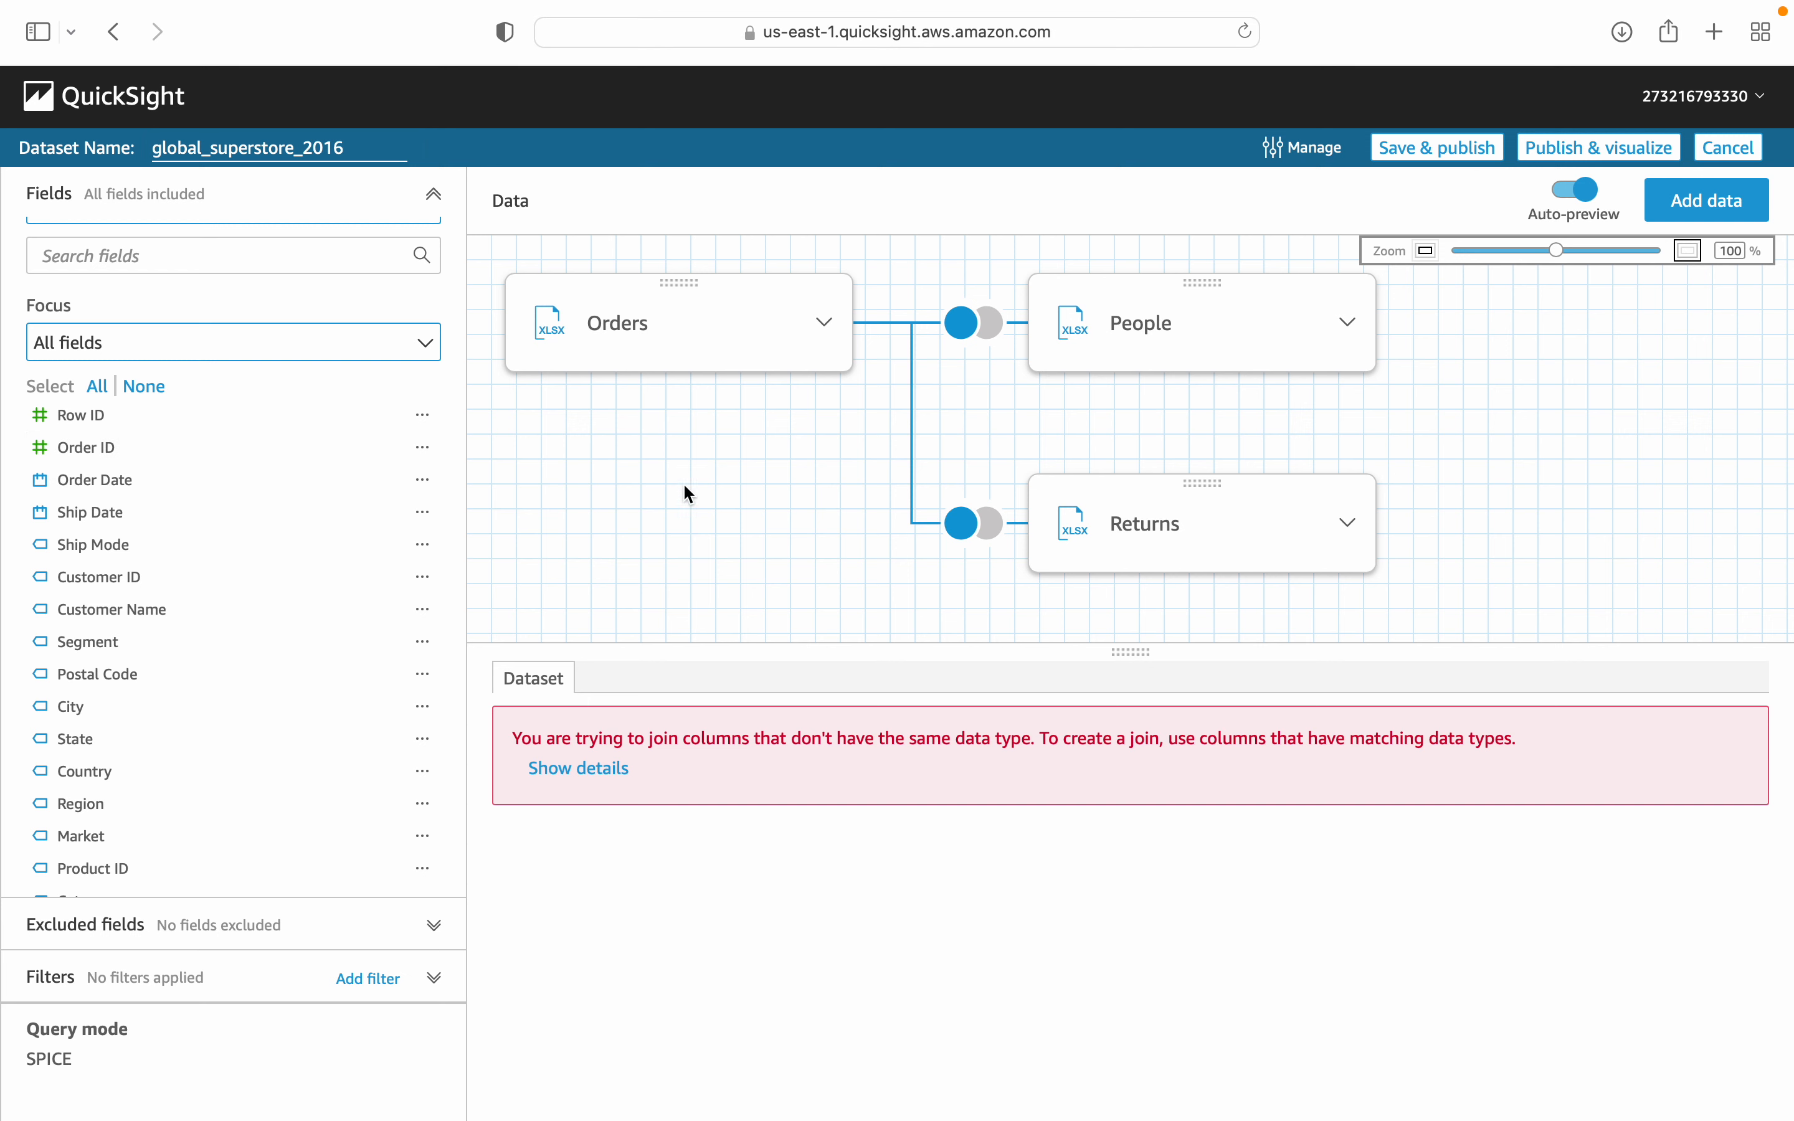
Open the Orders–Returns join configuration and set the Order ID field's data type back to String.
left_click(978, 543)
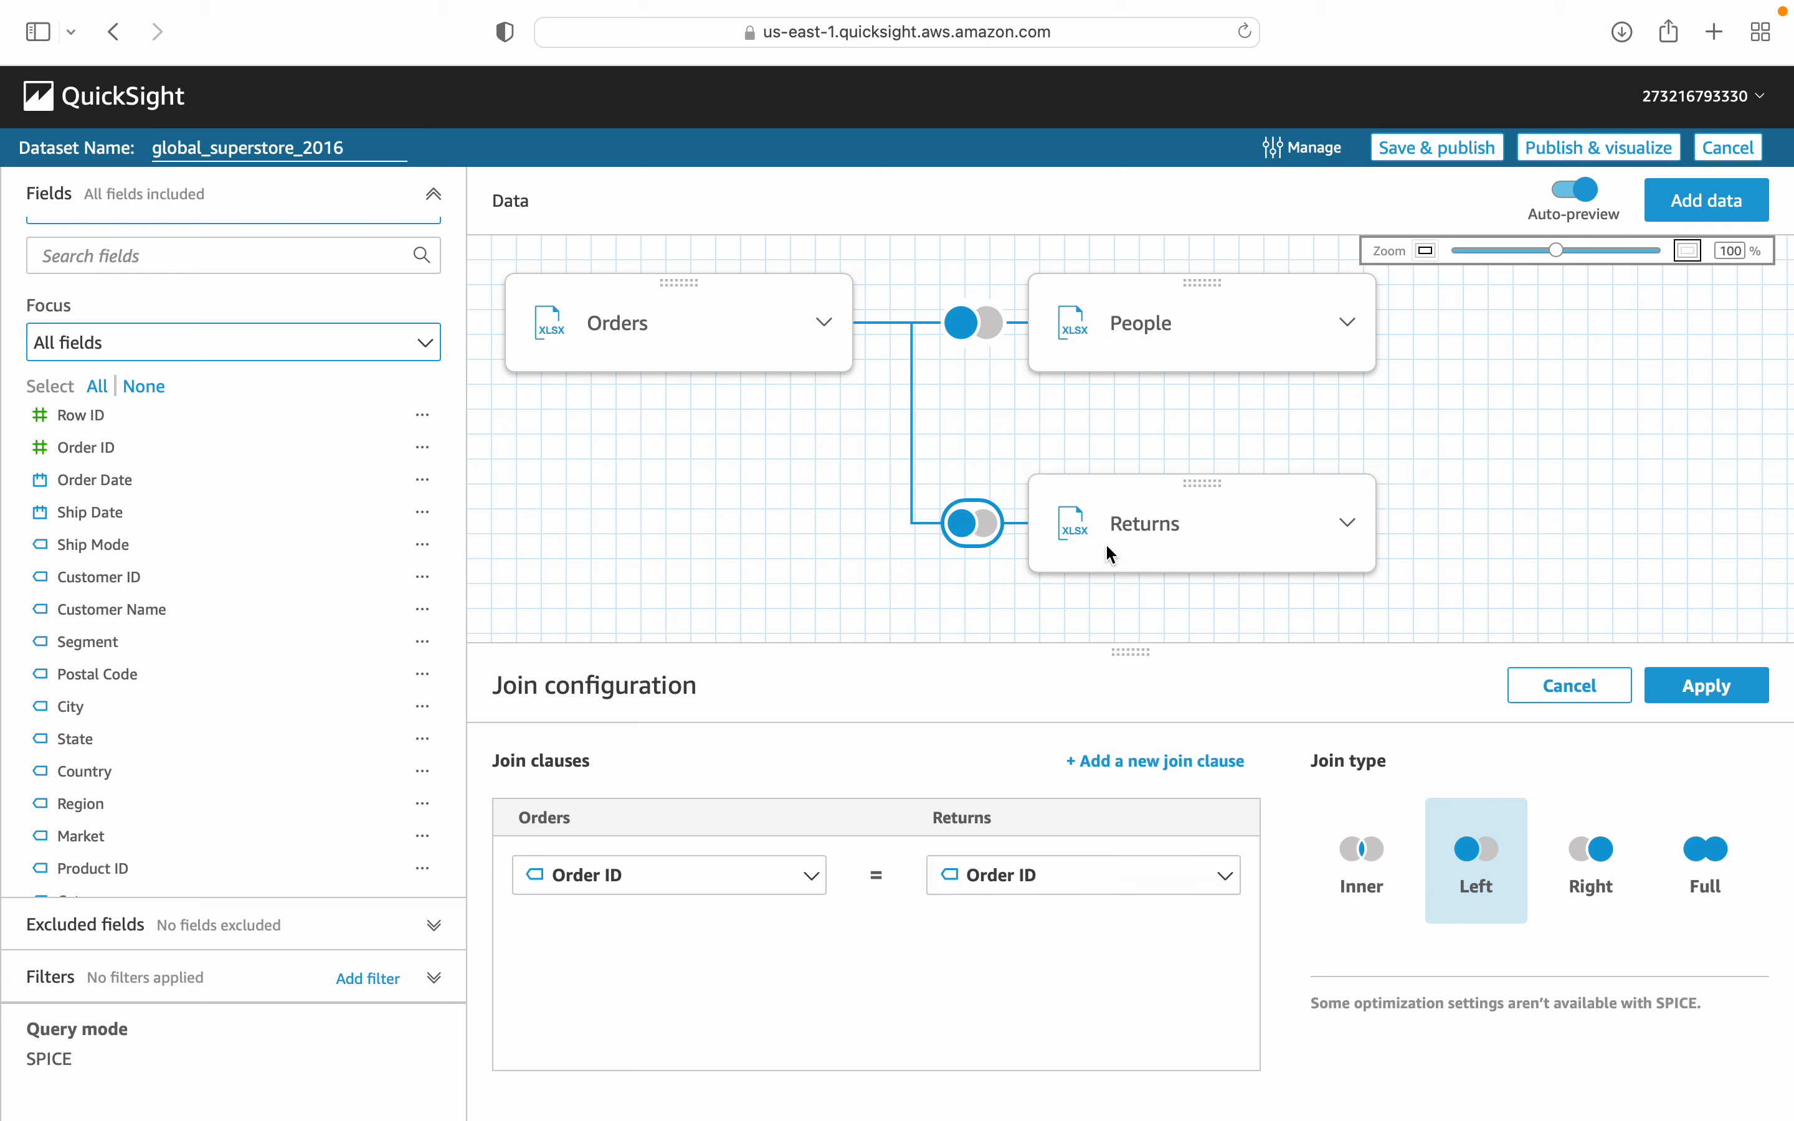
left_click(422, 450)
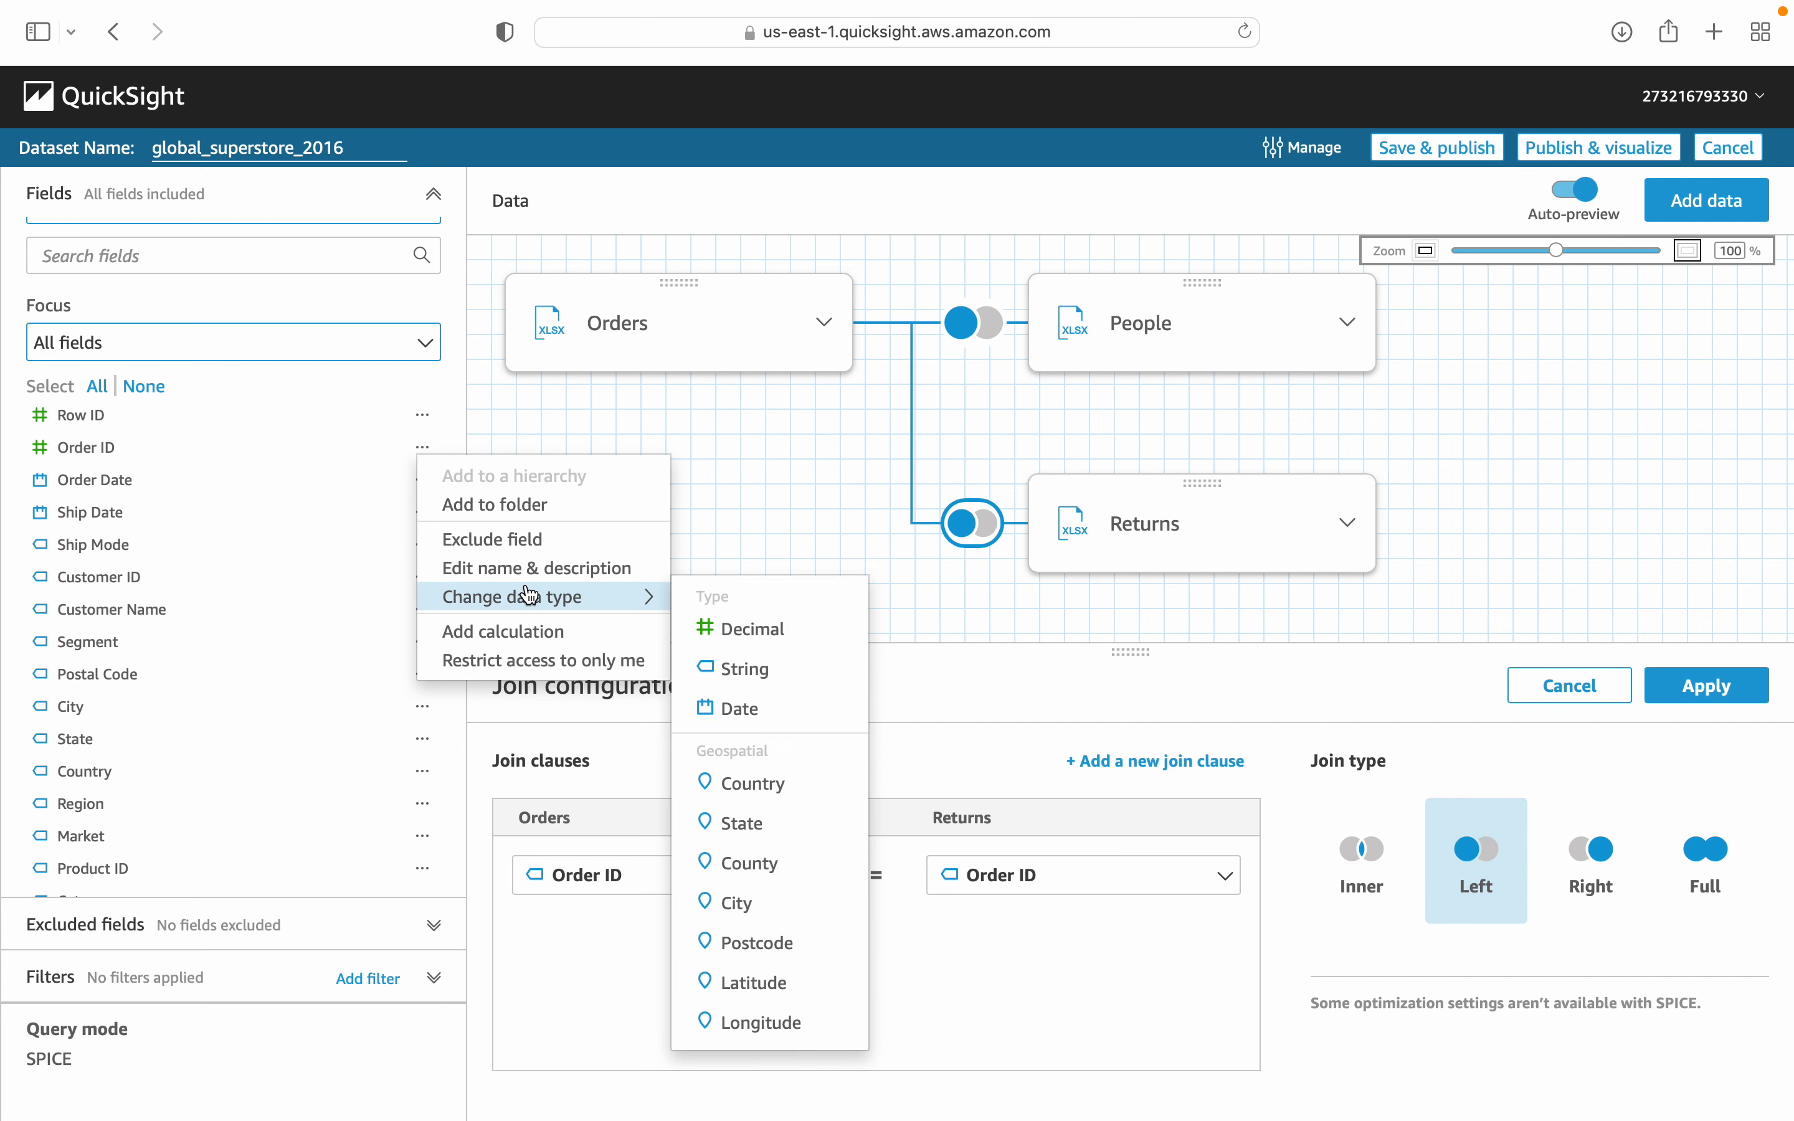
left_click(740, 670)
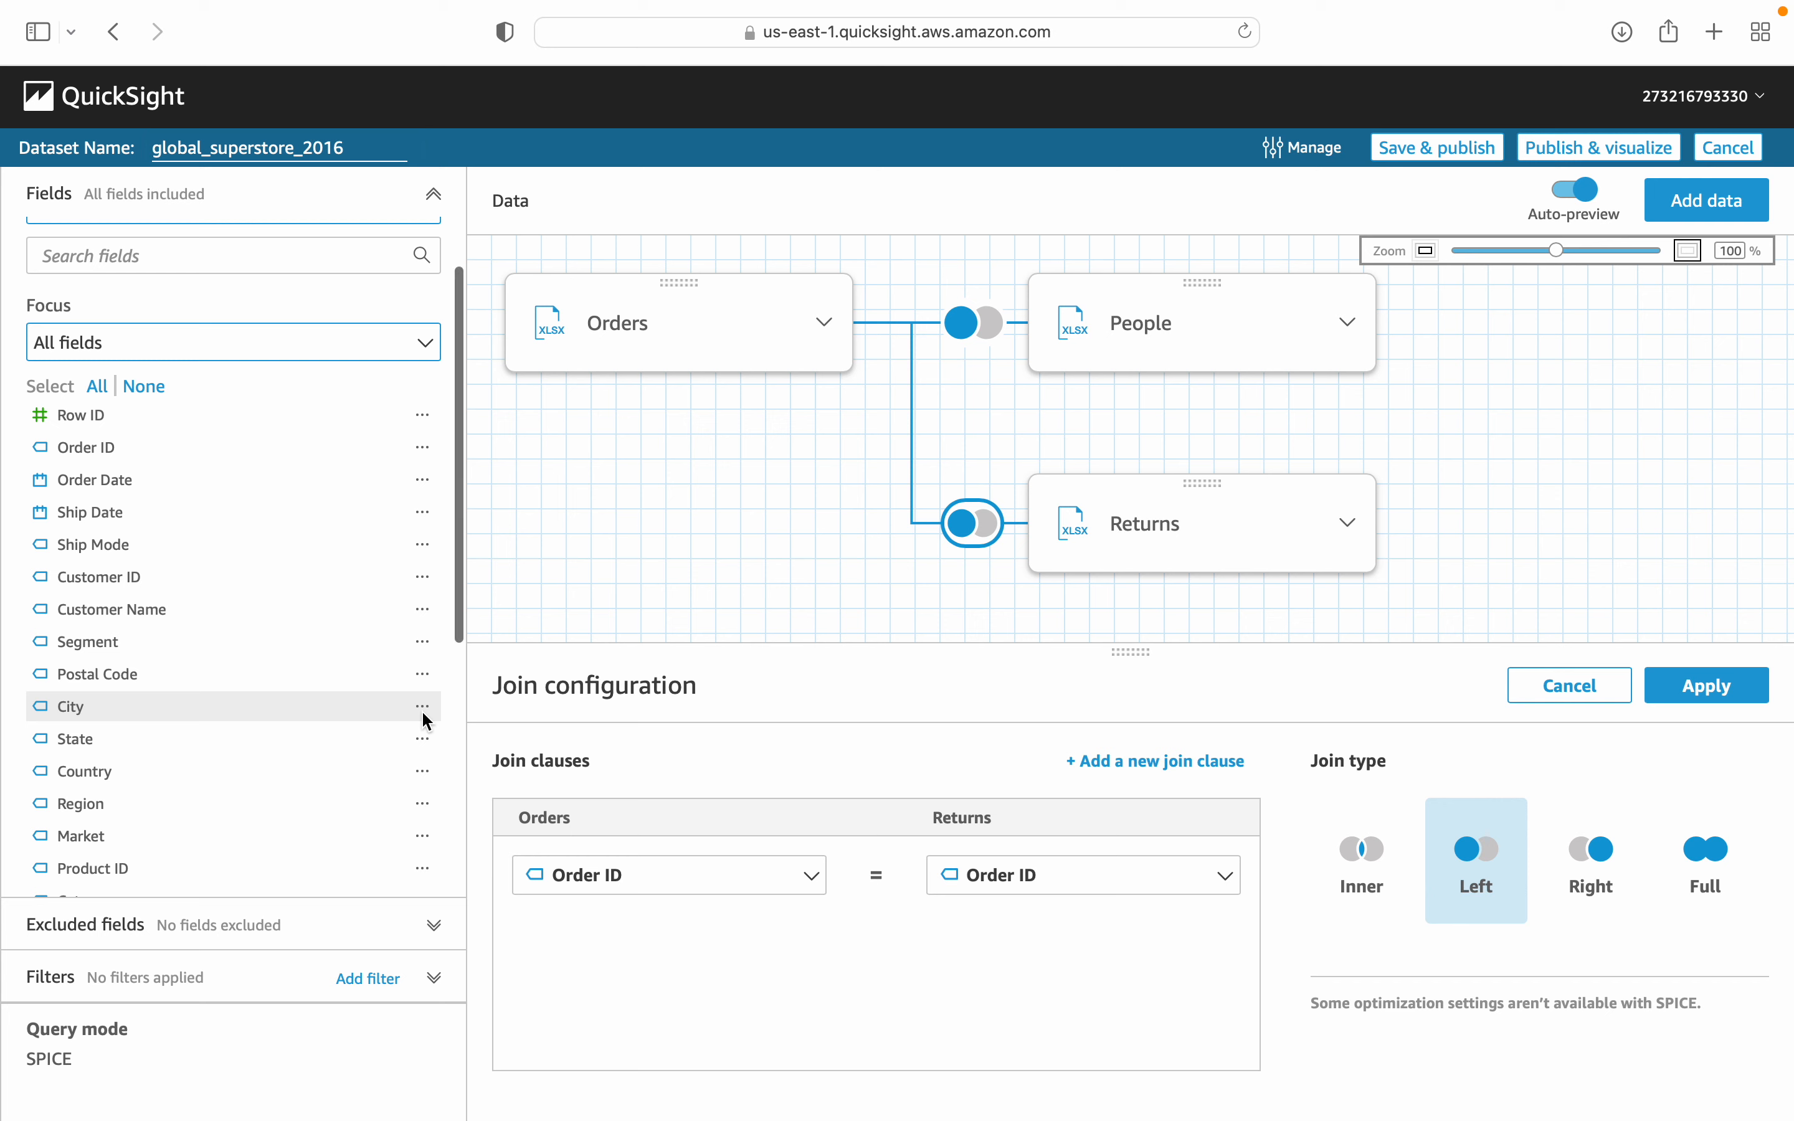
Change the data type of the Customer ID field to Integer.
left_click(424, 580)
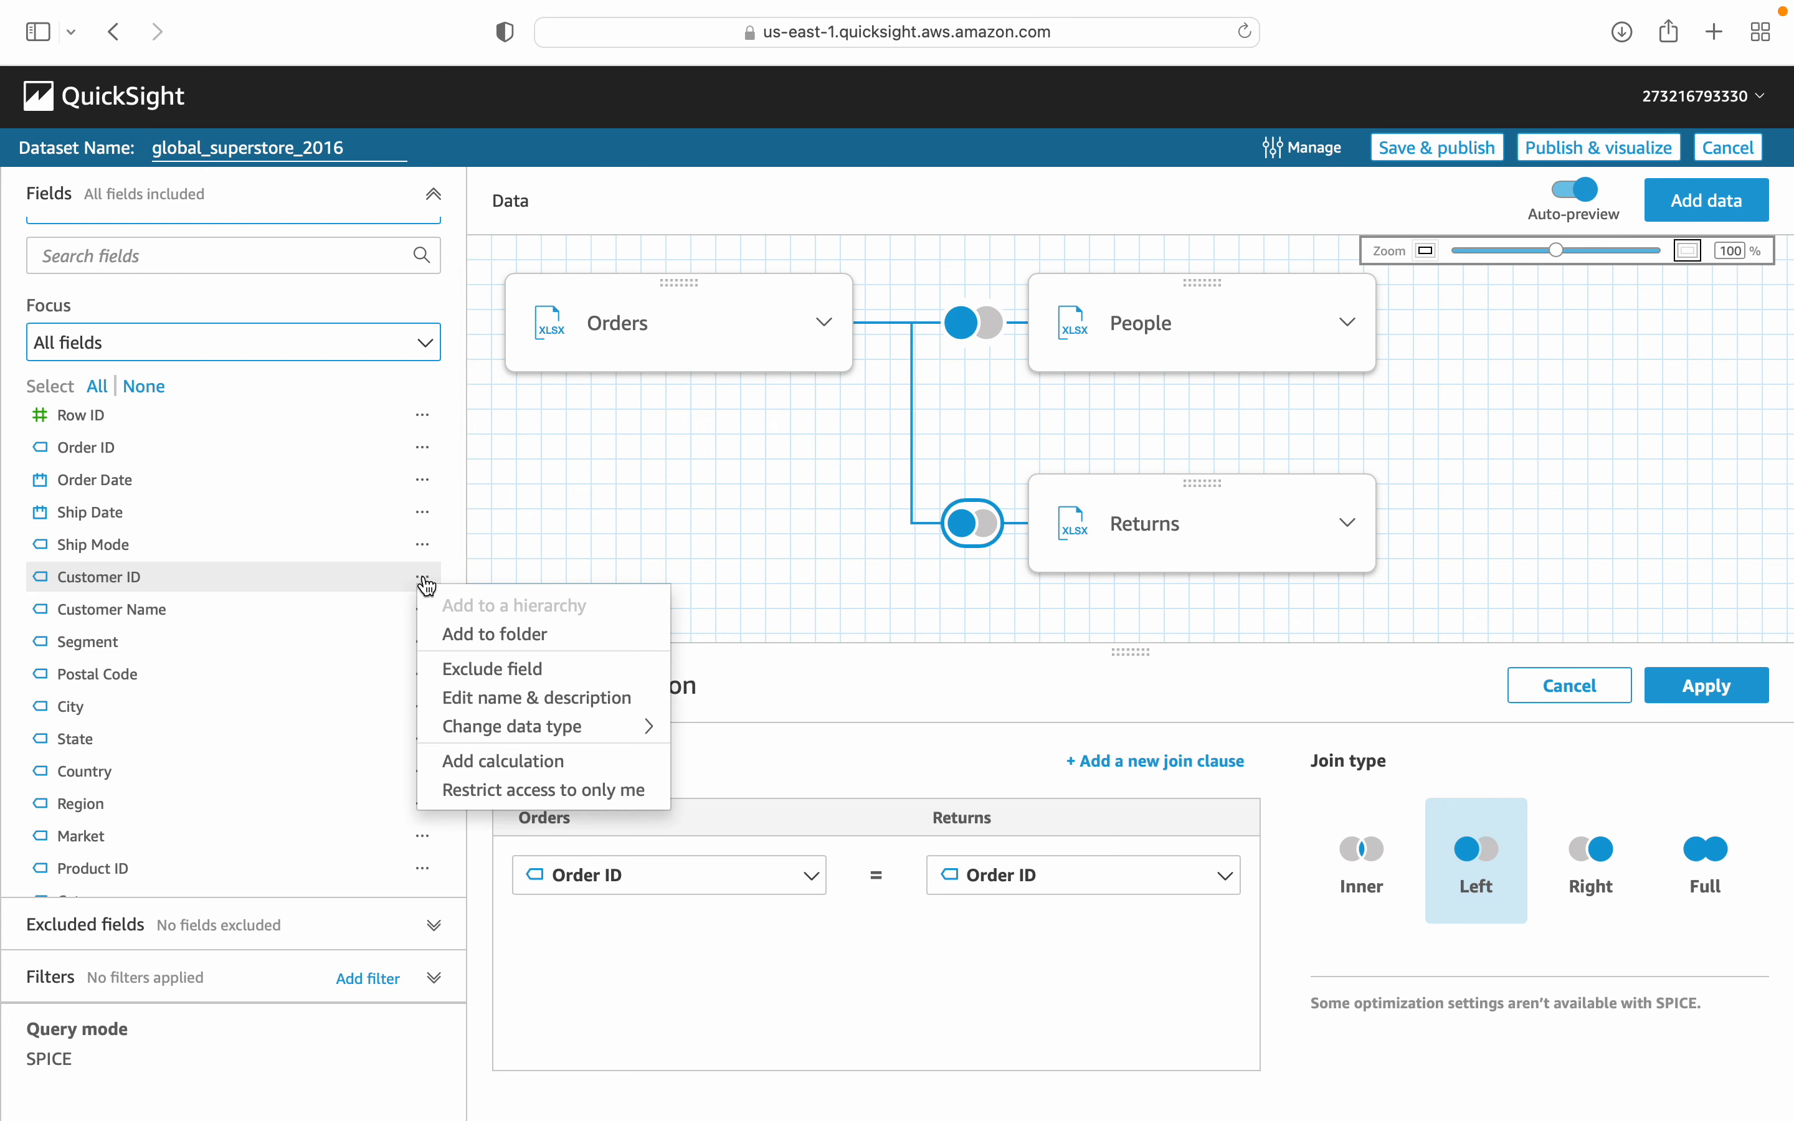
mouse_move(502, 725)
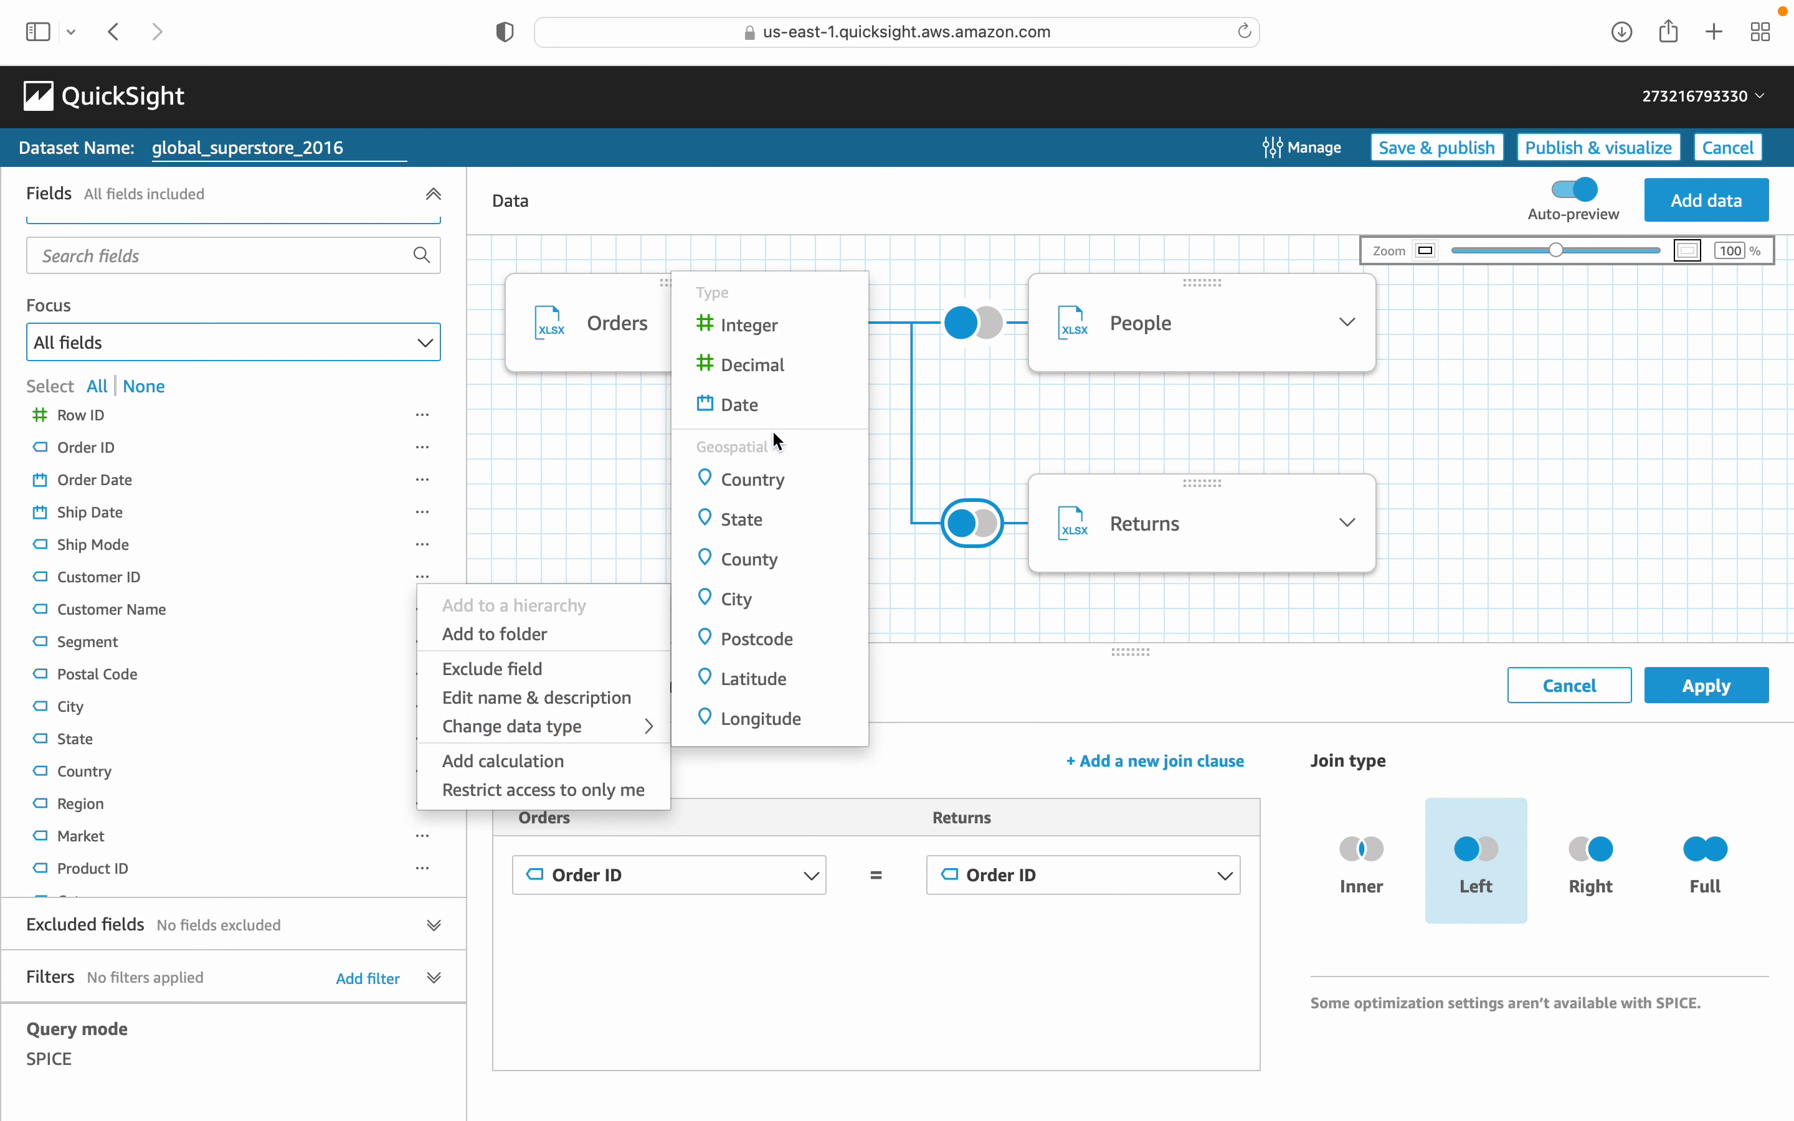
left_click(744, 327)
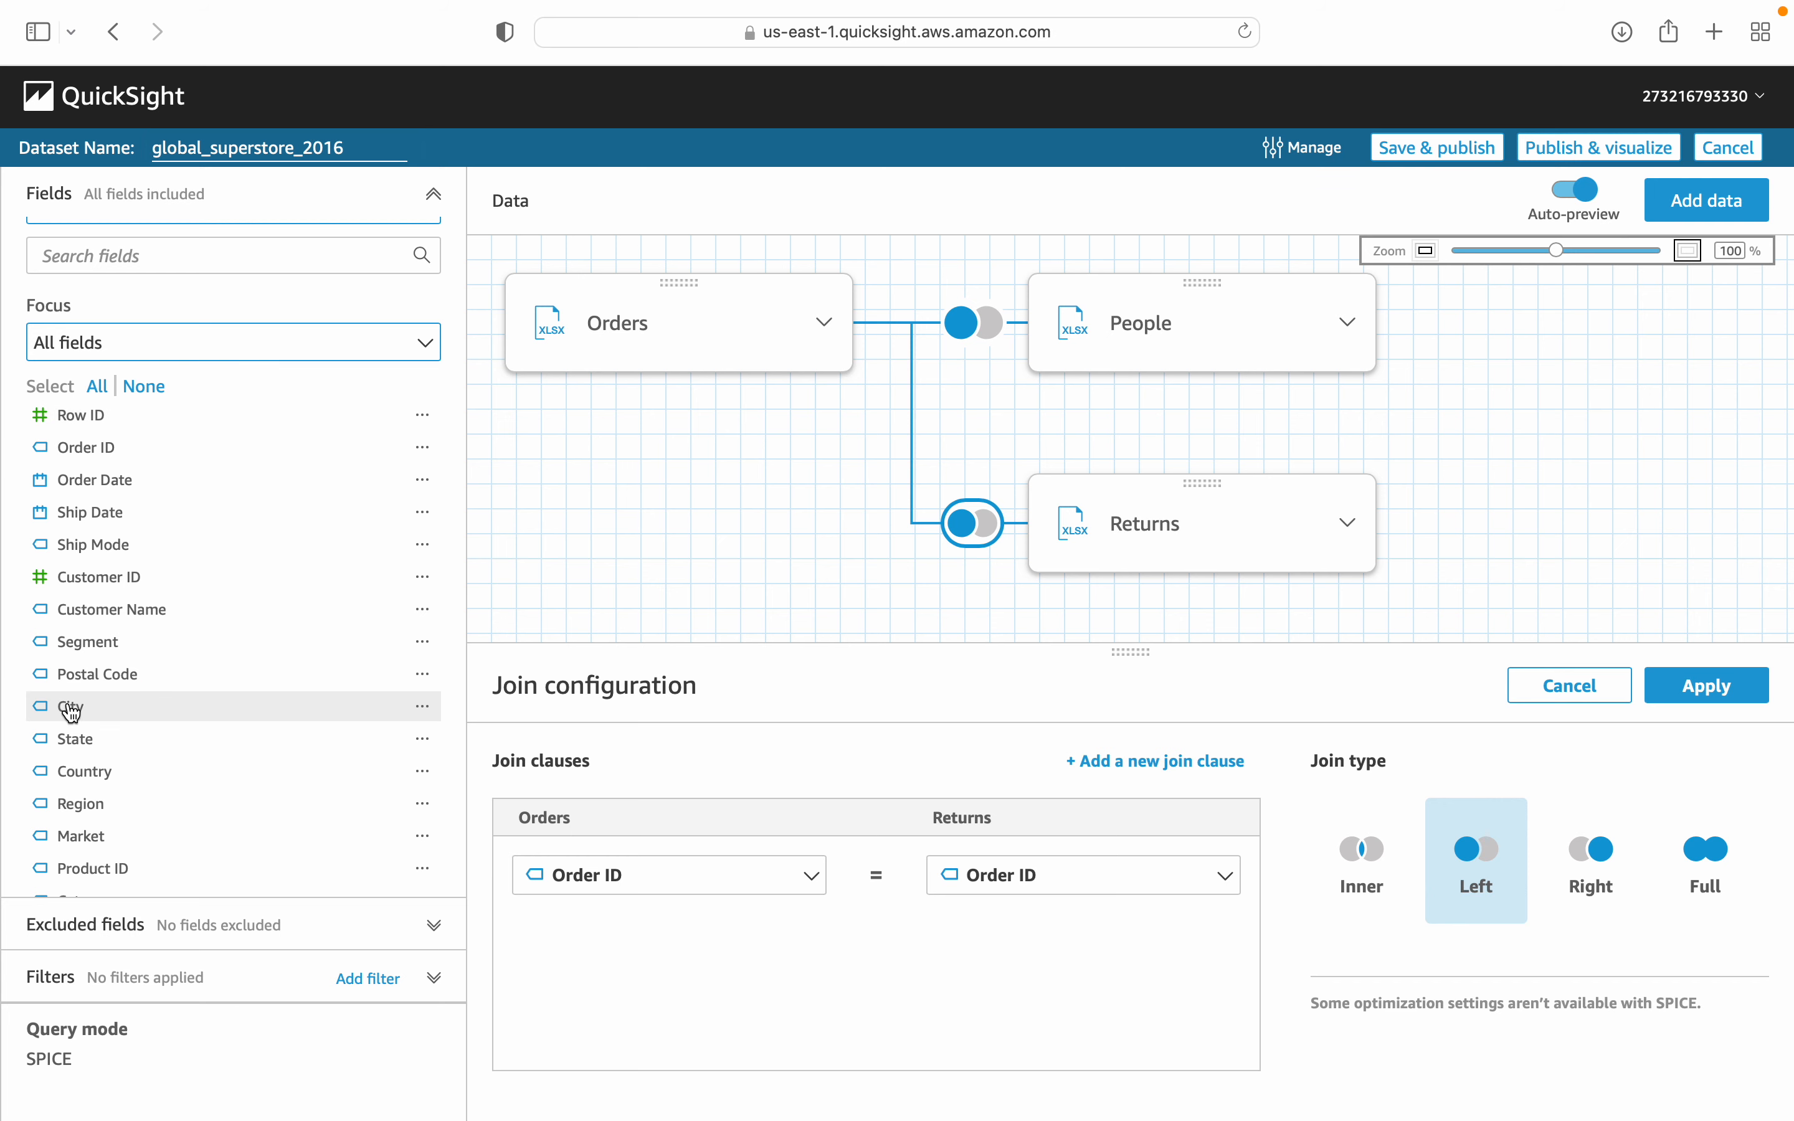
Examine the dataset's fields and their data types from Row ID through Region[Returns].
scroll(71, 712, "down", 4)
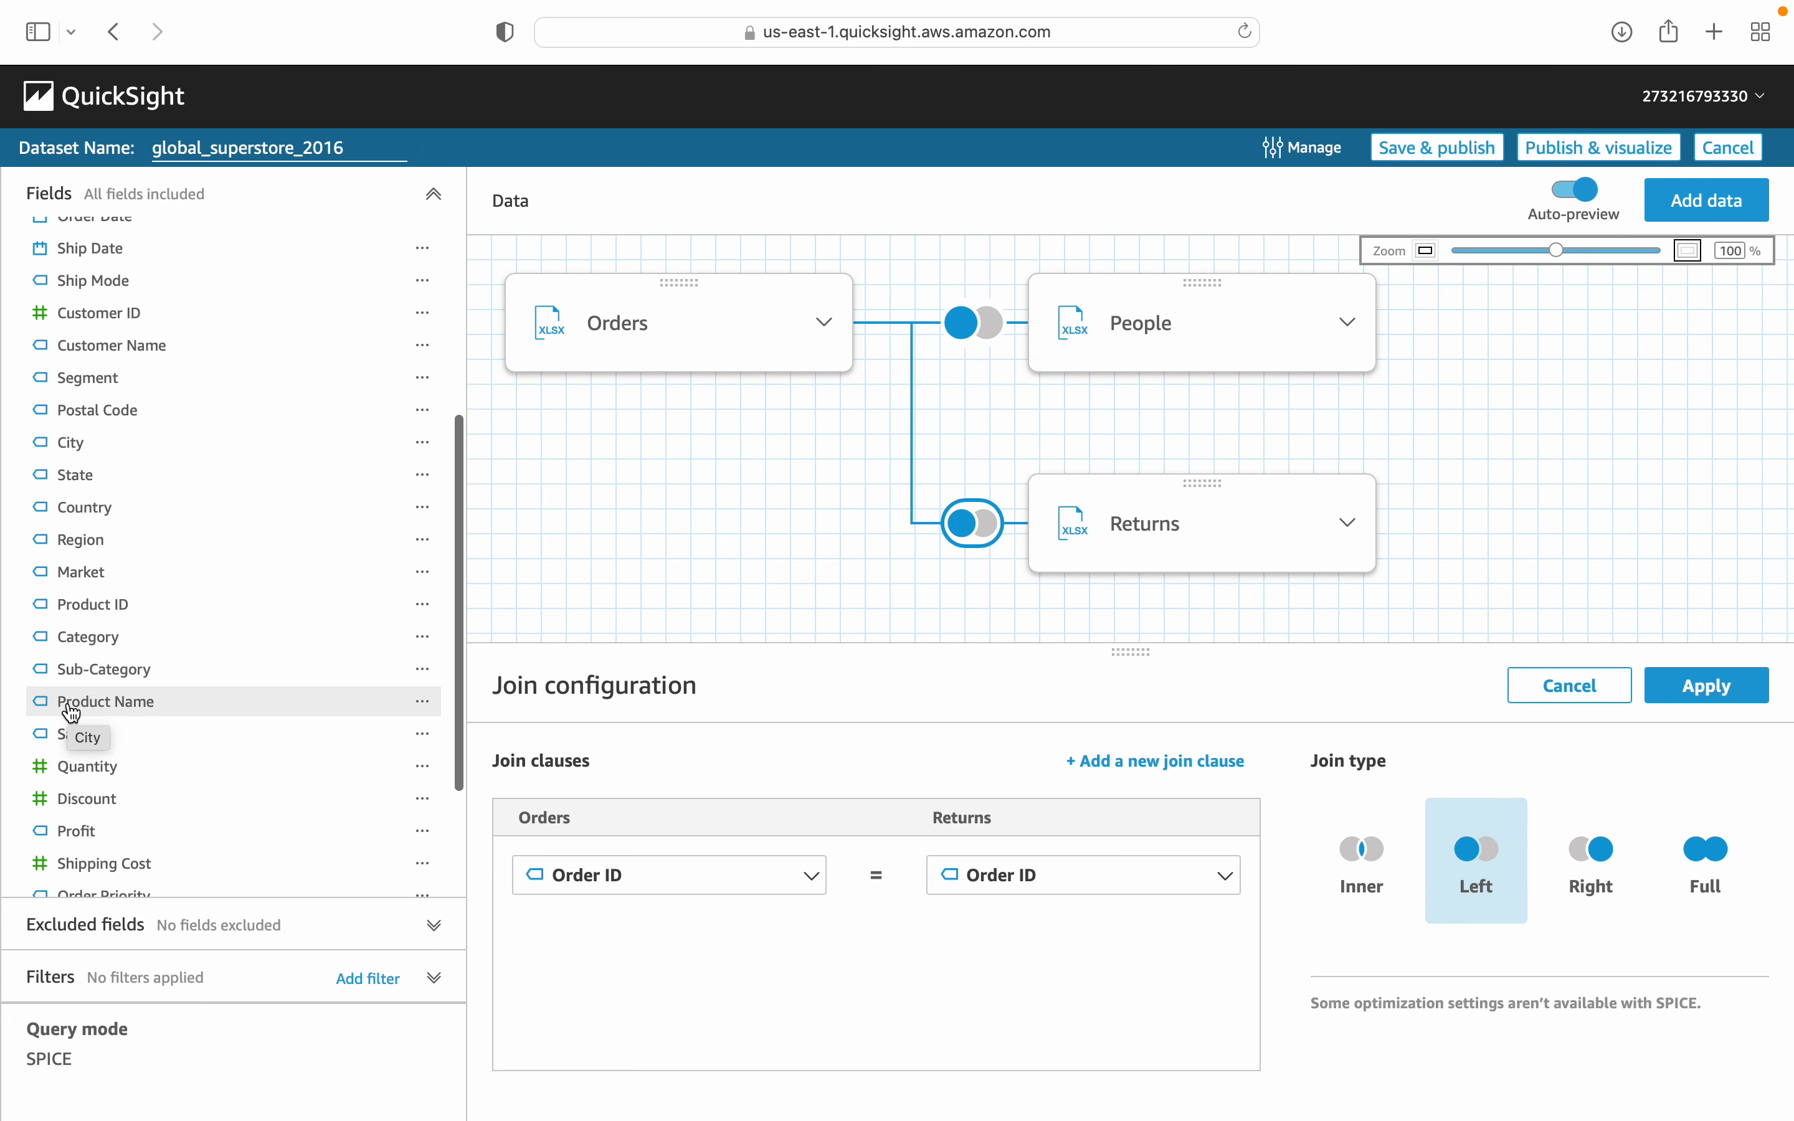
scroll(71, 712, "down", 3)
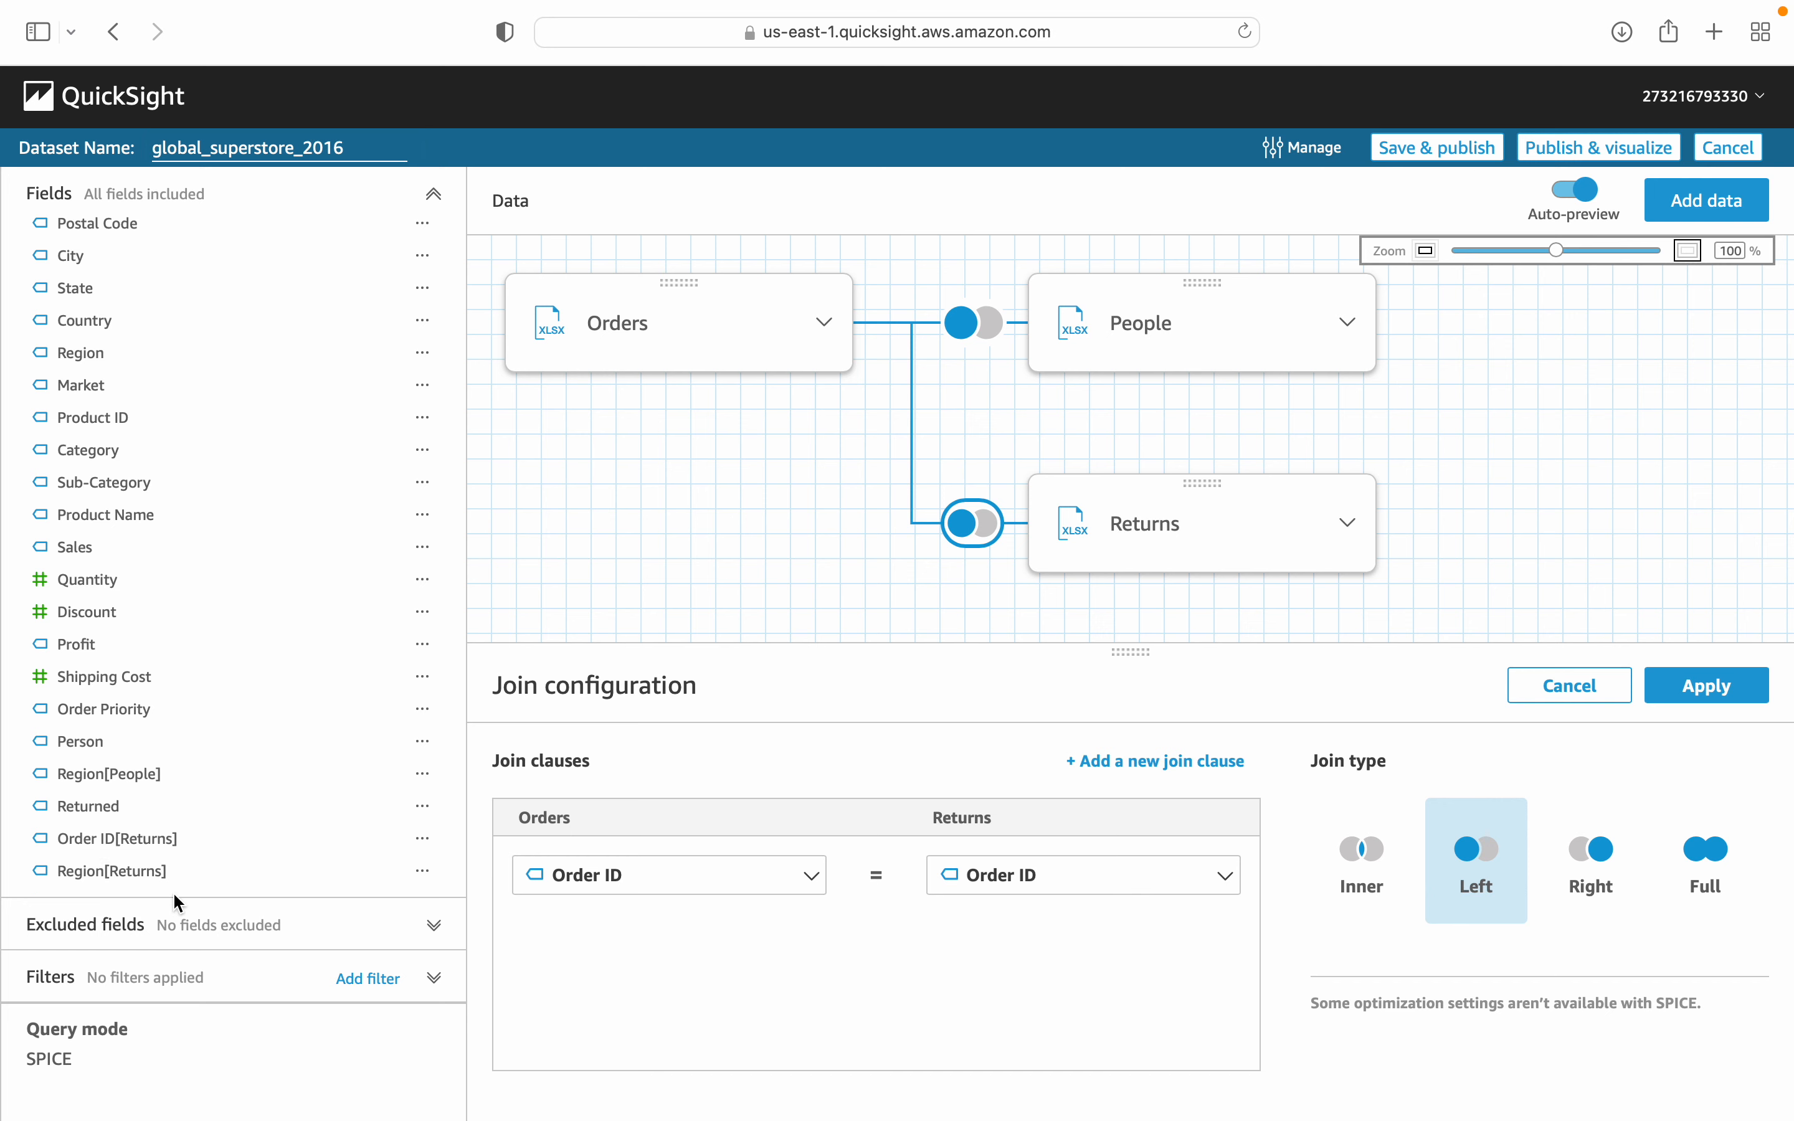
scroll(343, 674, "up", 5)
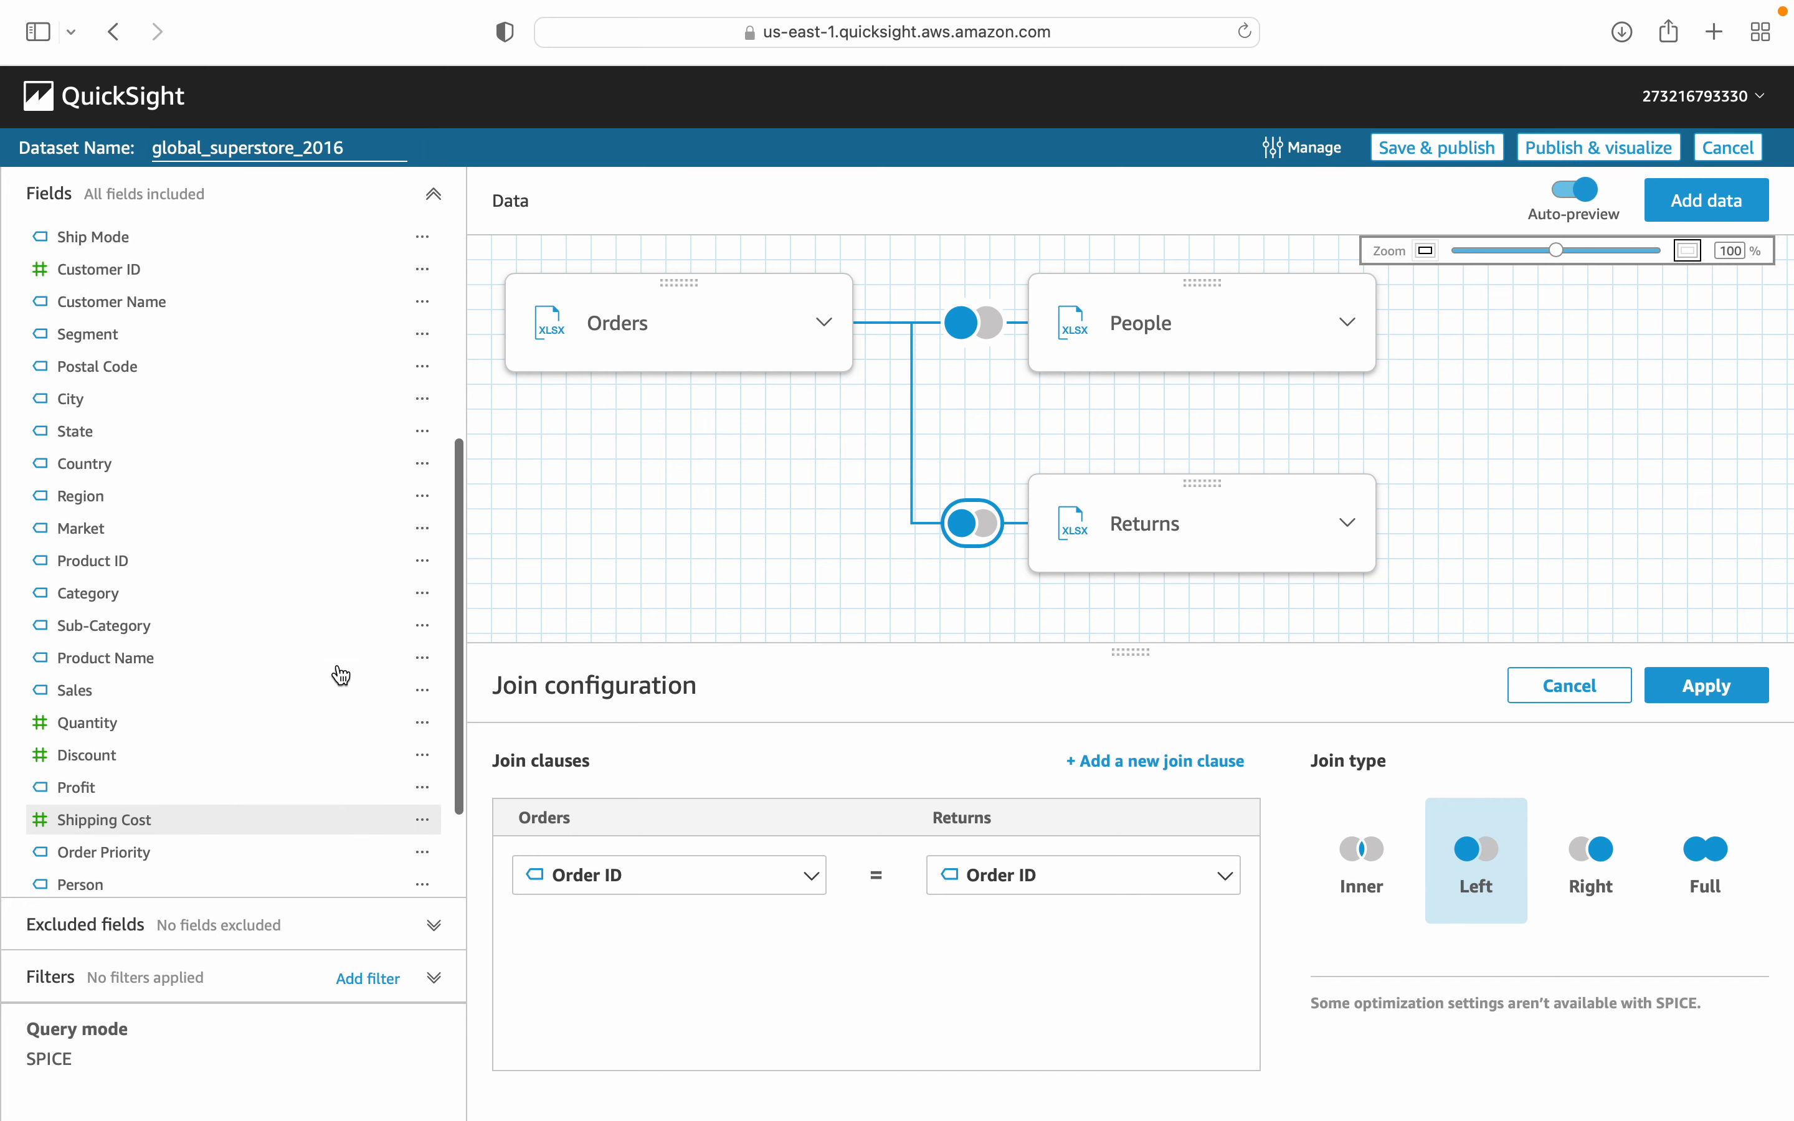
scroll(340, 674, "down", 5)
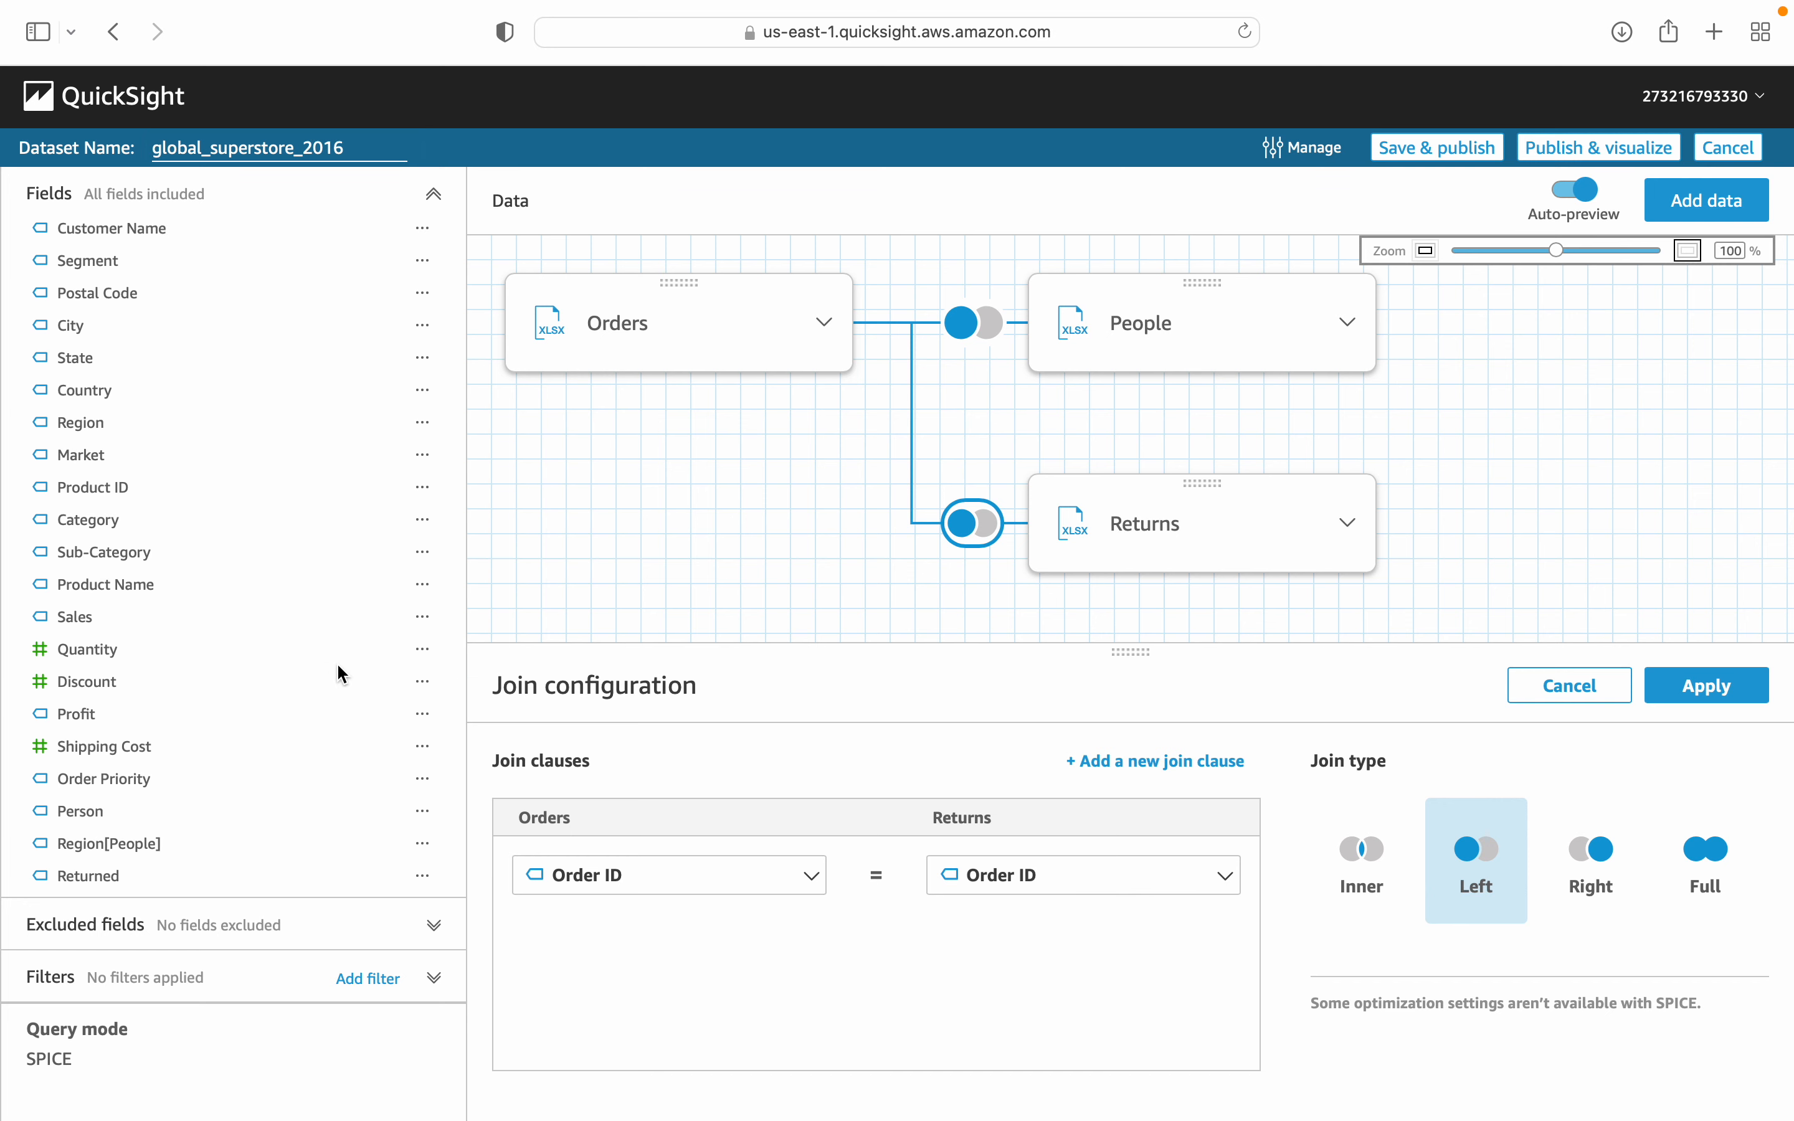
scroll(331, 650, "up", 10)
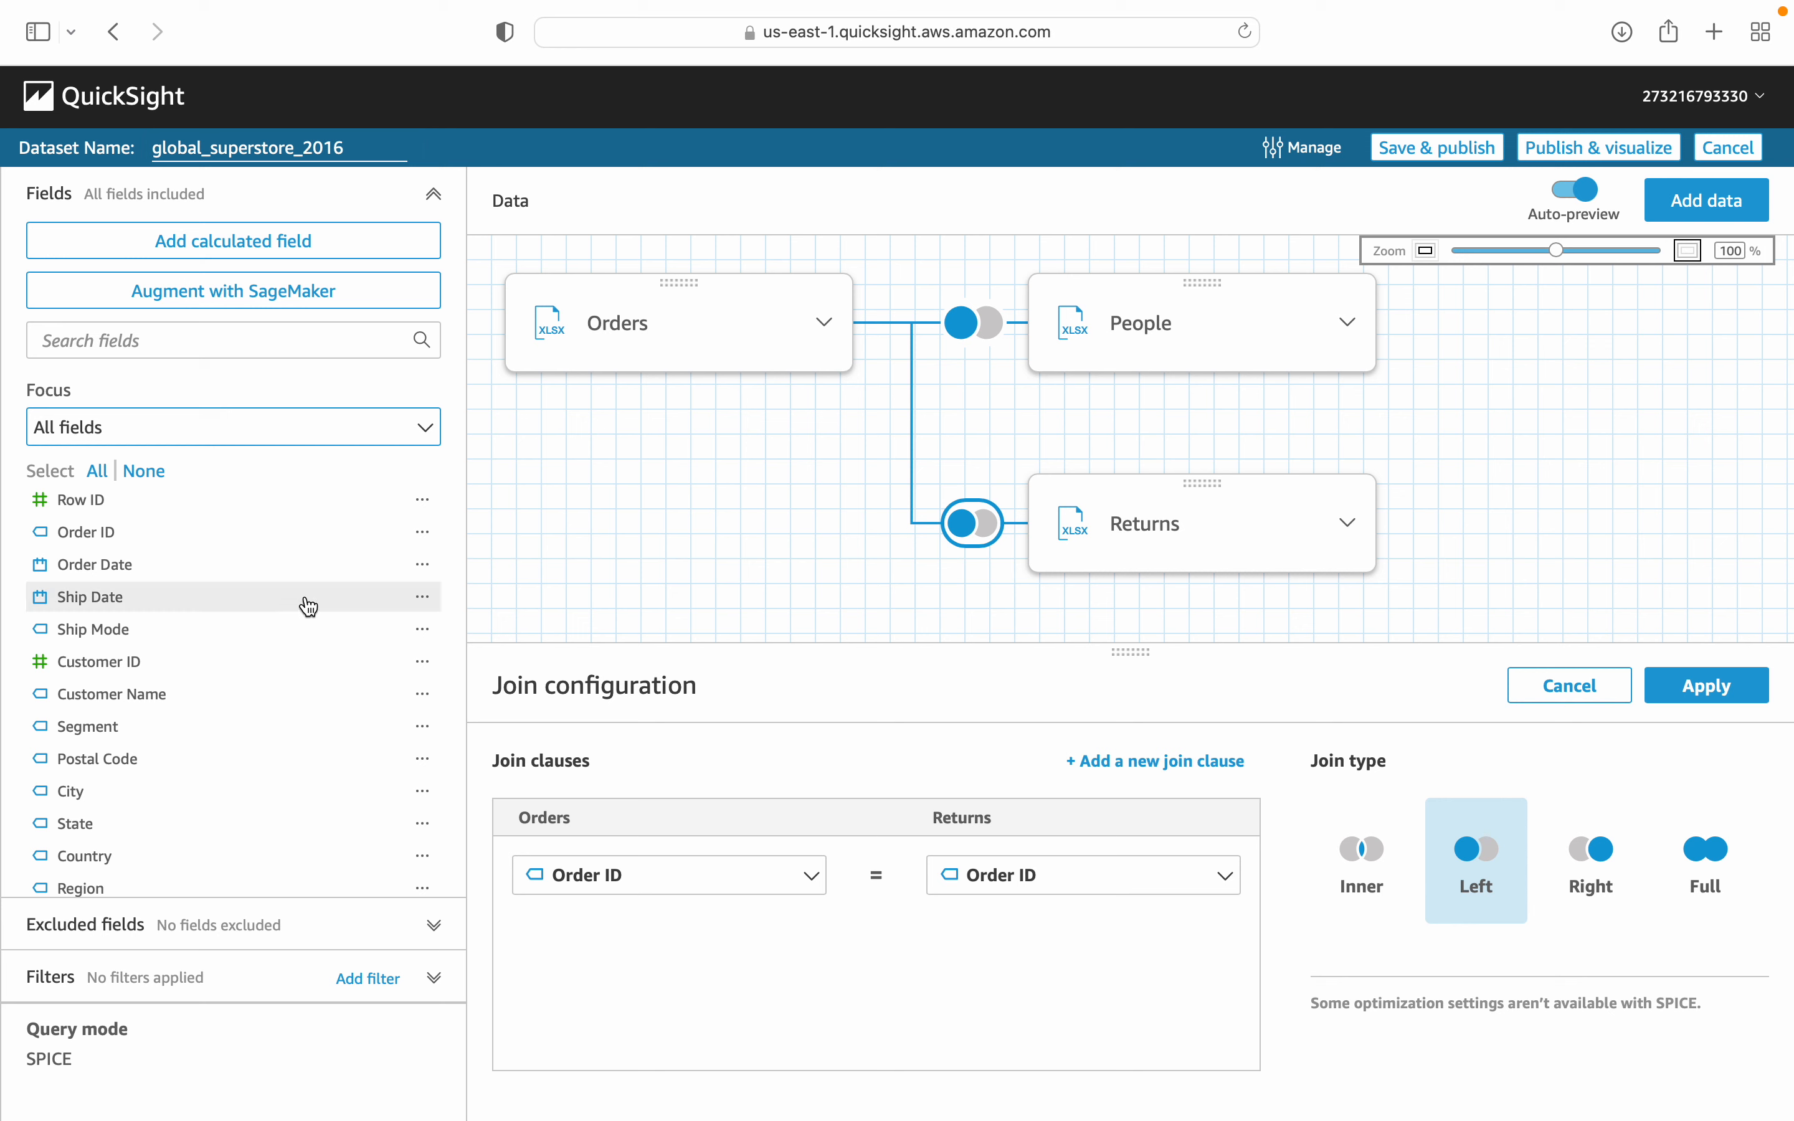
scroll(297, 702, "down", 5)
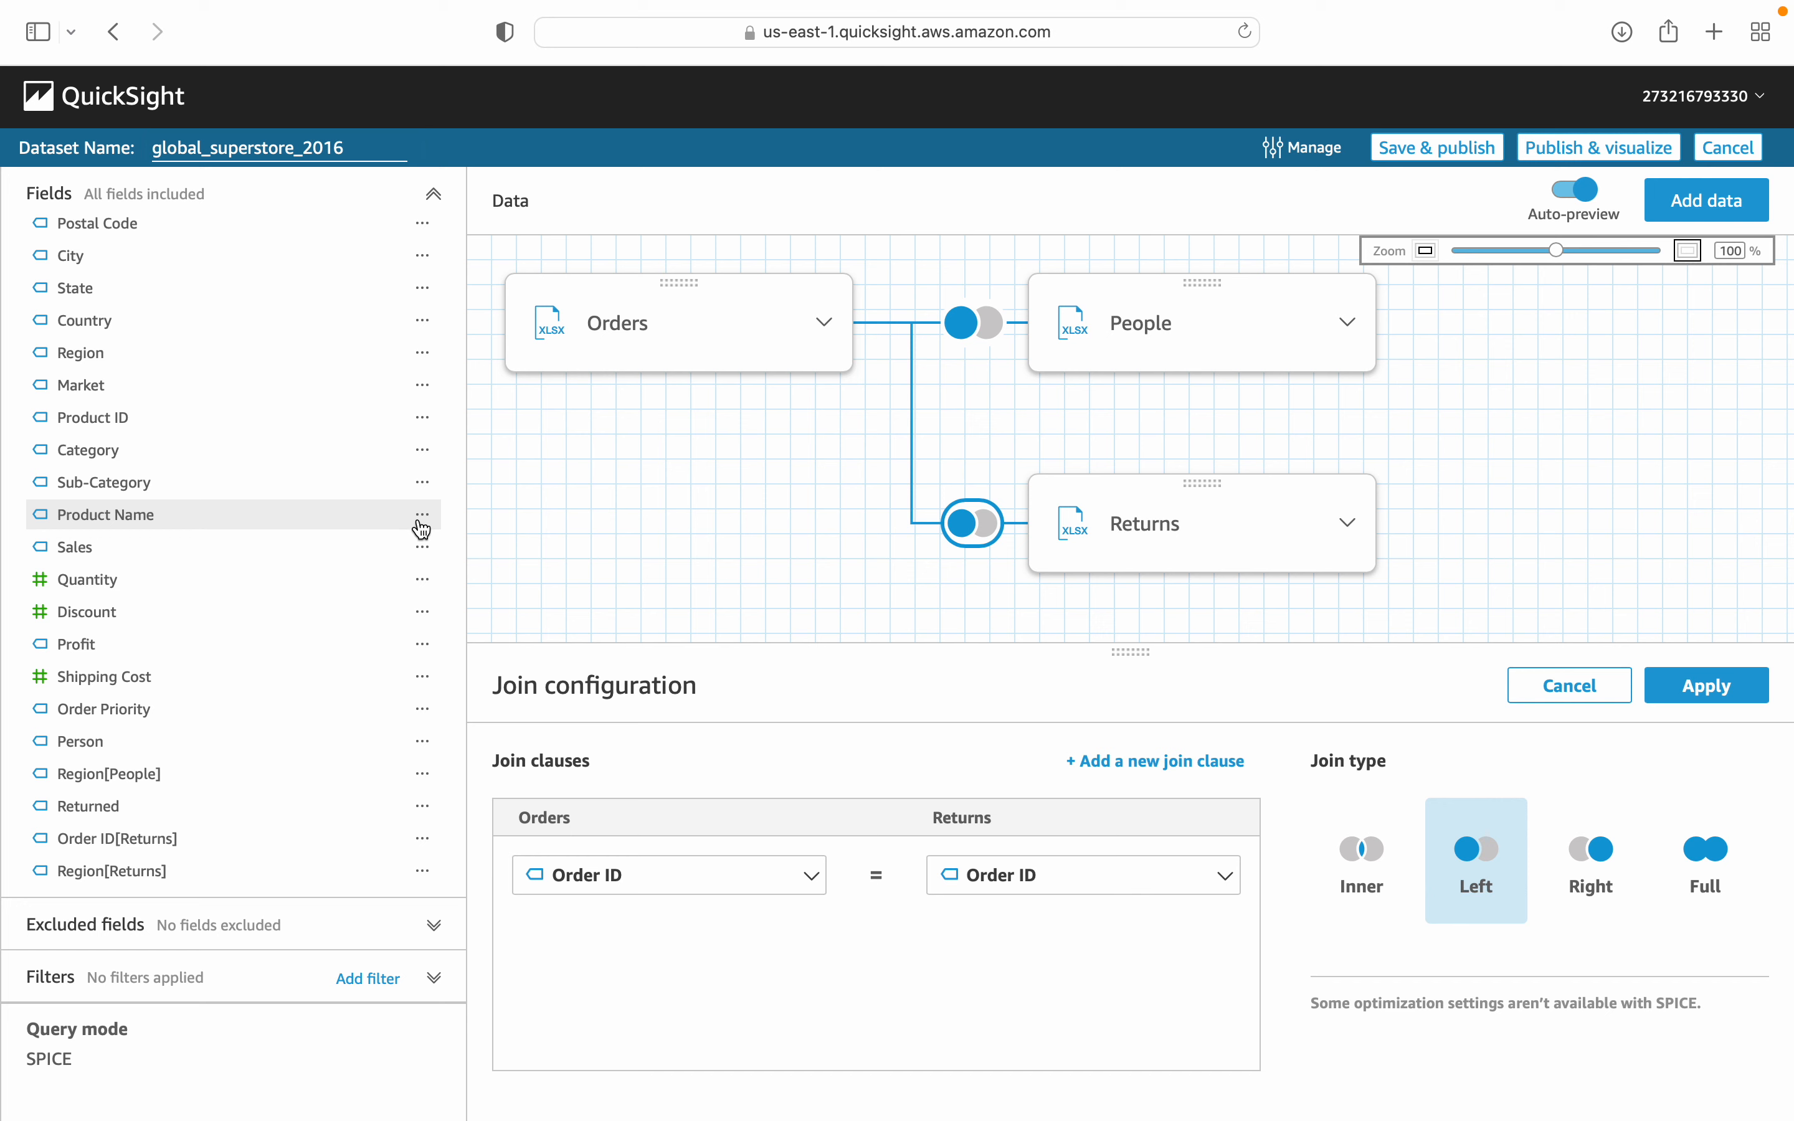
scroll(328, 495, "up", 3)
scroll(329, 501, "up", 3)
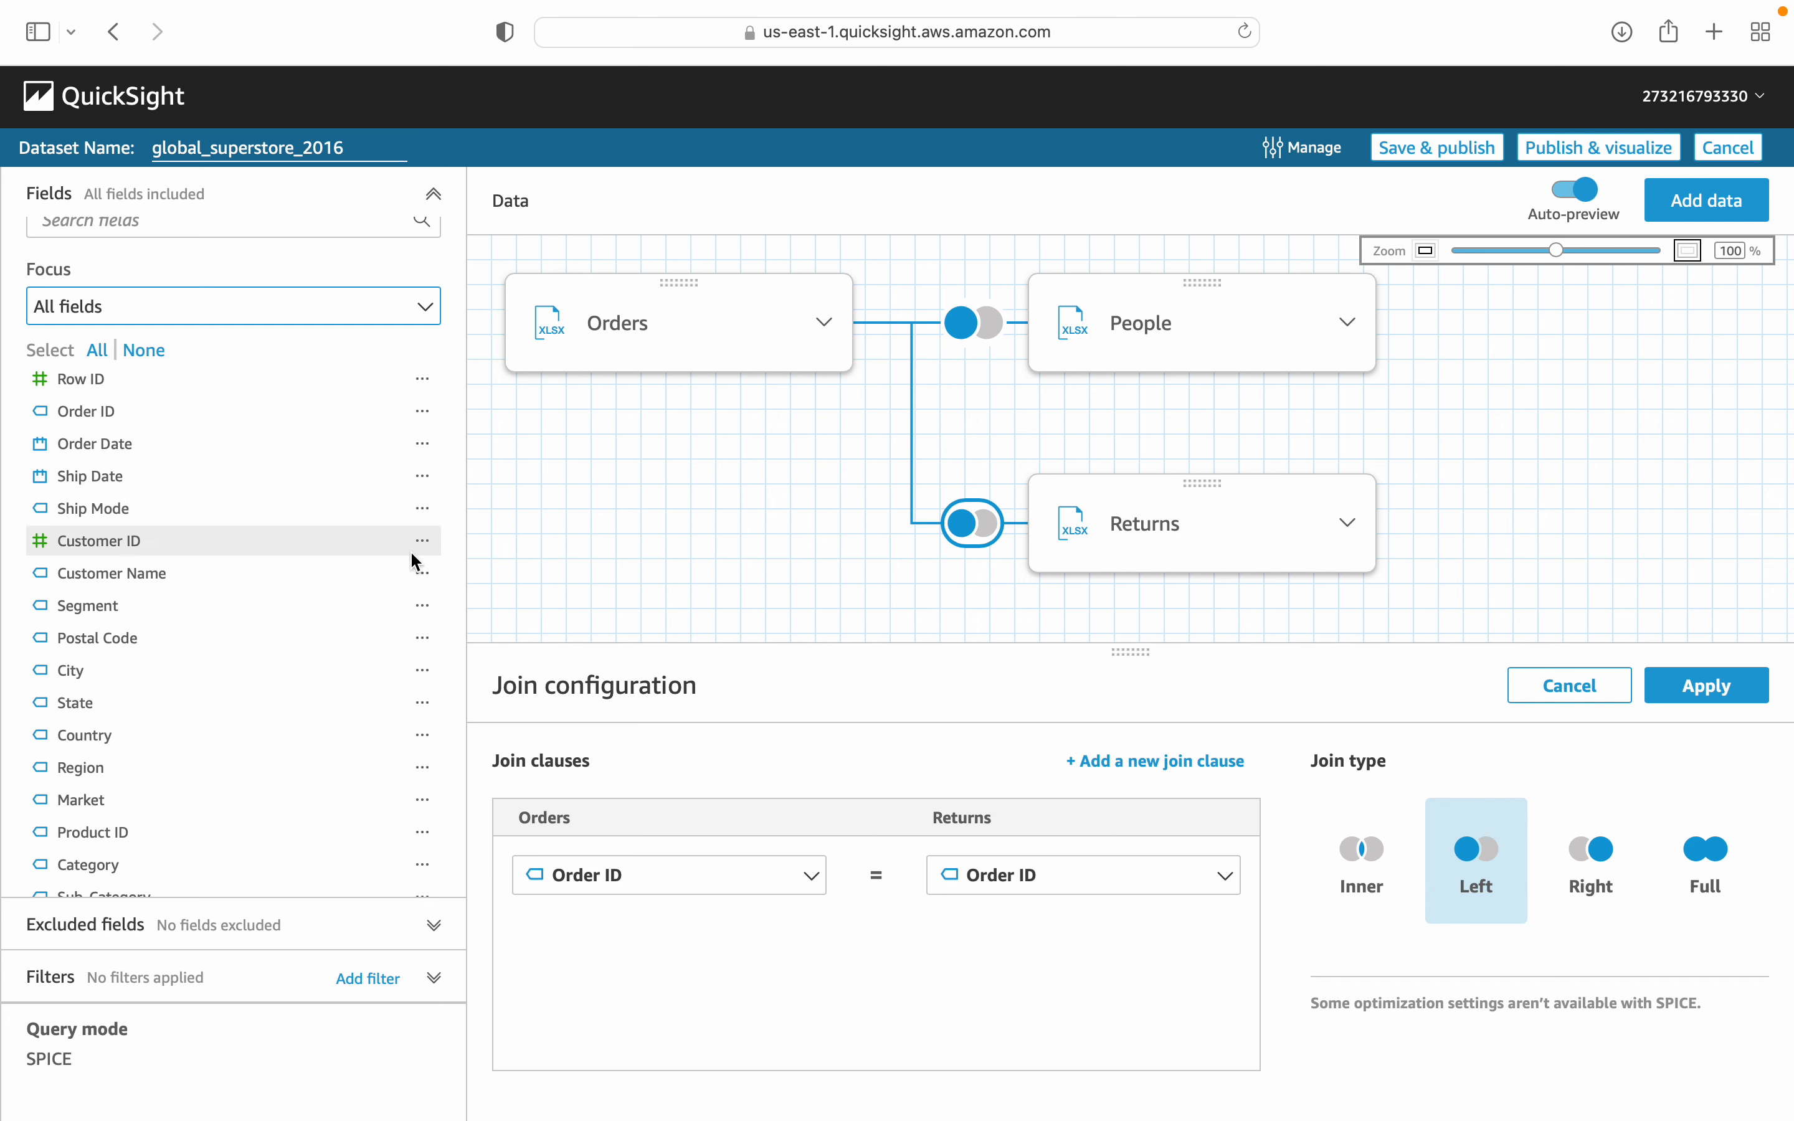
Exclude the Segment and Sub-Category fields from the dataset.
left_click(423, 606)
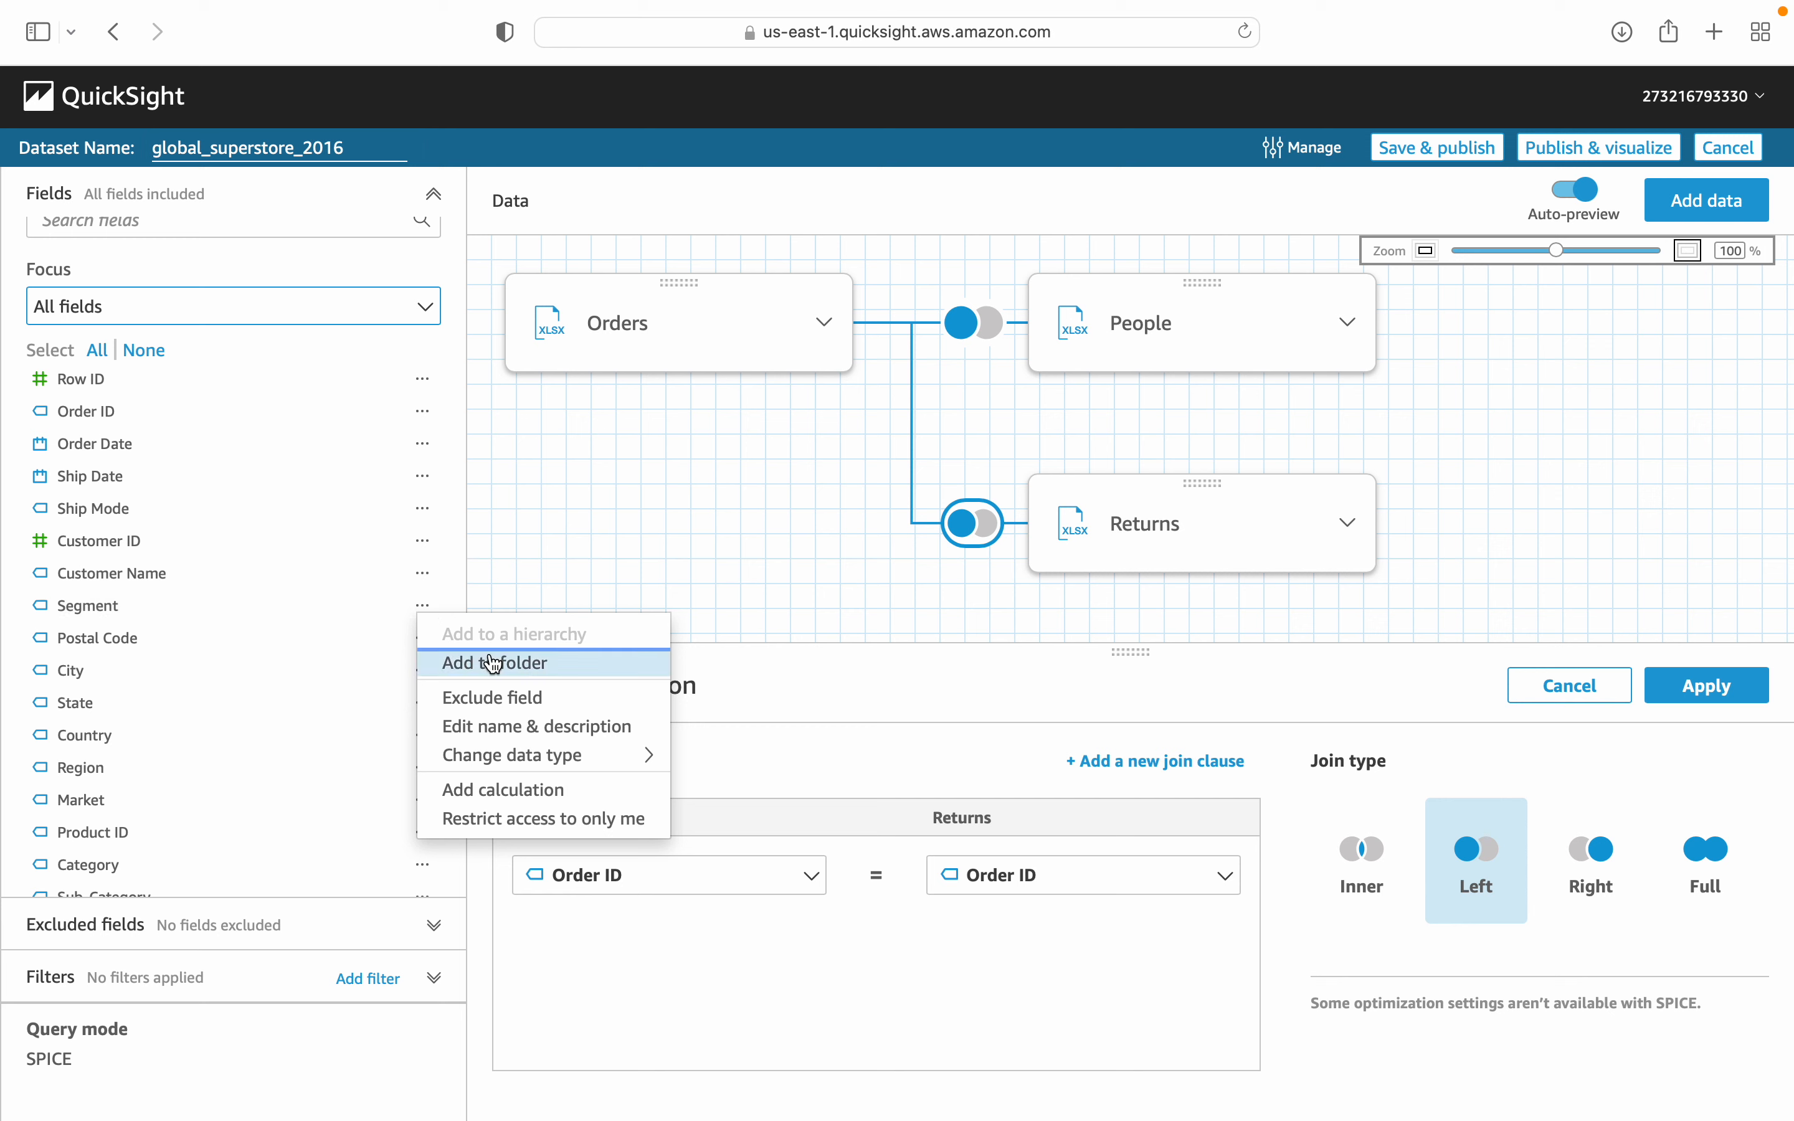
left_click(492, 698)
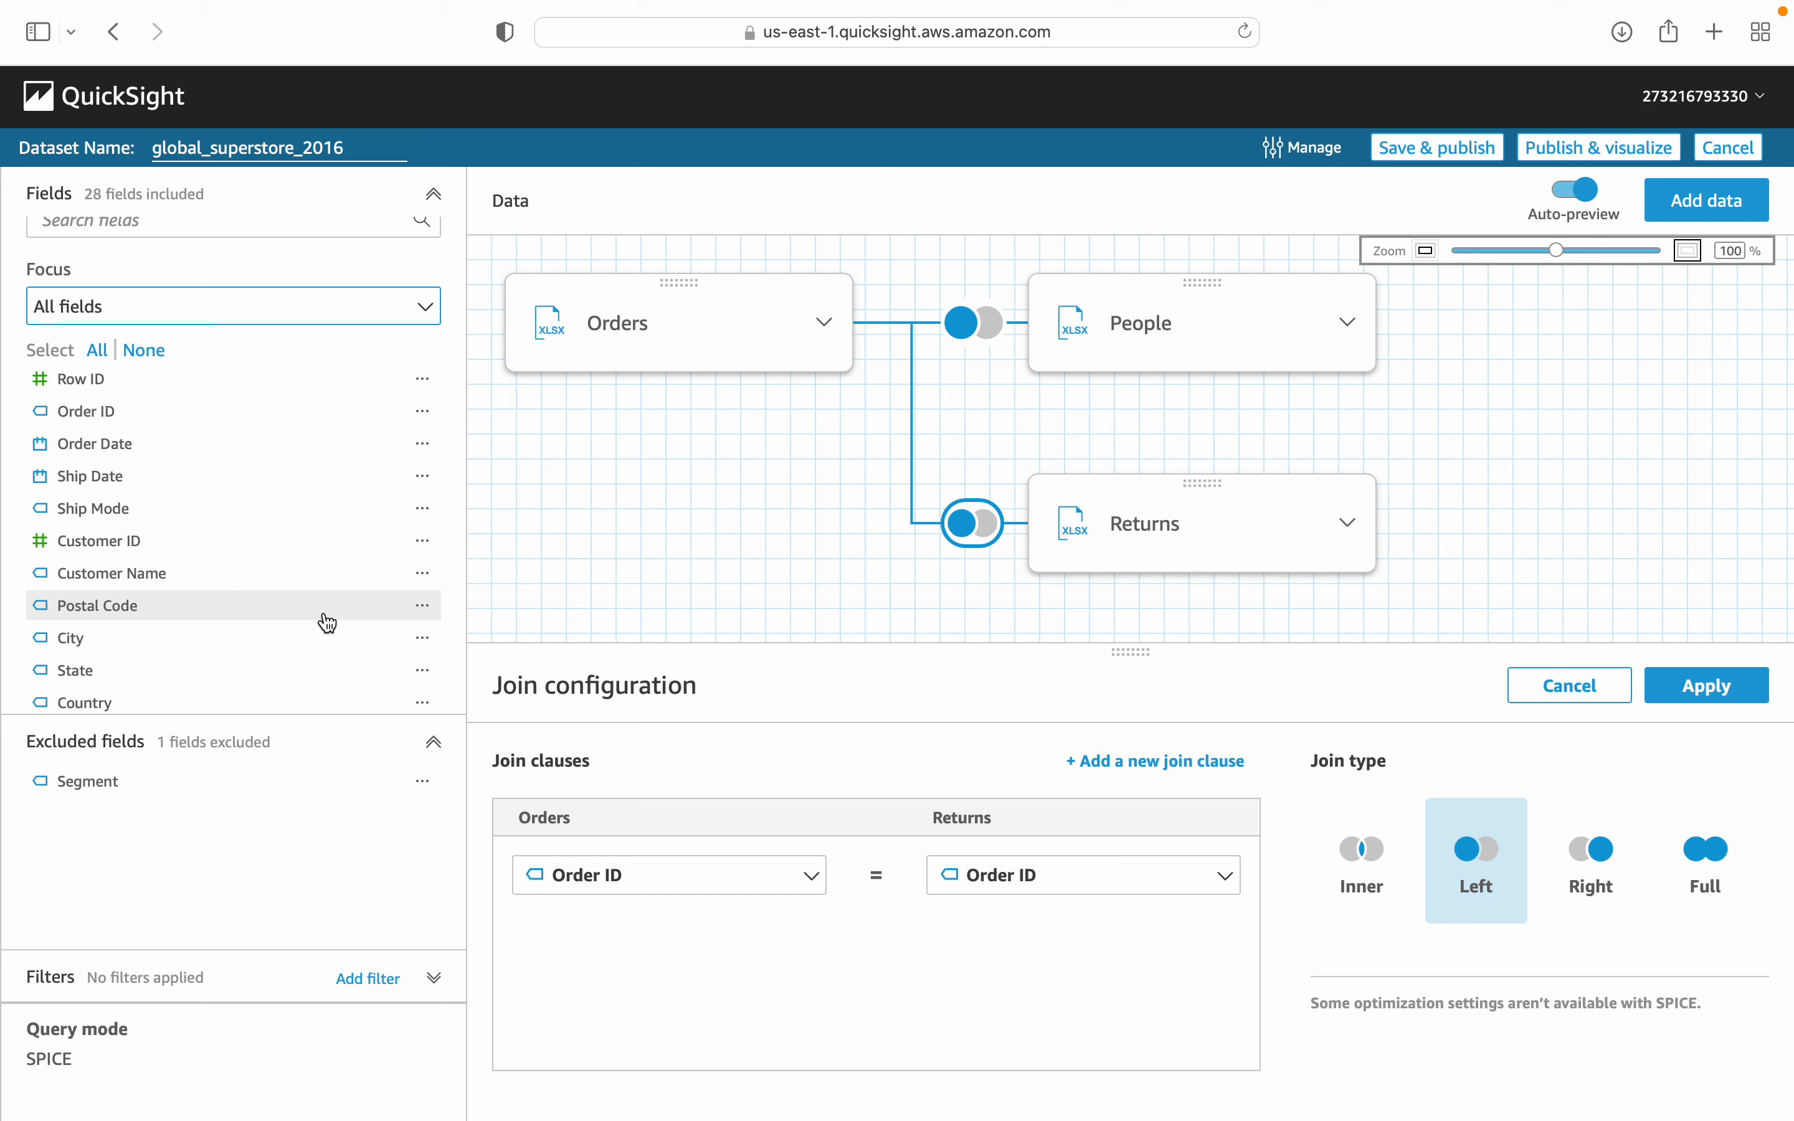
scroll(327, 623, "down", 5)
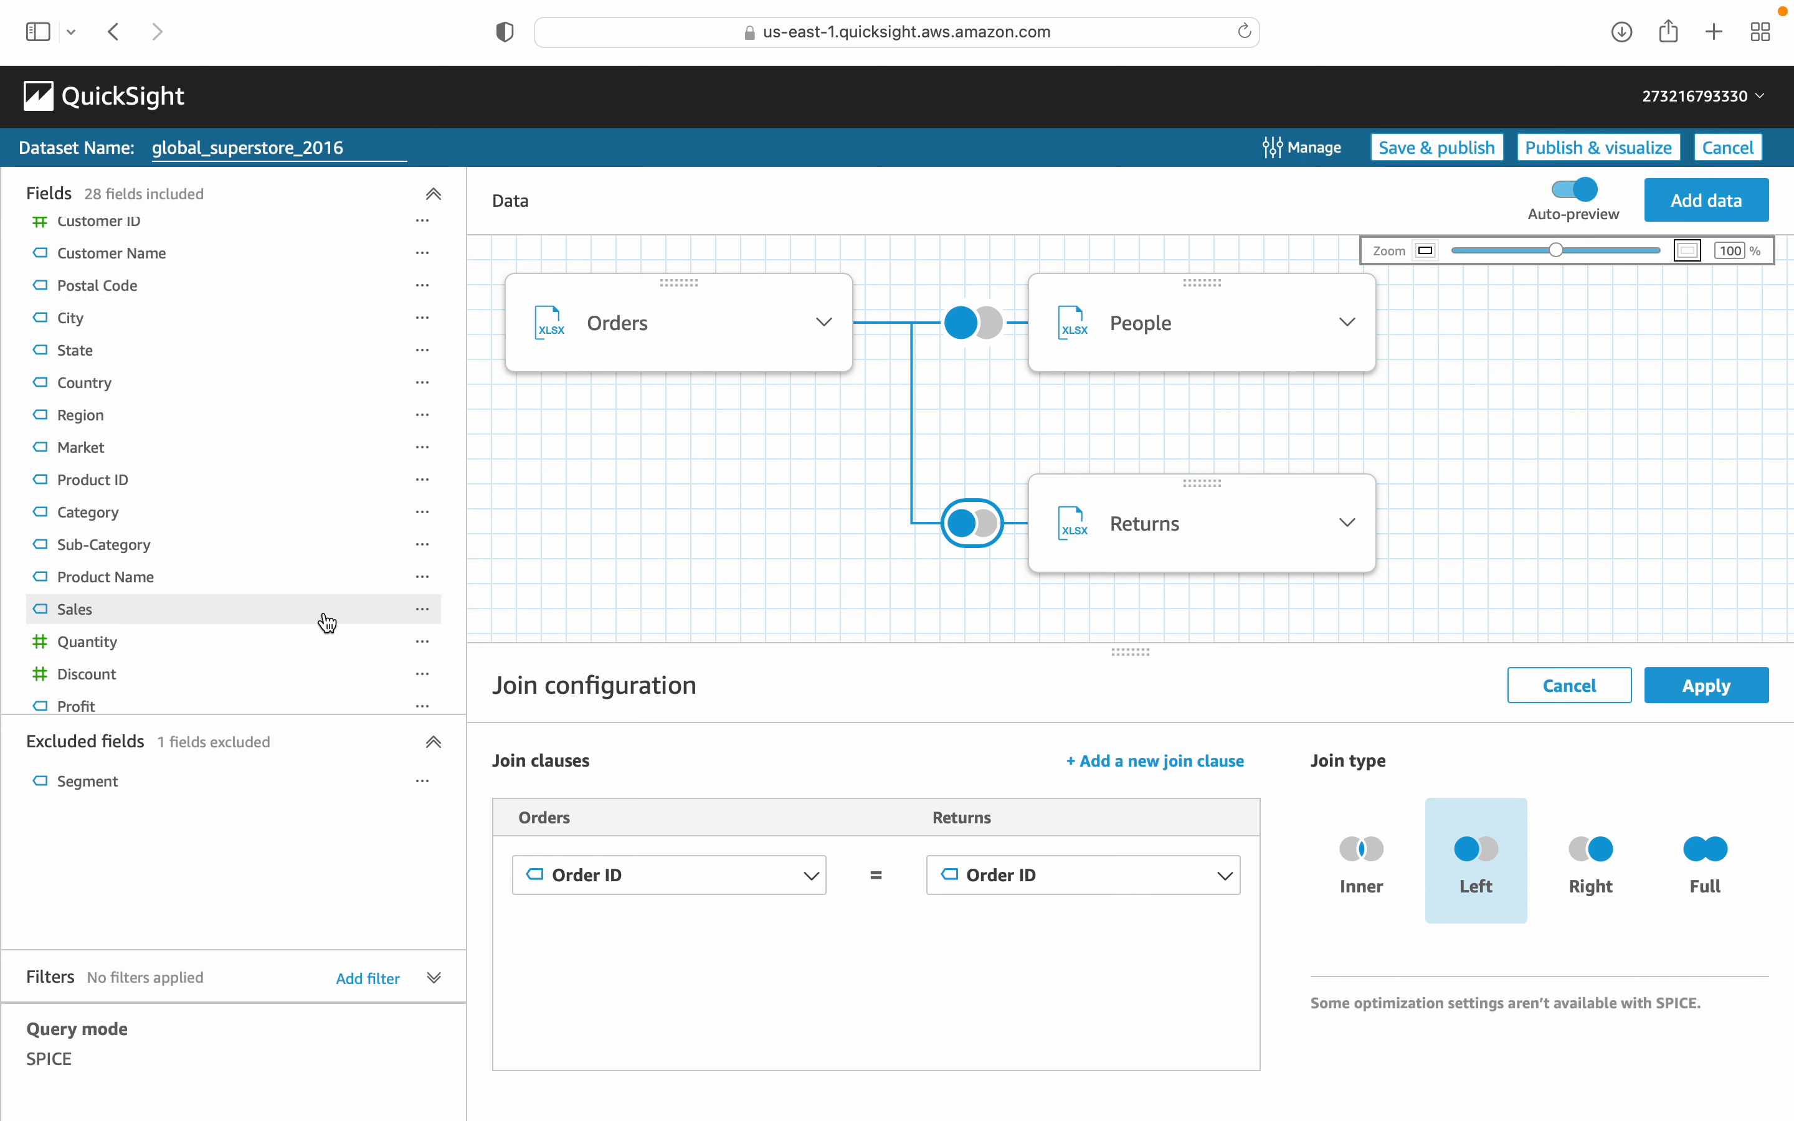
scroll(327, 623, "down", 4)
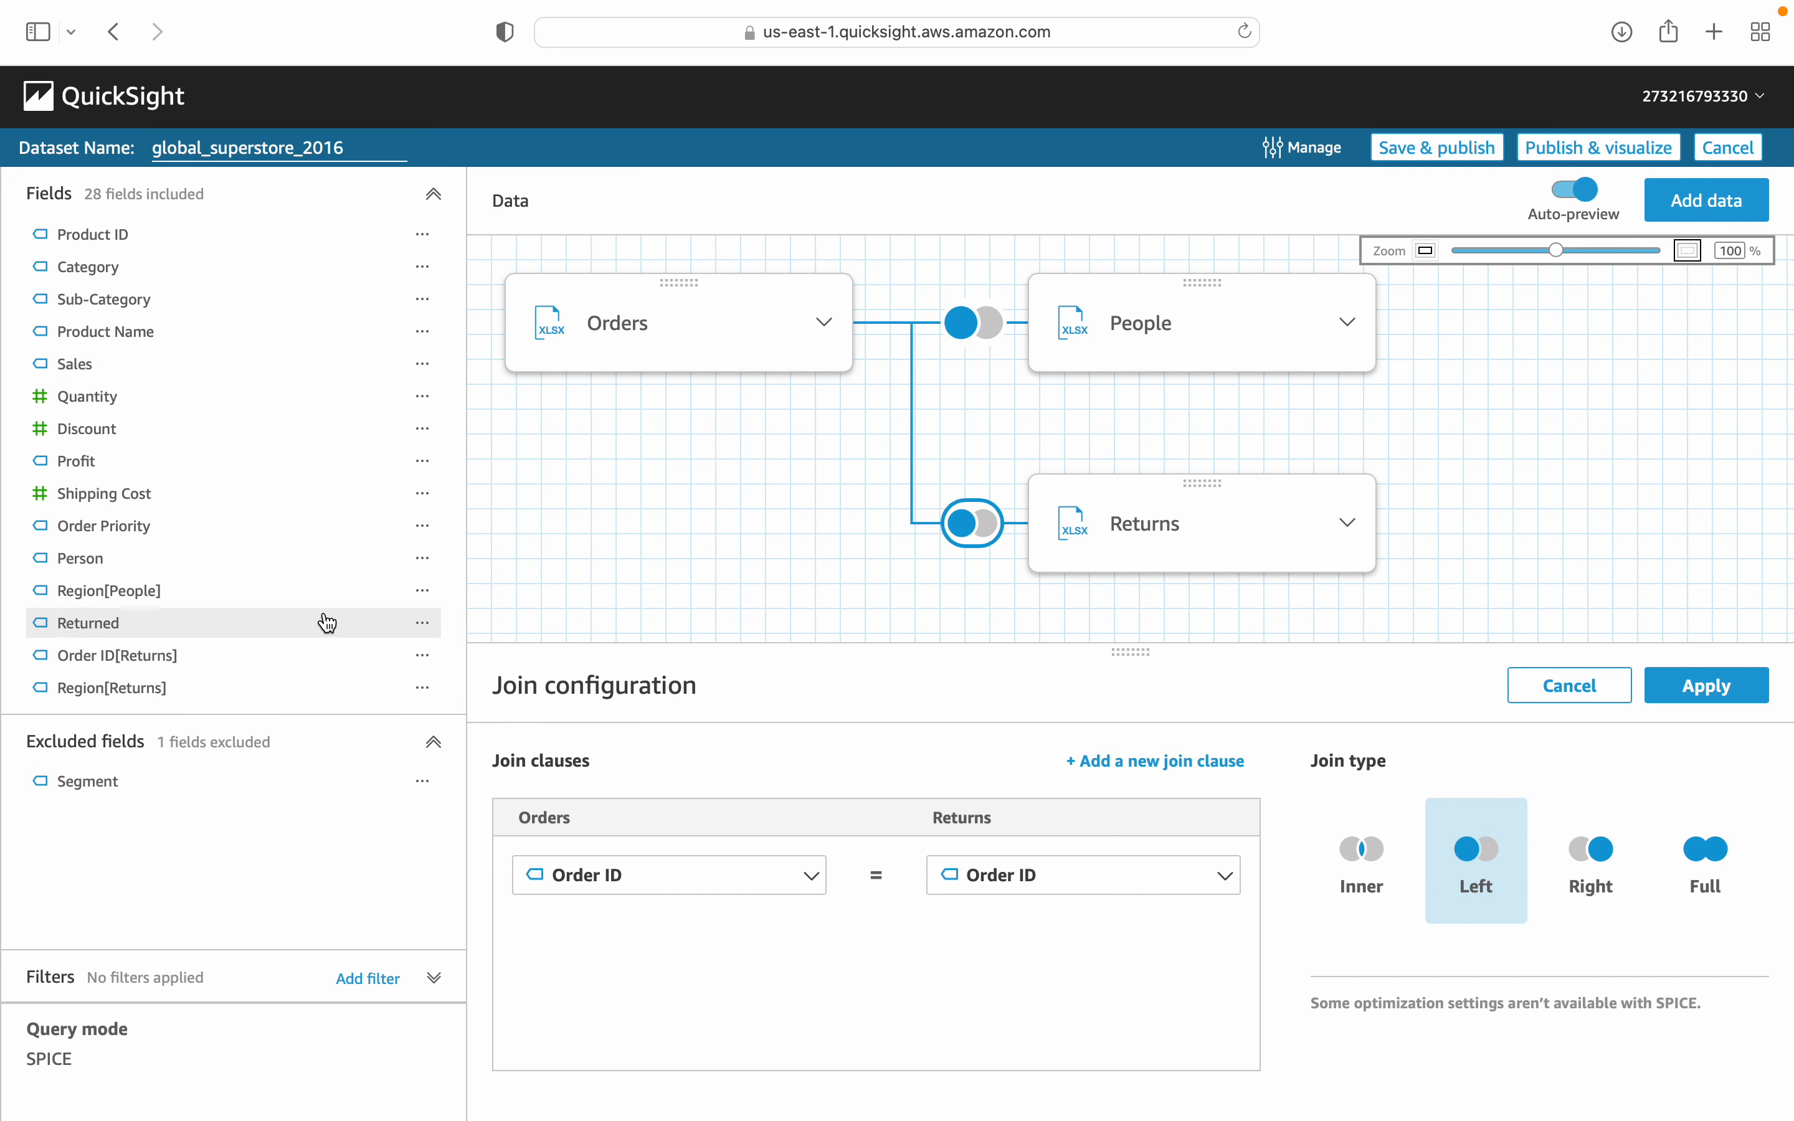
scroll(332, 619, "up", 2)
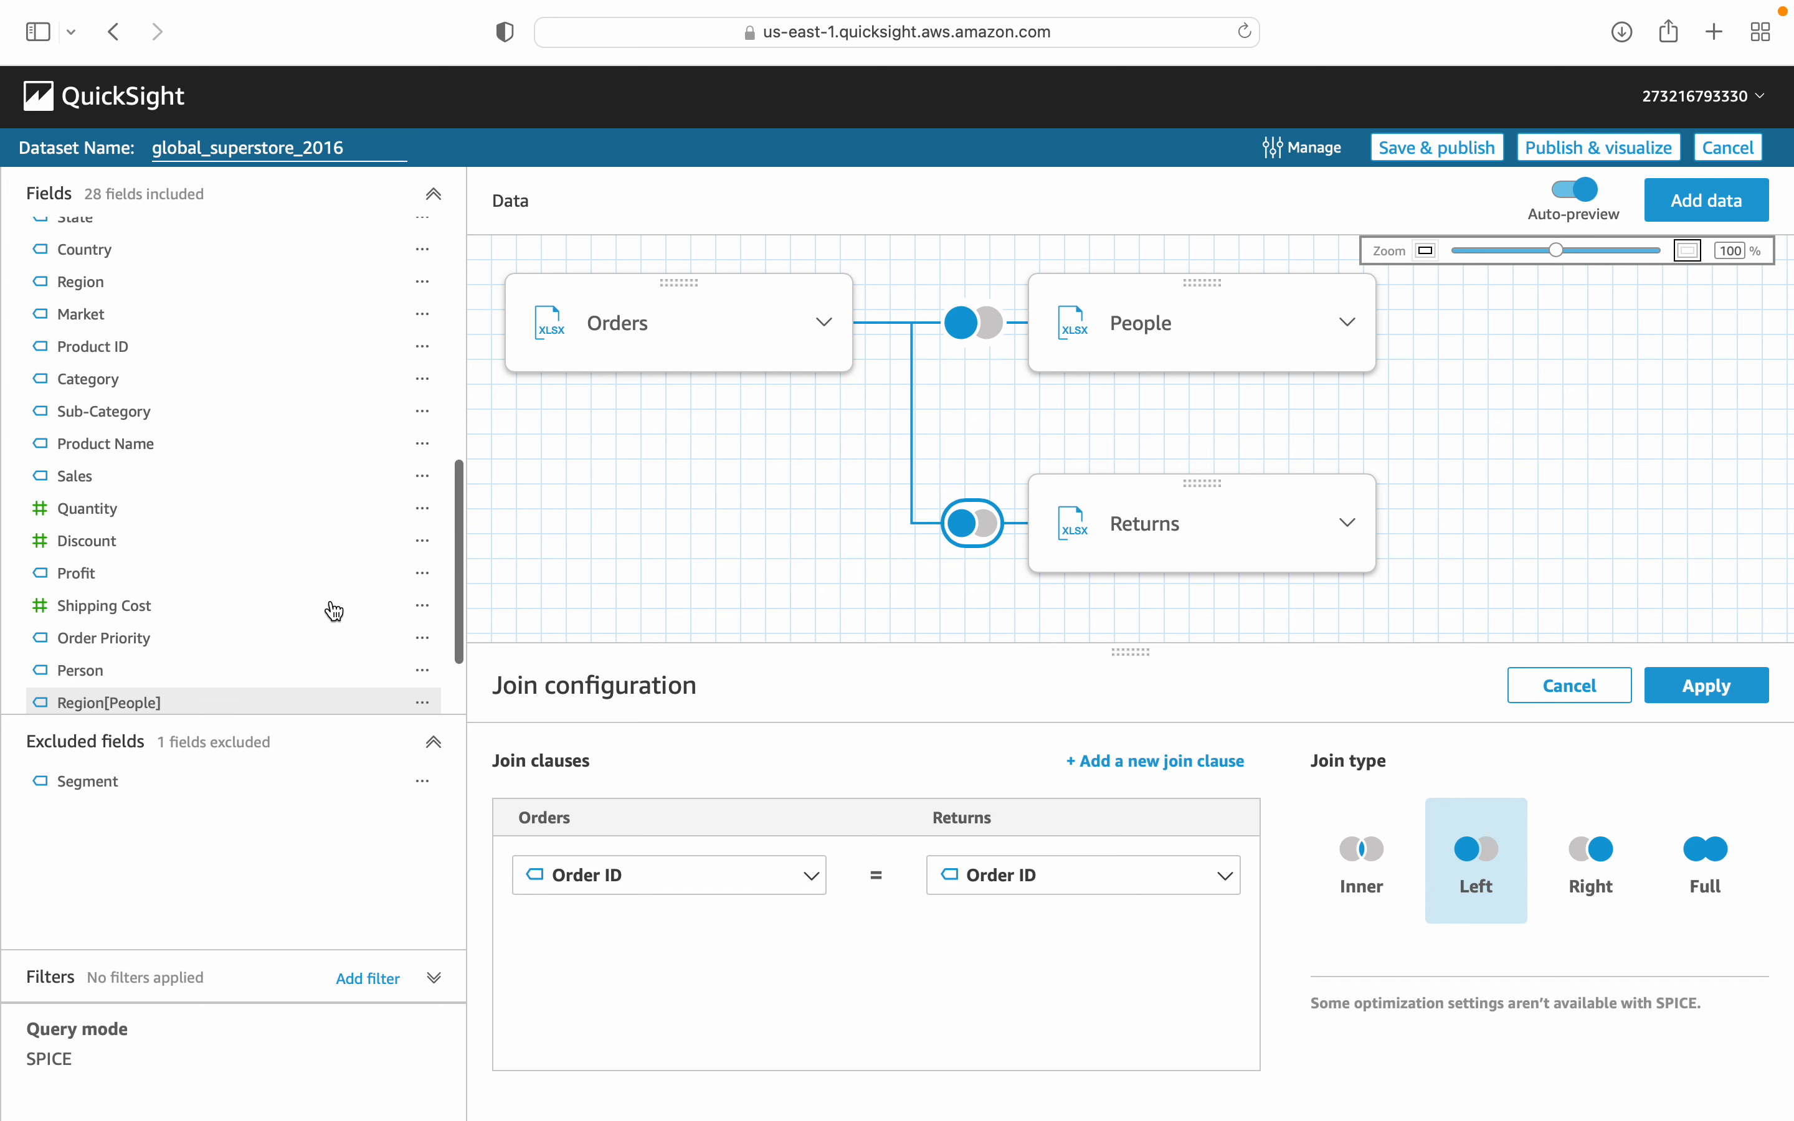
scroll(334, 610, "up", 1)
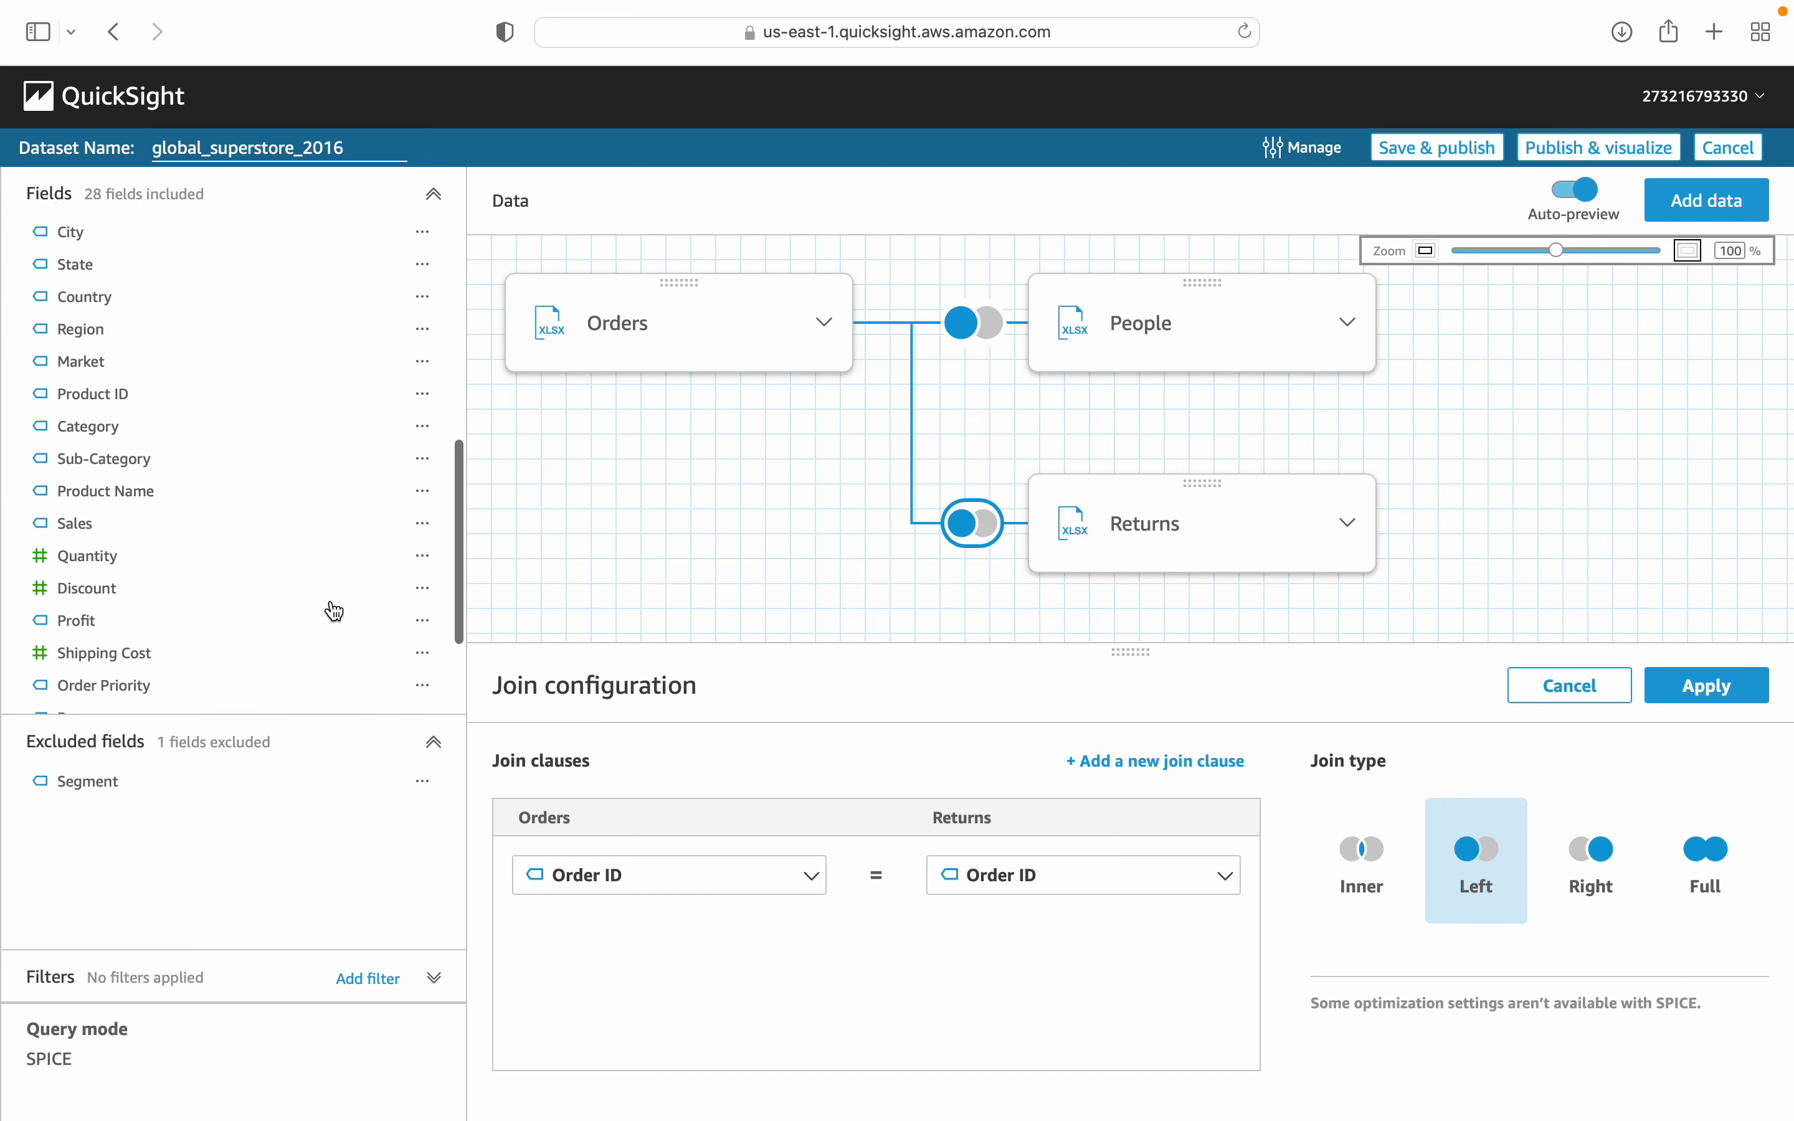
left_click(424, 470)
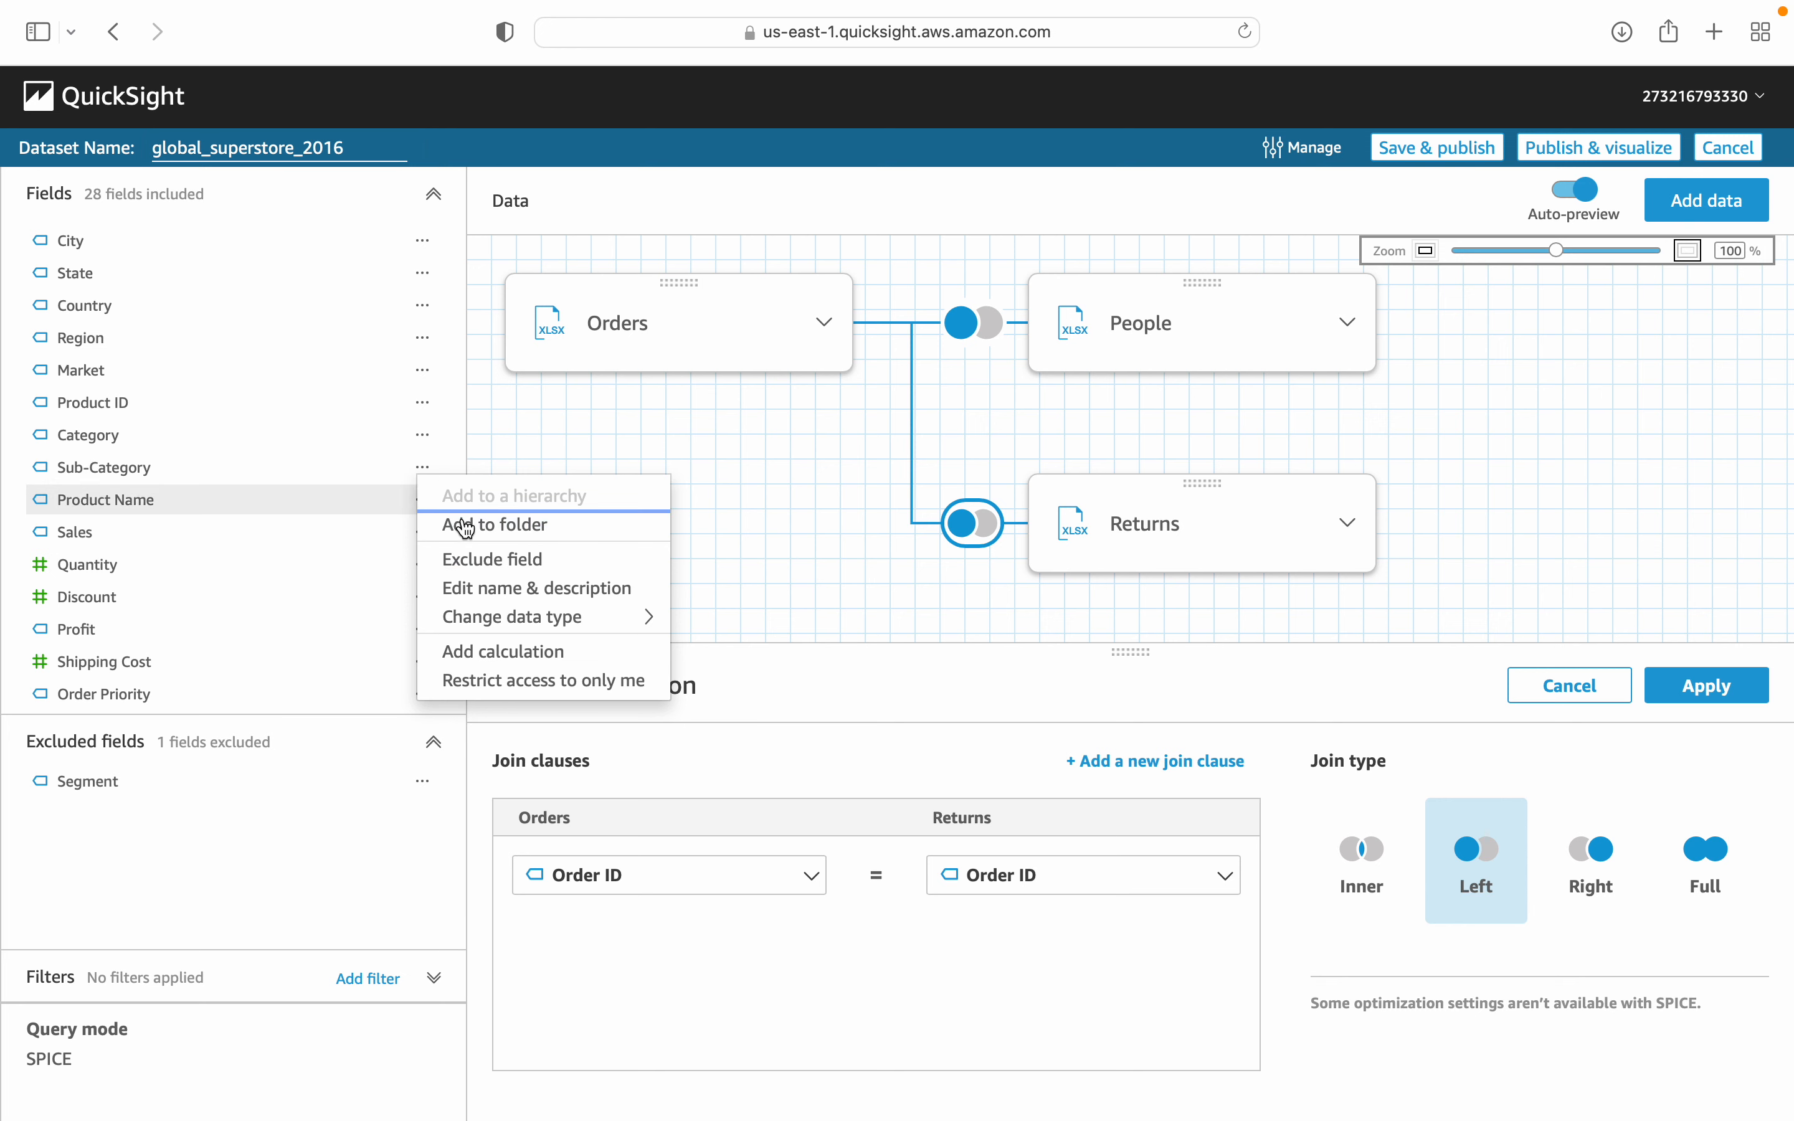
left_click(504, 565)
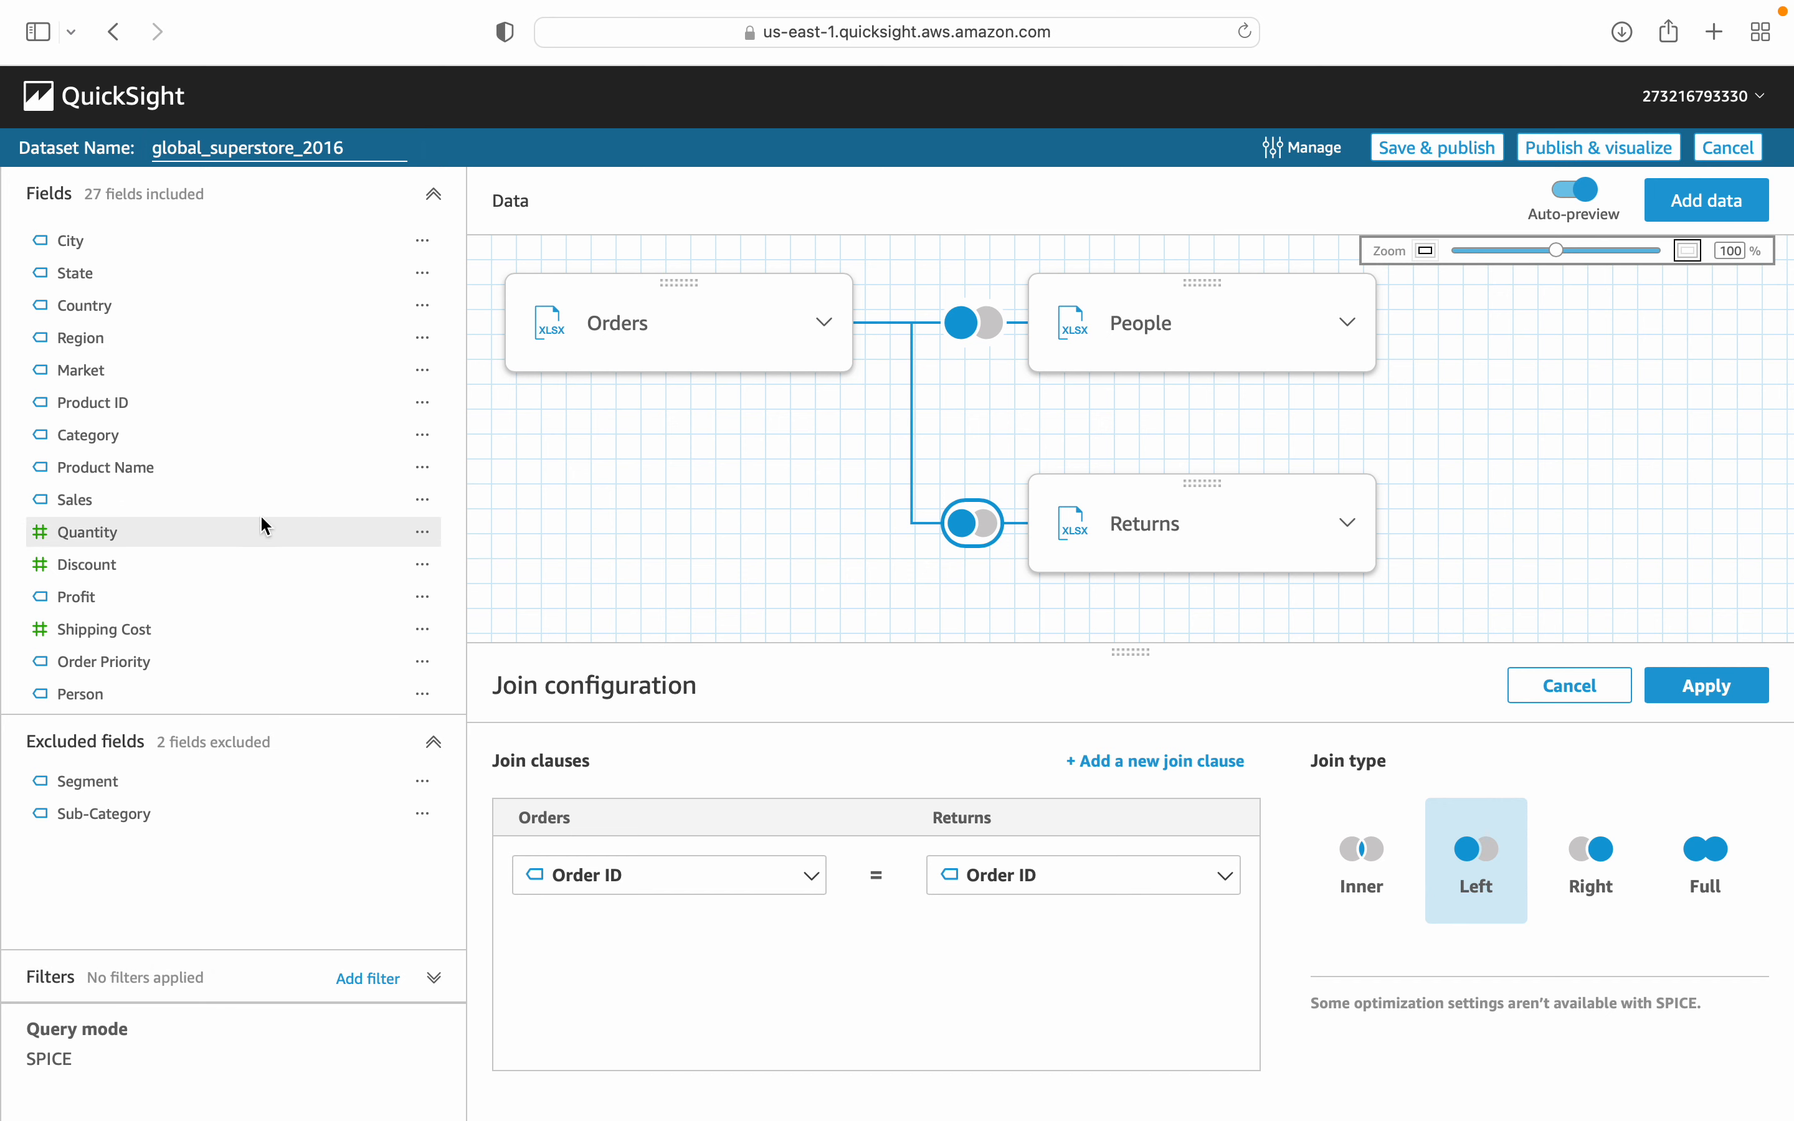
Include the excluded Segment and Sub-Category fields in the dataset again.
scroll(260, 487, "up", 5)
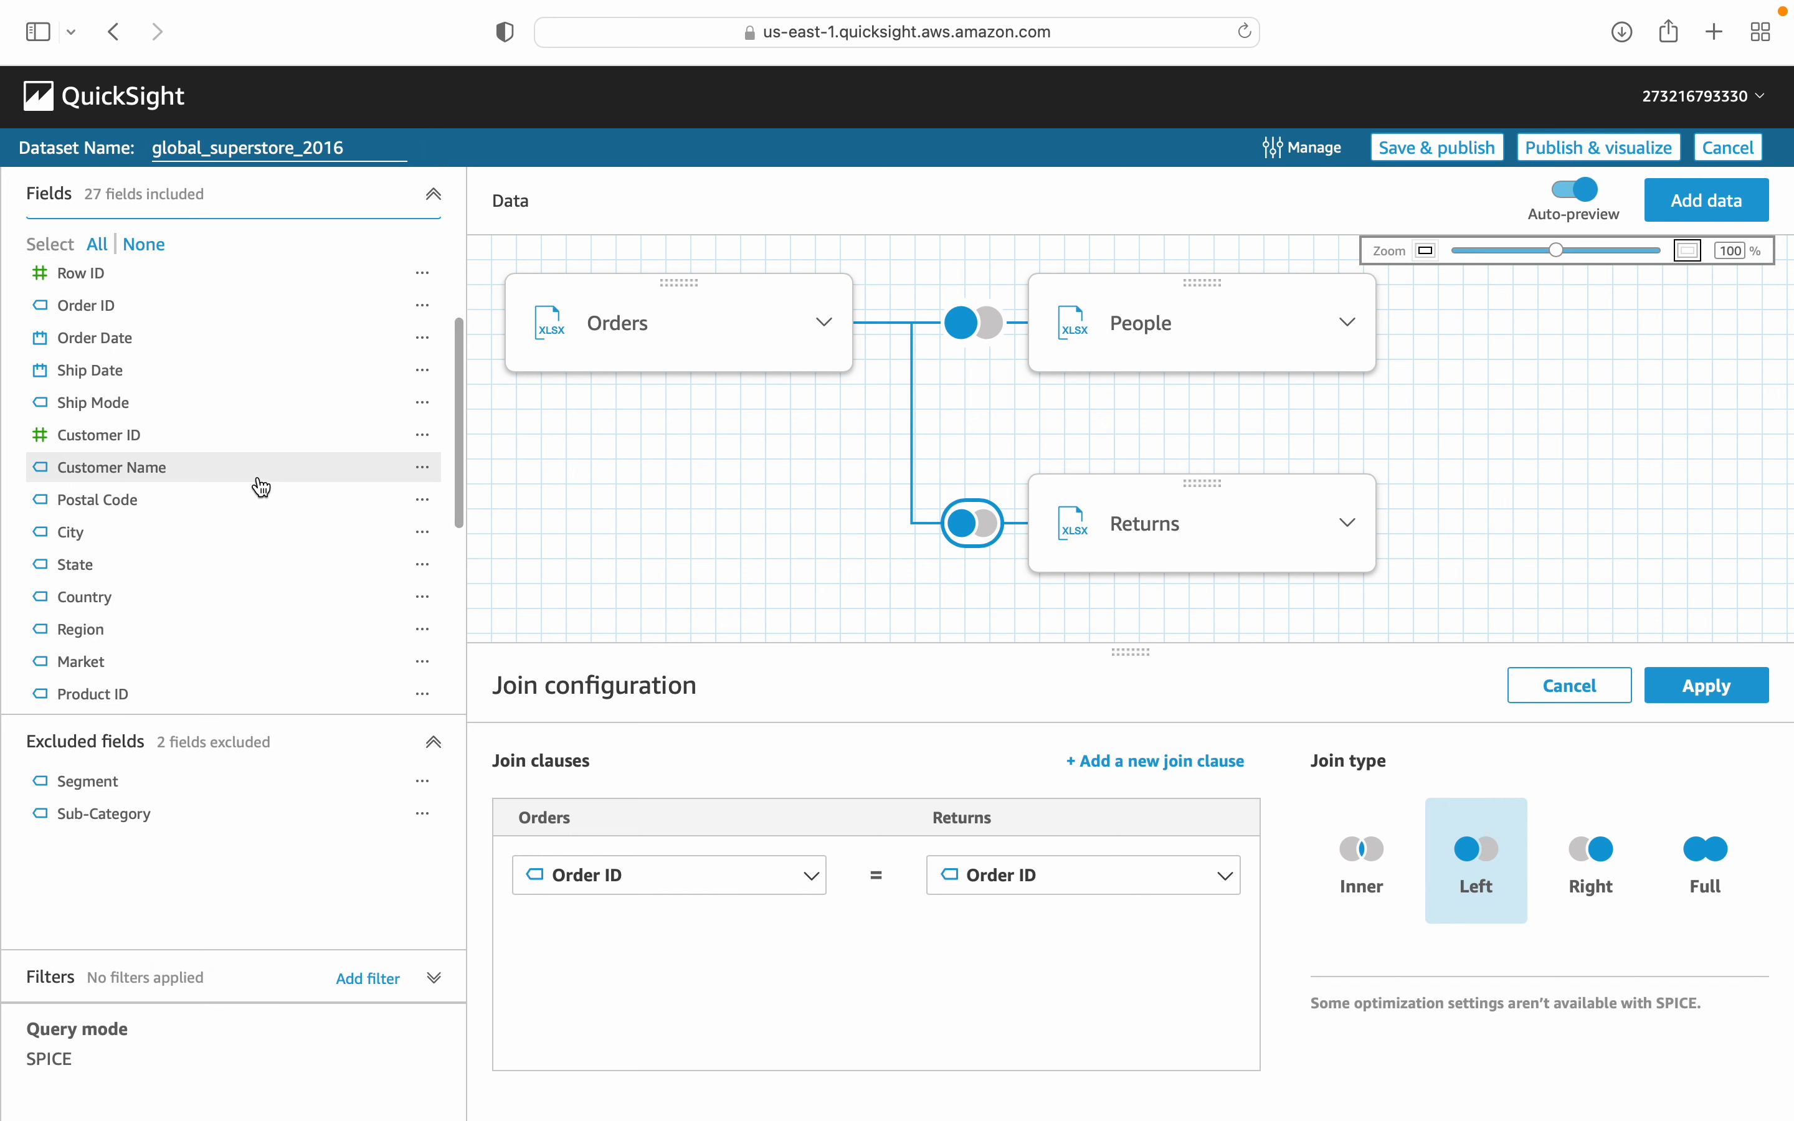
scroll(259, 487, "down", 5)
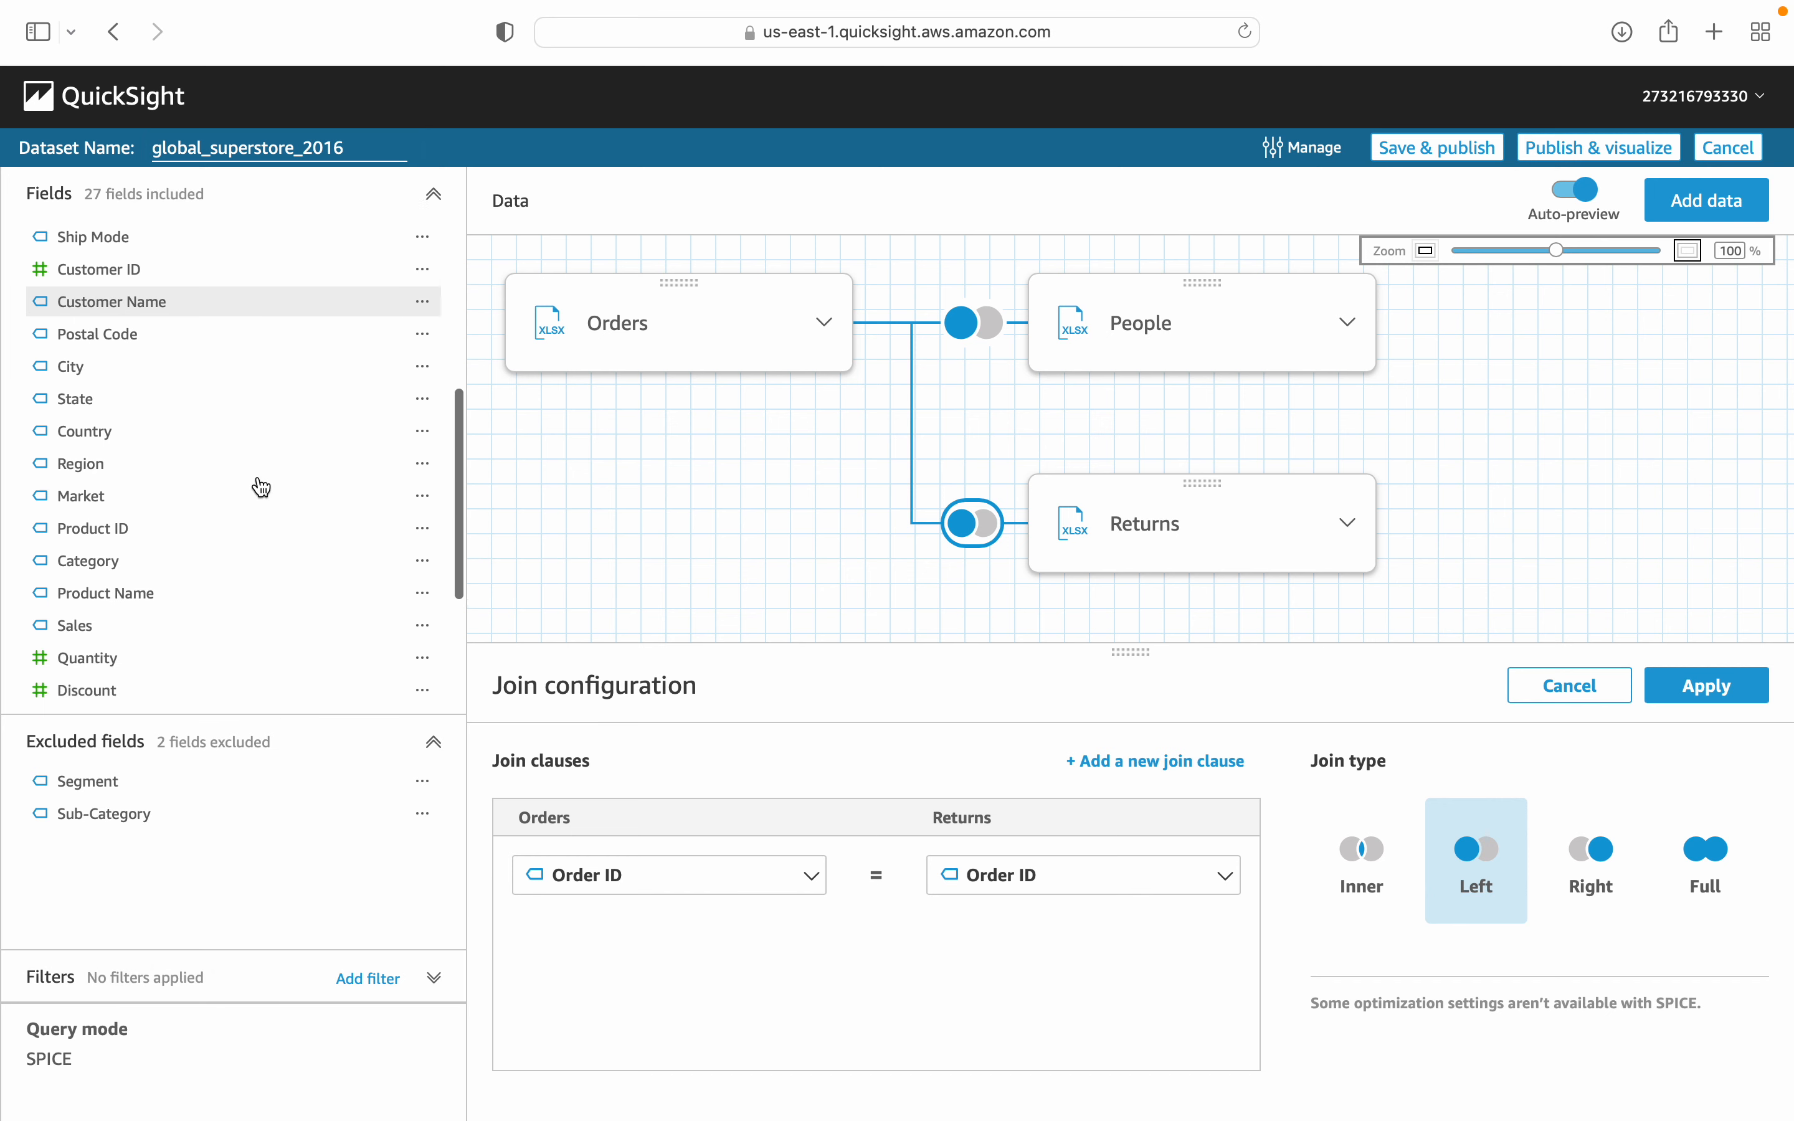
left_click(425, 782)
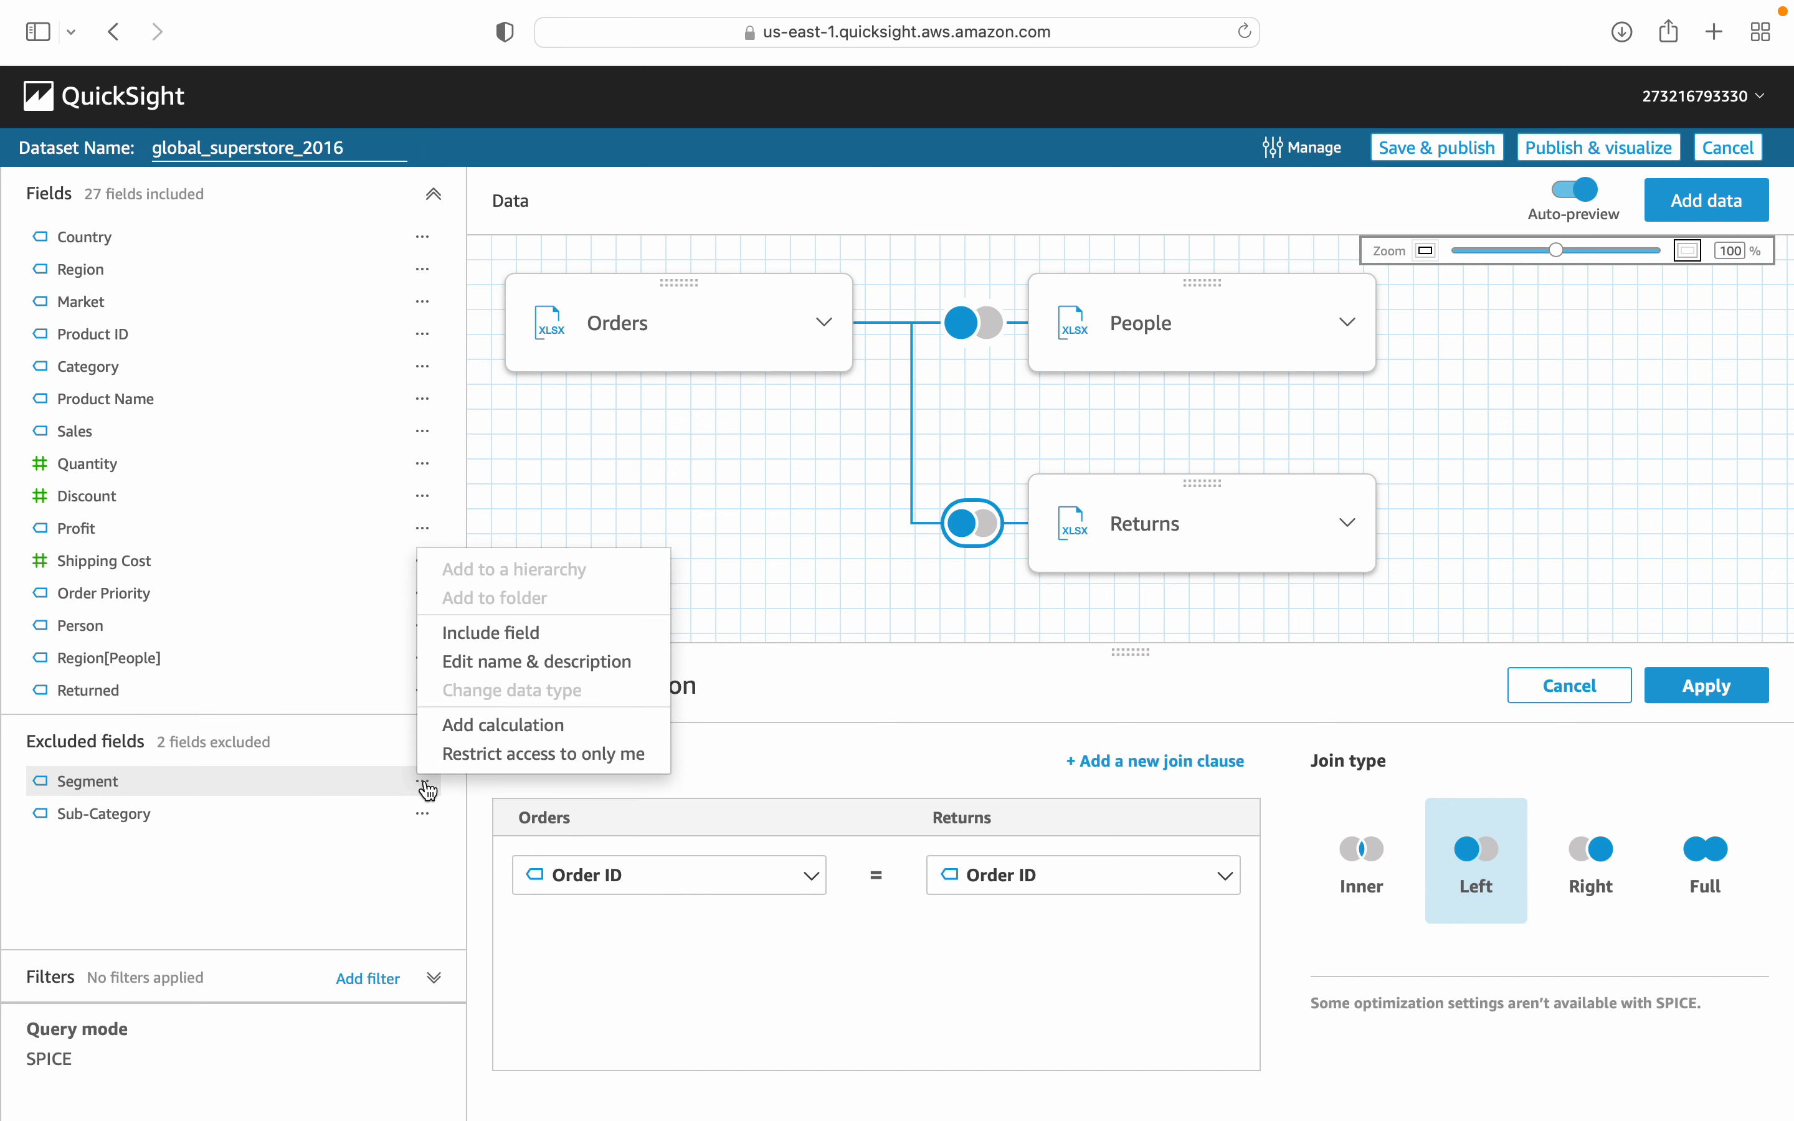
left_click(519, 646)
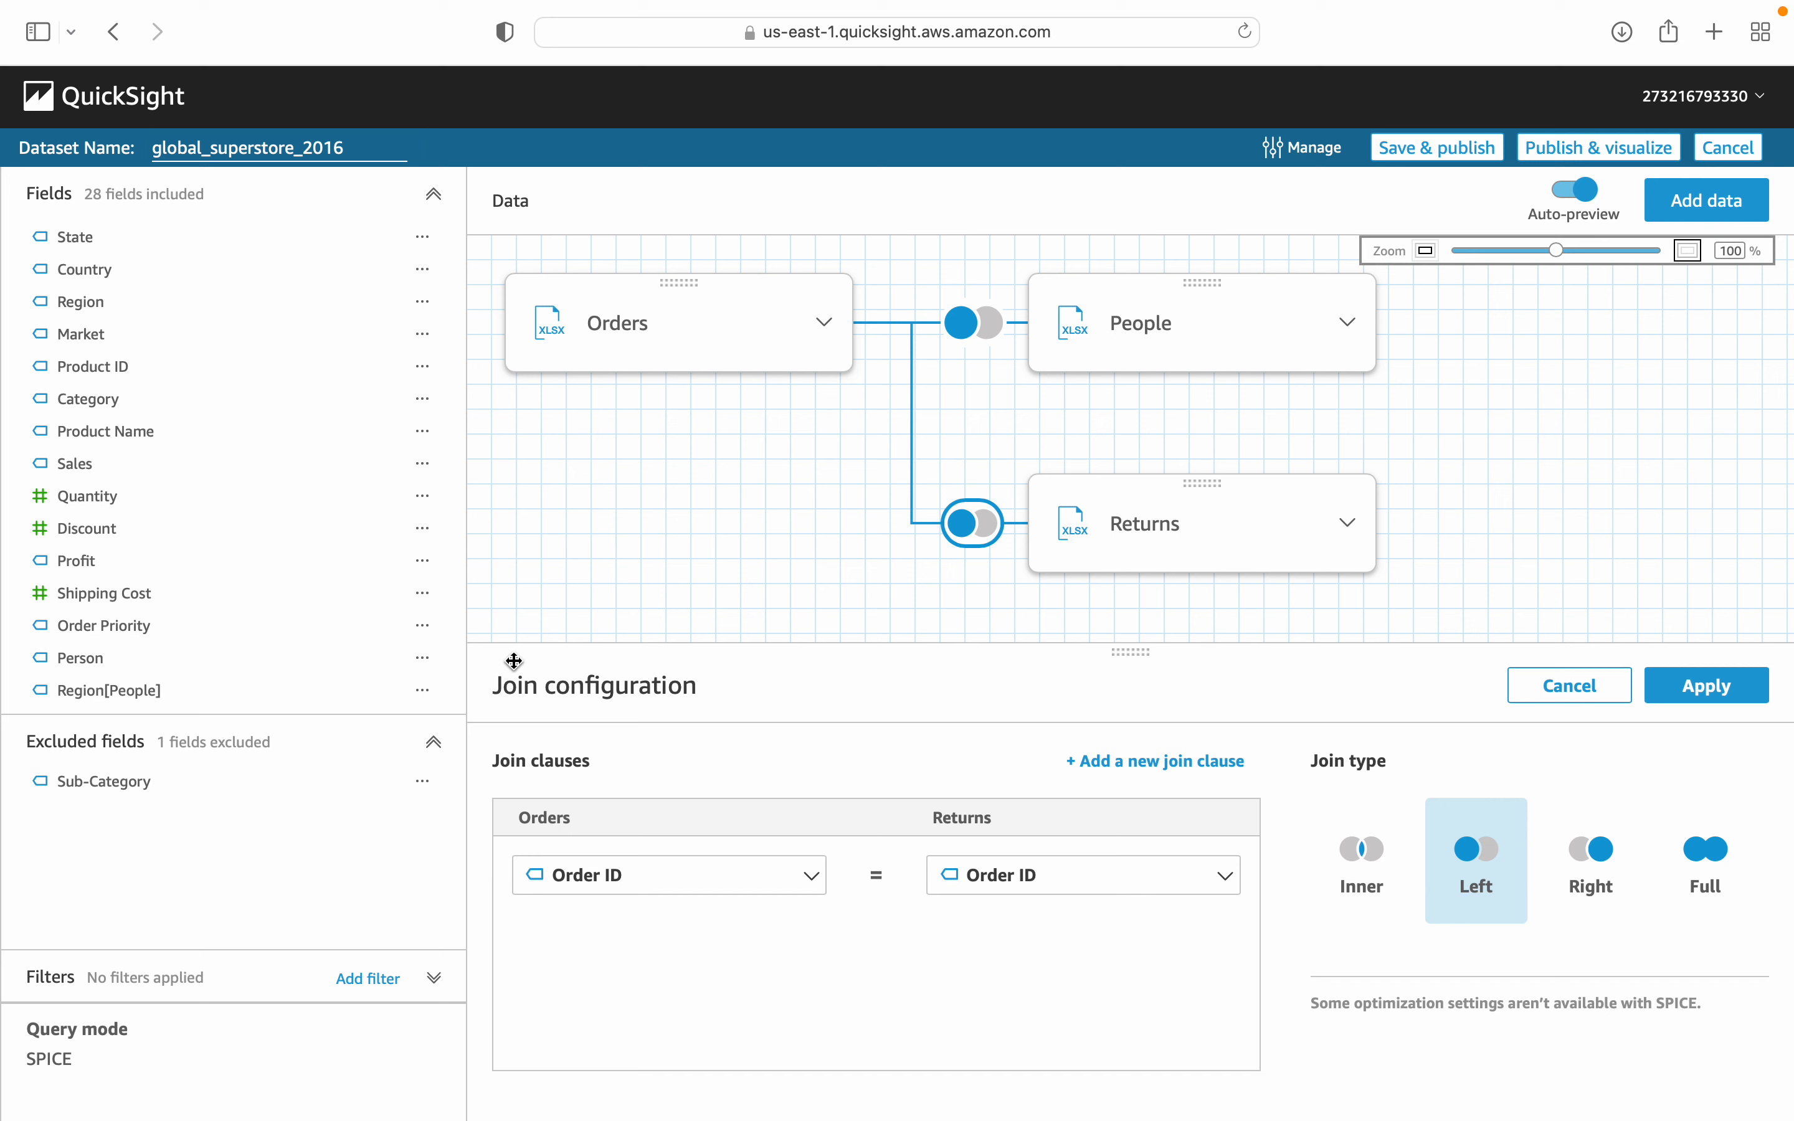
left_click(424, 782)
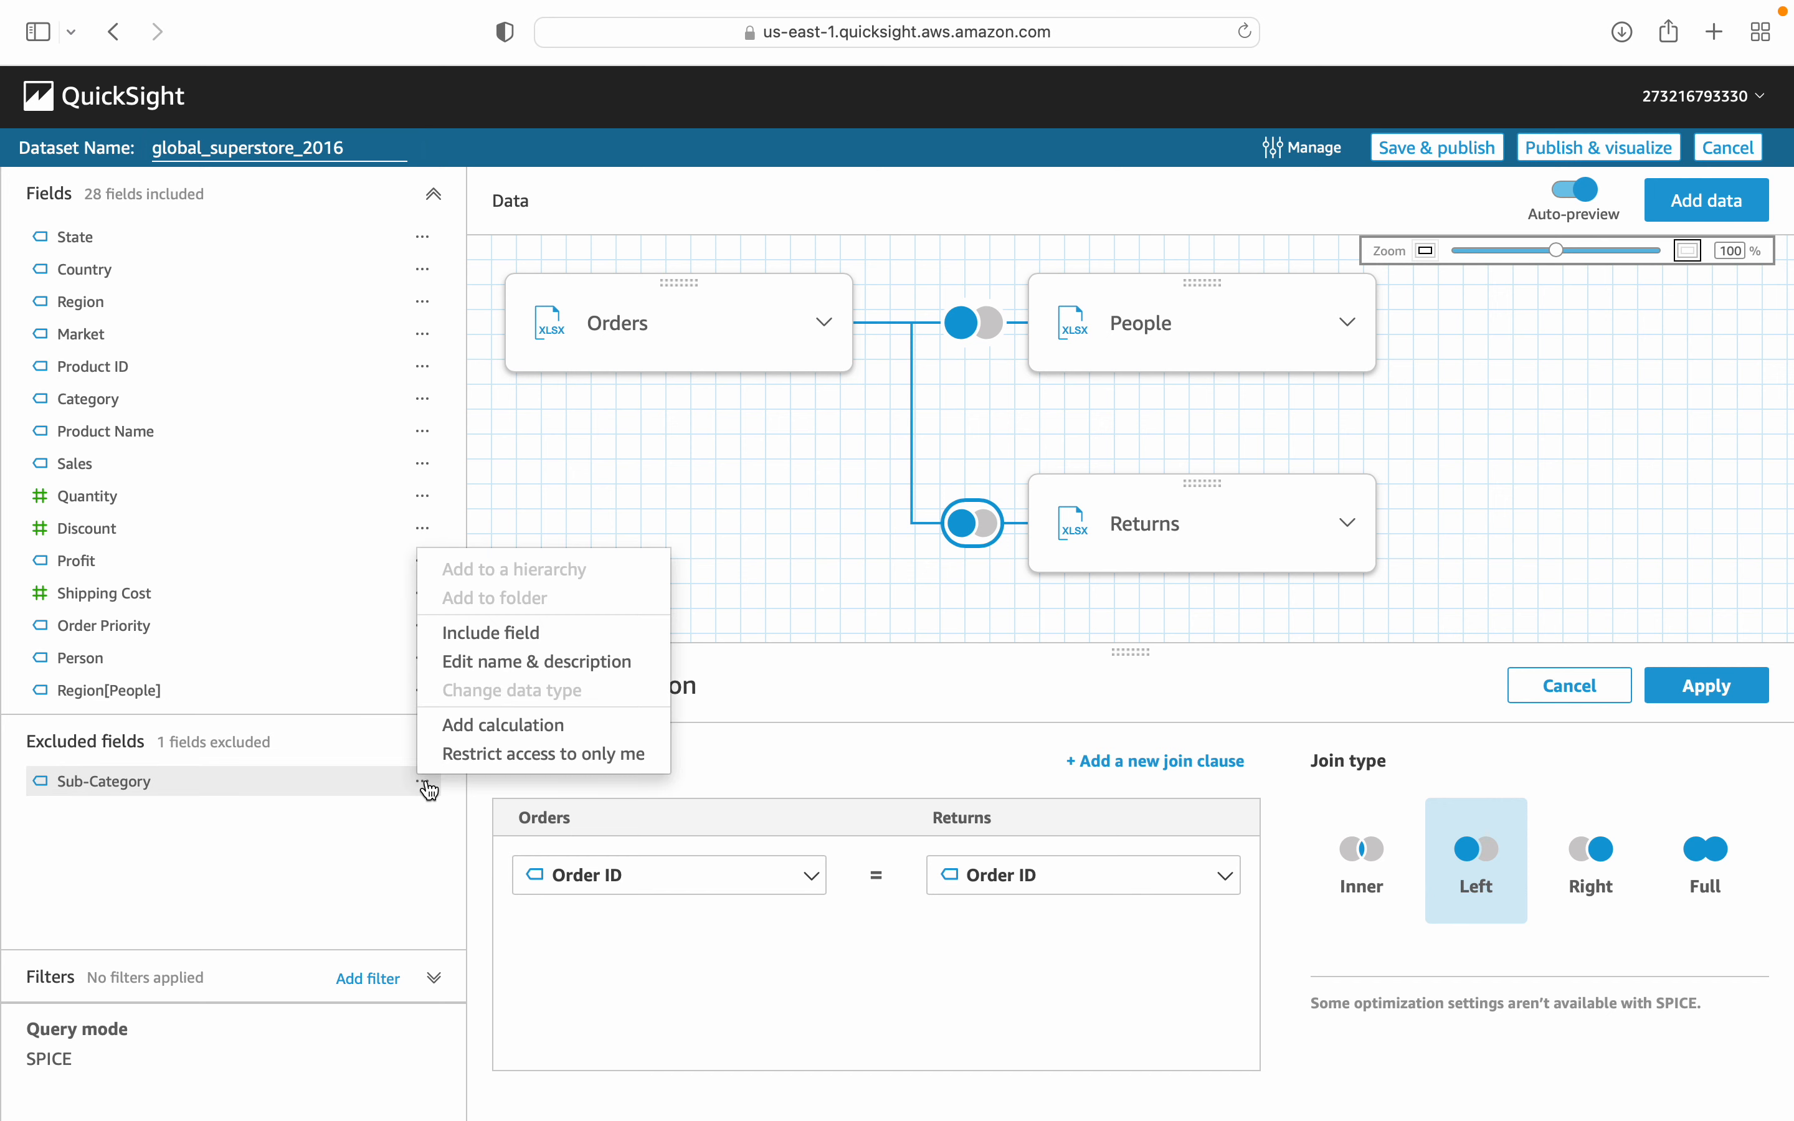
left_click(533, 646)
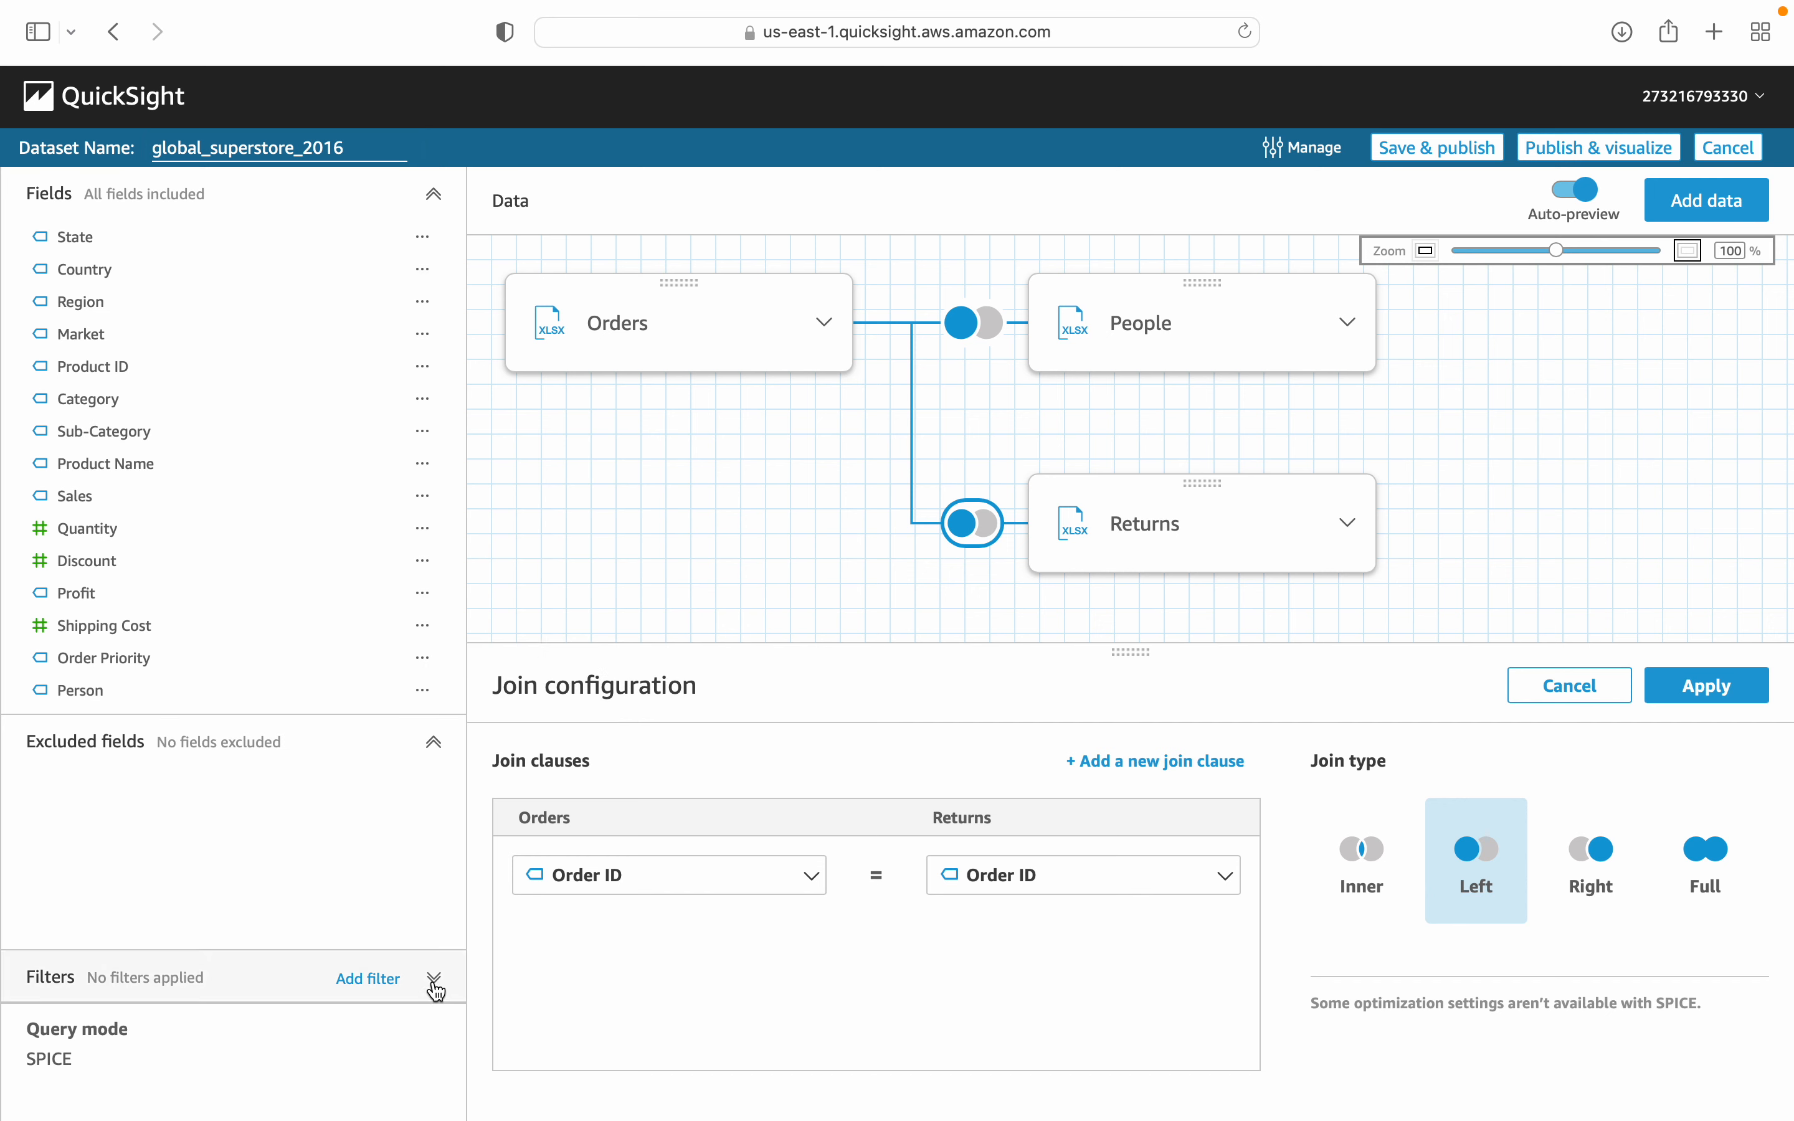
Add a dataset filter on the Region field, finding the field by searching for "re".
left_click(393, 981)
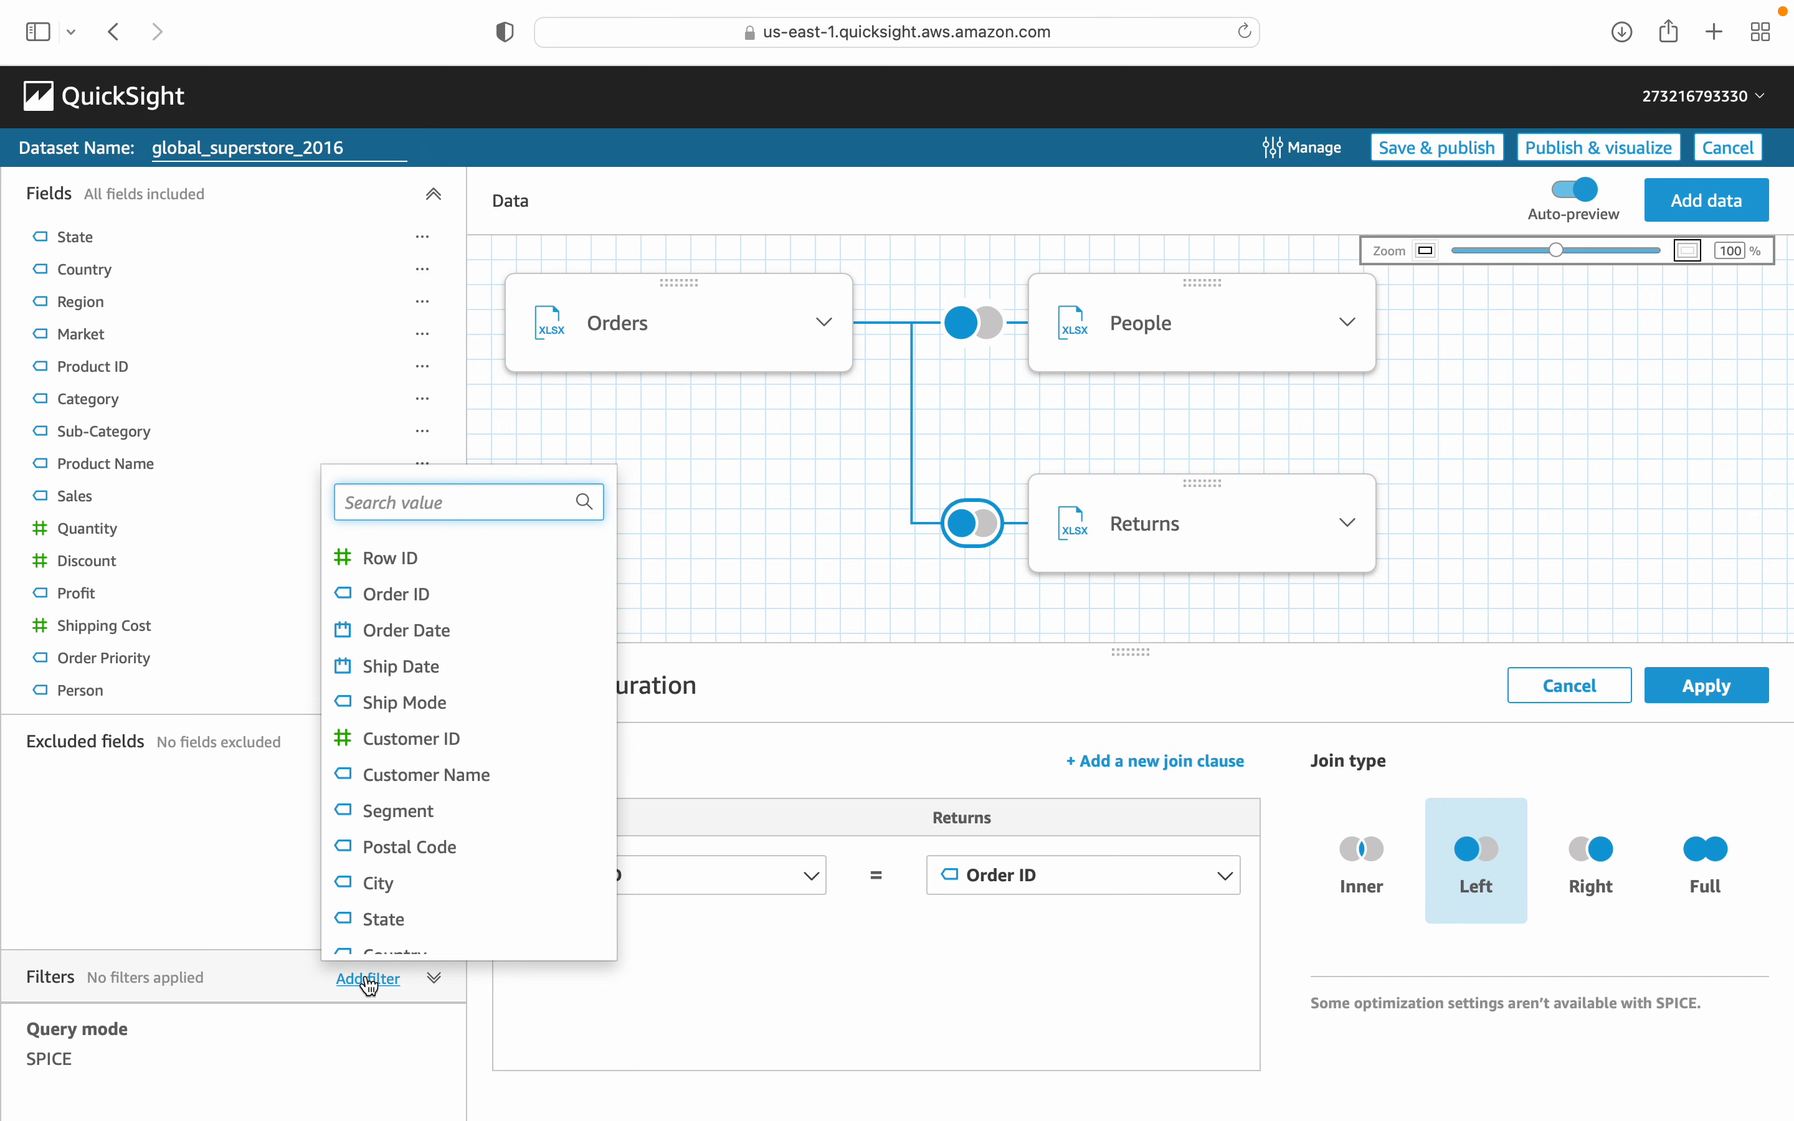
type("re")
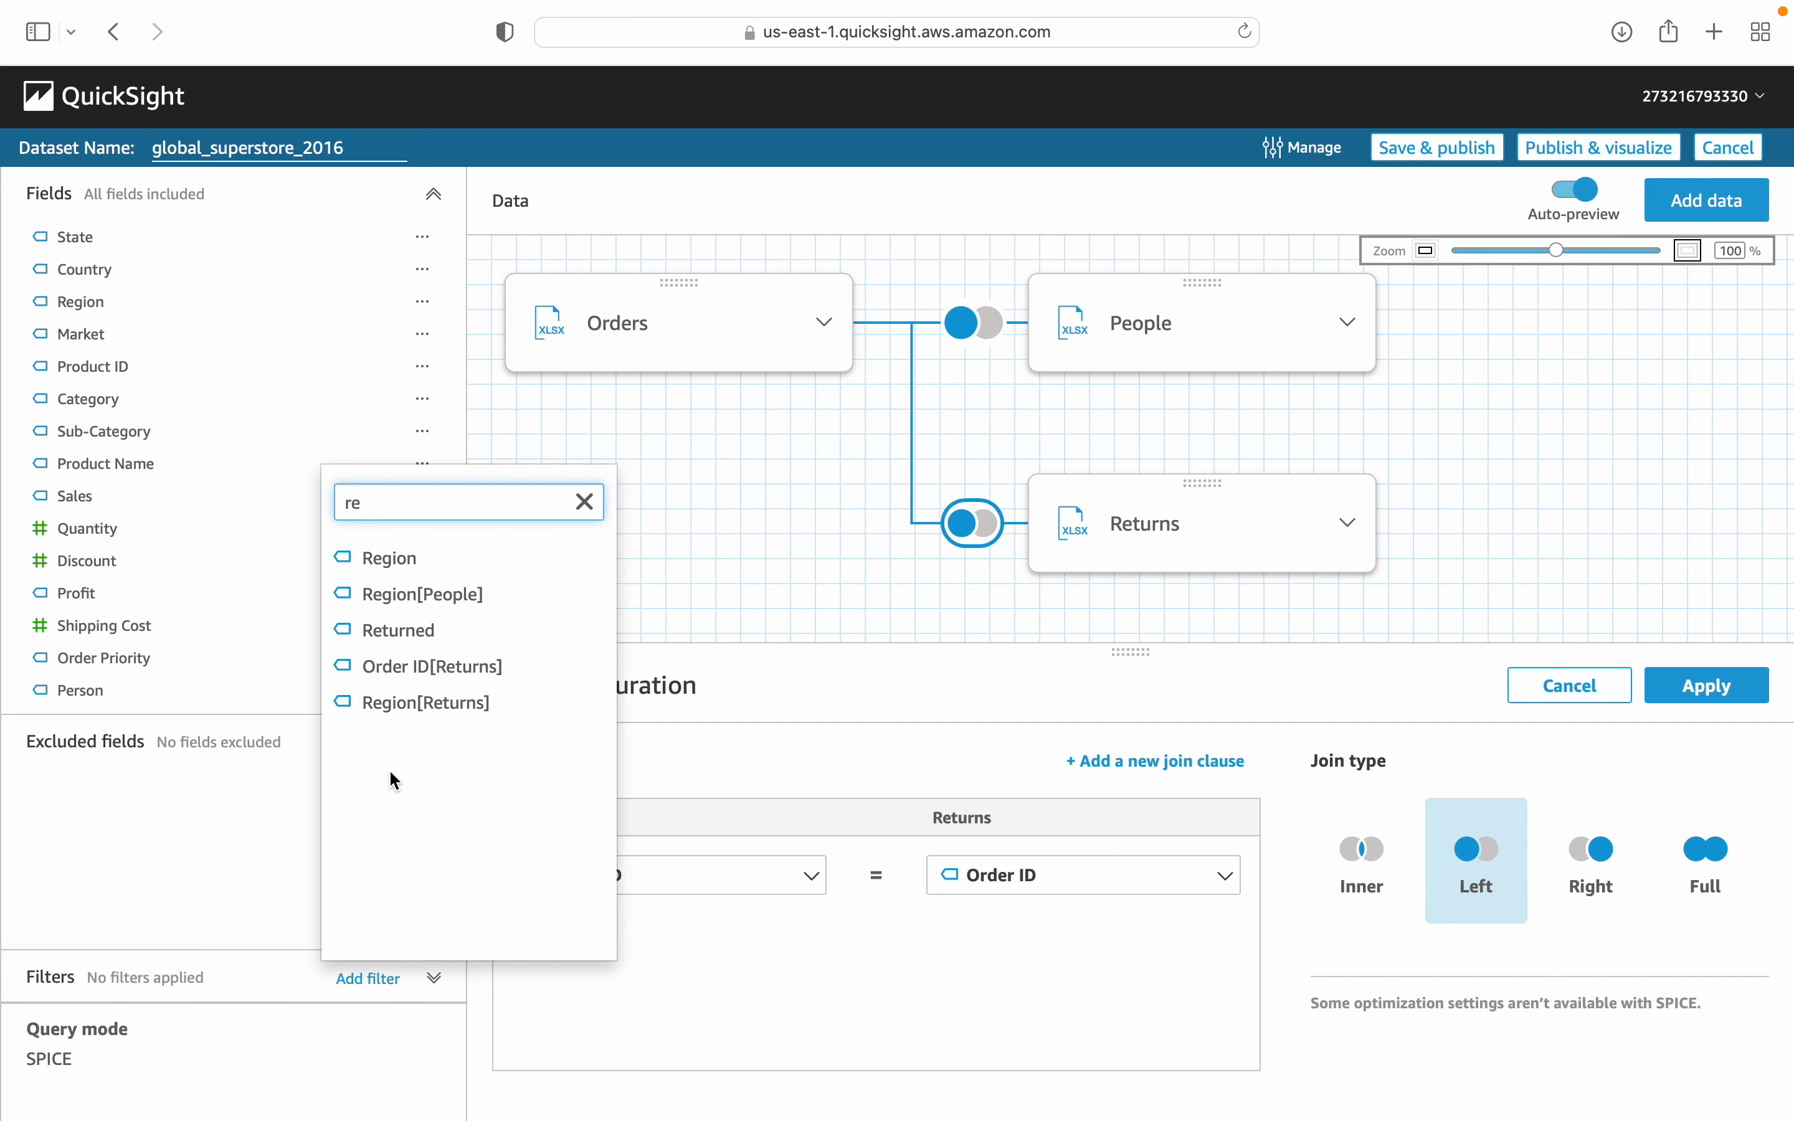
left_click(373, 558)
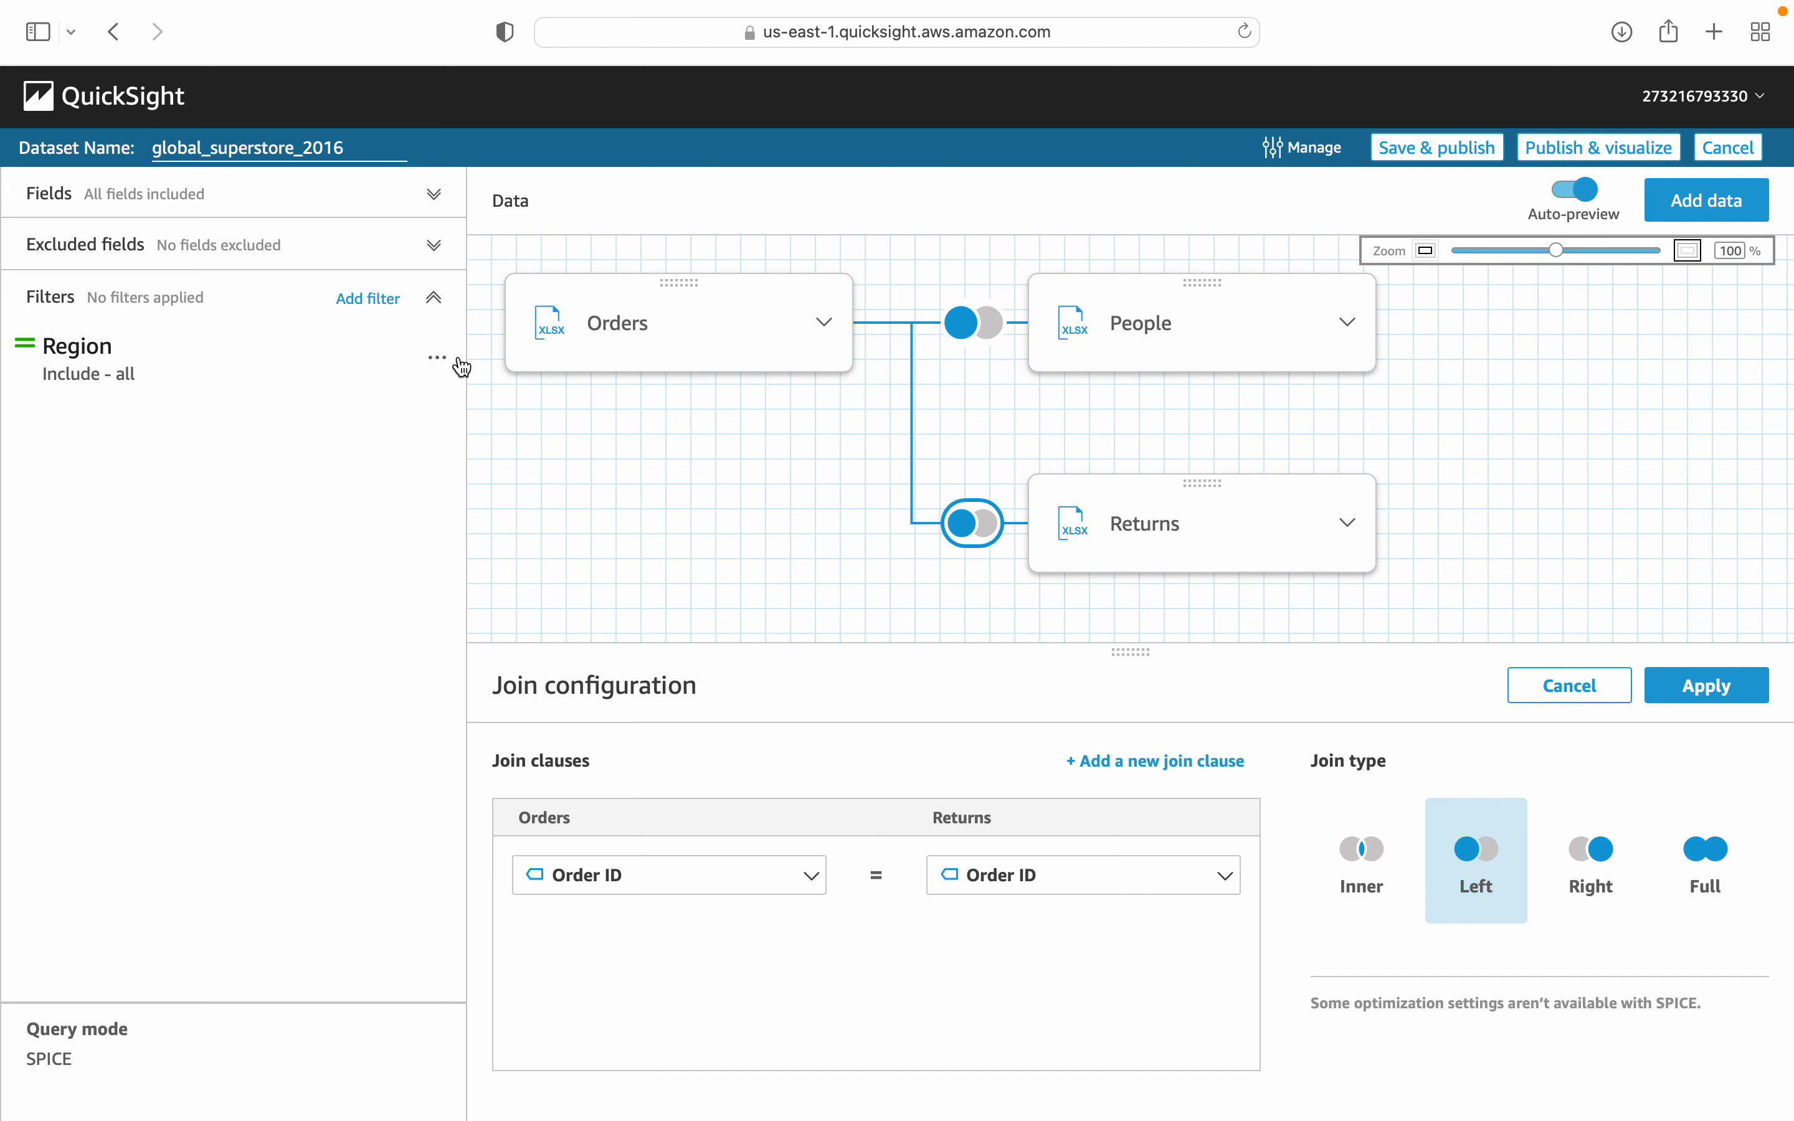
Set the Region filter to a custom filter that equals Canada, apply it and return to the filter list.
left_click(438, 357)
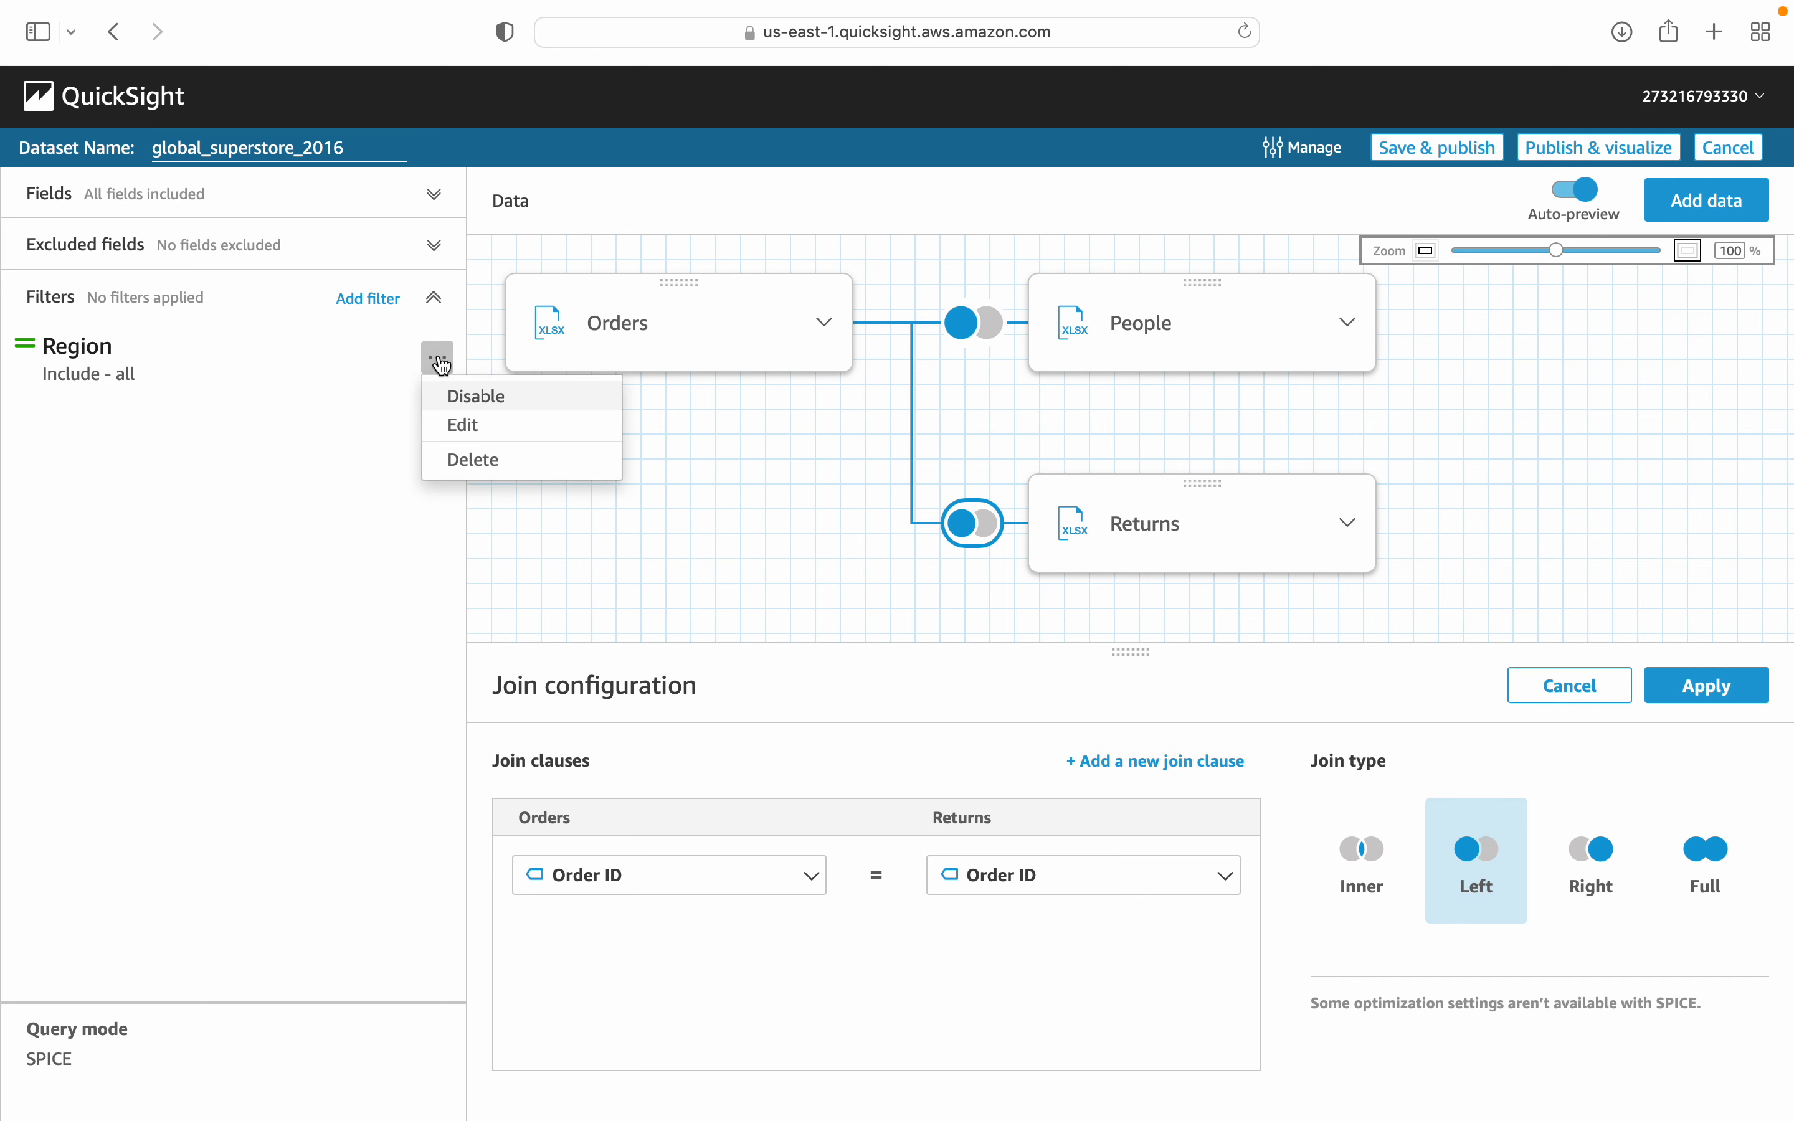
left_click(476, 427)
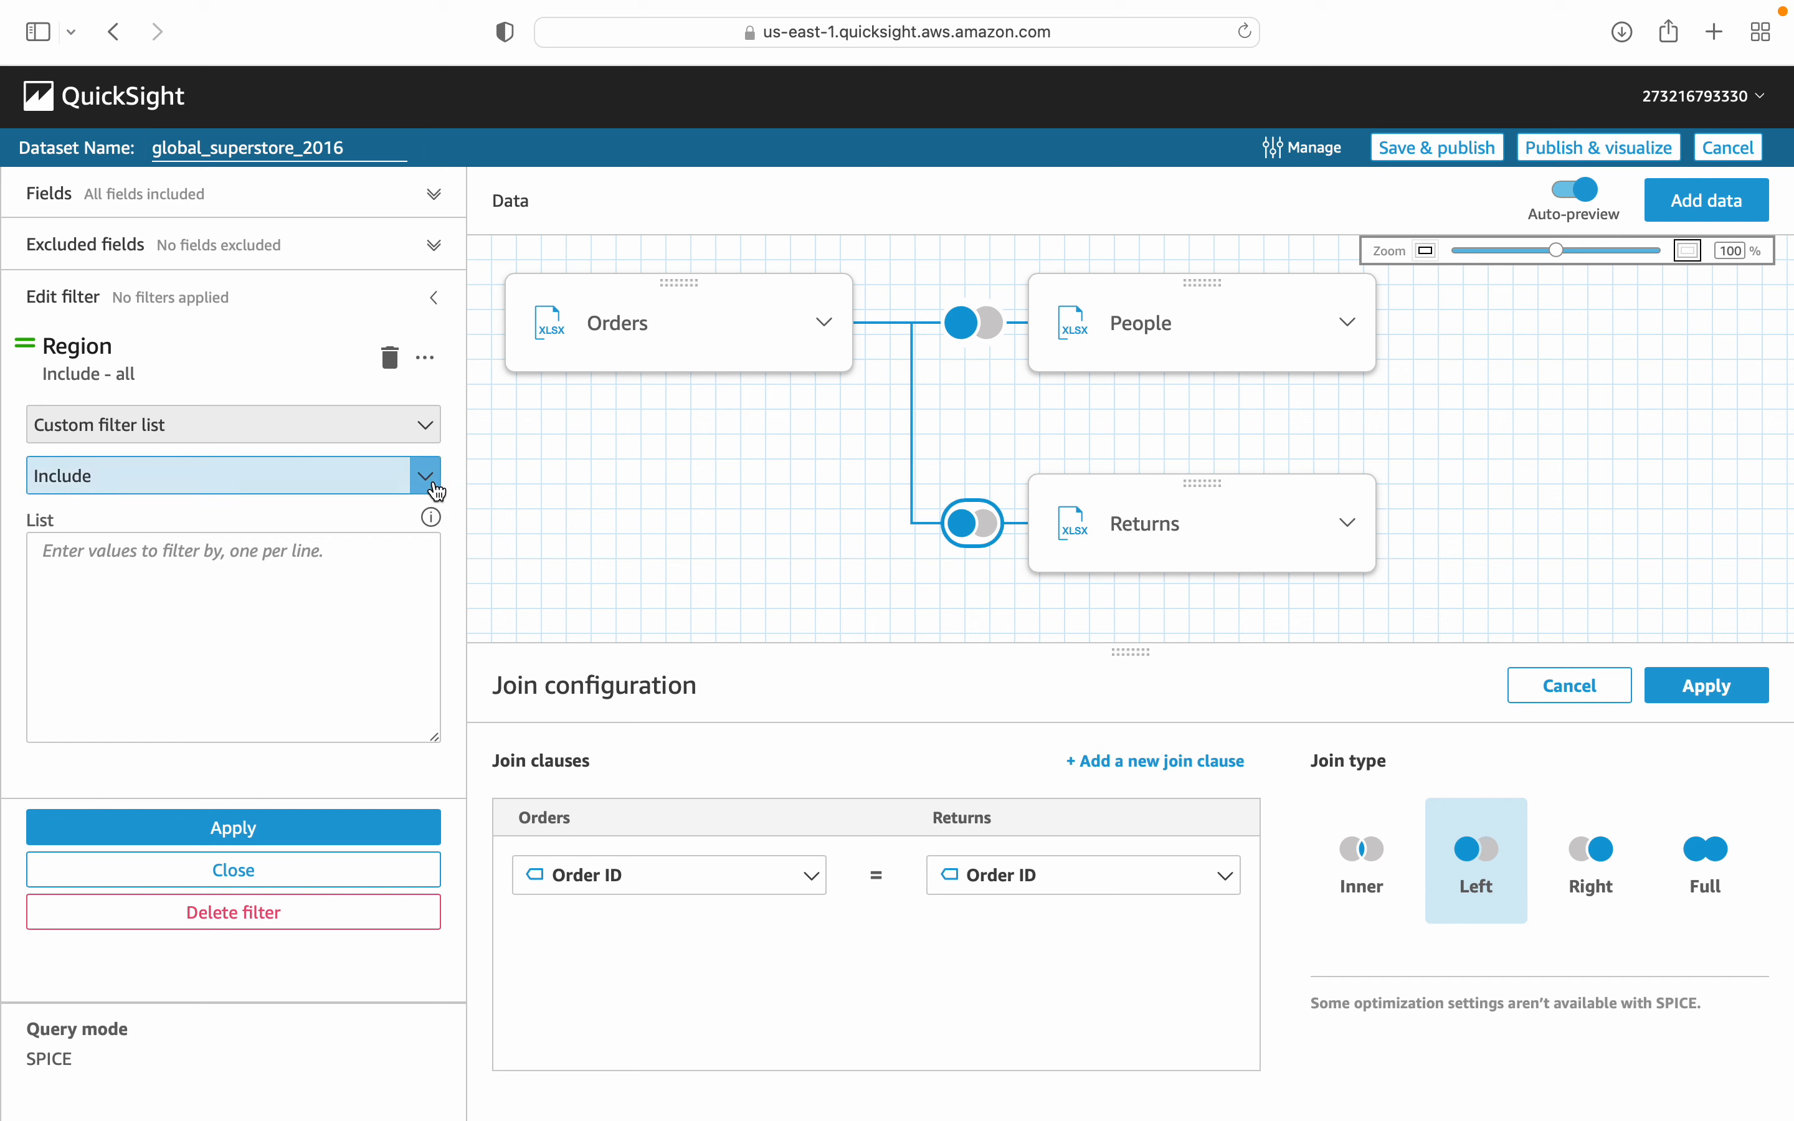
left_click(426, 426)
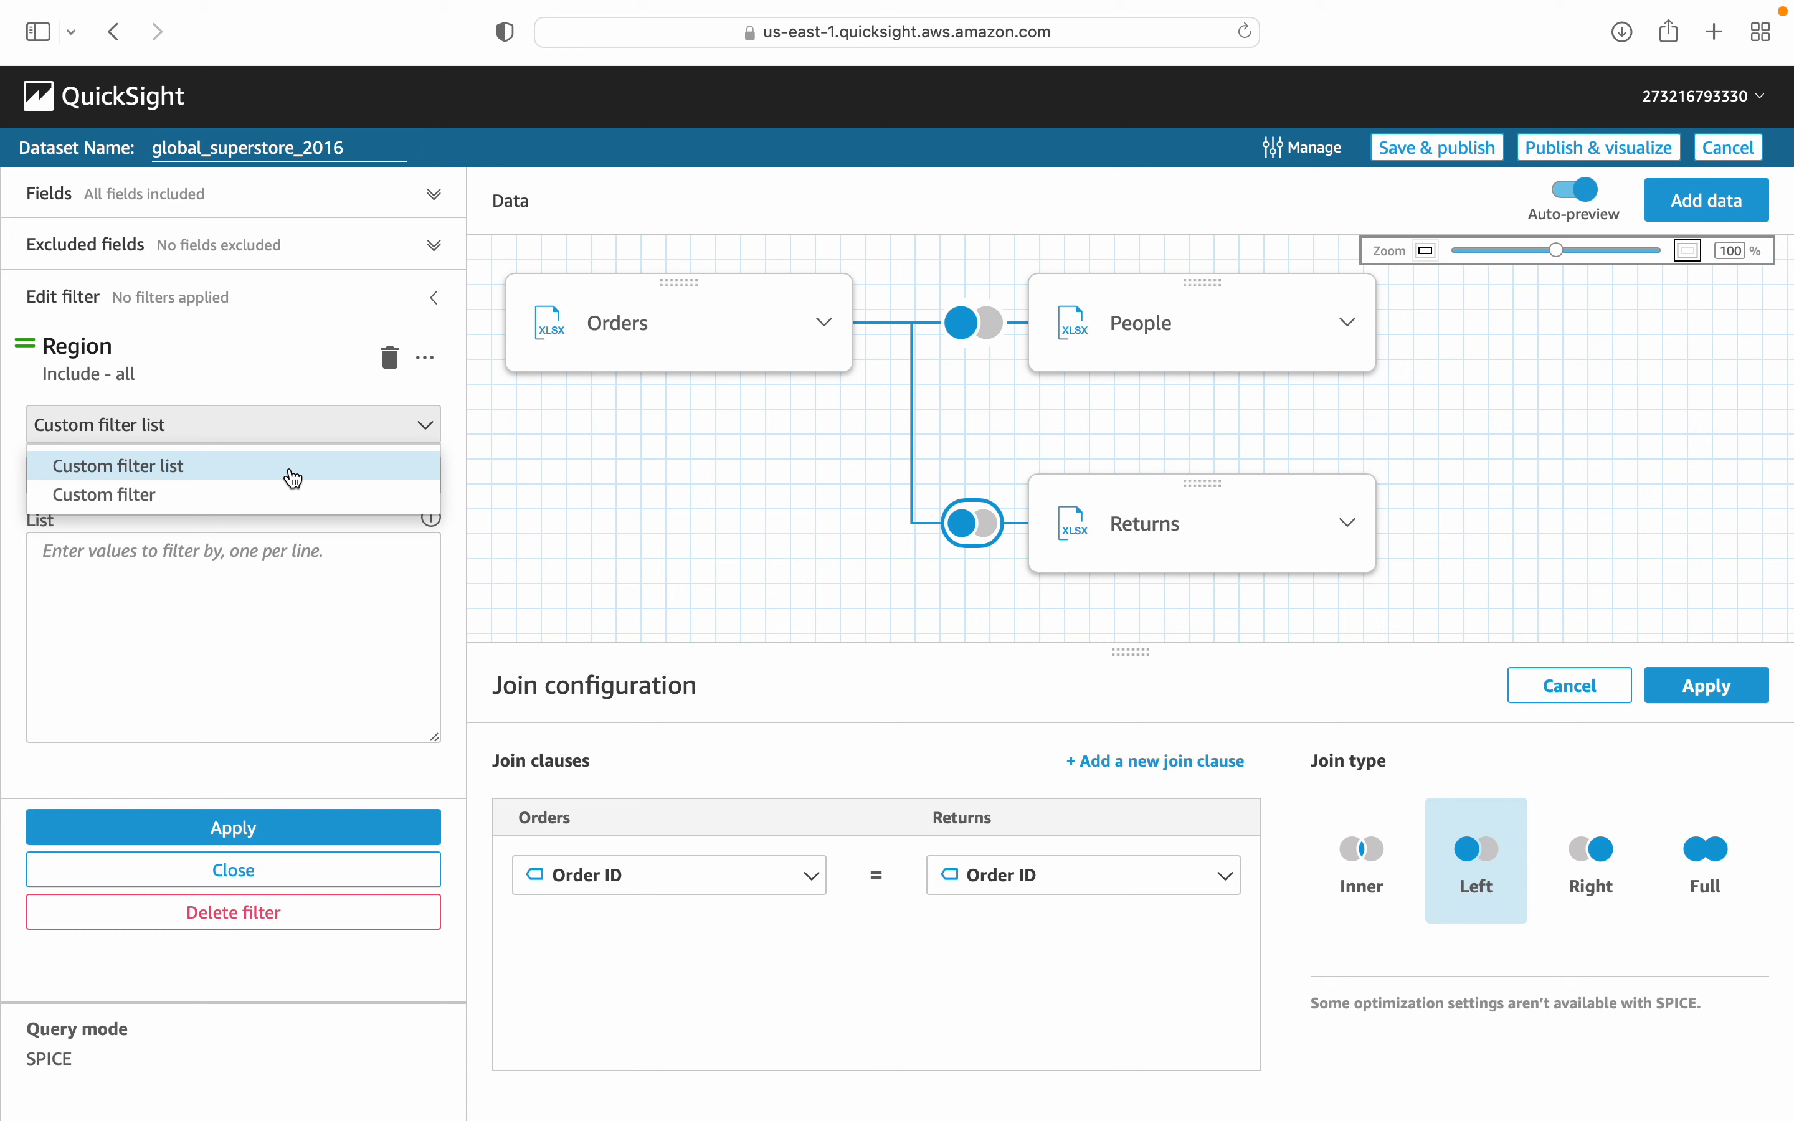
left_click(251, 504)
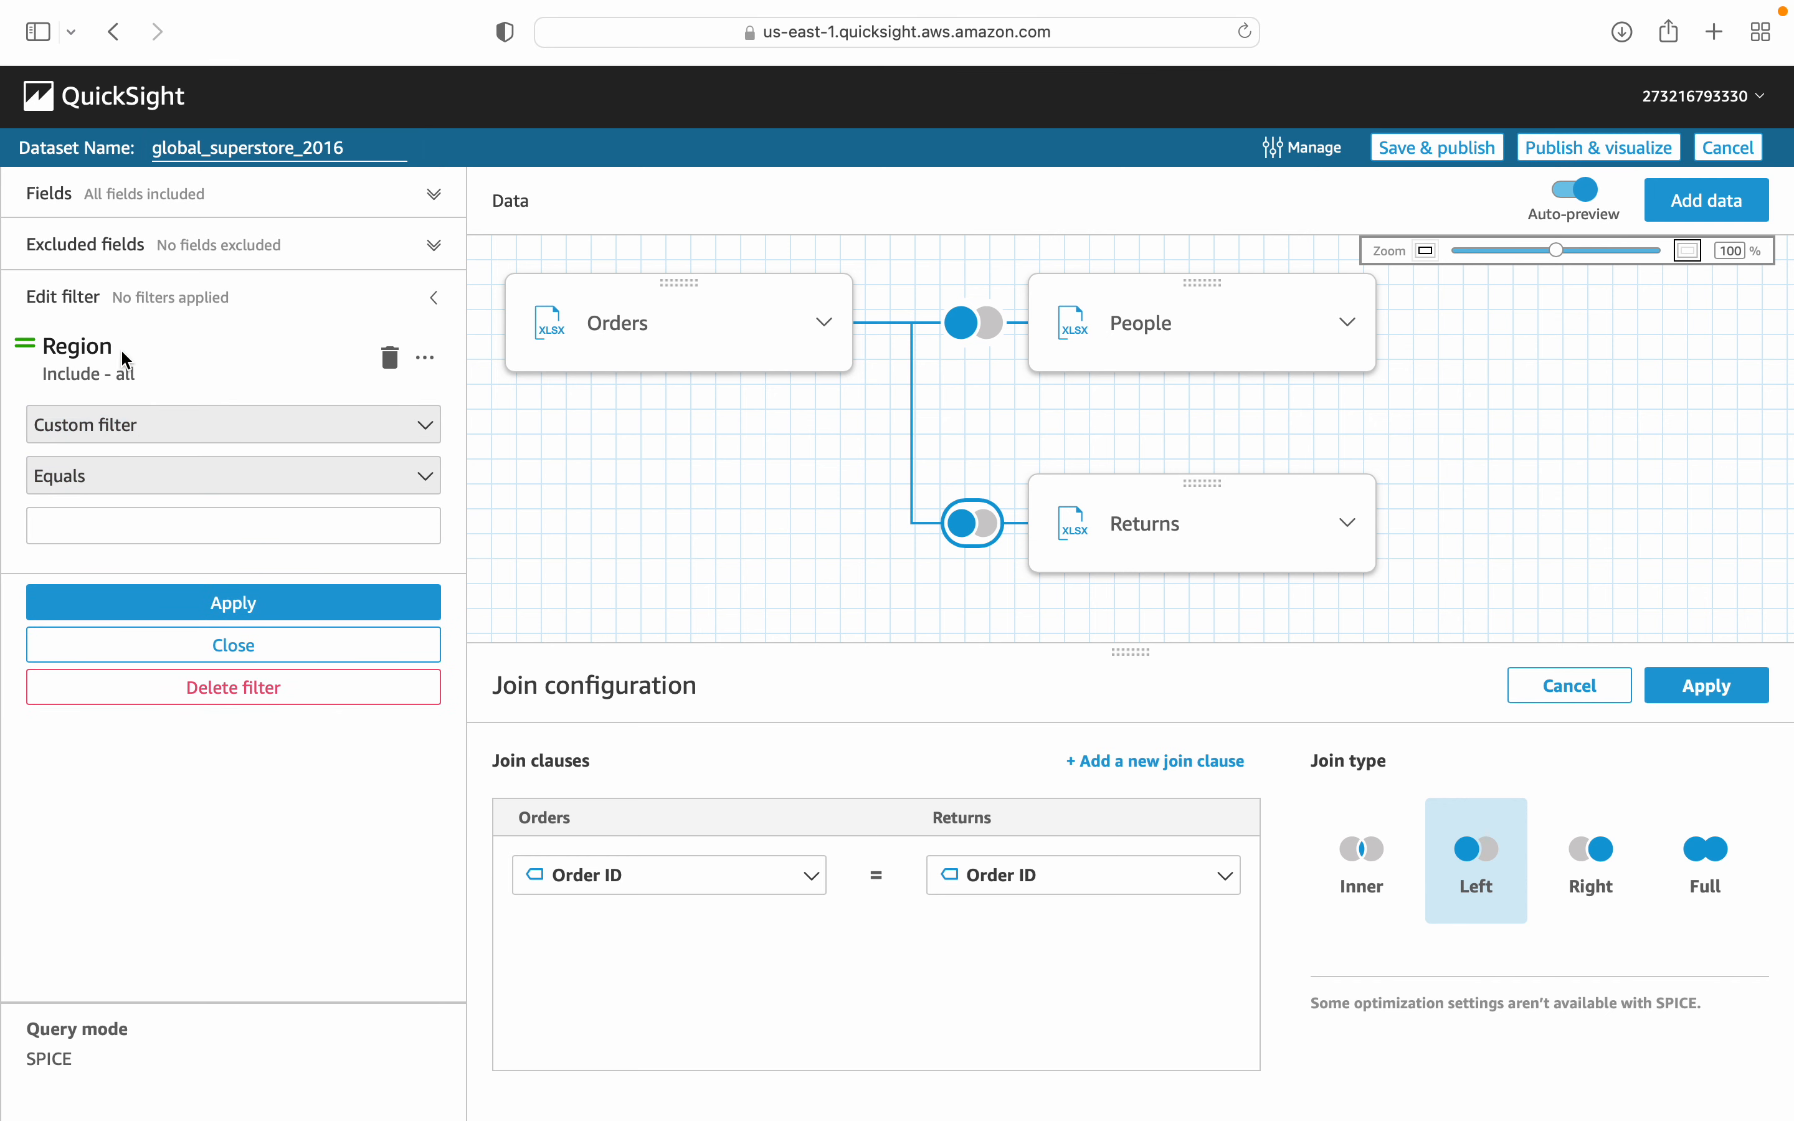
left_click(104, 533)
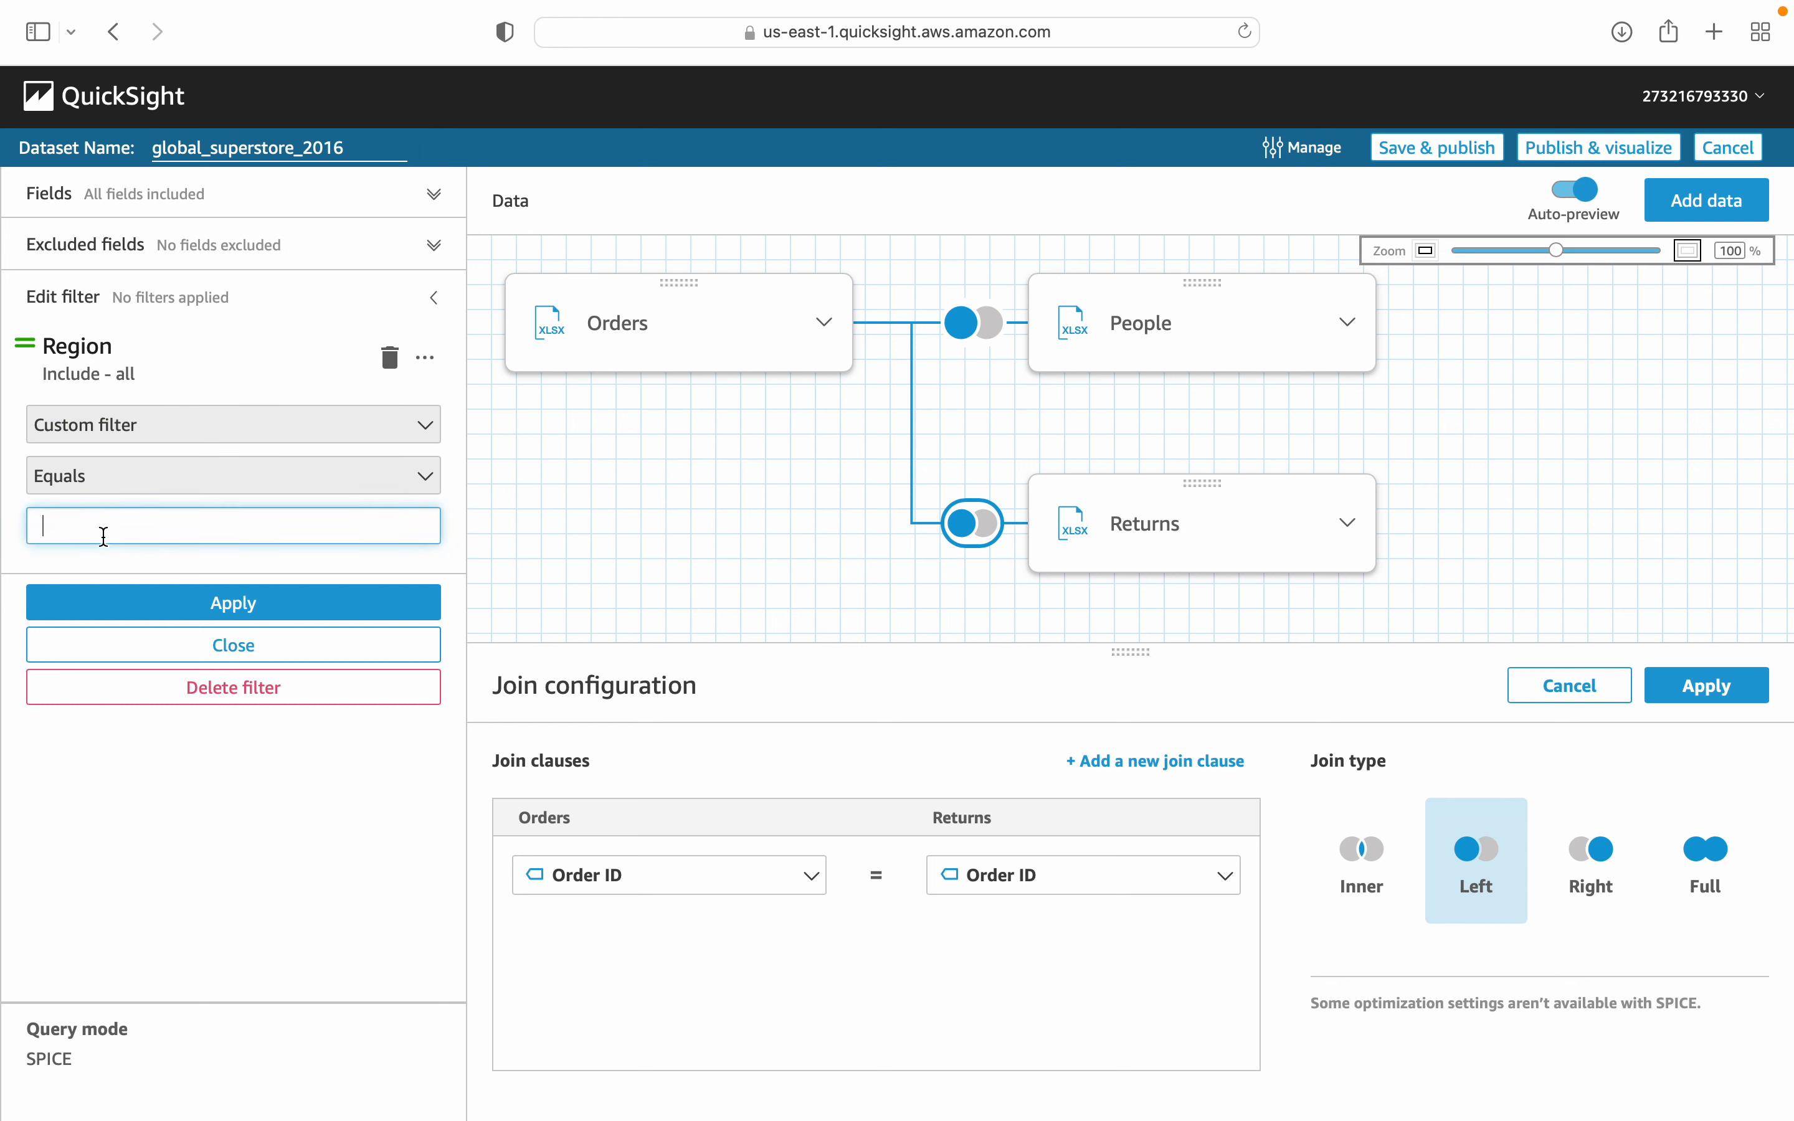
type("Canada")
left_click(135, 609)
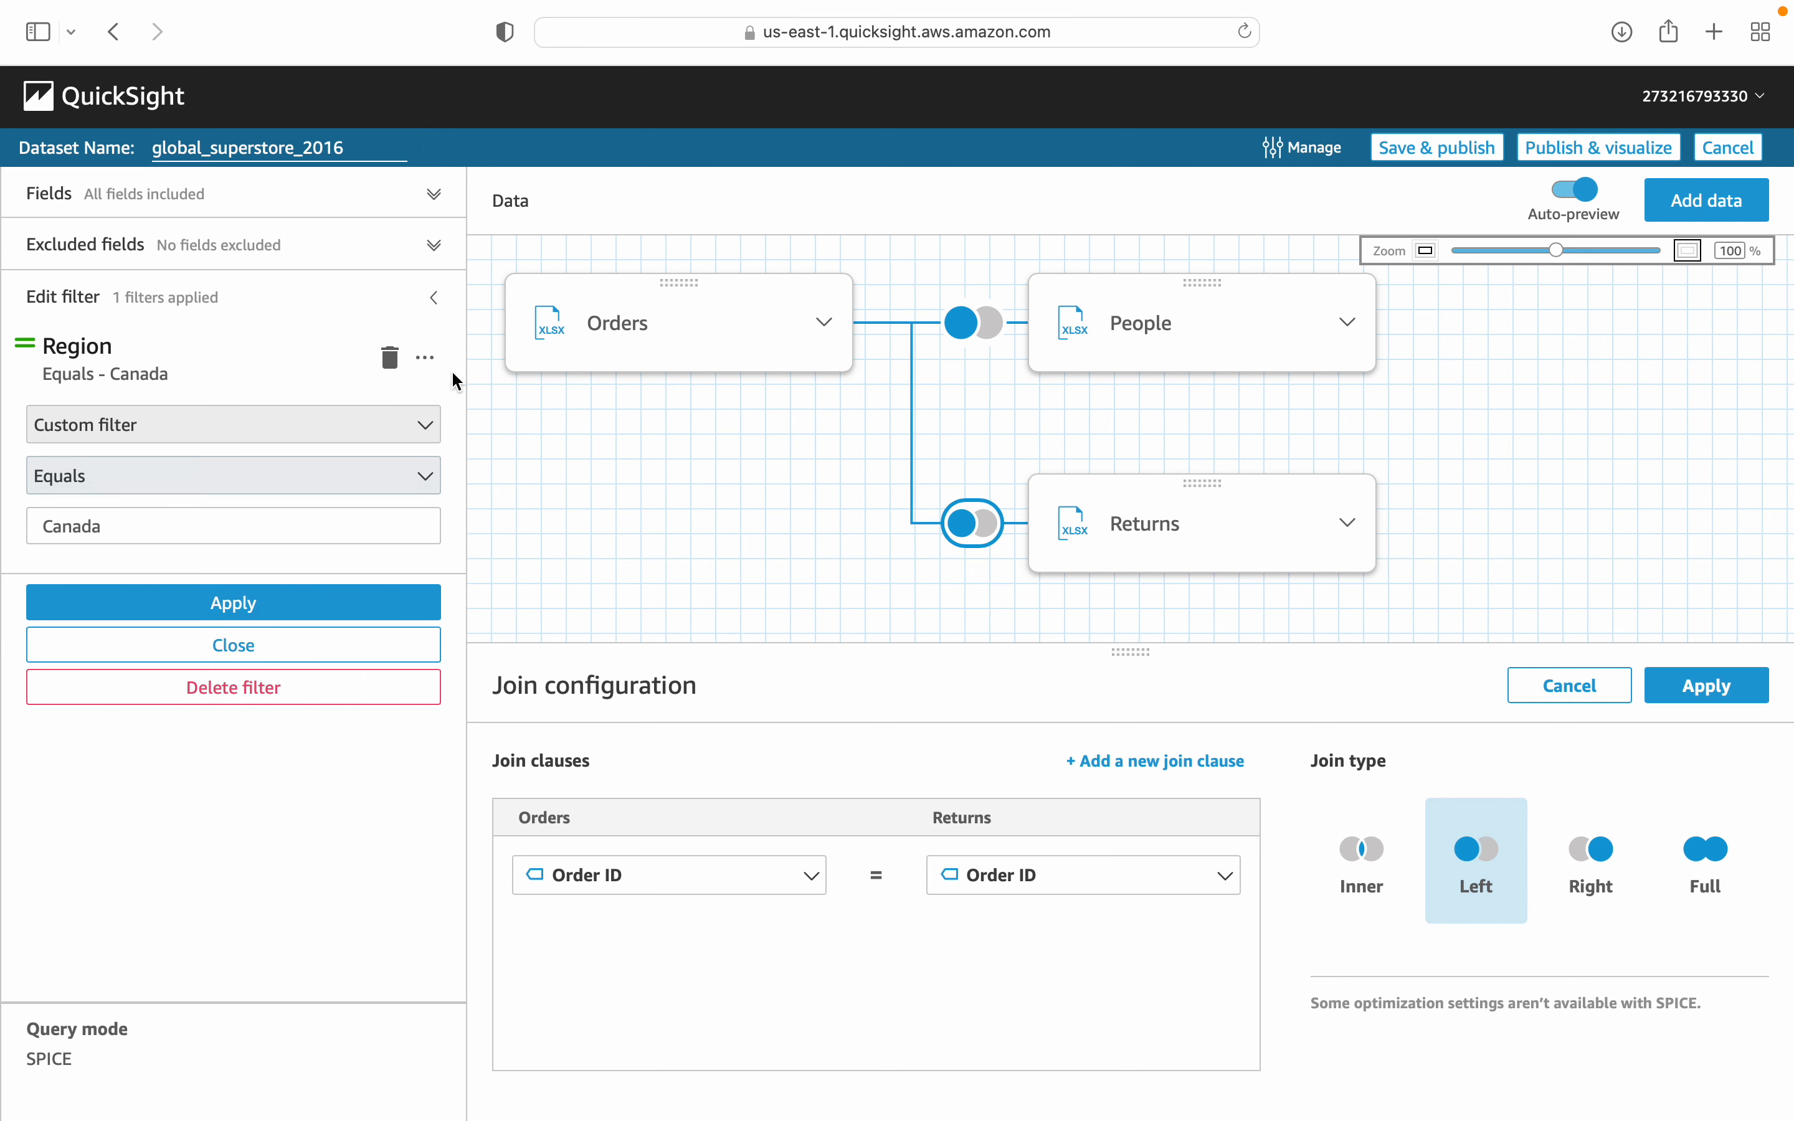
left_click(434, 363)
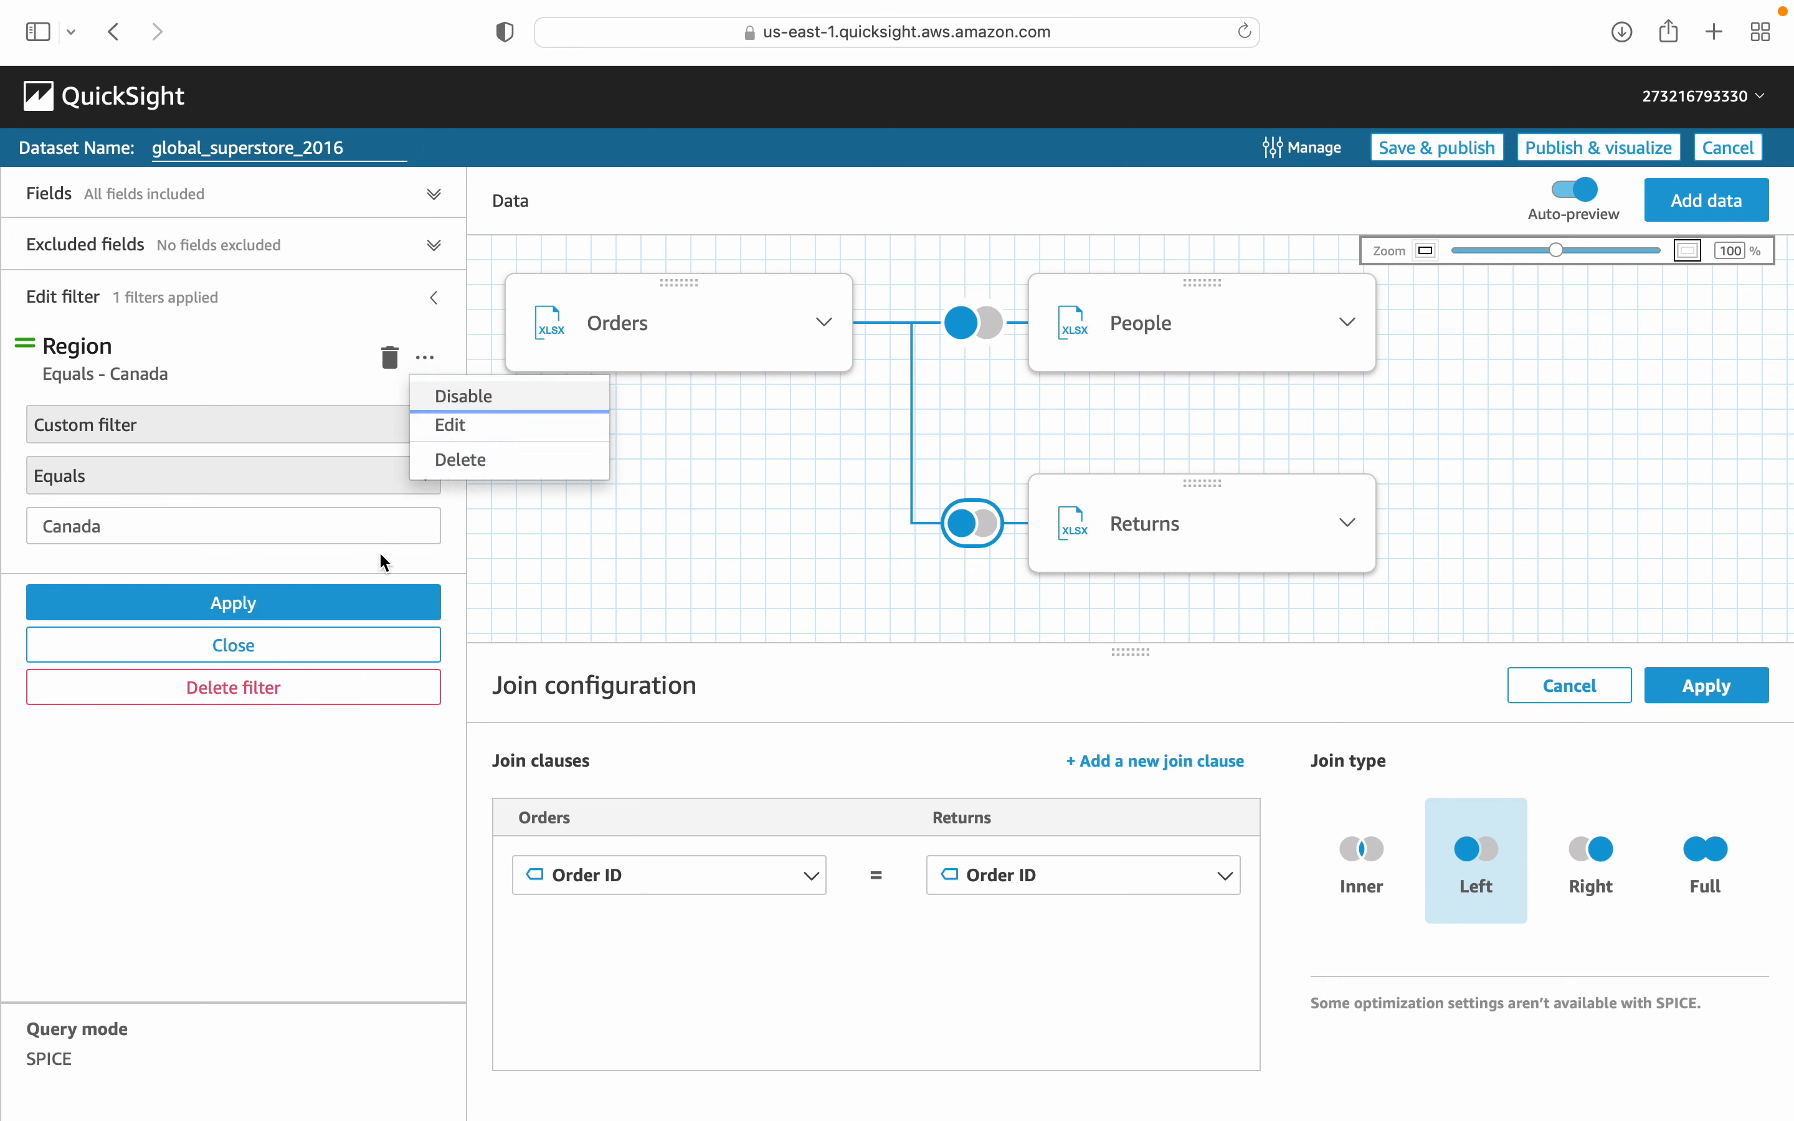
left_click(298, 604)
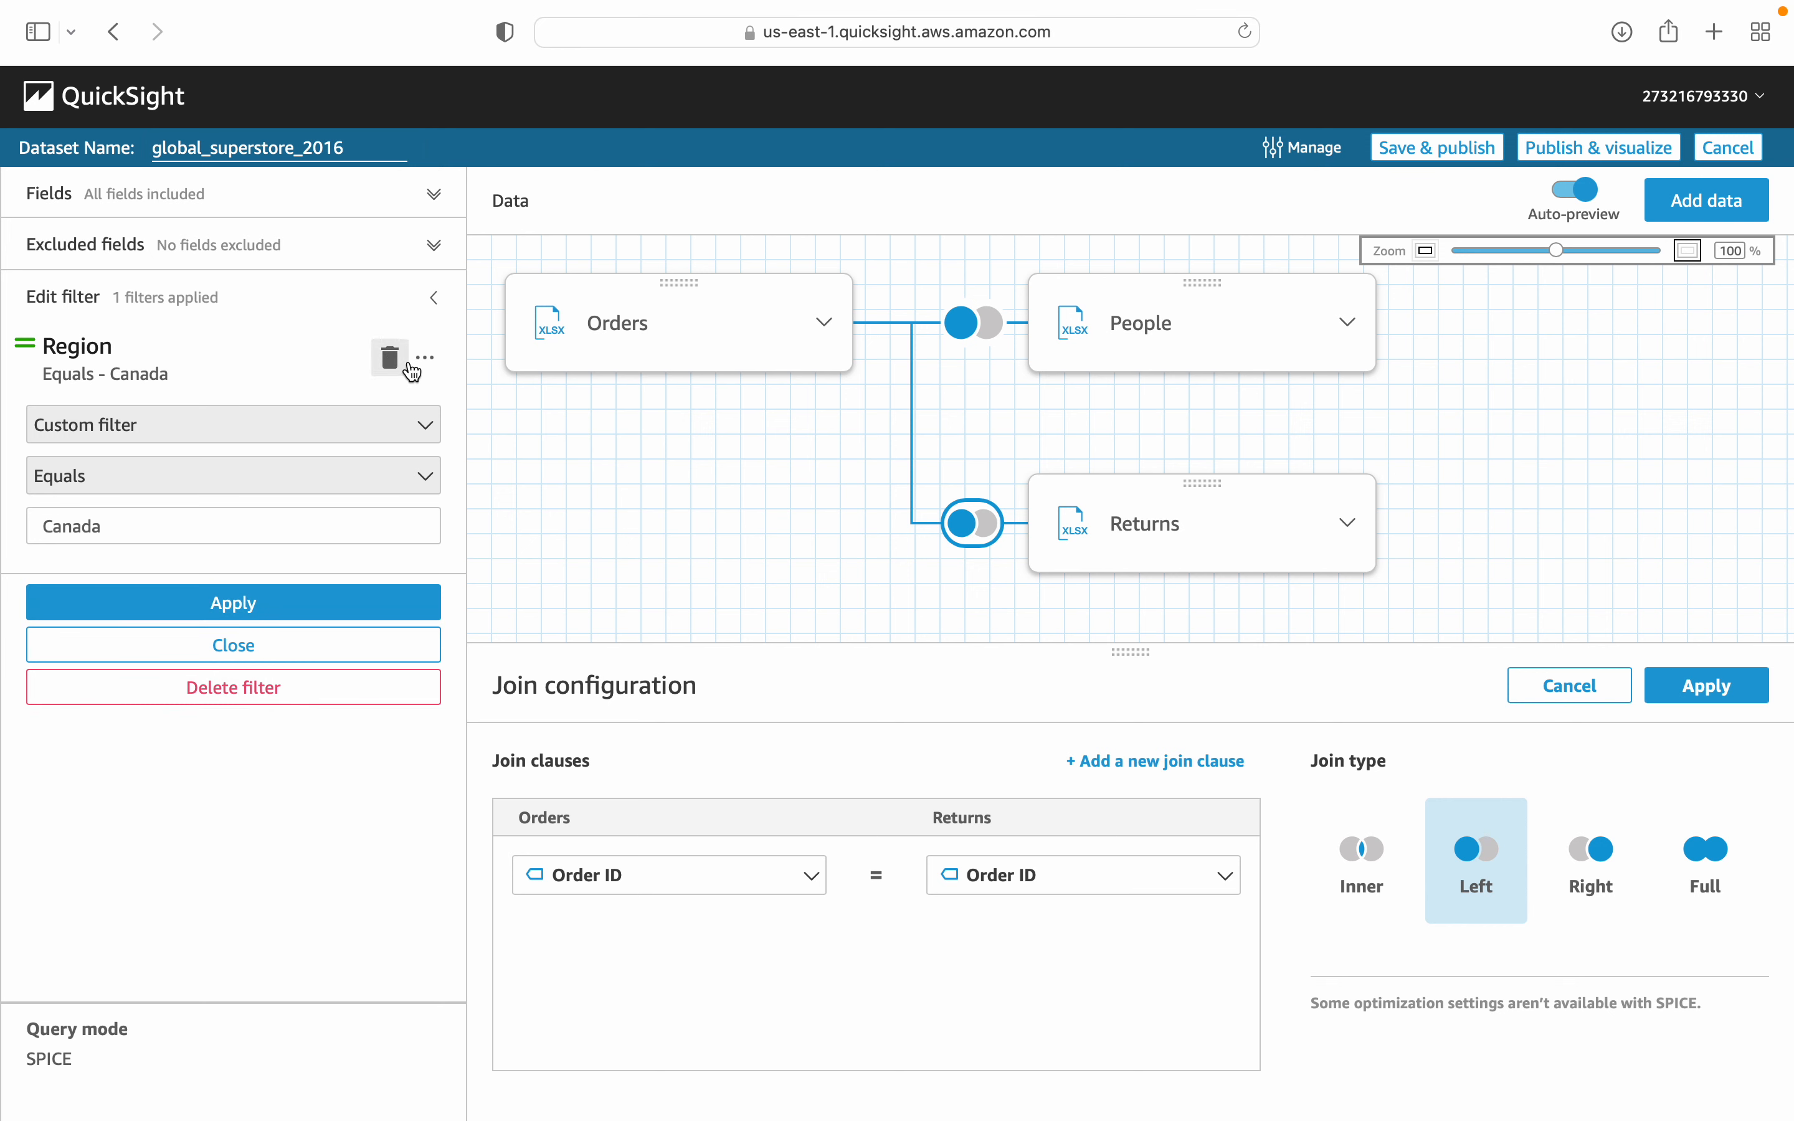
left_click(433, 300)
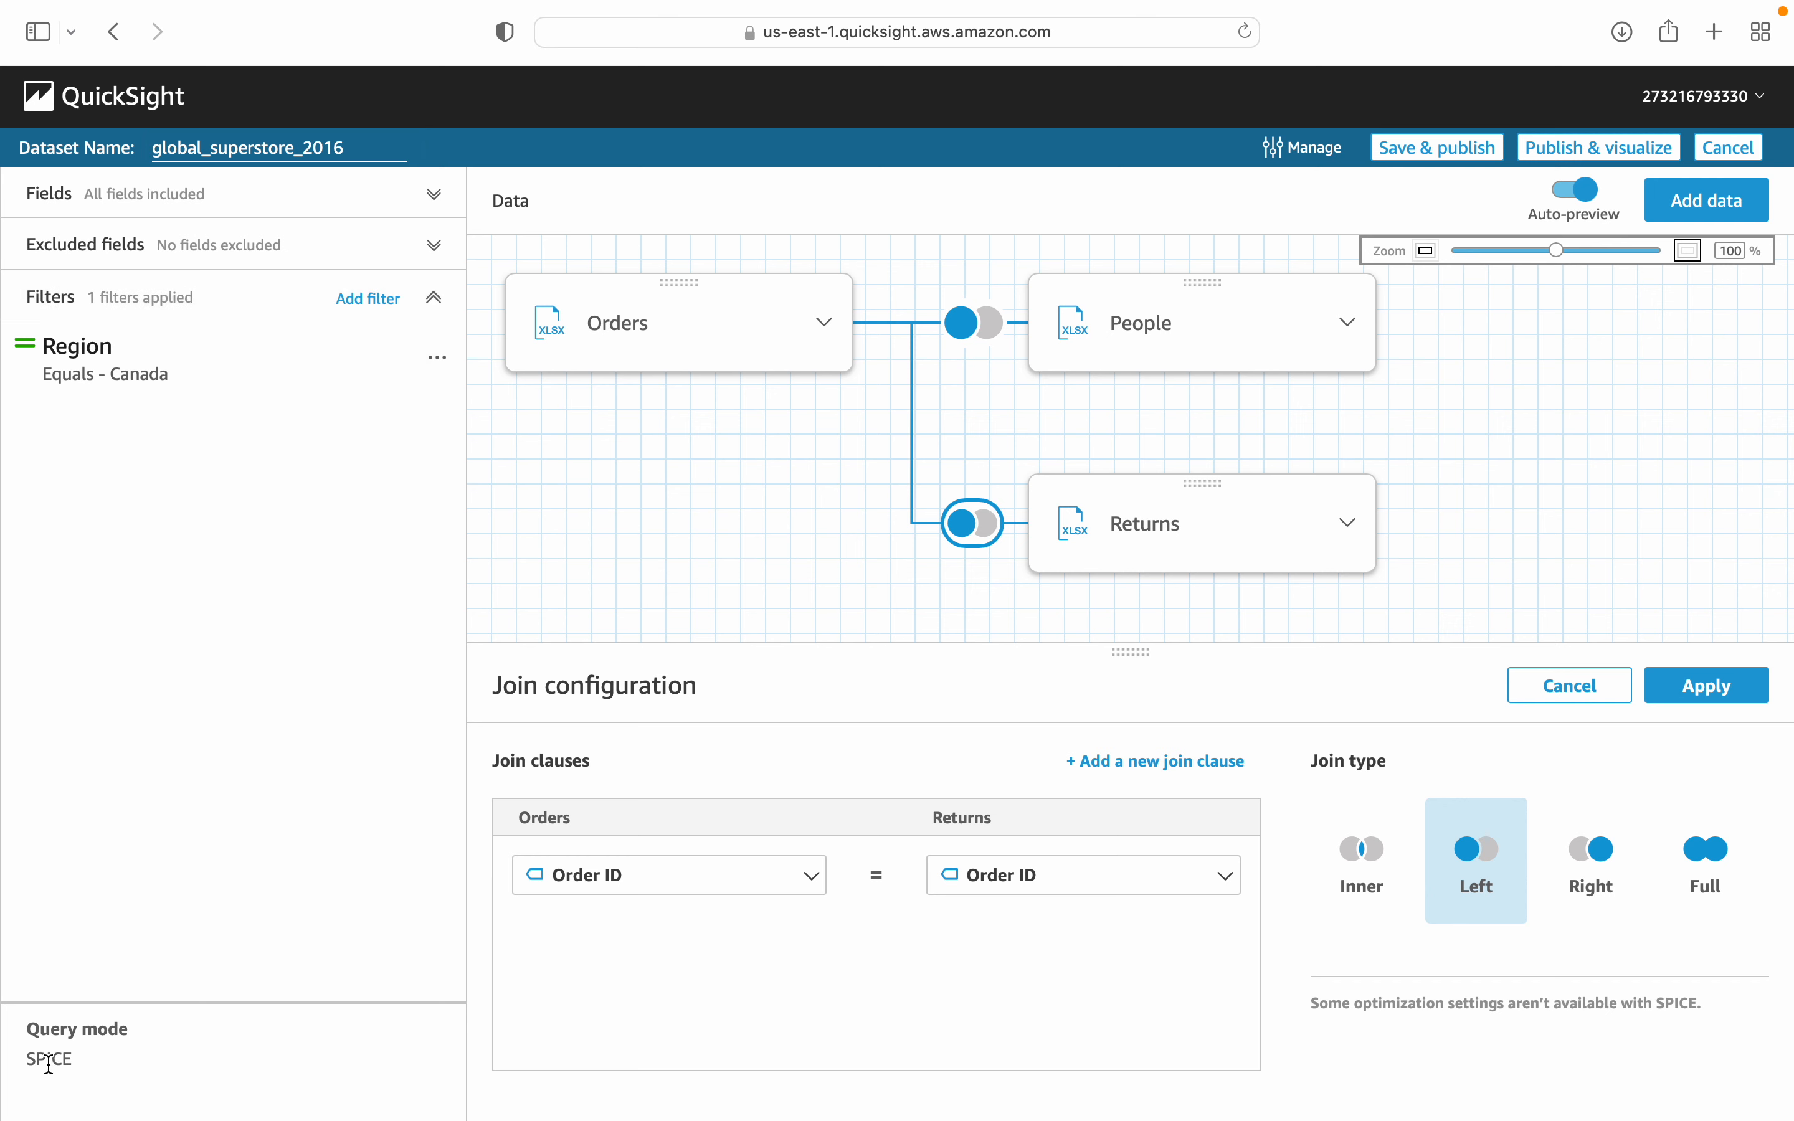
left_click(438, 357)
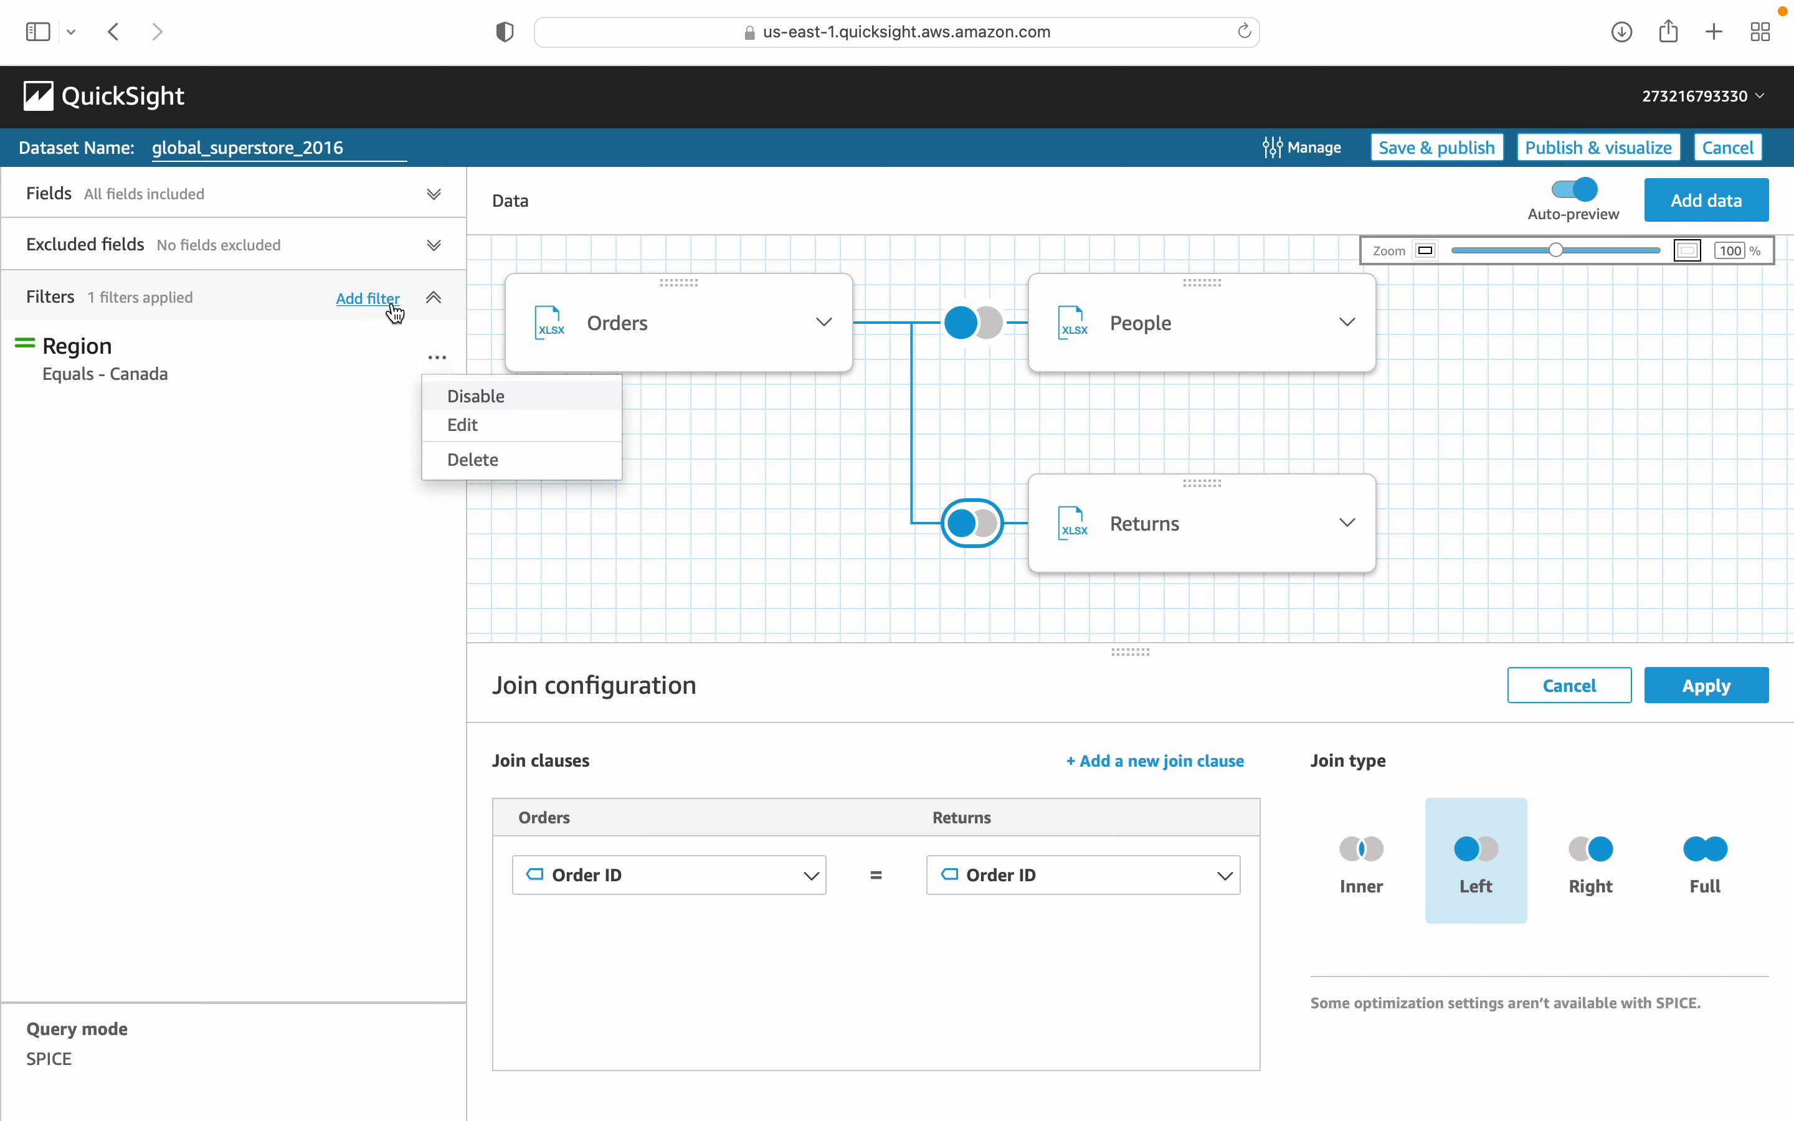
left_click(631, 585)
Add a second filter on the Ship Date field and open it for editing.
left_click(368, 298)
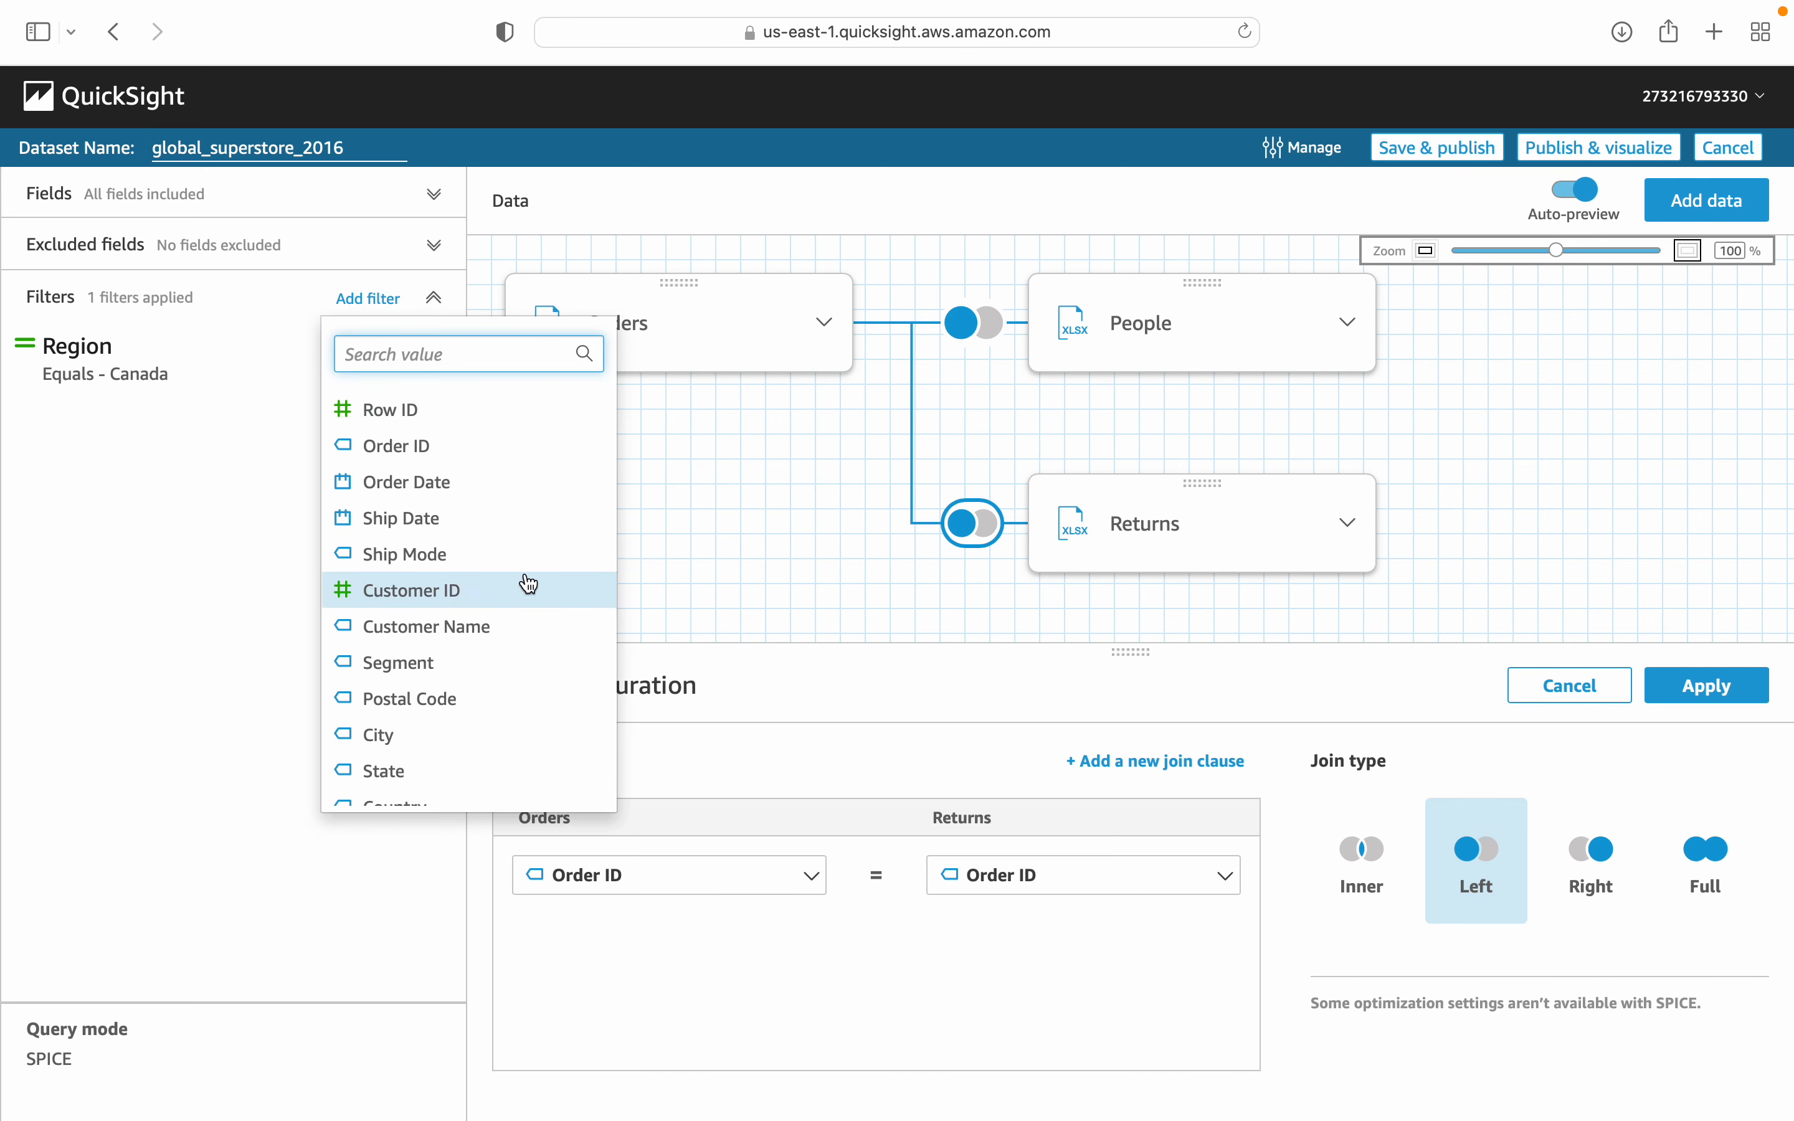
left_click(442, 518)
left_click(437, 456)
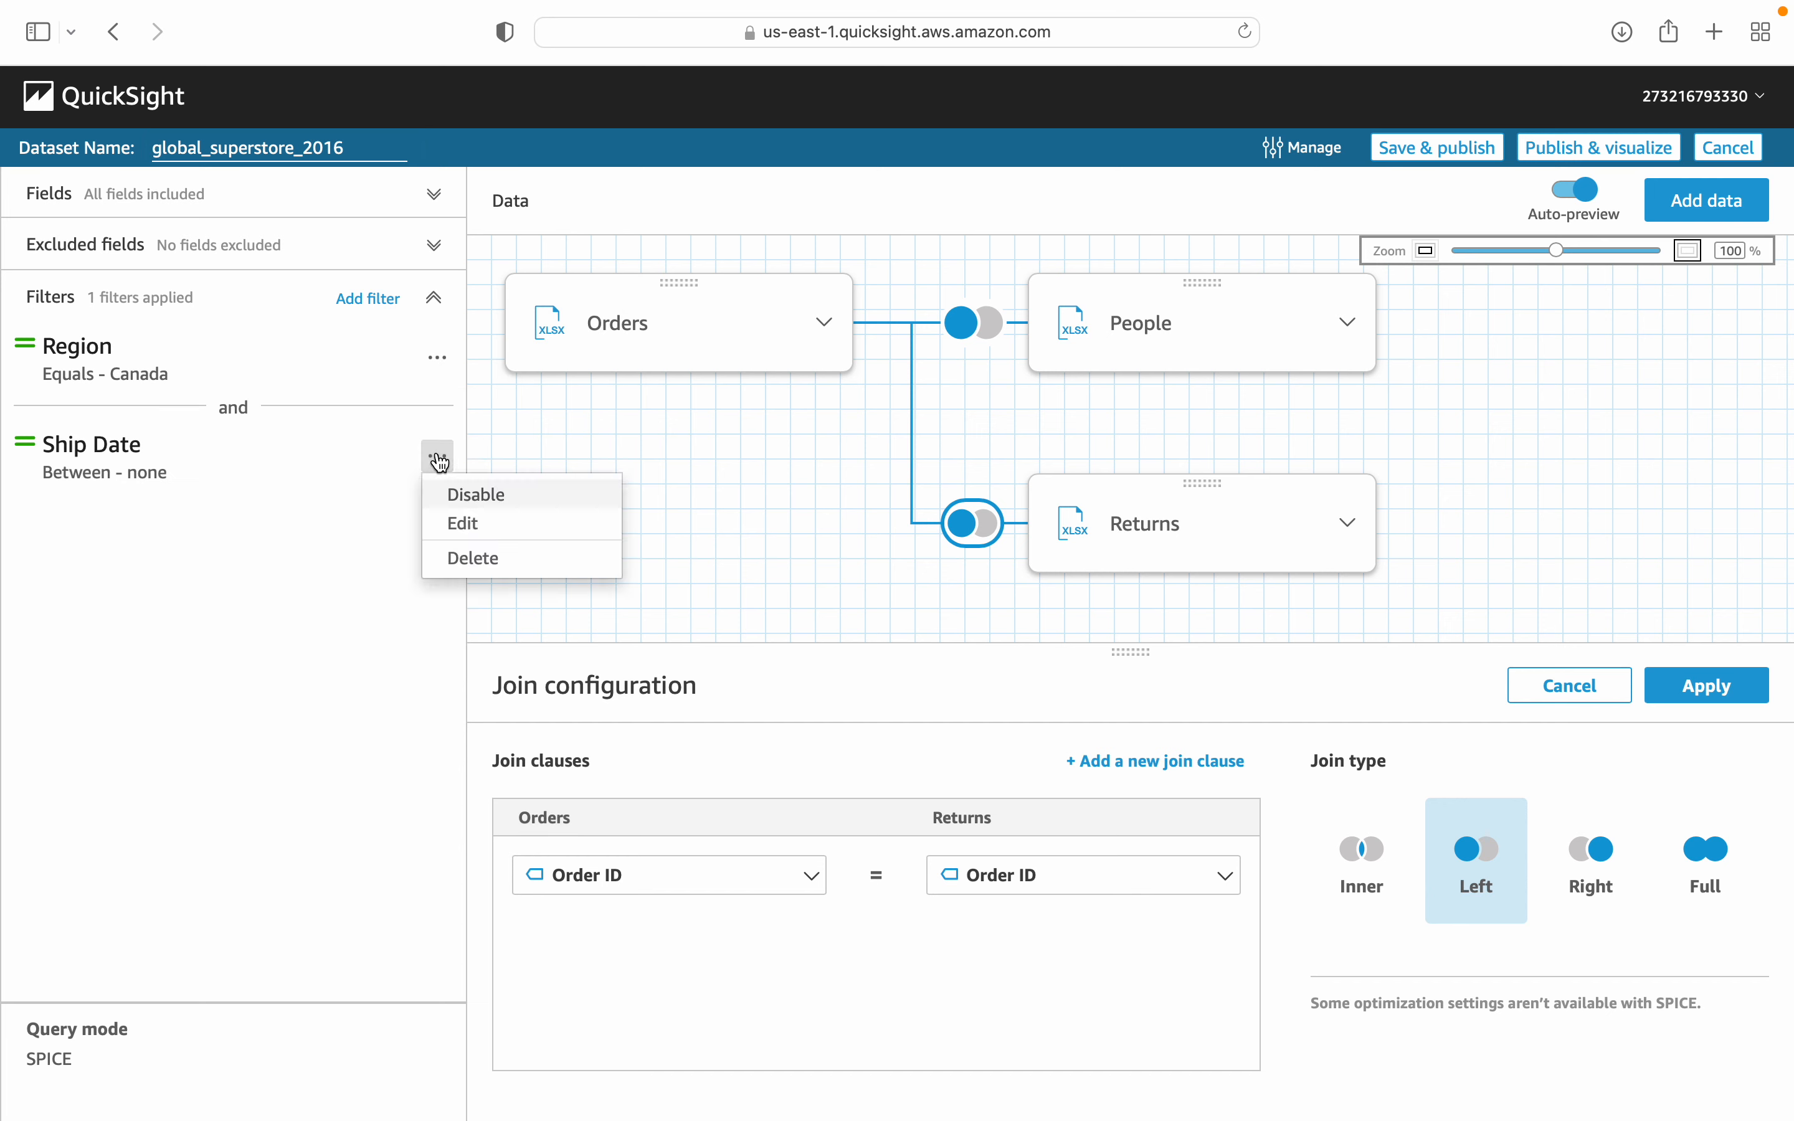
left_click(447, 519)
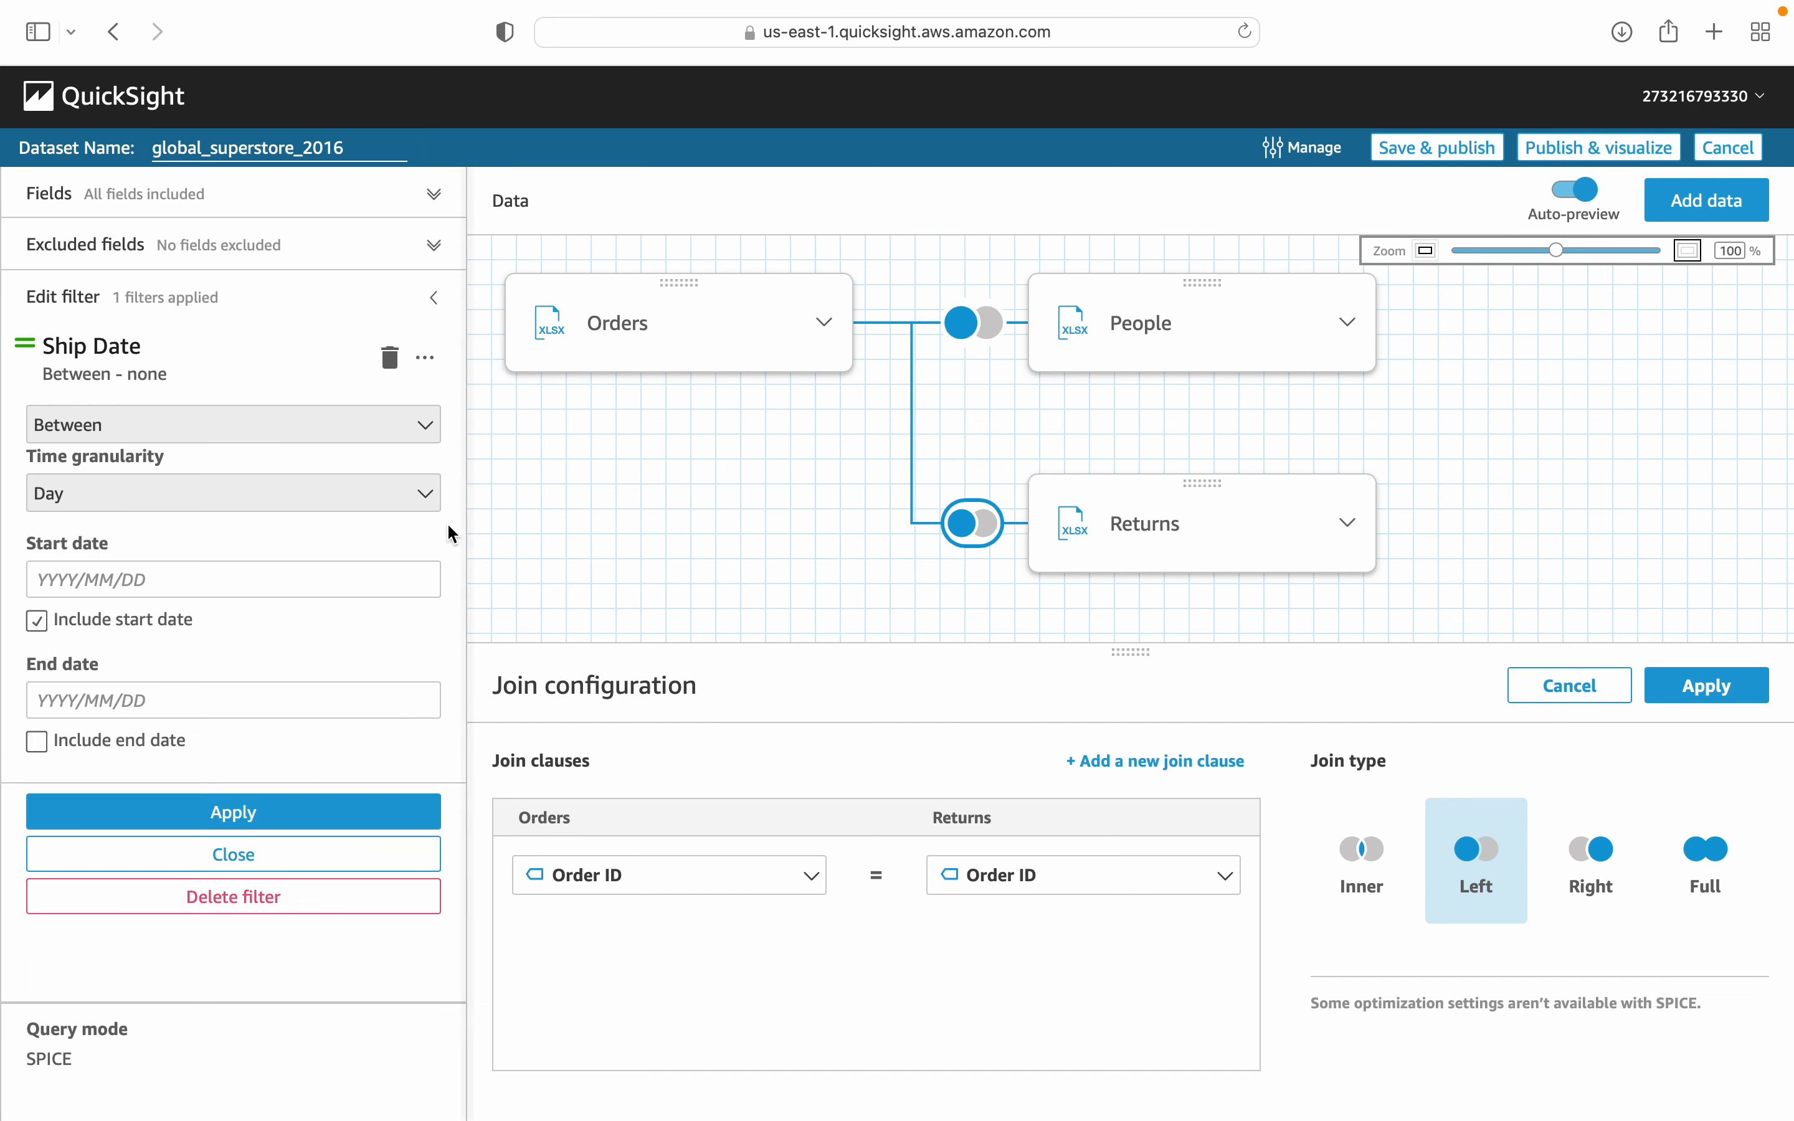
Set the Ship Date filter's start date to 2022/09/01.
left_click(137, 579)
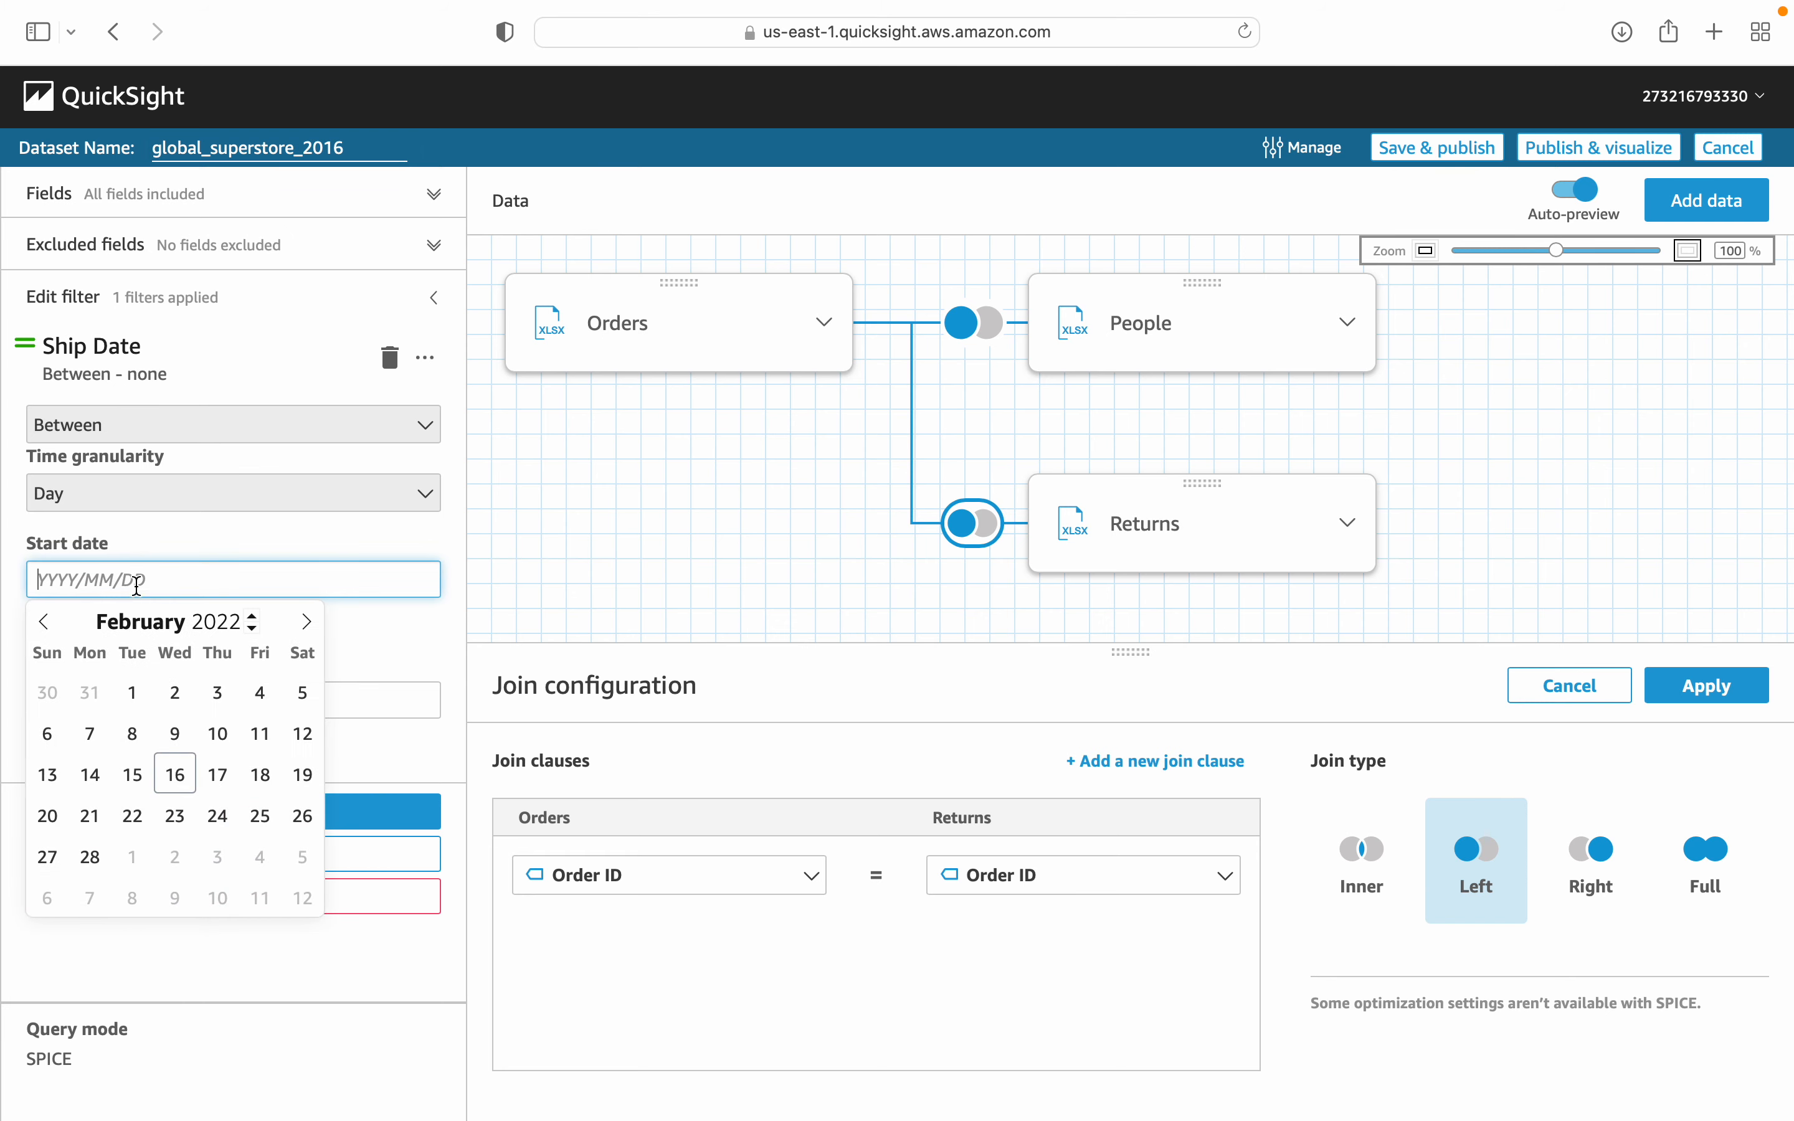
left_click(46, 626)
left_click(46, 625)
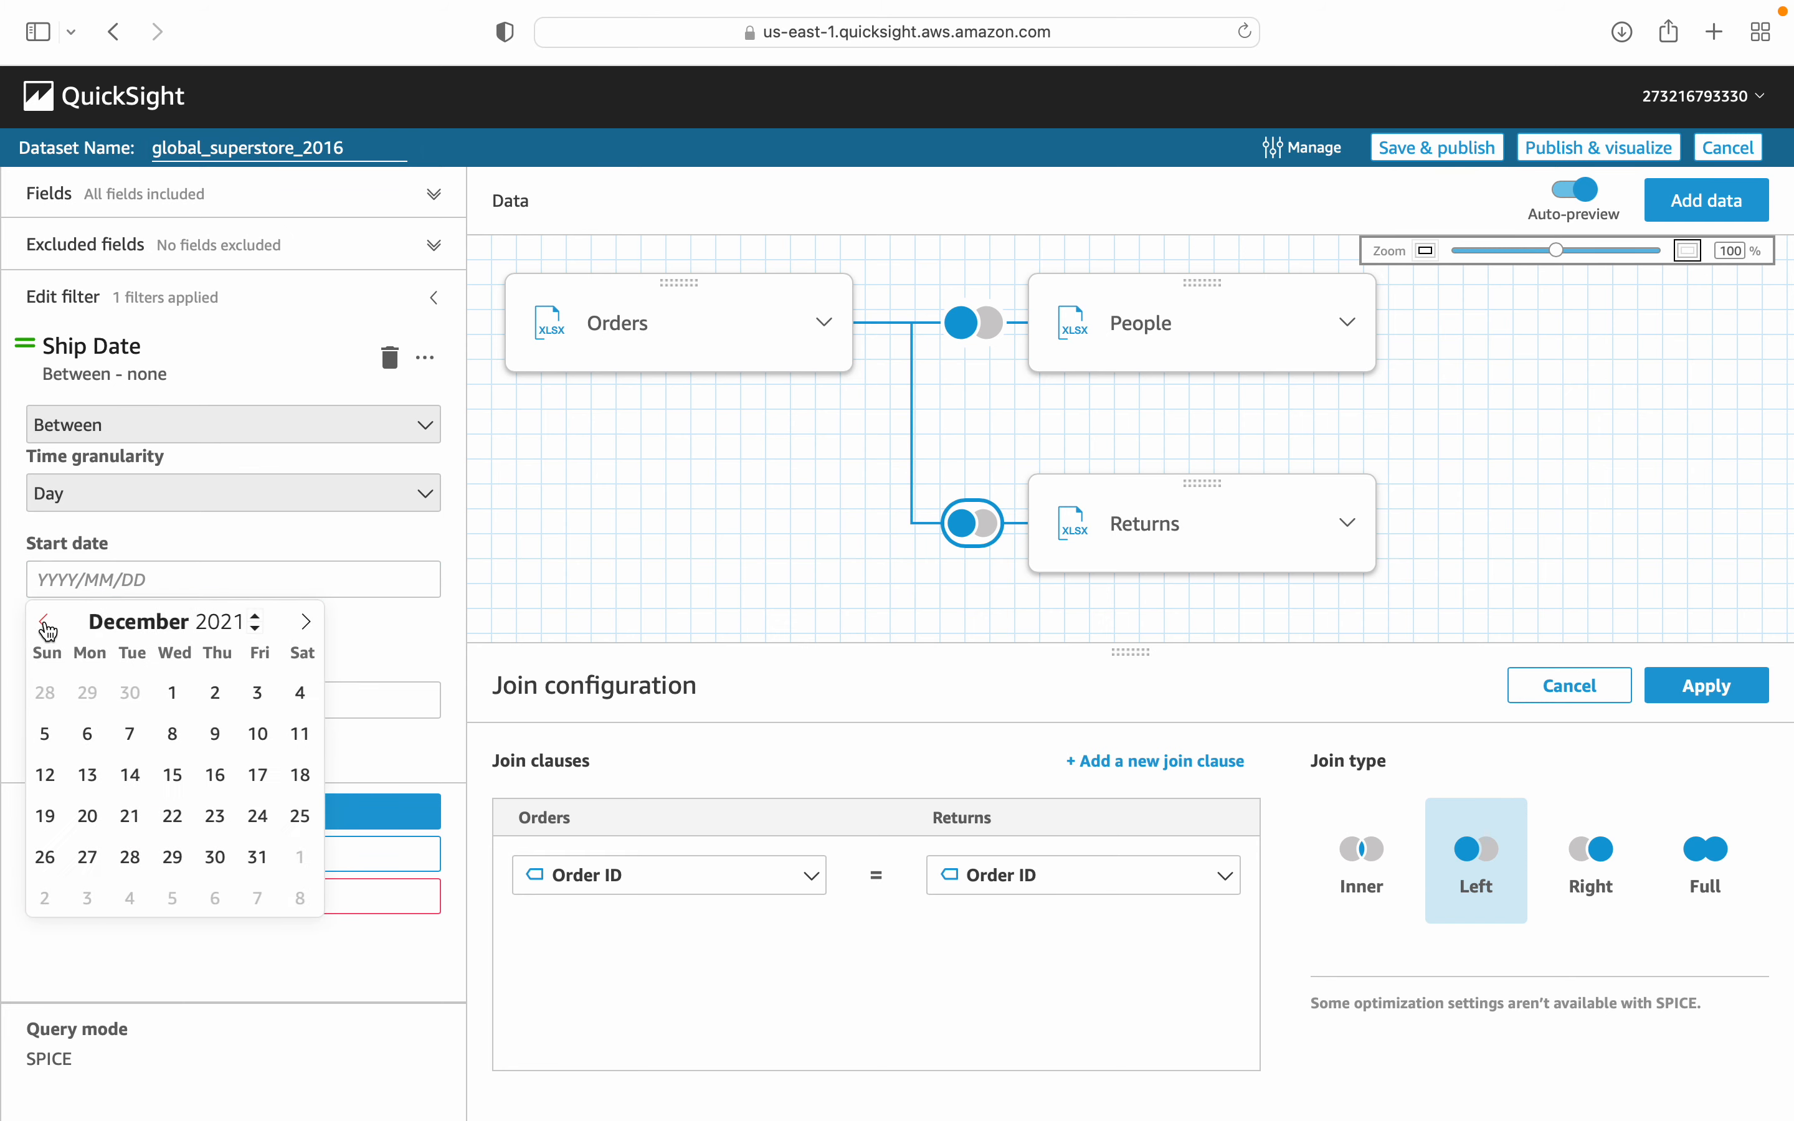
left_click(46, 626)
left_click(46, 625)
left_click(46, 626)
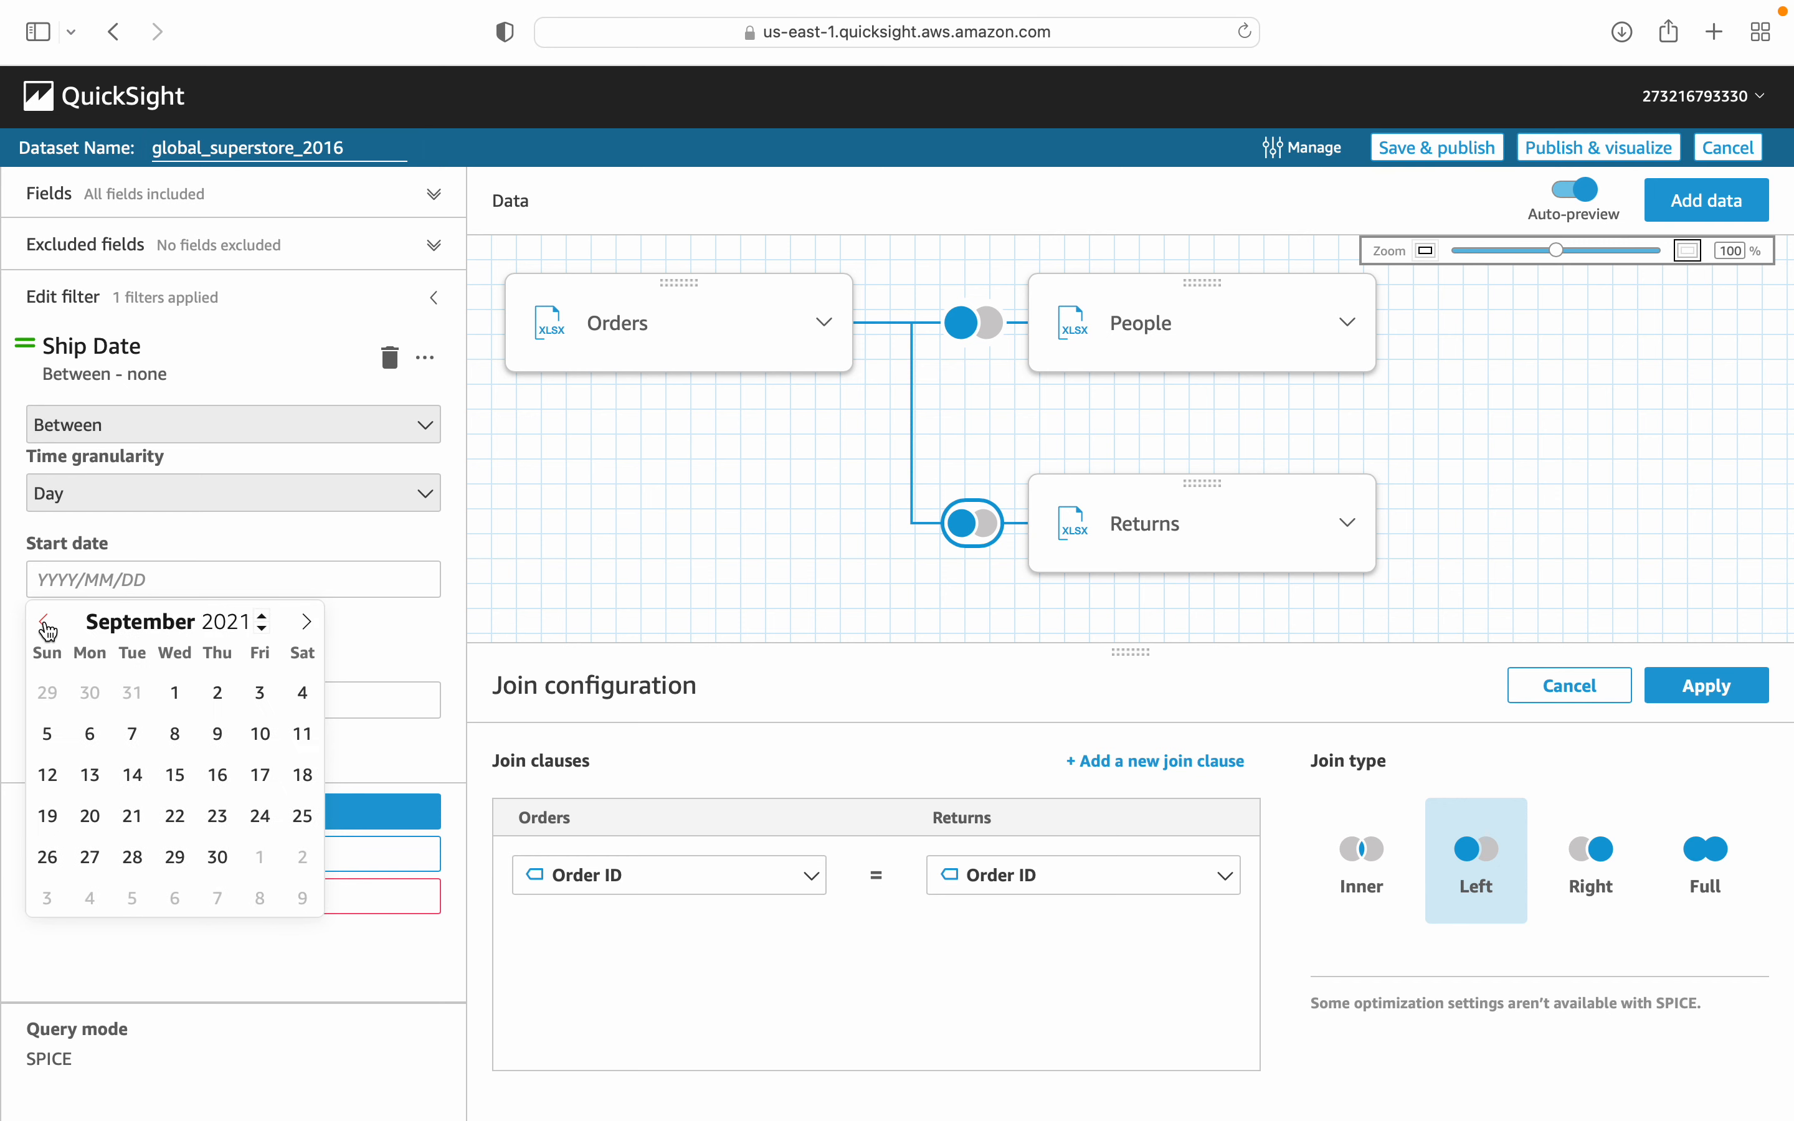
left_click(229, 626)
left_click(262, 629)
left_click(263, 629)
left_click(262, 616)
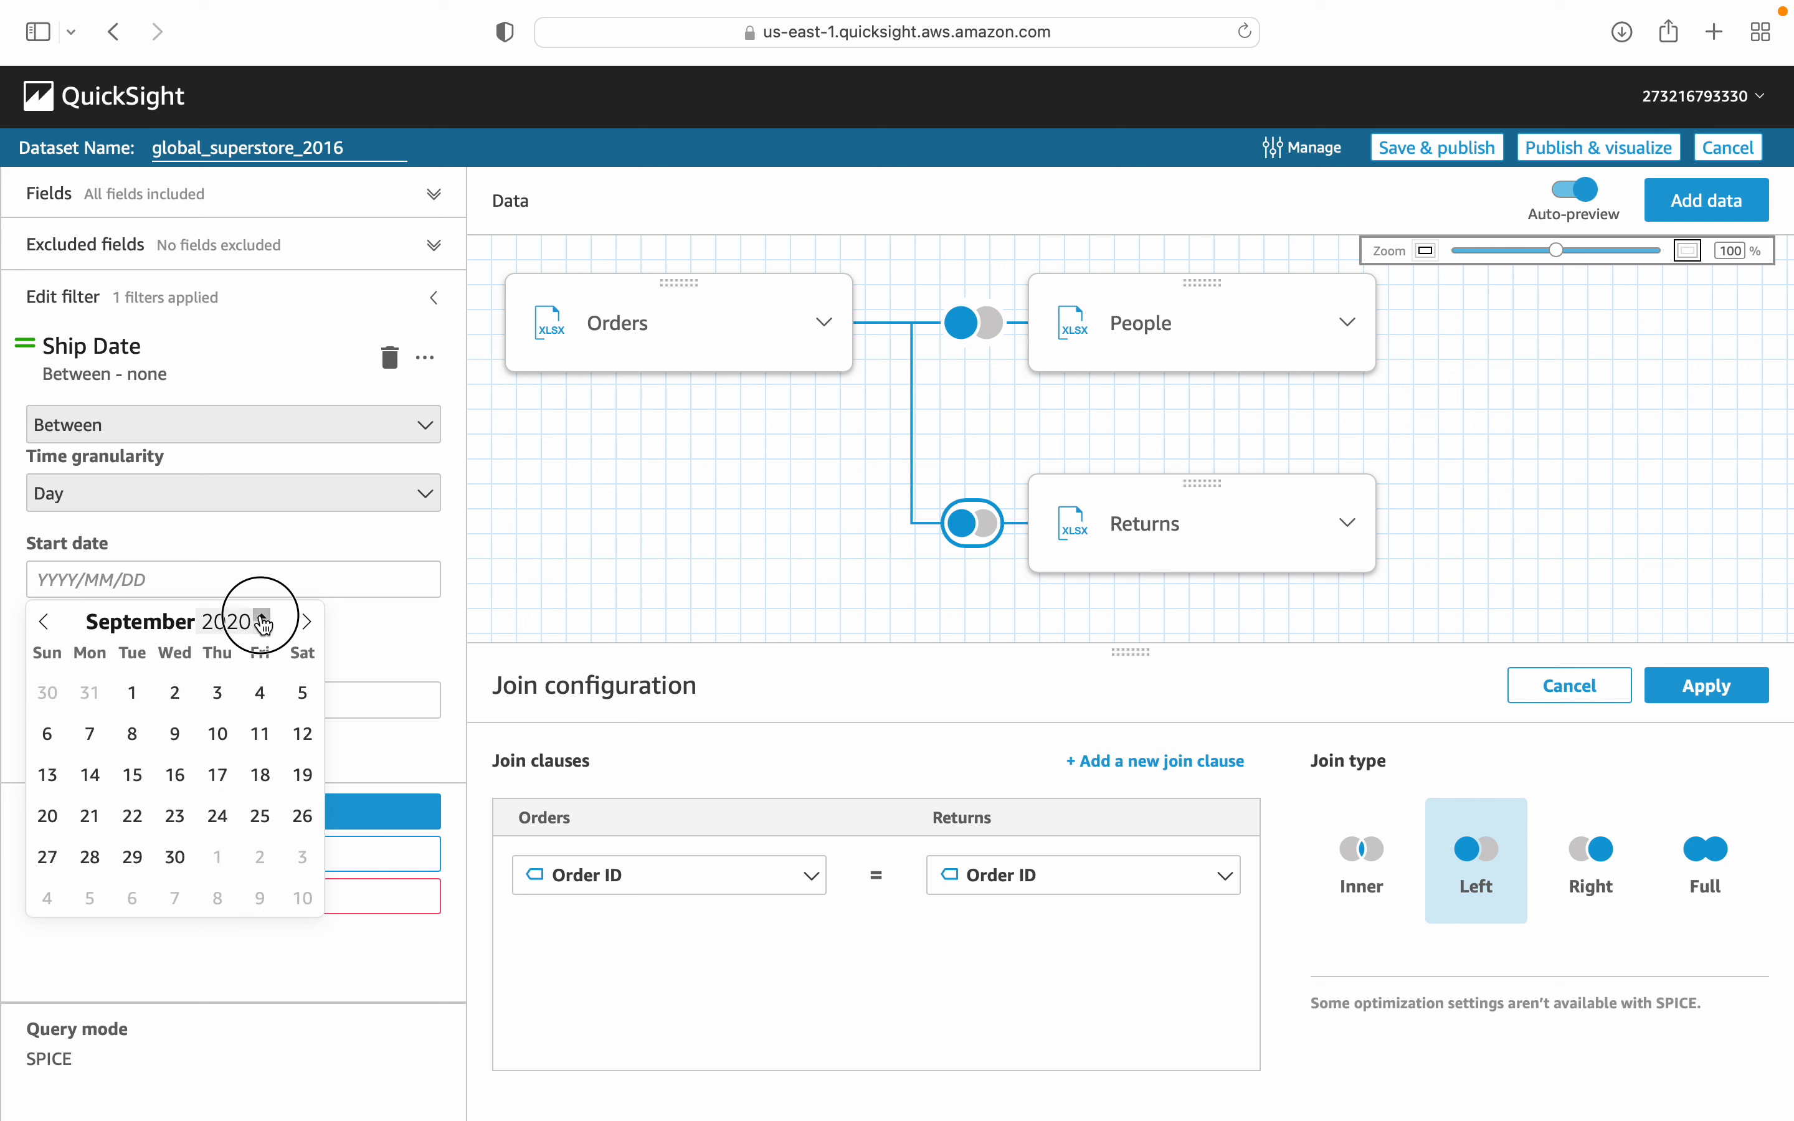
left_click(262, 617)
left_click(262, 616)
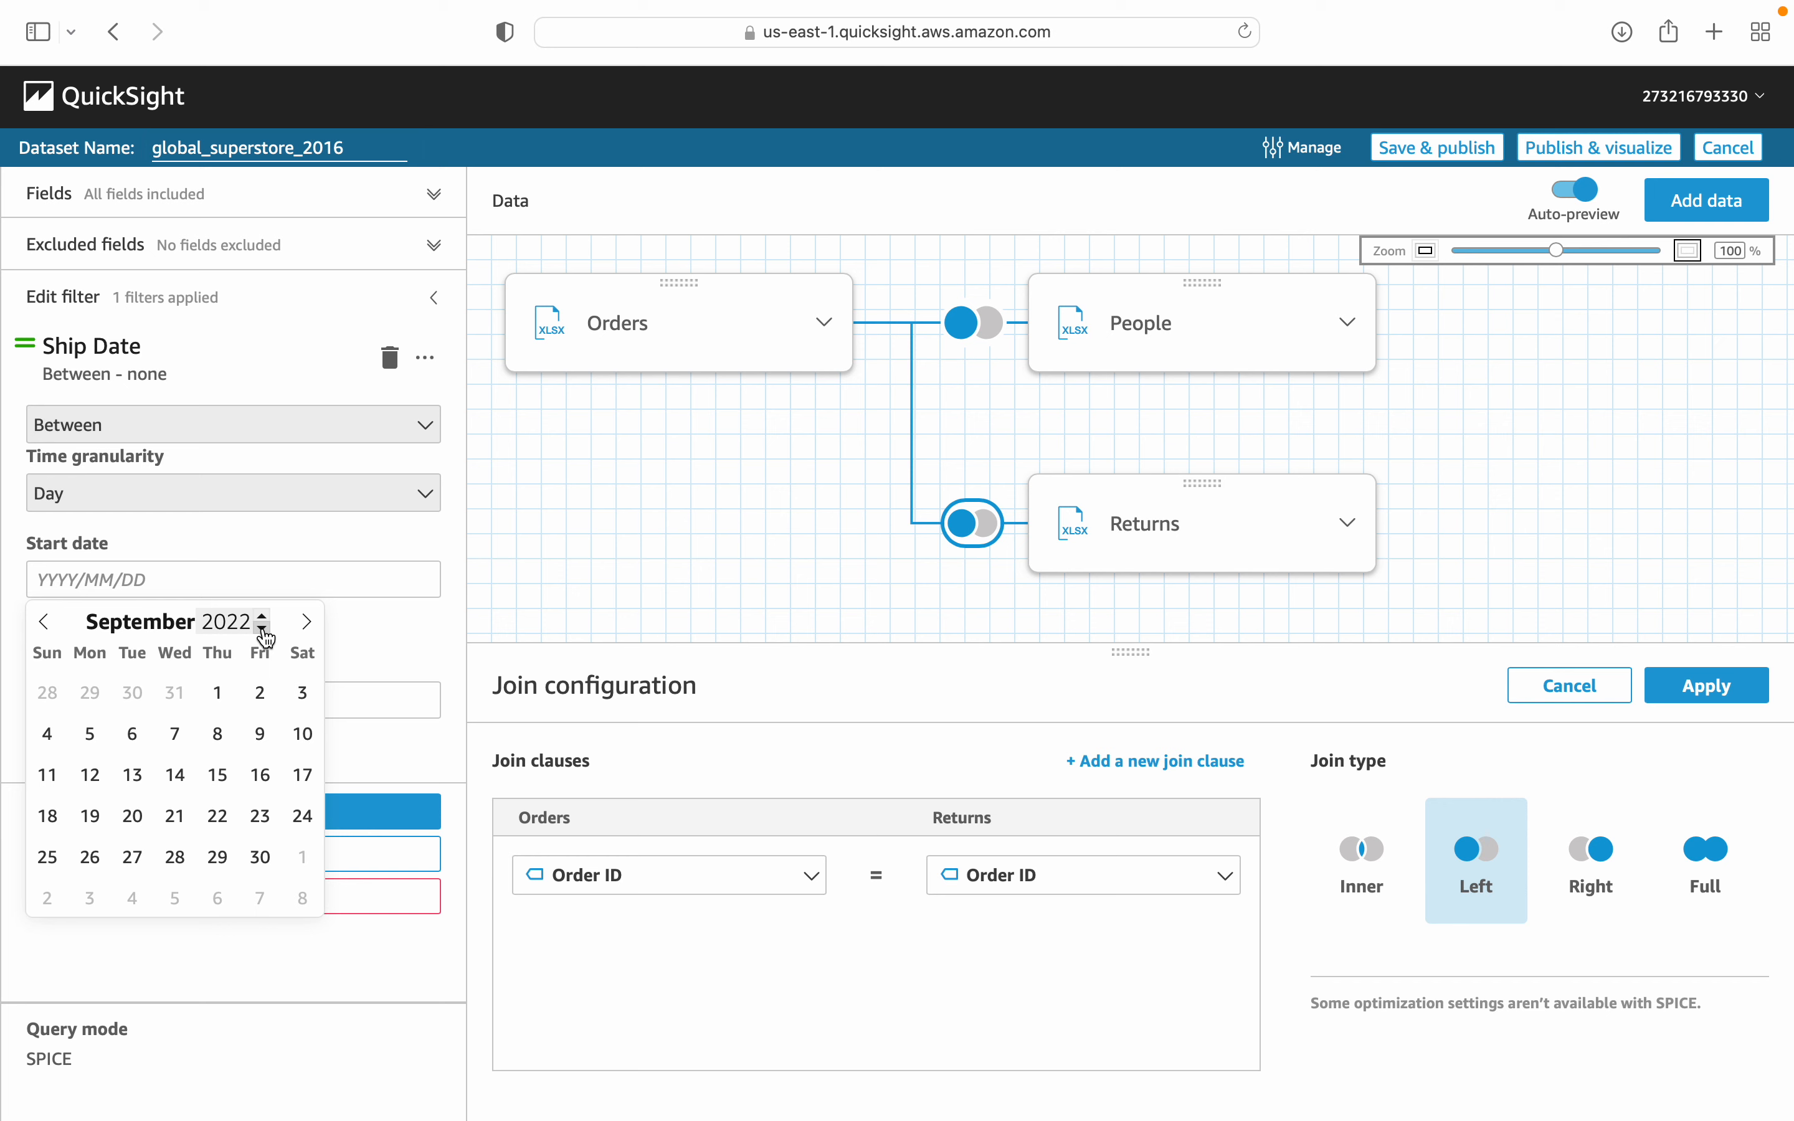
left_click(218, 693)
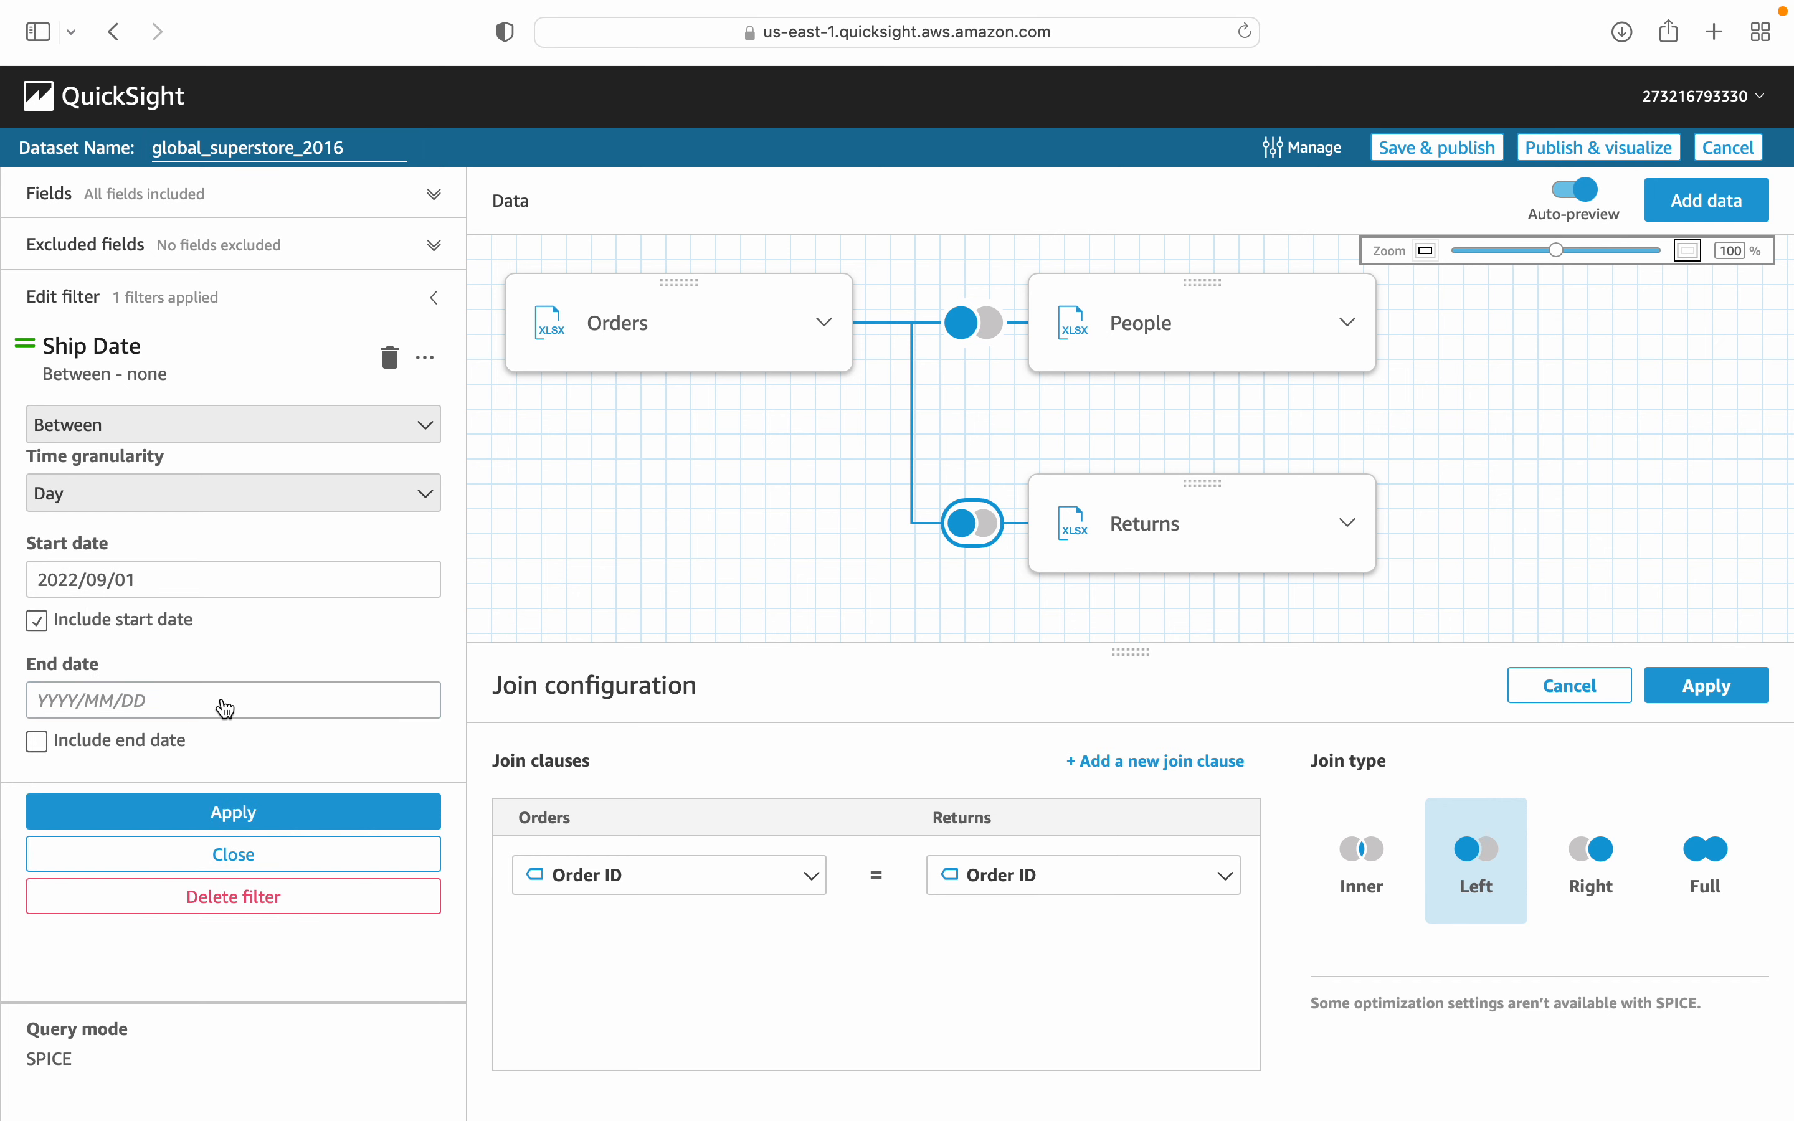
Set the Ship Date filter's end date to 2022/04/29.
left_click(87, 708)
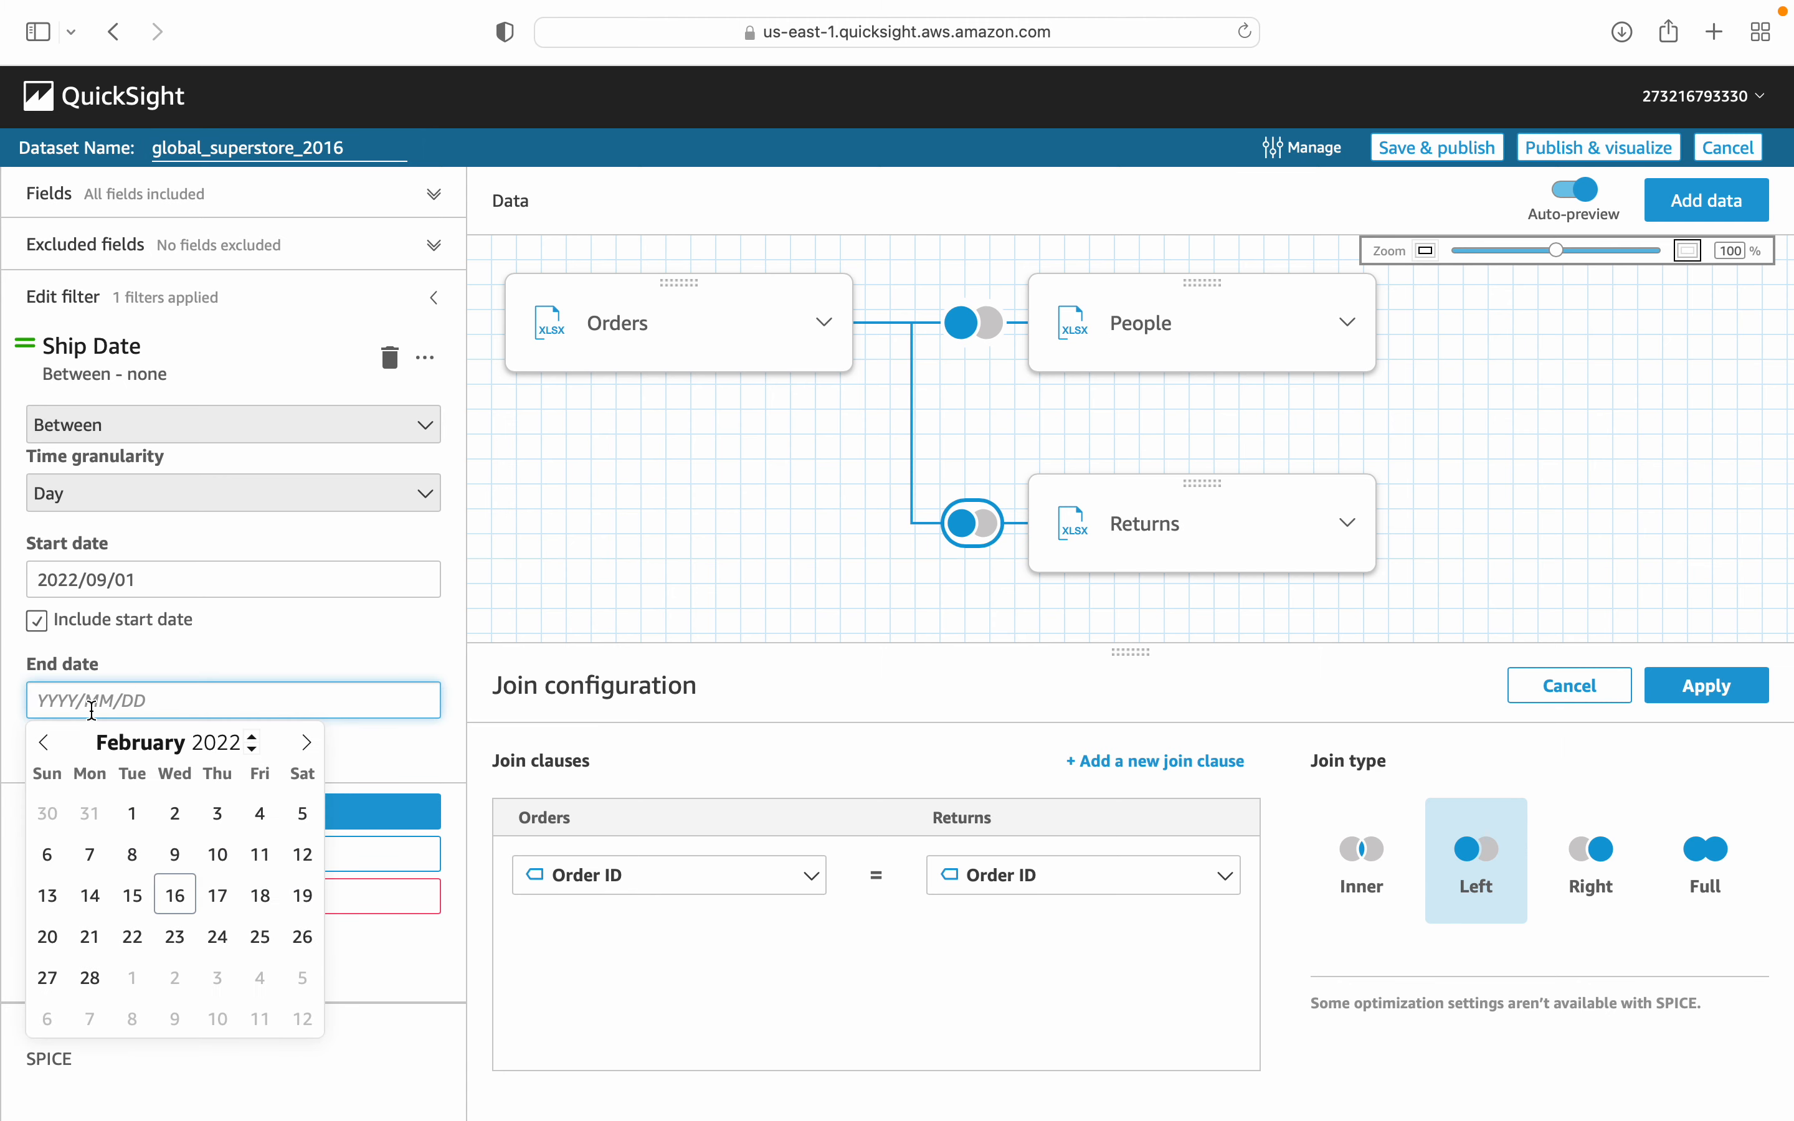
left_click(307, 741)
left_click(306, 742)
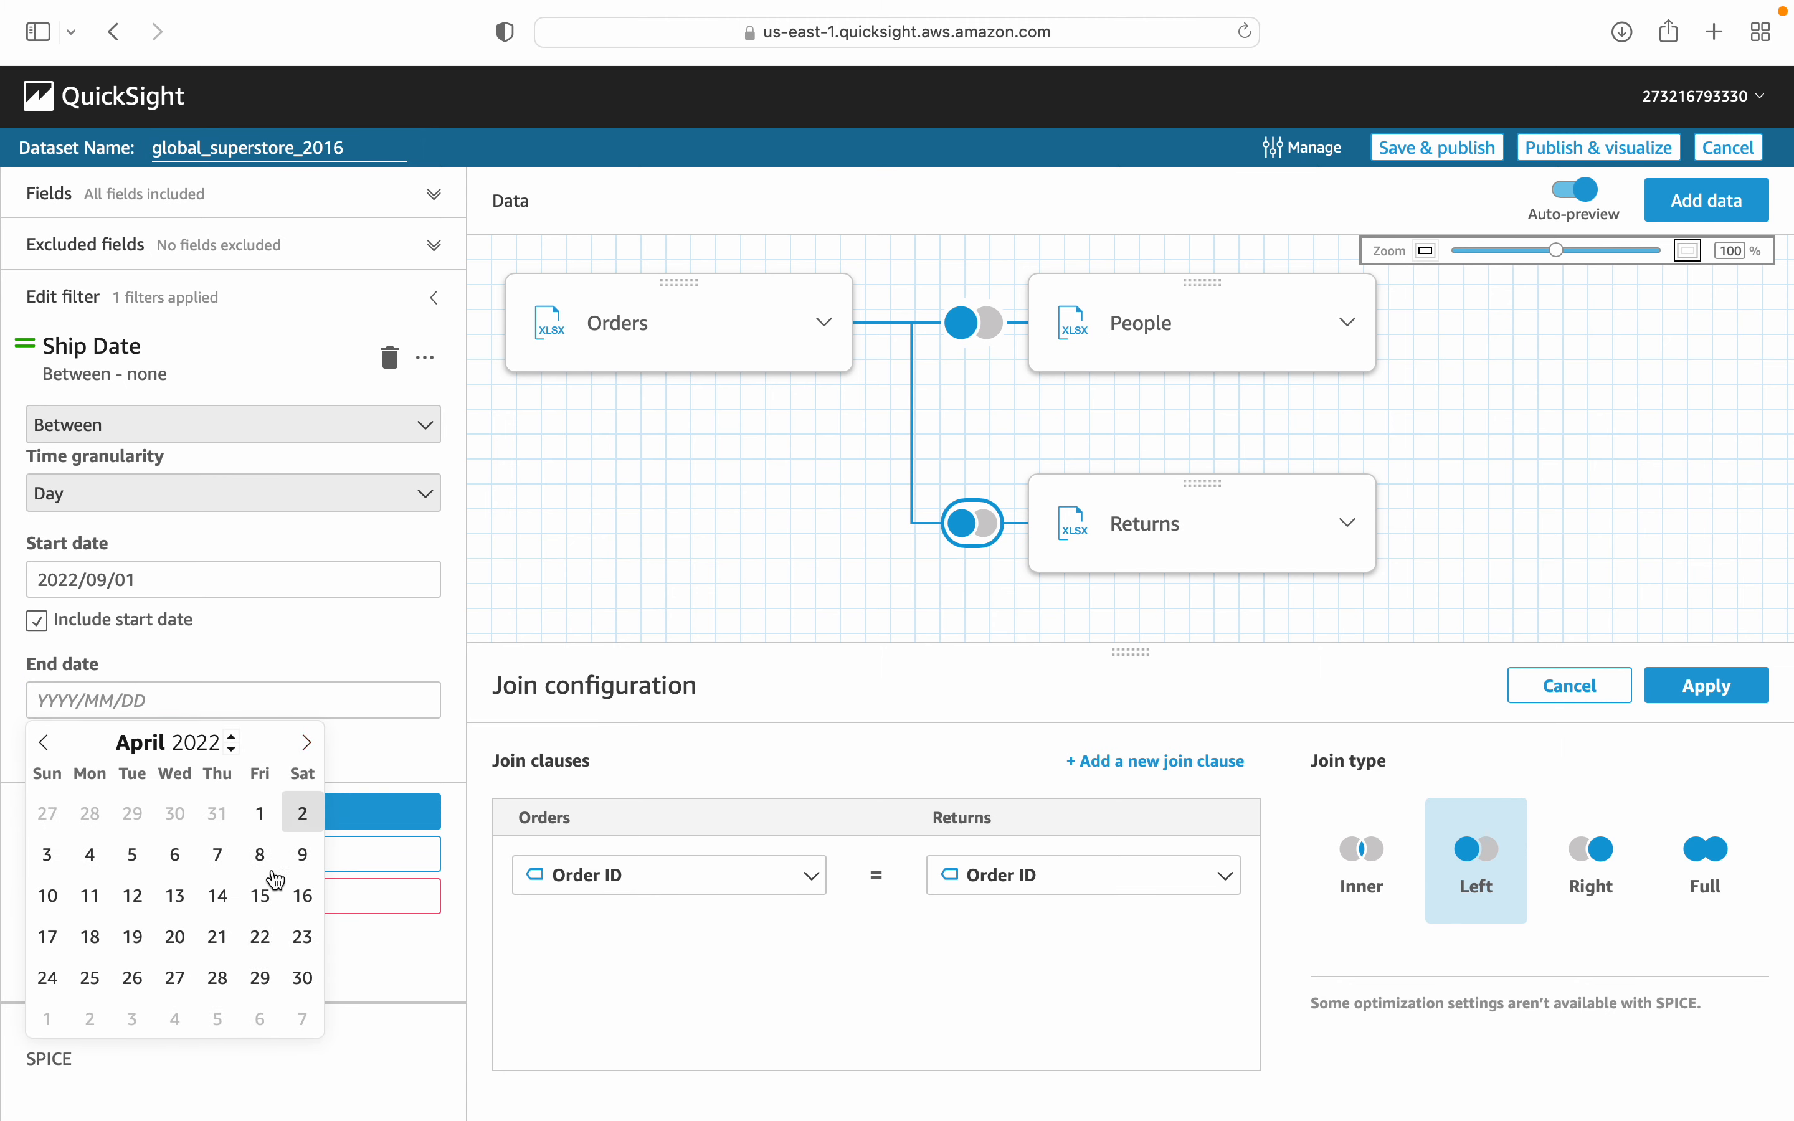
left_click(260, 978)
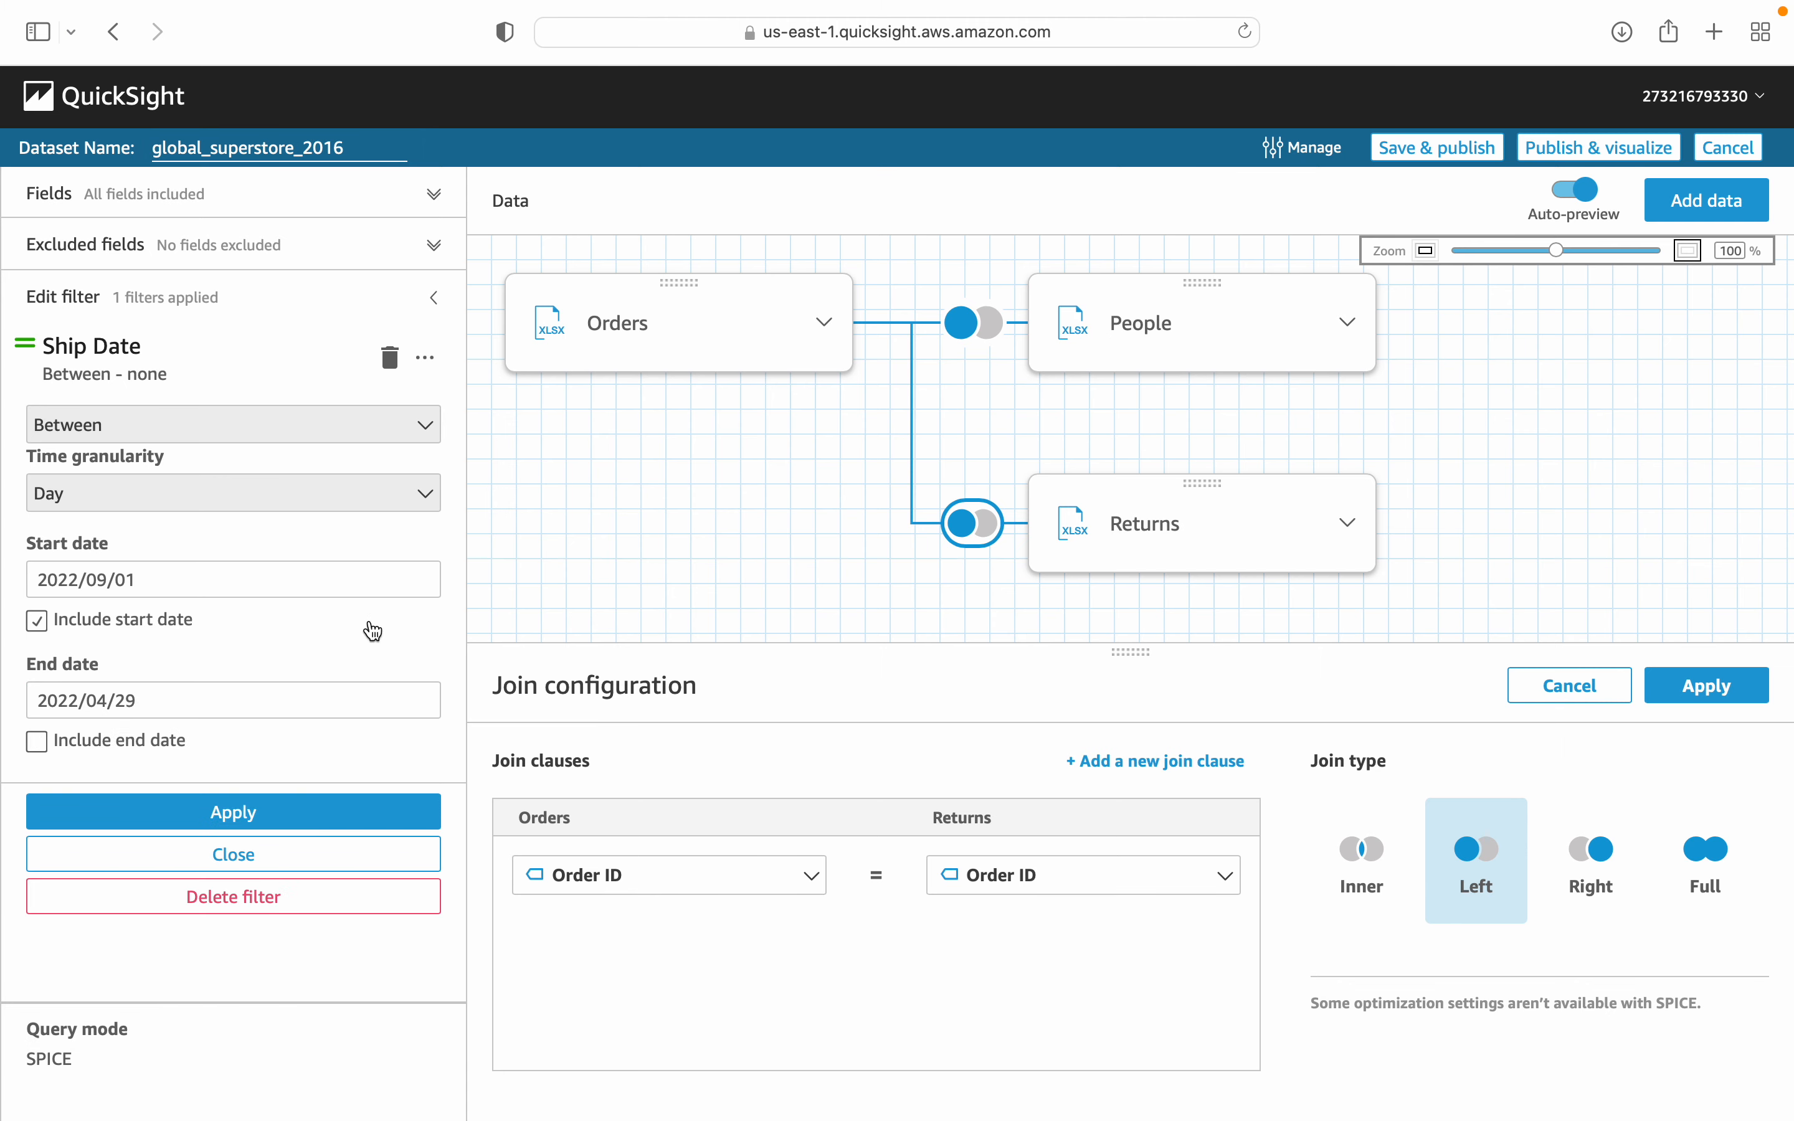
Change the Ship Date filter's start date to 2021/09/01.
left_click(139, 575)
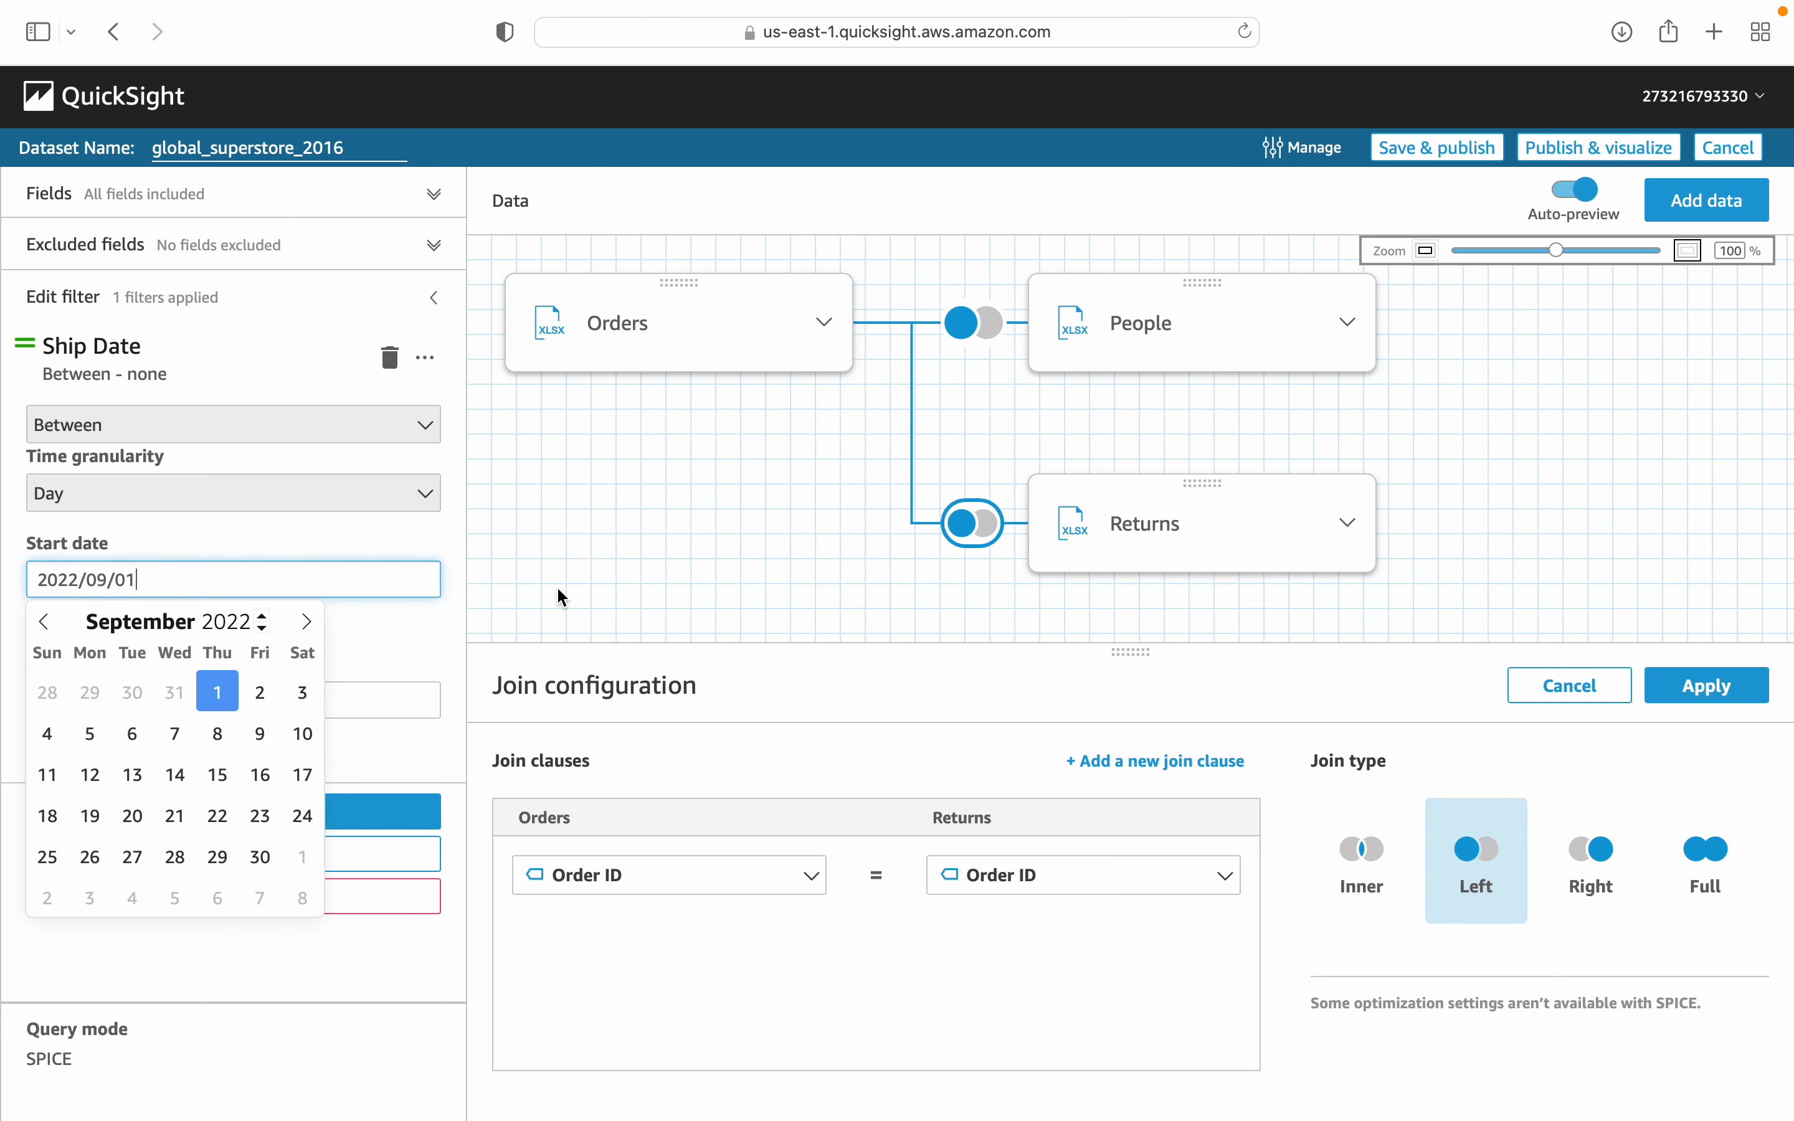
double_click(244, 630)
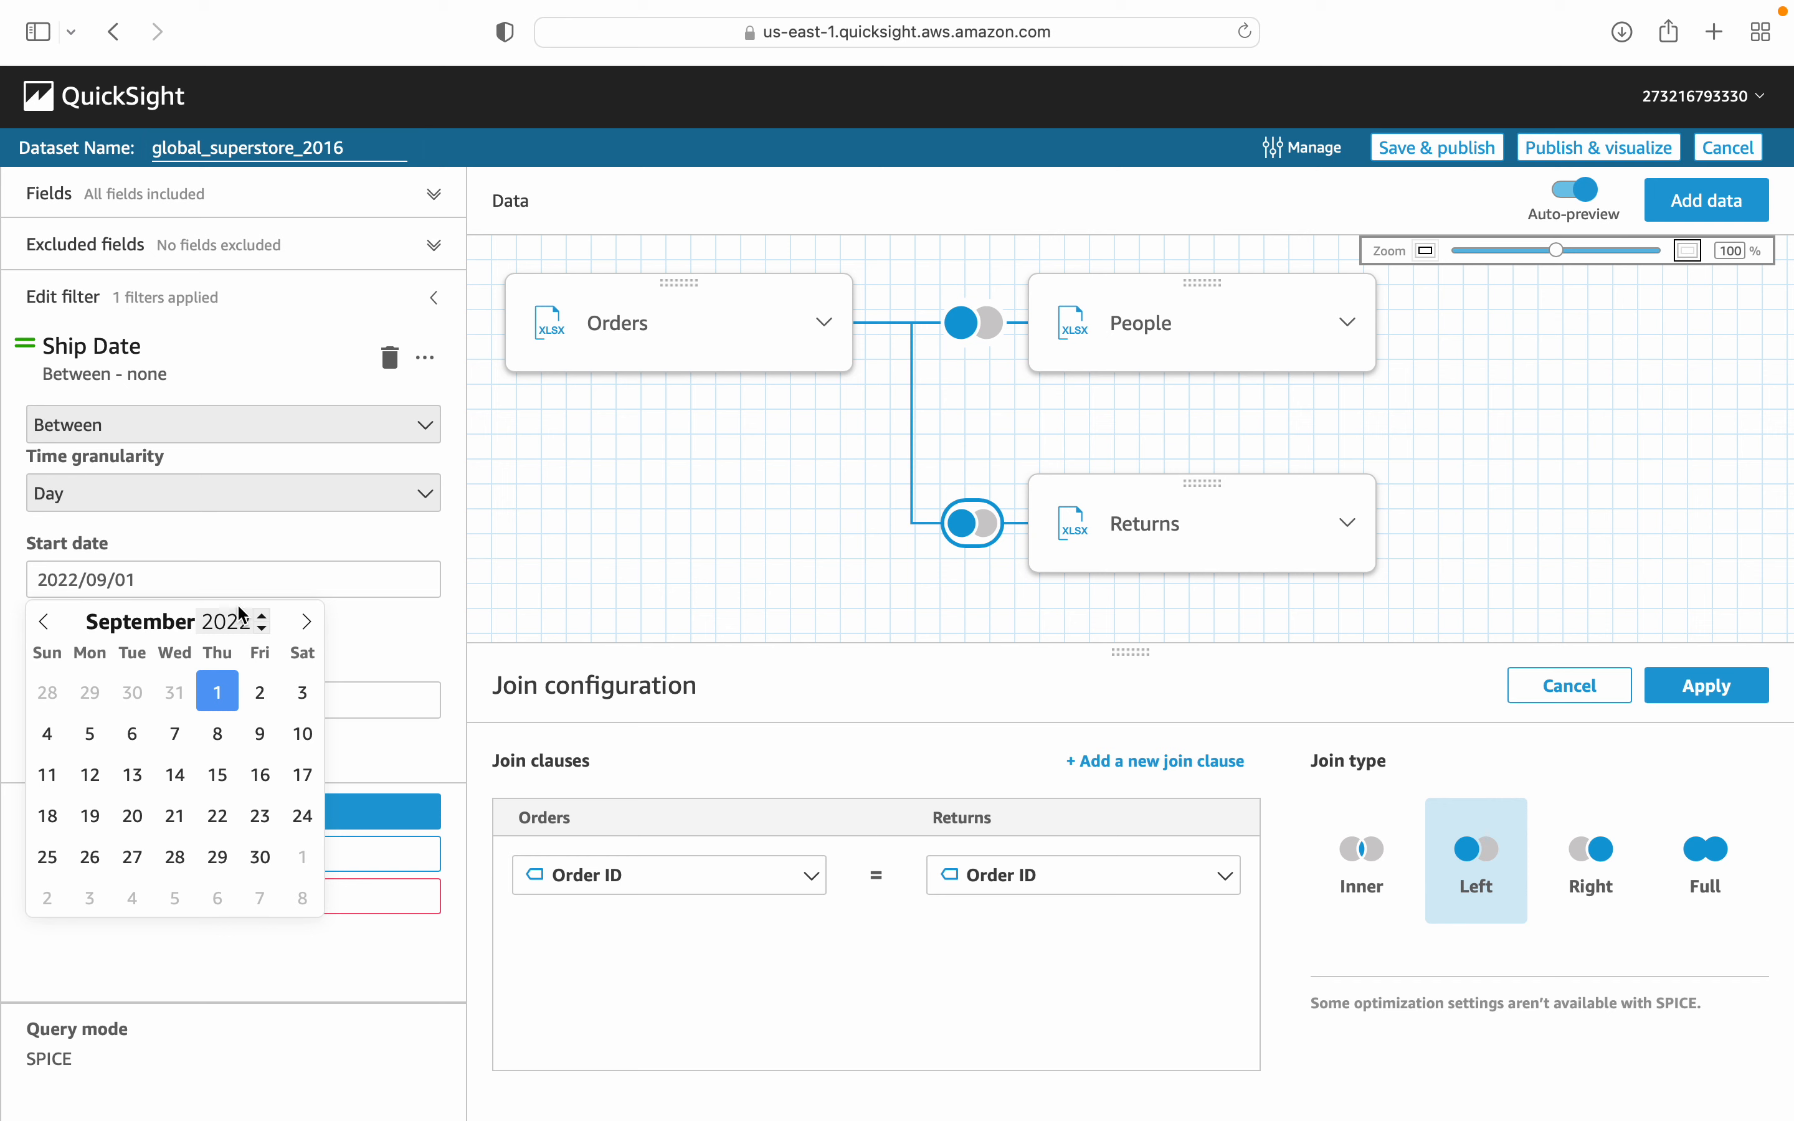
left_click(262, 628)
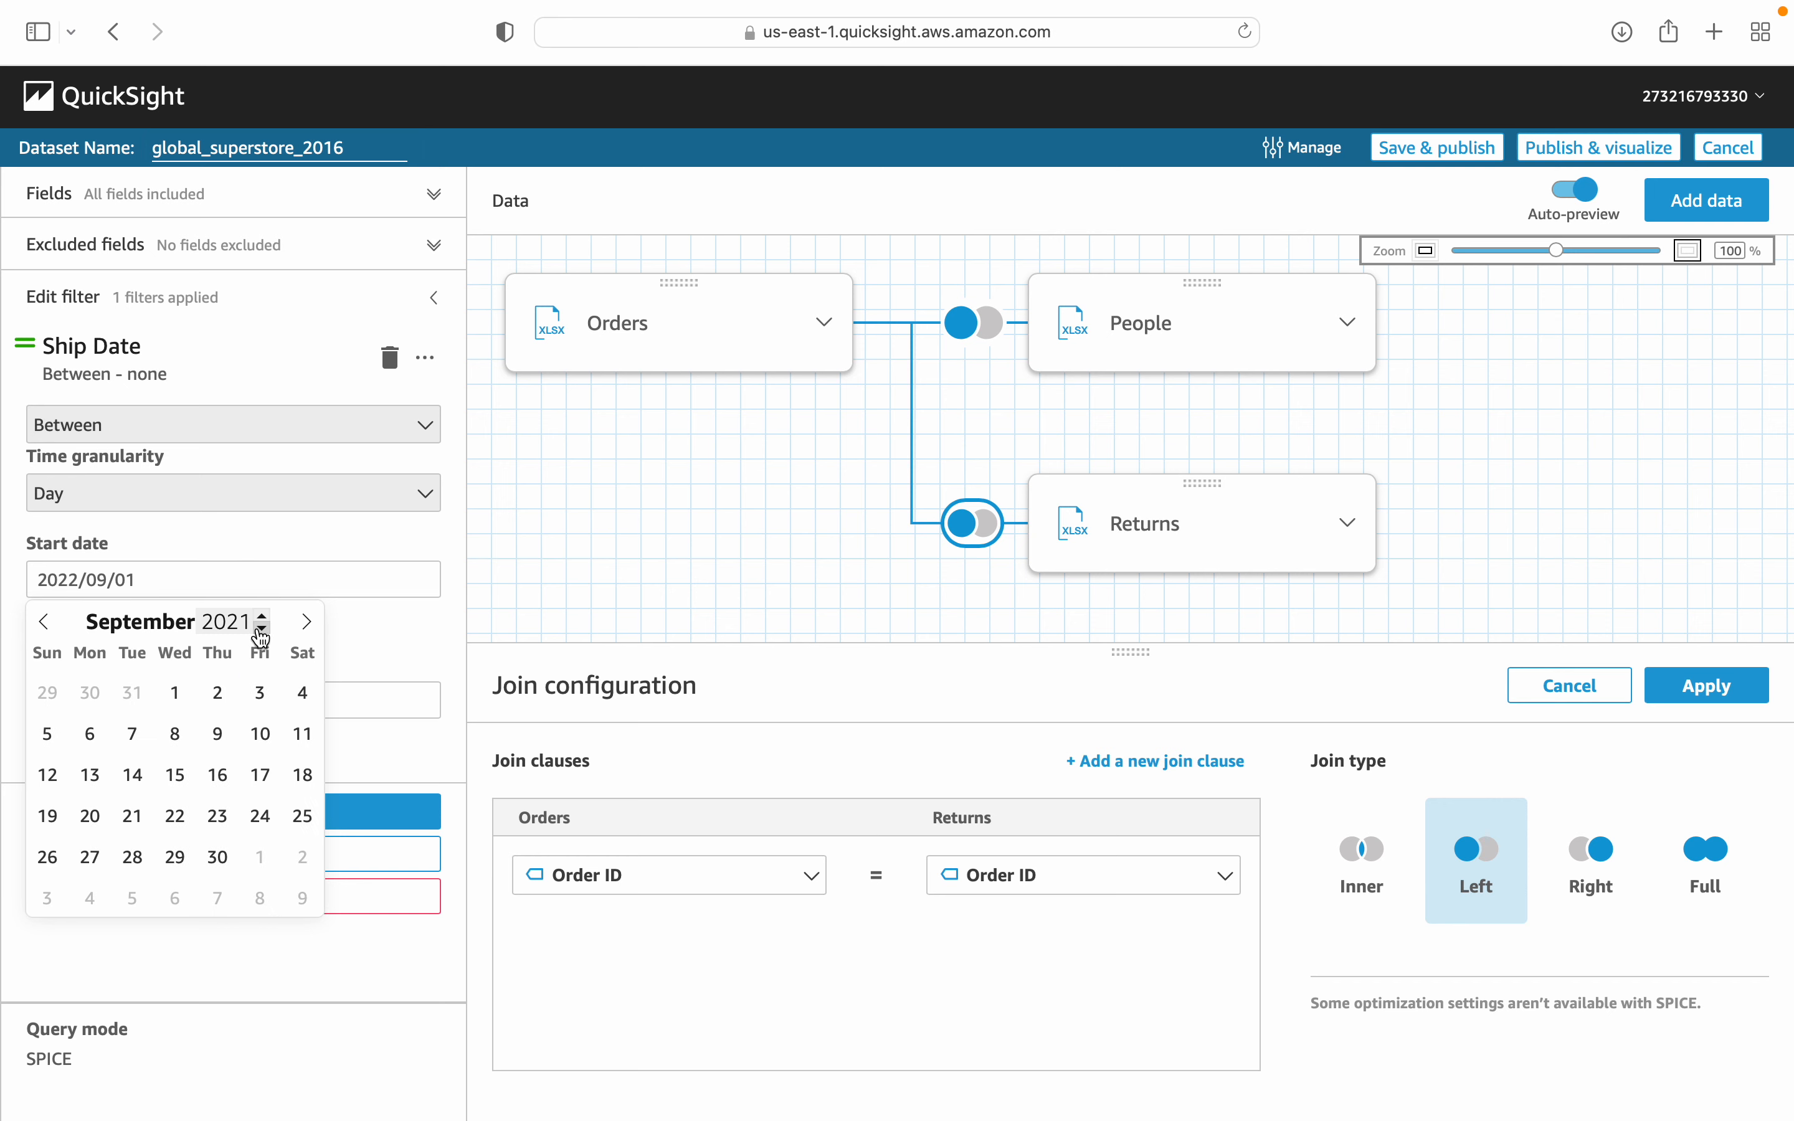
left_click(175, 694)
Change the Ship Date filter's end date to 2021/12/31.
left_click(149, 708)
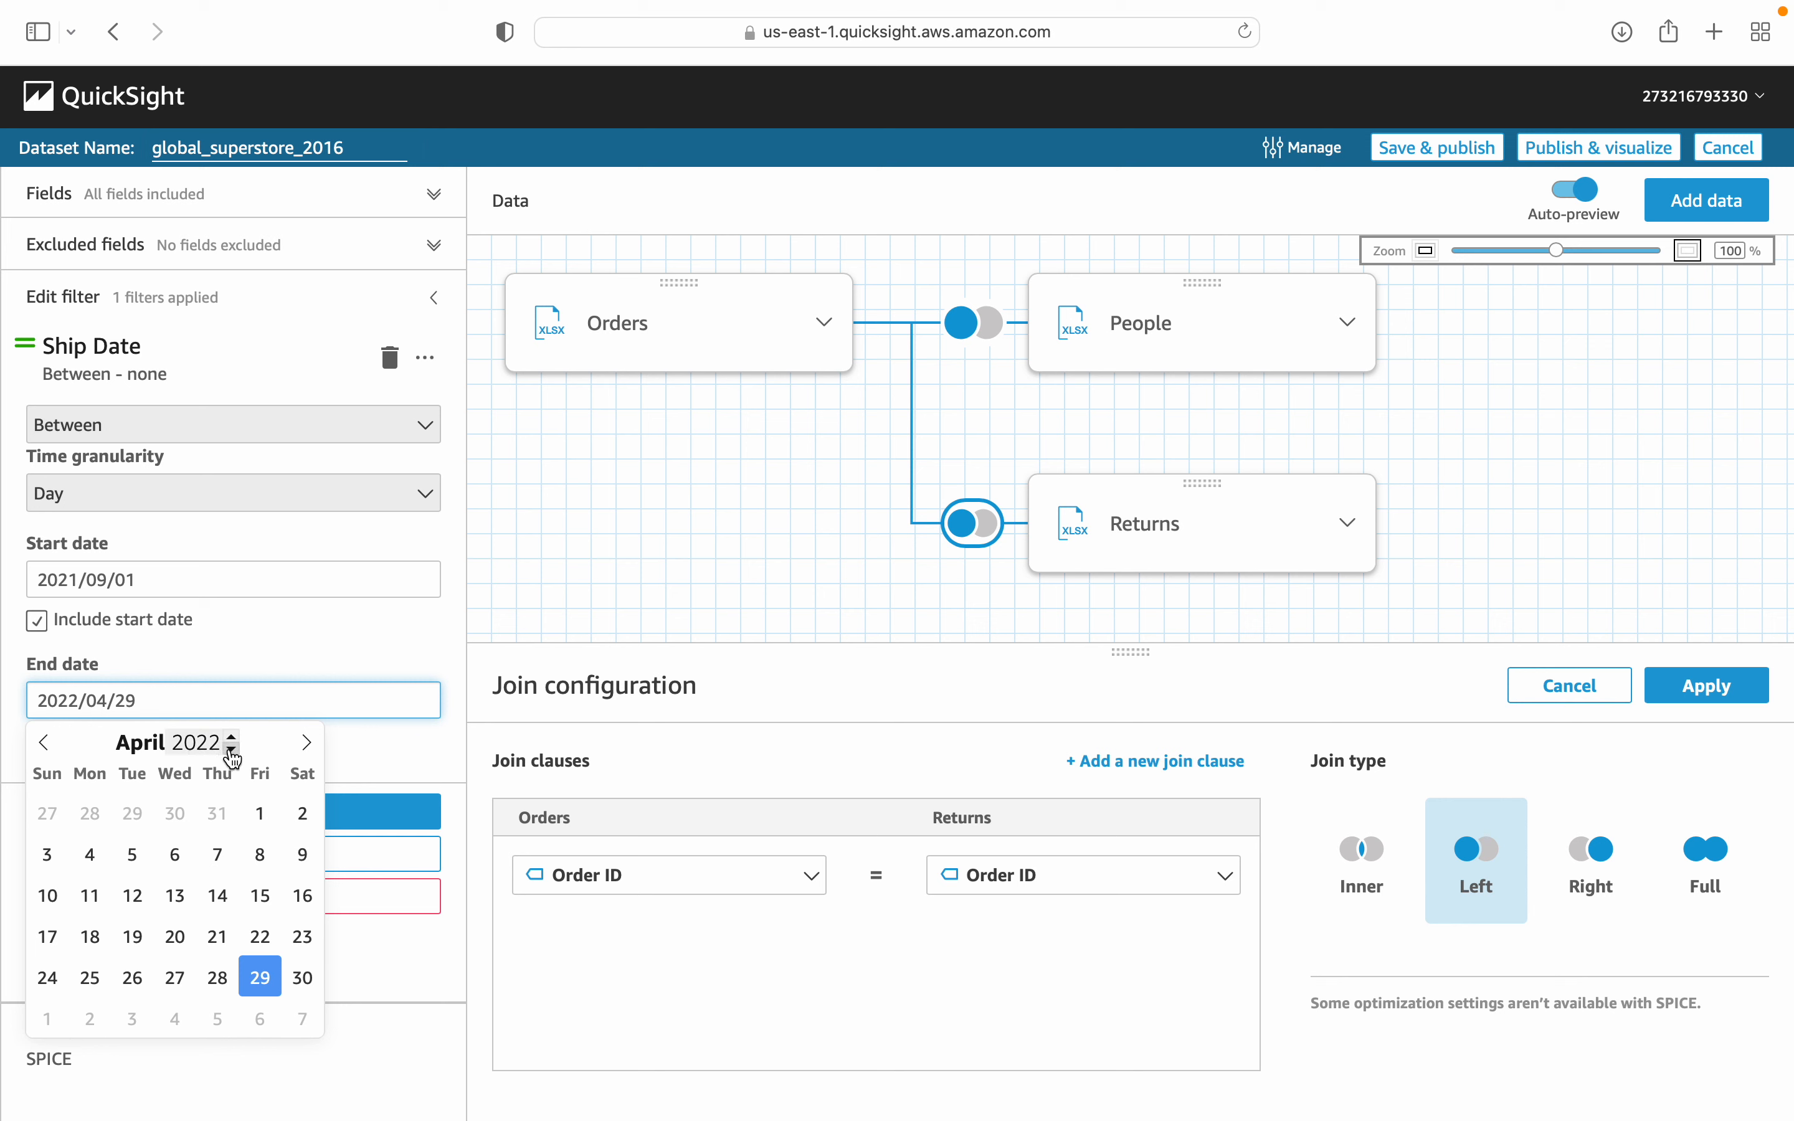
left_click(51, 745)
left_click(51, 745)
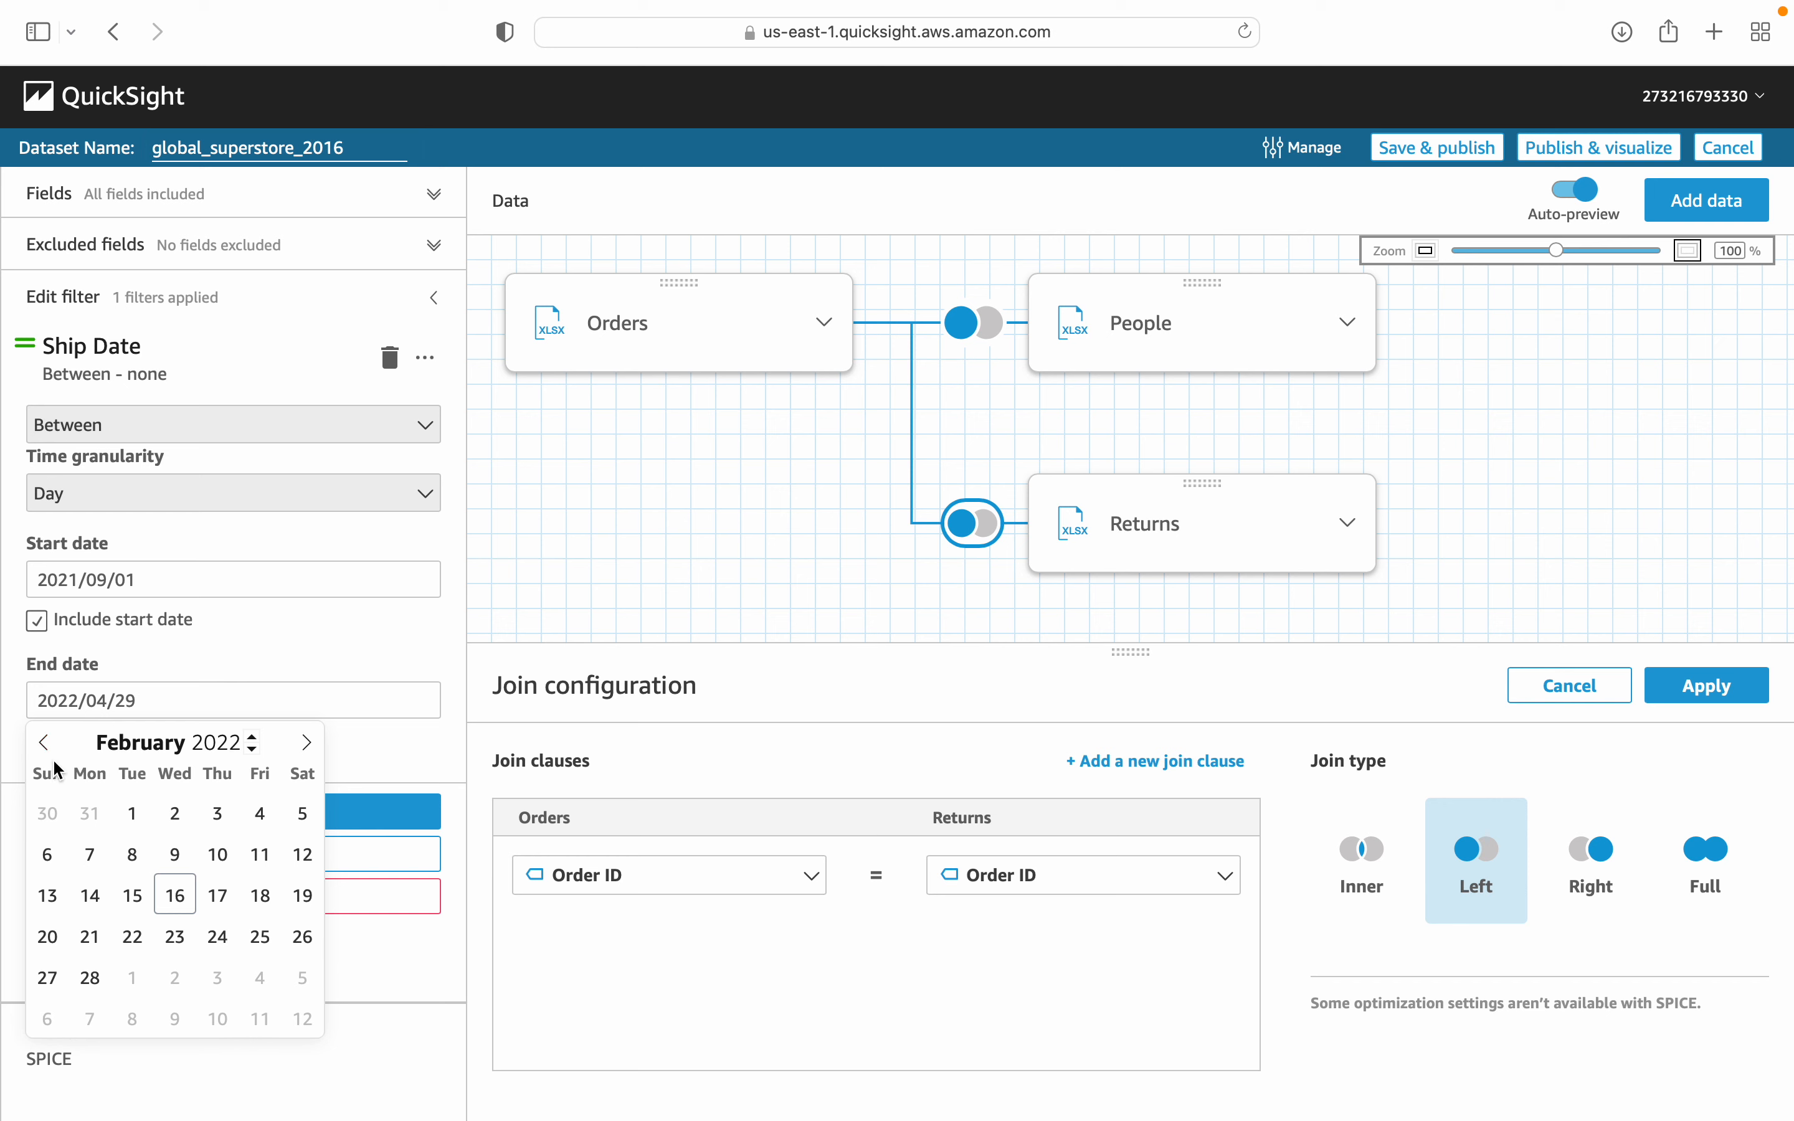
left_click(44, 744)
left_click(44, 744)
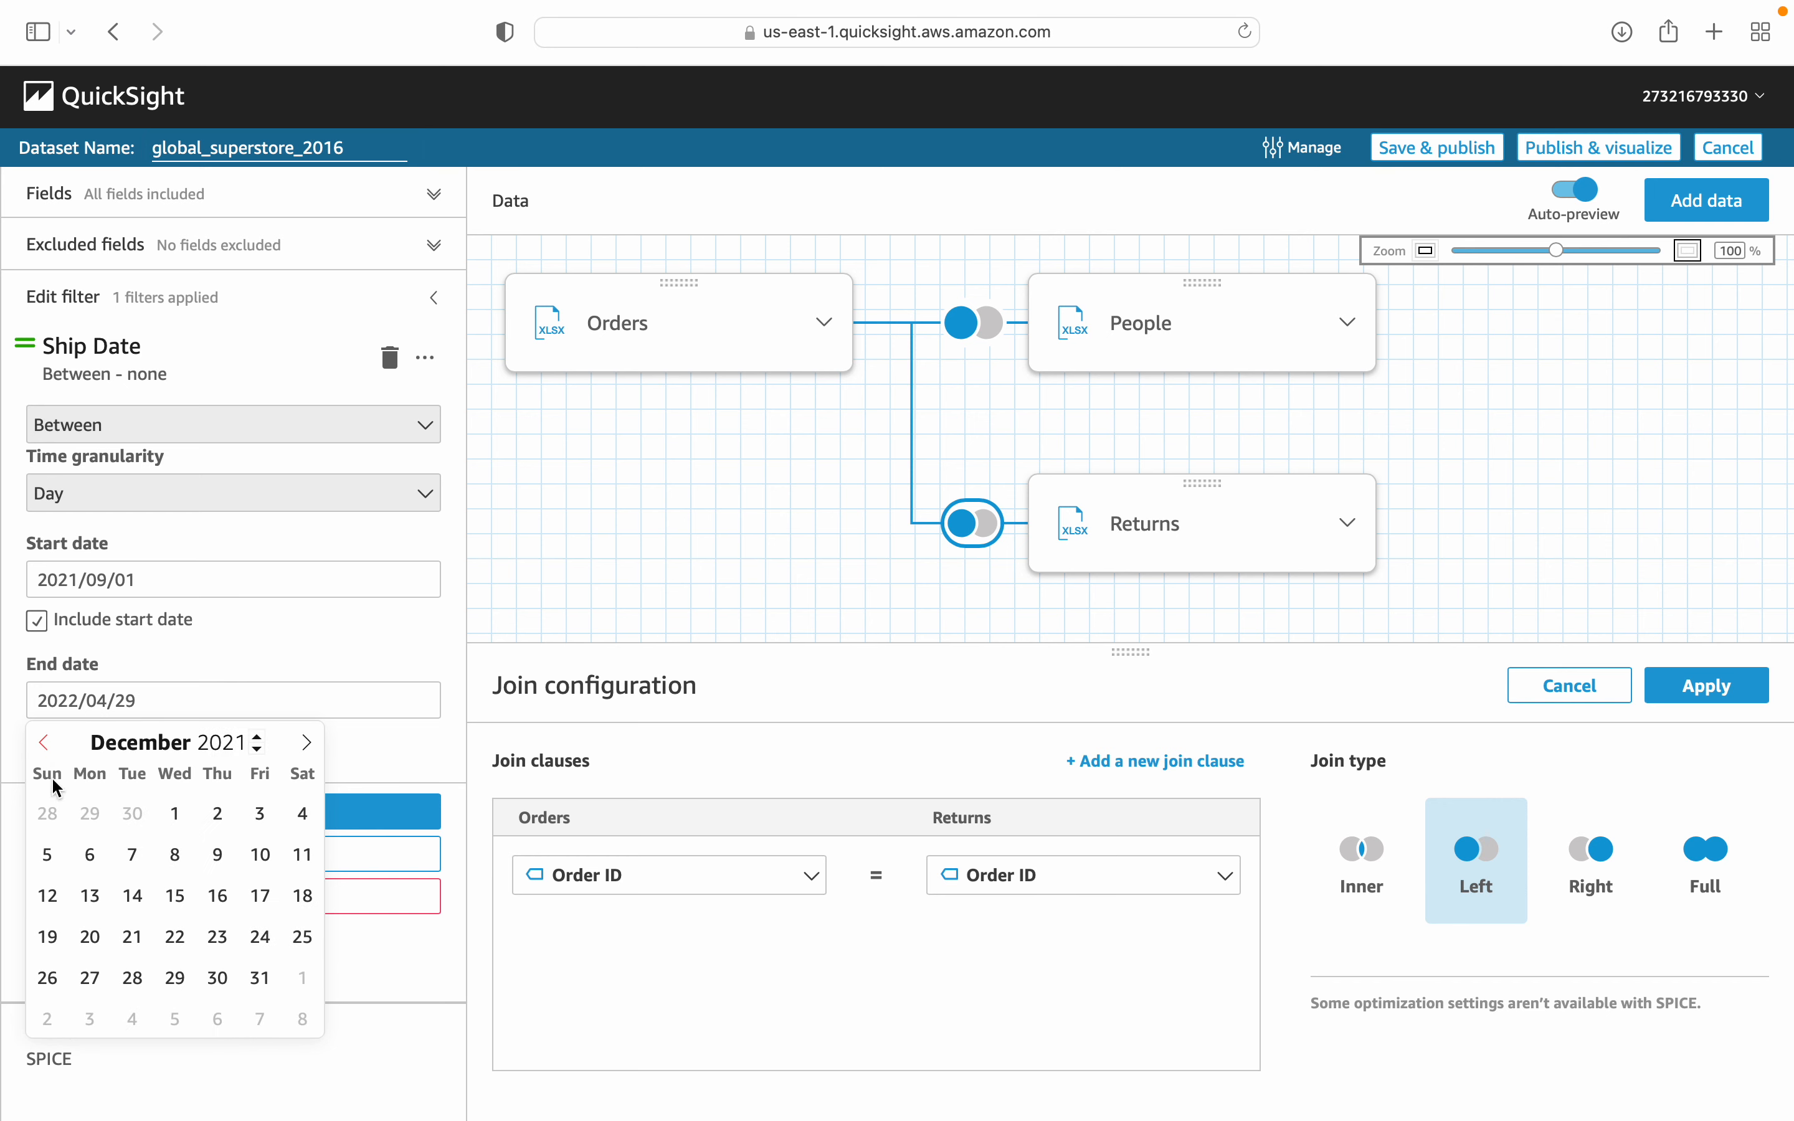
left_click(258, 978)
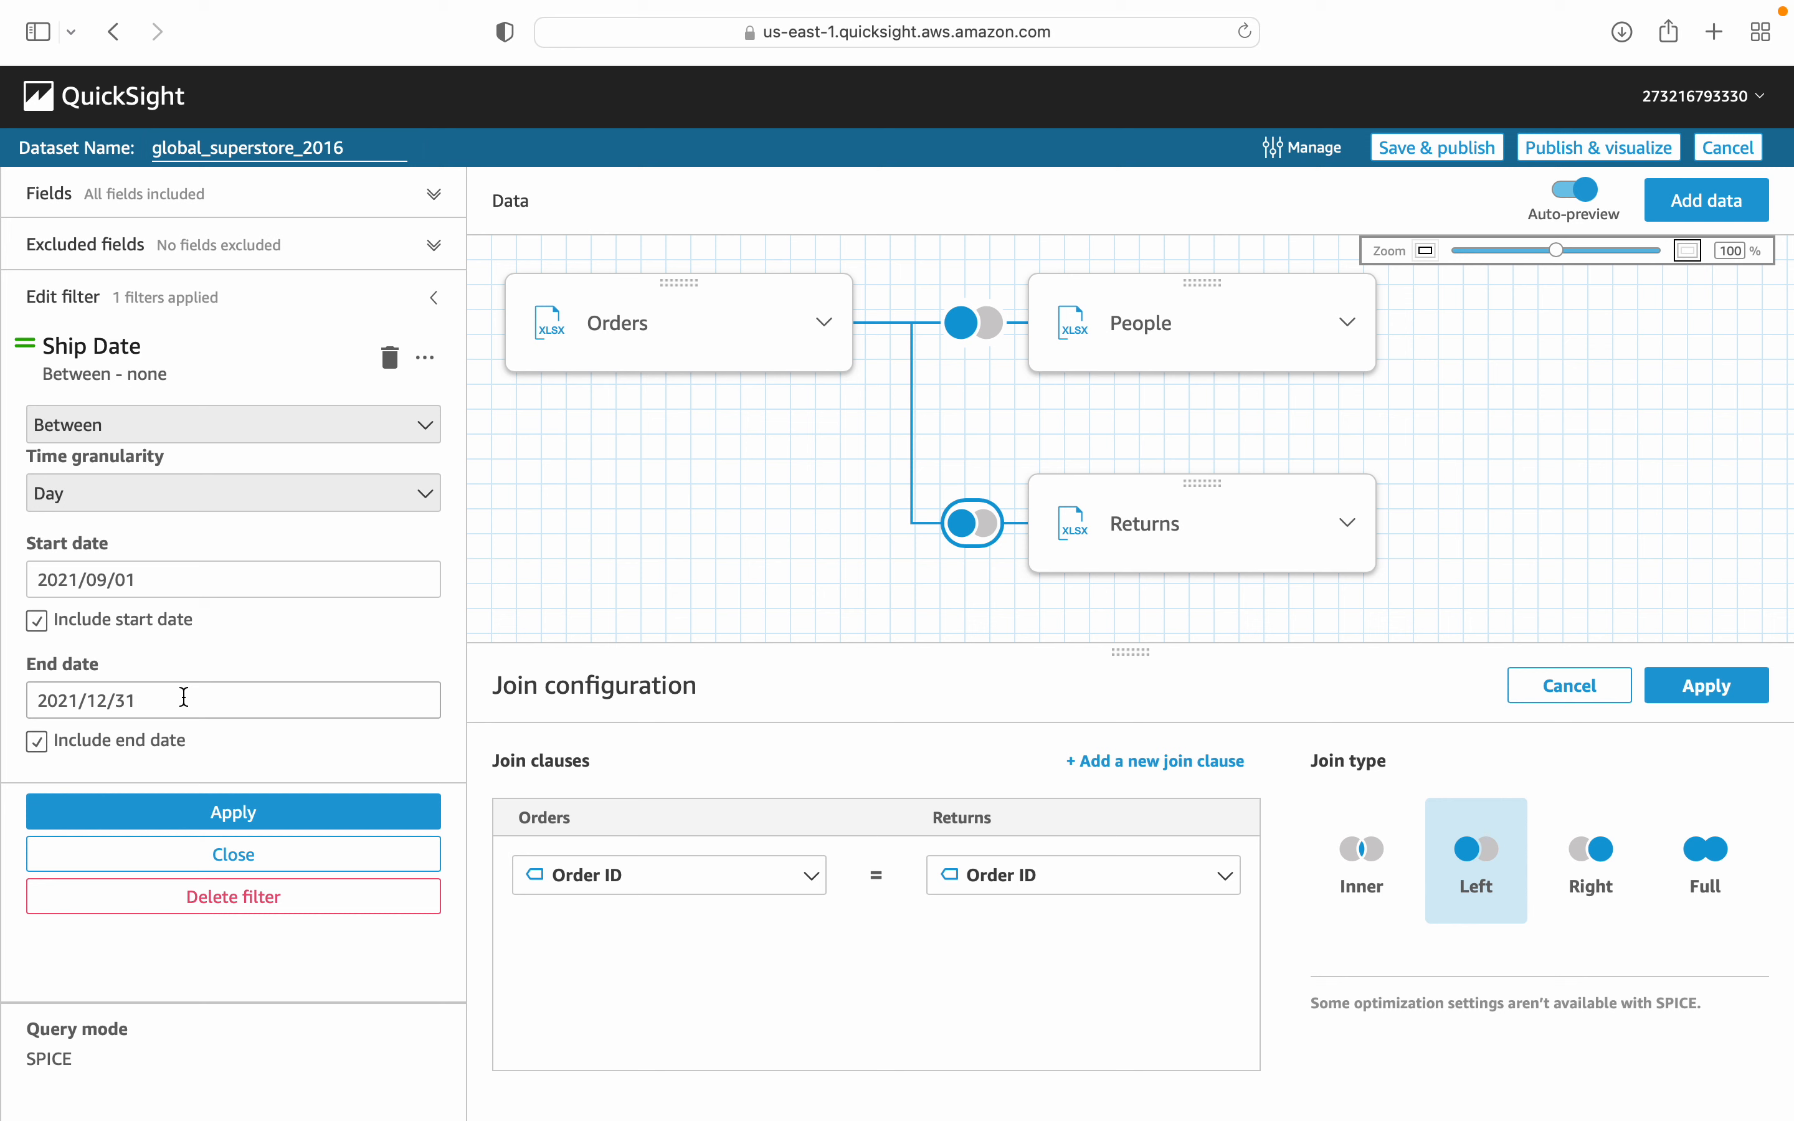
Review the Ship Date filter's start date and apply the filter, keeping both the start and end dates included.
left_click(167, 577)
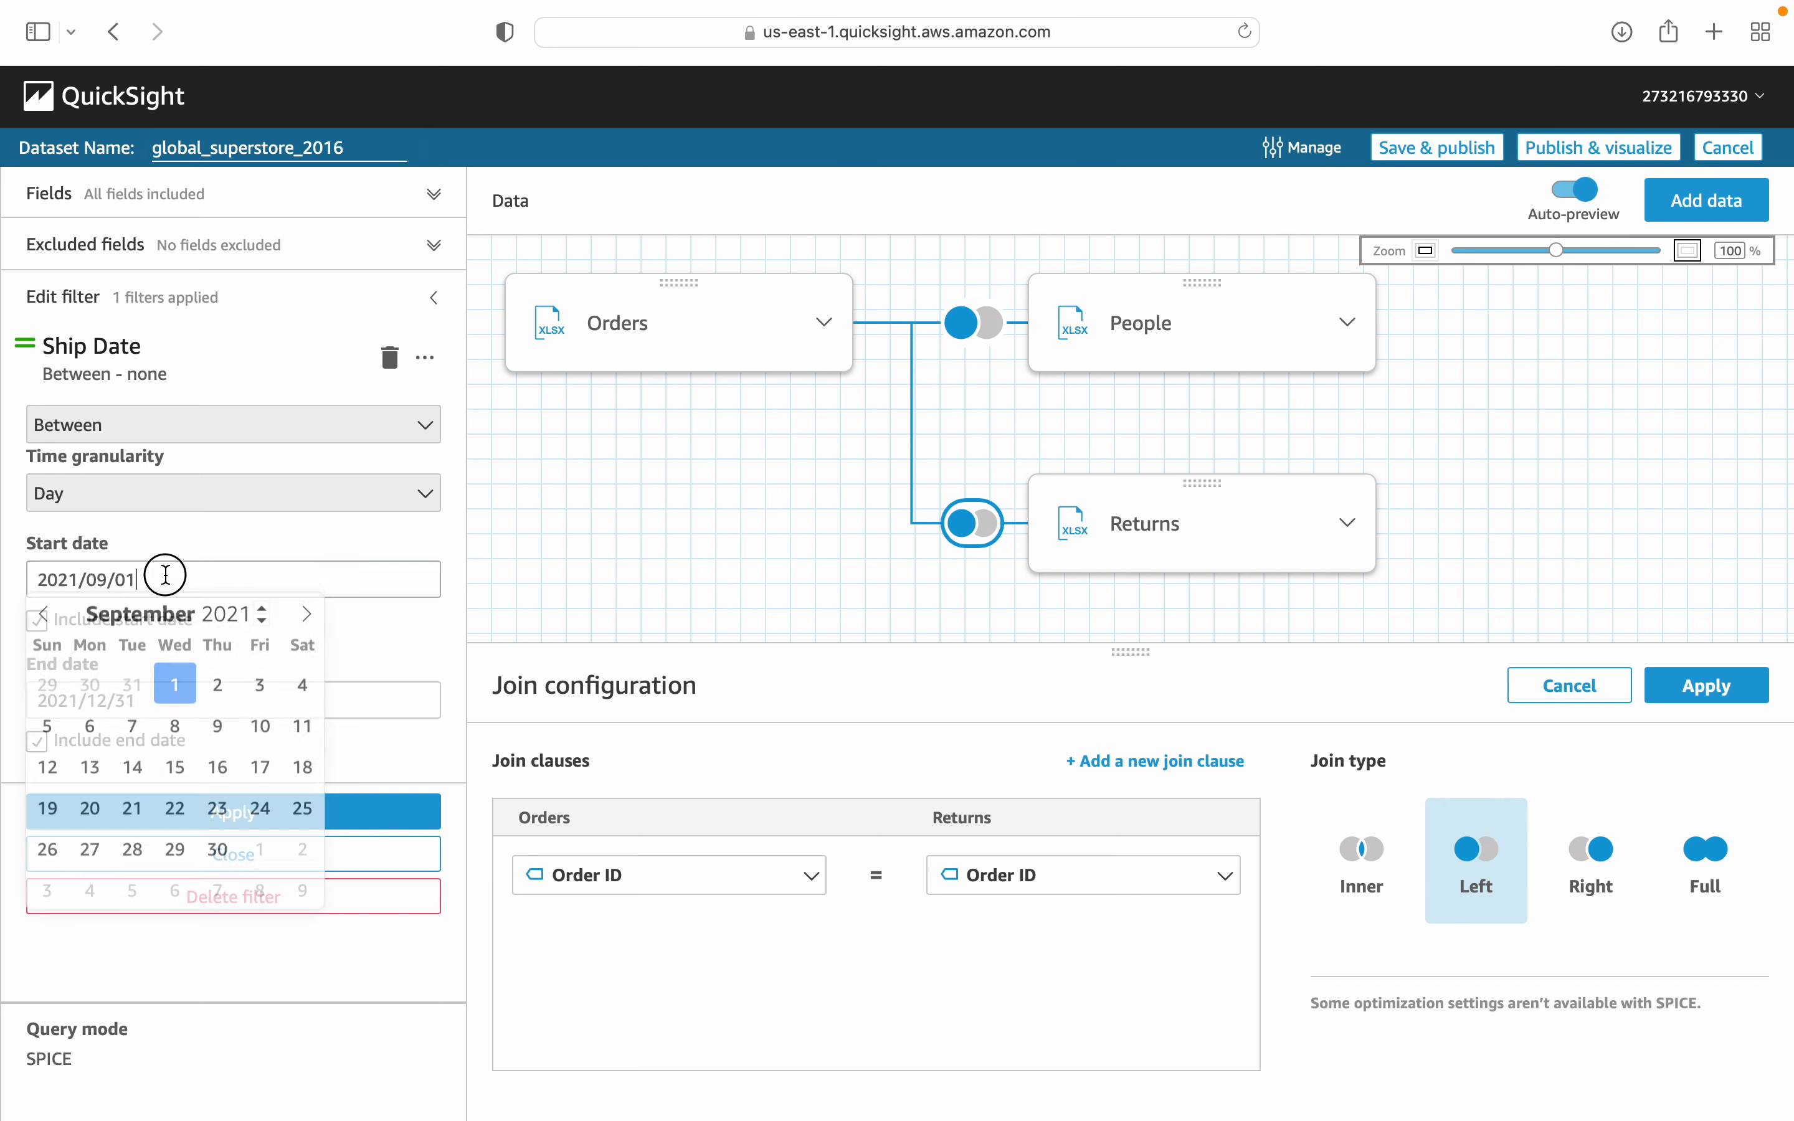
left_click(525, 561)
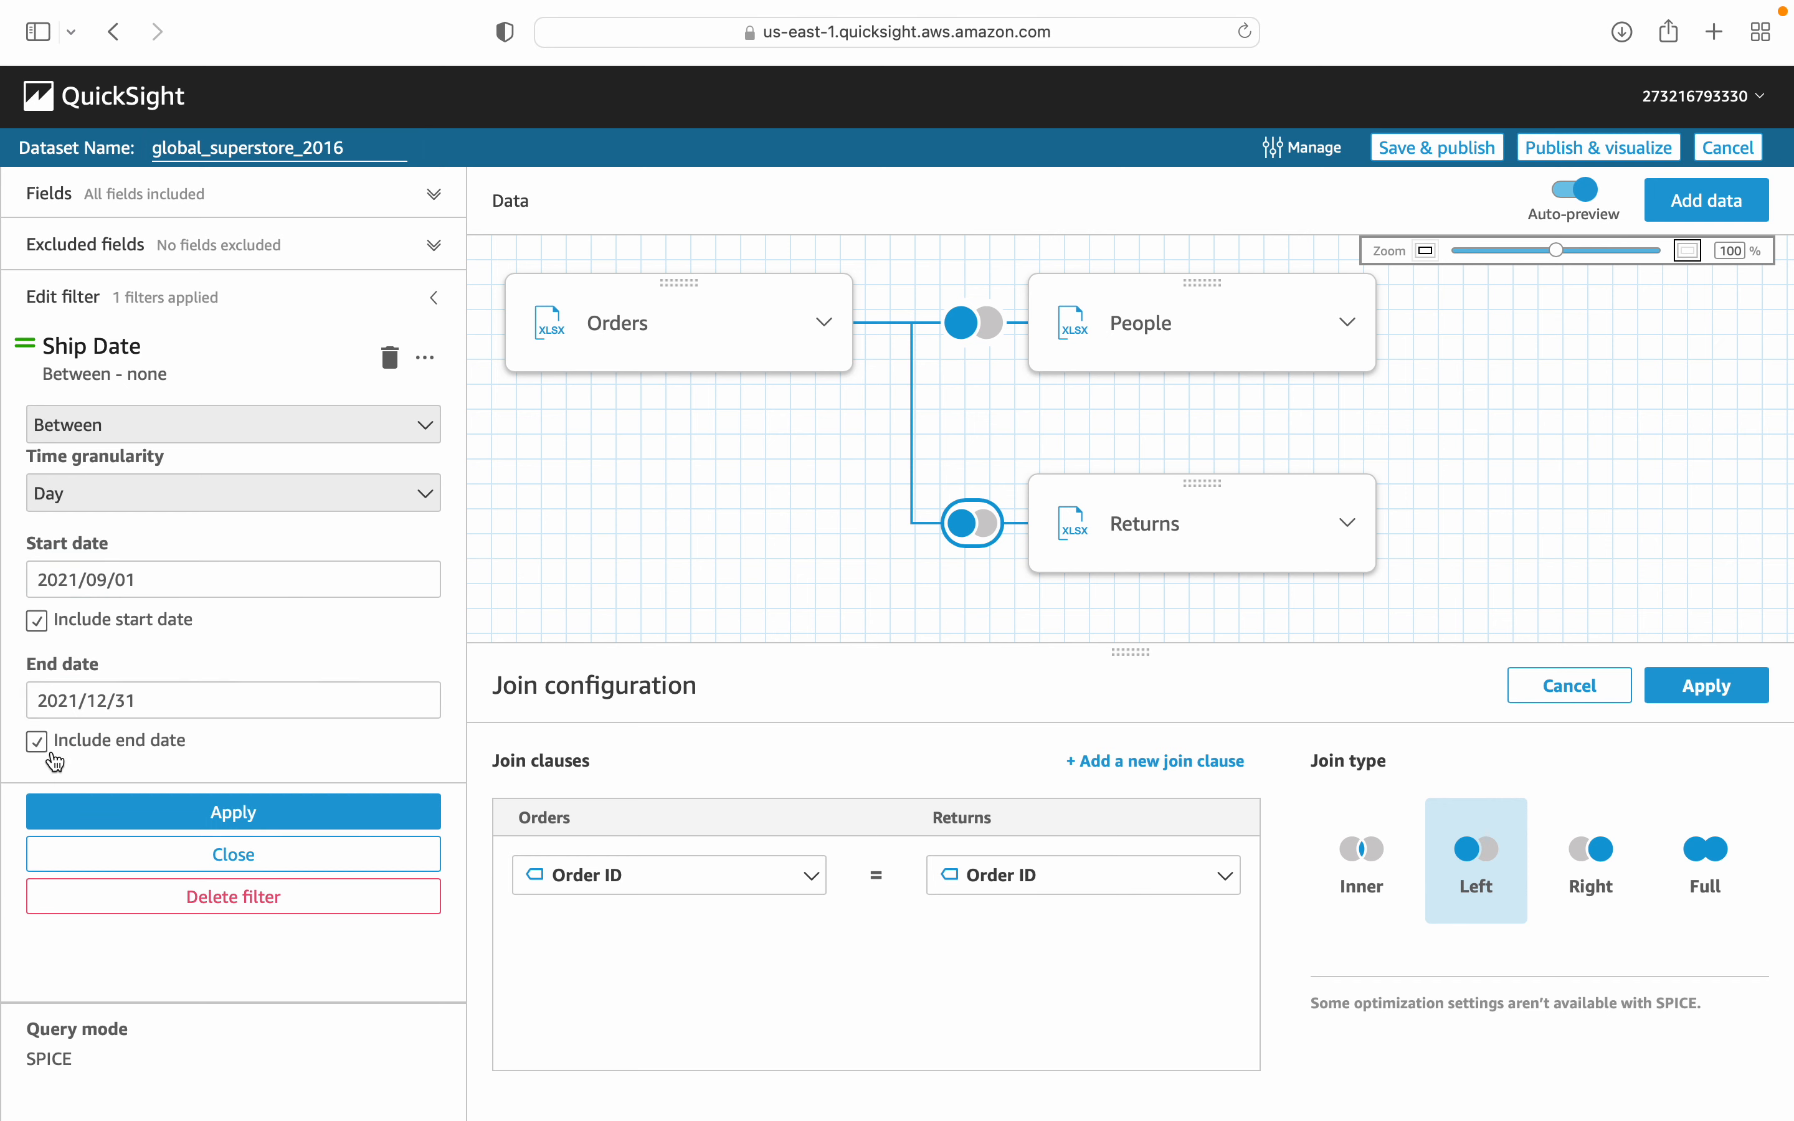
left_click(116, 813)
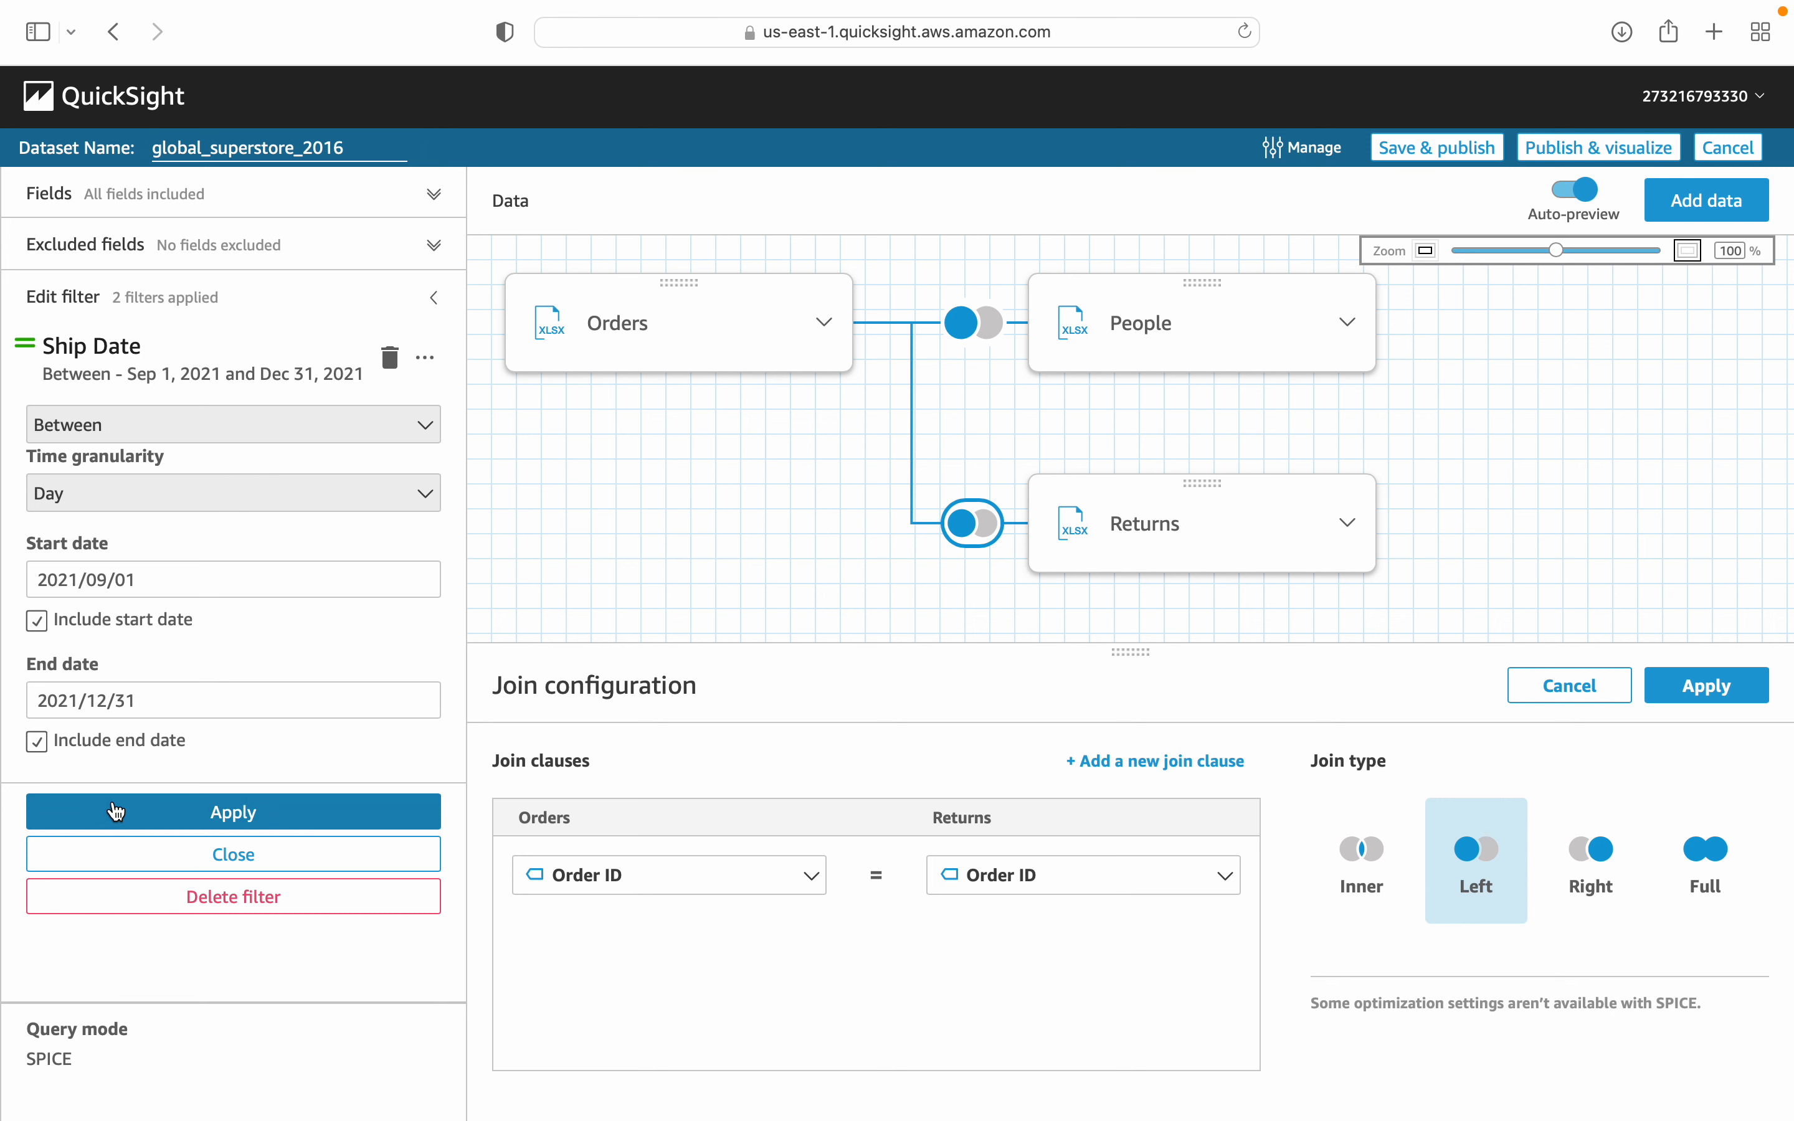